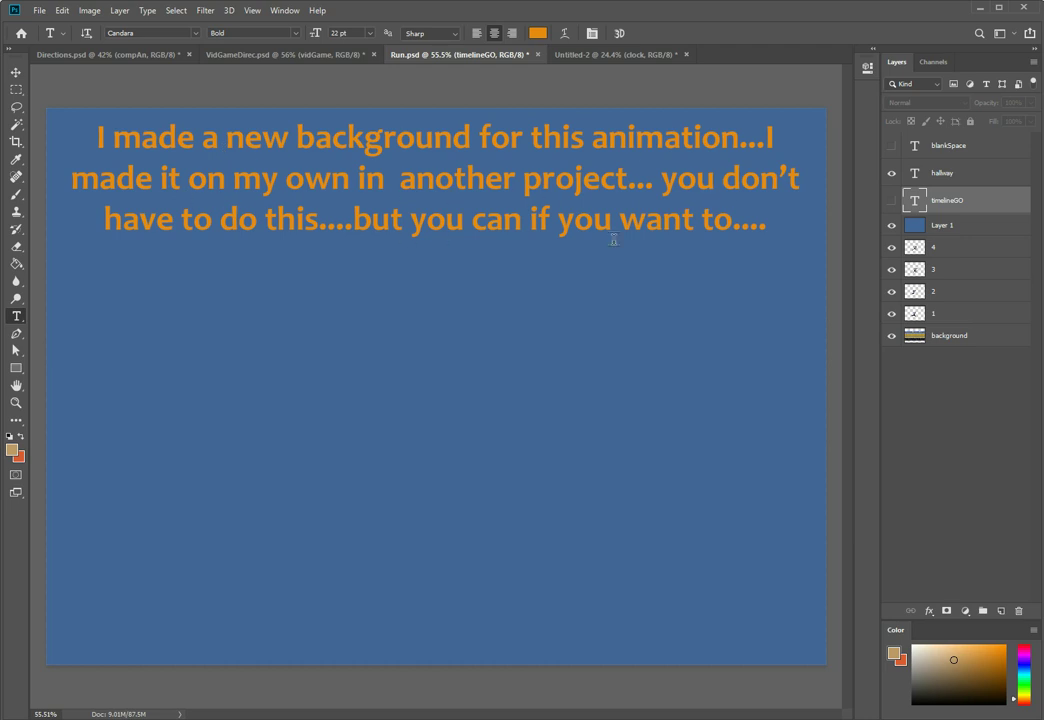
- Switch to the Untitled-2 document, examine its document and hallway directions, and hide the directions layer to view the hallway artwork
click(625, 54)
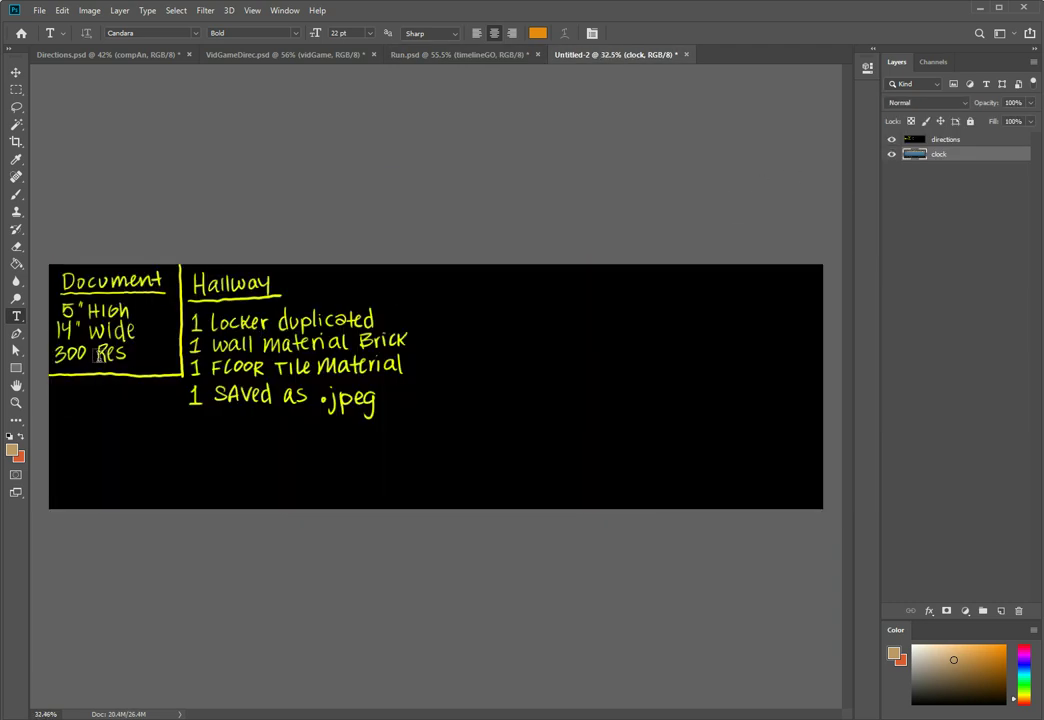
scroll(104, 338, up, 5)
drag(108, 335, 266, 376)
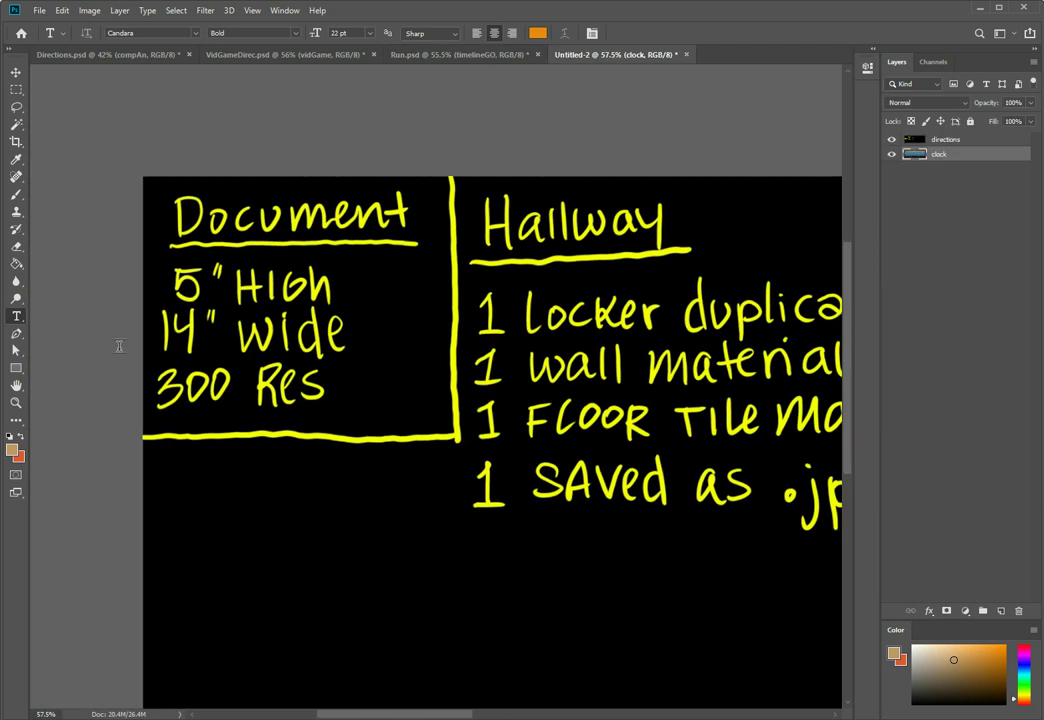
drag(533, 357, 240, 307)
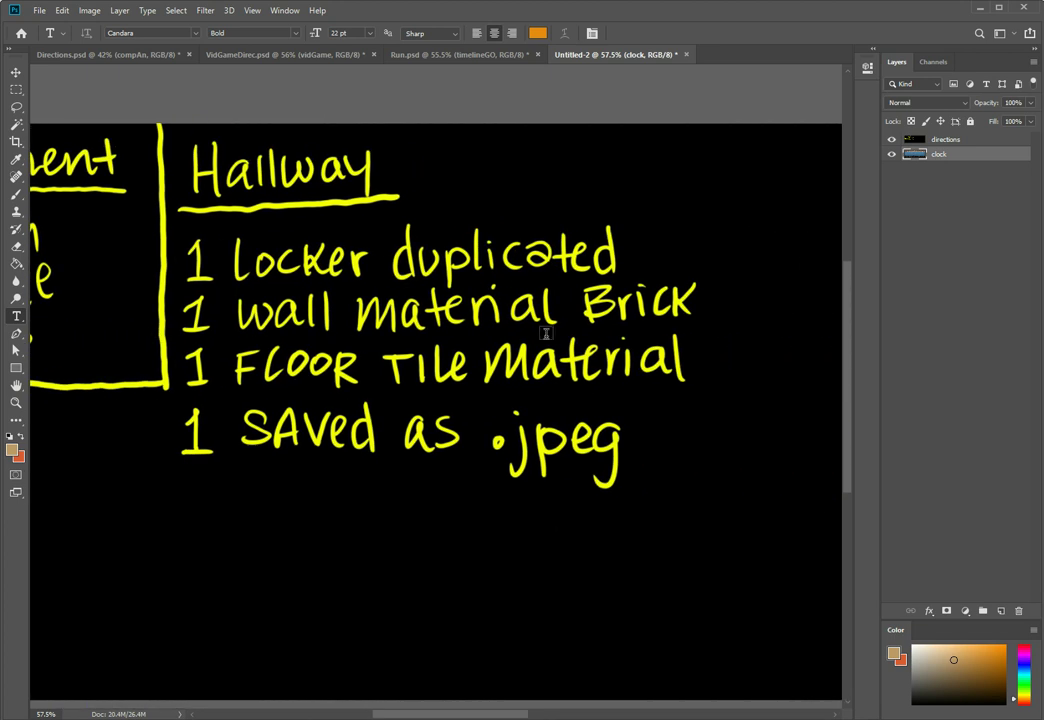
key(ctrl+0)
click(892, 140)
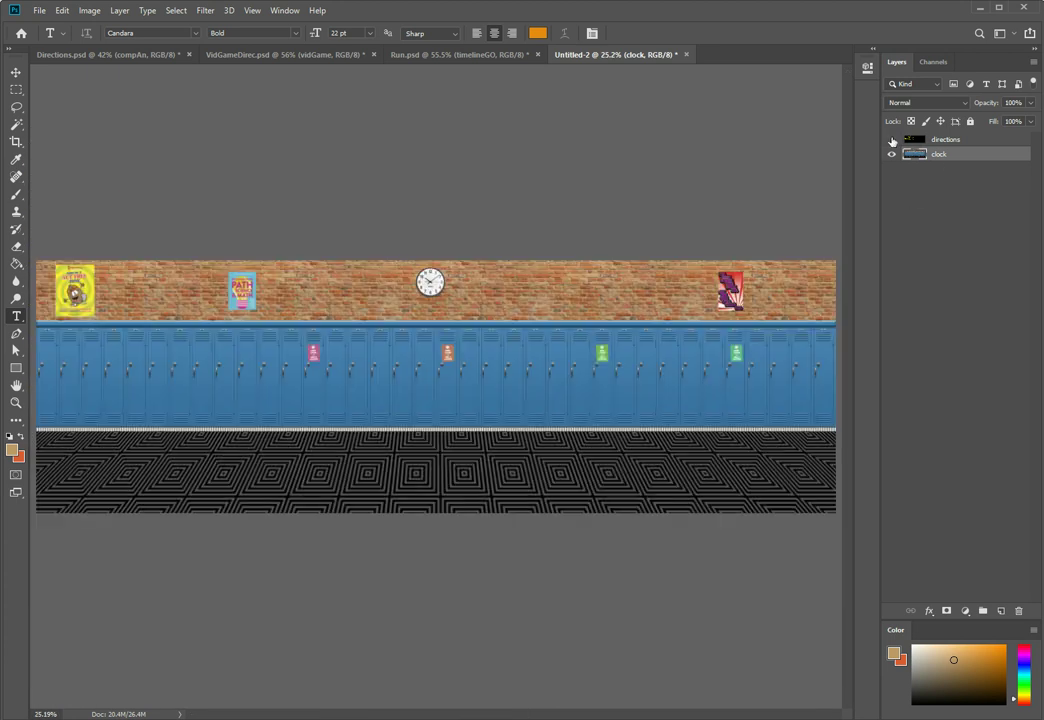
- Try placing the clock layer with the hallway artwork into the Run.psd document, and undo the placement
drag(942, 155, 444, 305)
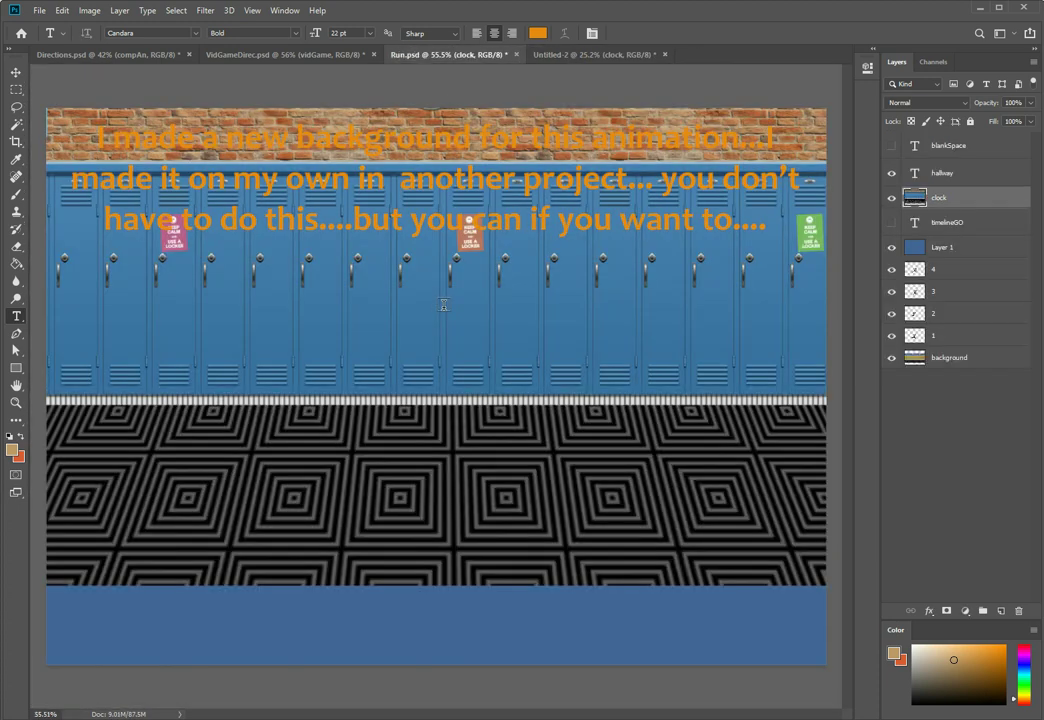
key(ctrl+z)
- Hide the hallway note, show the blankSpace note to read it, and hide it together with the blue Layer 1
click(958, 227)
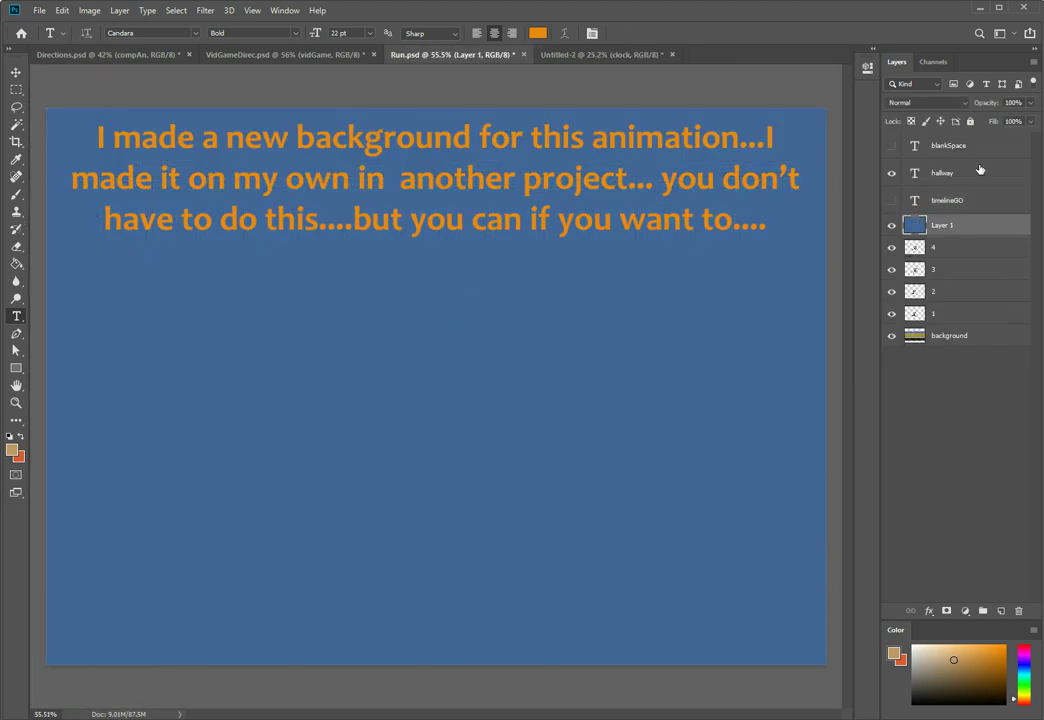
click(891, 173)
click(891, 146)
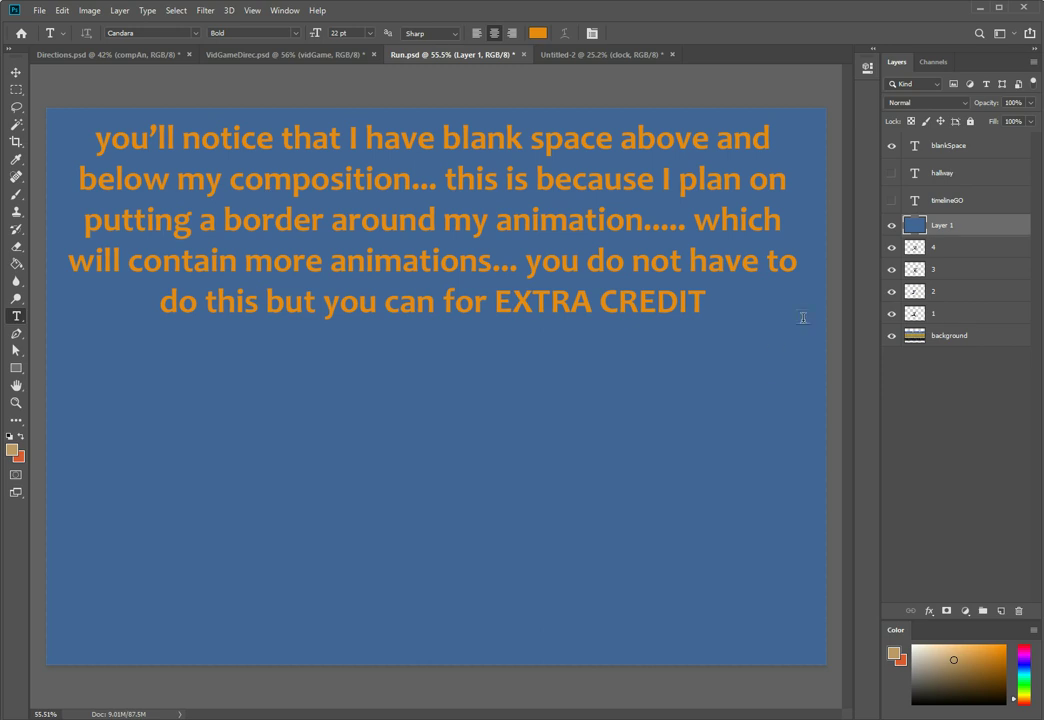
click(892, 147)
click(892, 225)
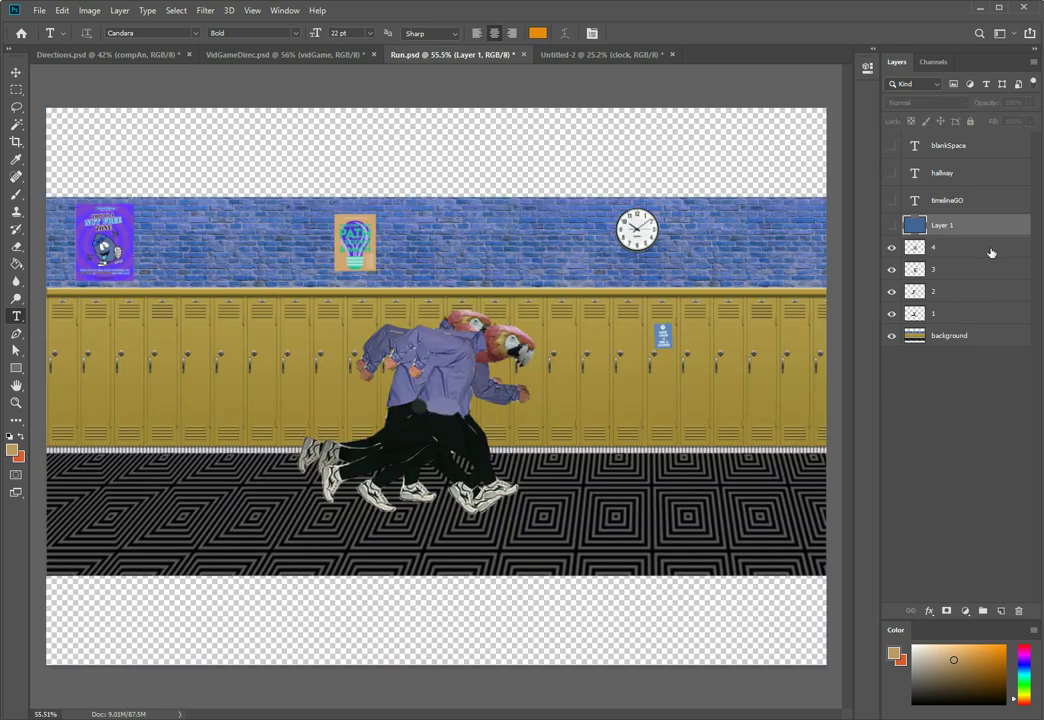
- Delete the blankSpace, hallway and timelineGO text layers together with Layer 1
alt+scroll(493, 298, down, 2)
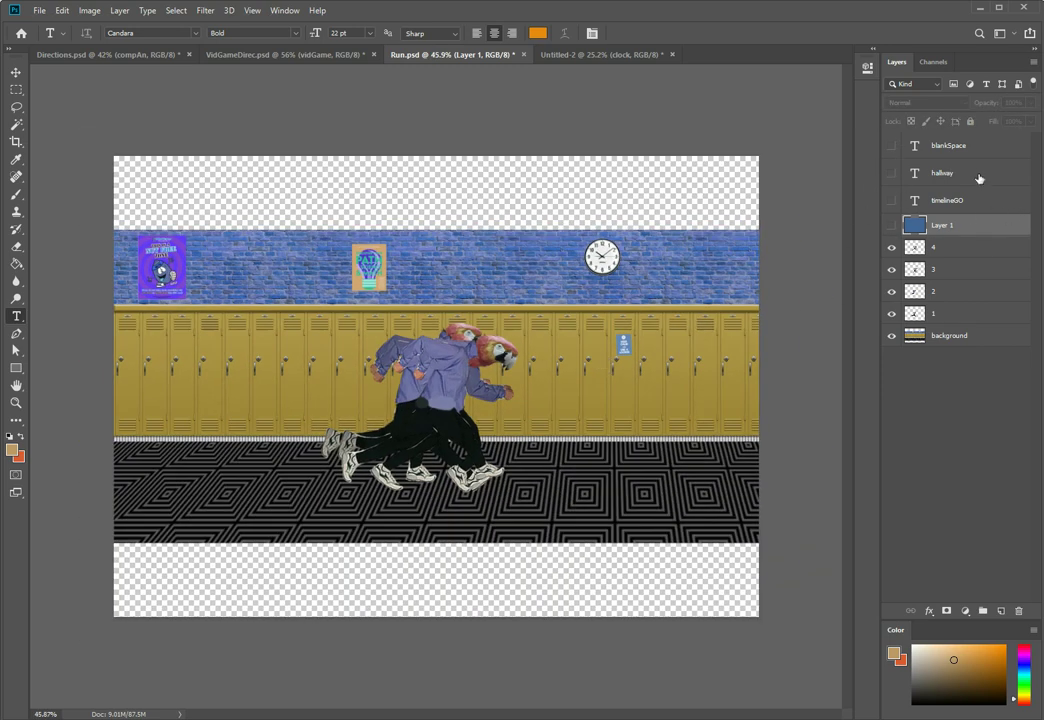
shift+click(983, 144)
key(Delete)
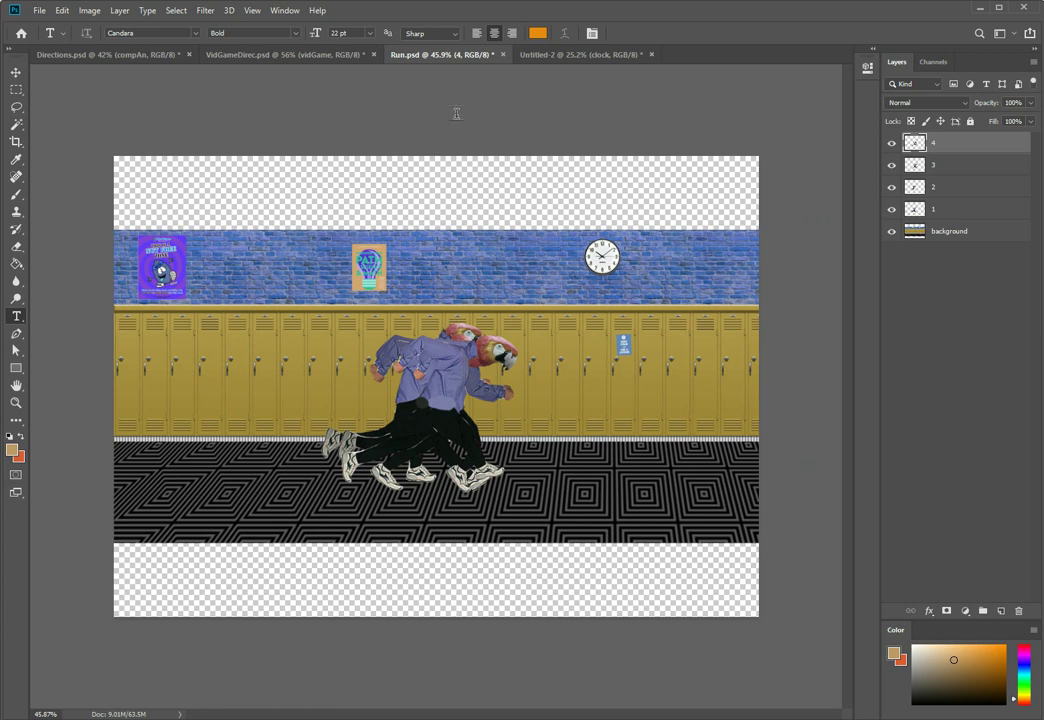
- Open the Timeline and create a frame animation for the running character
click(284, 11)
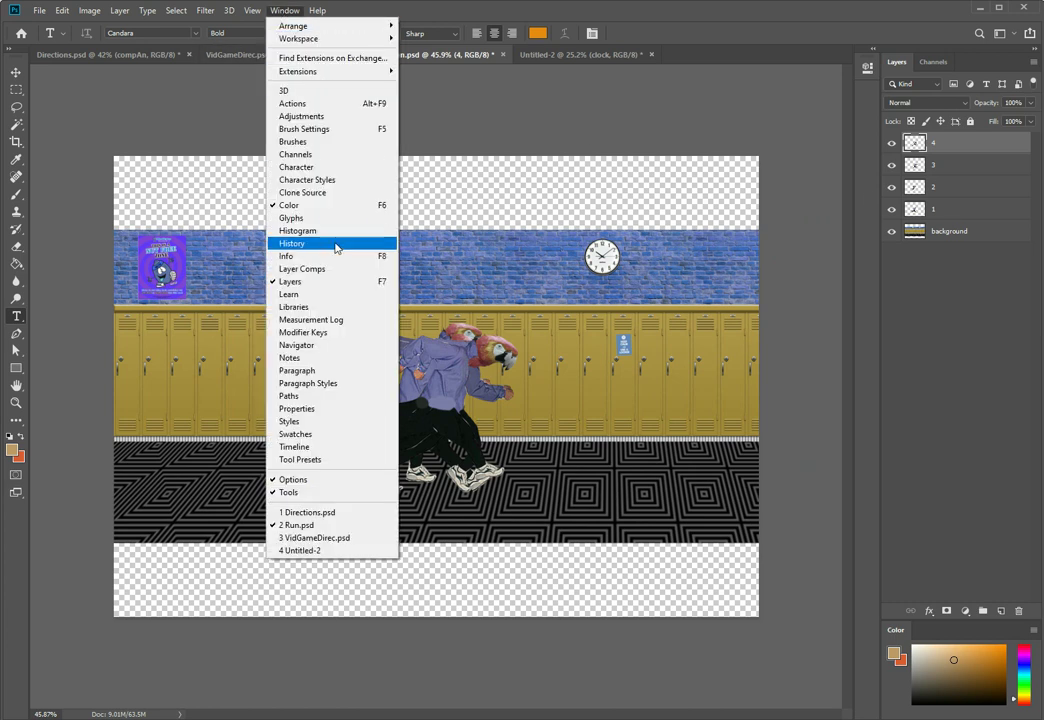
click(300, 447)
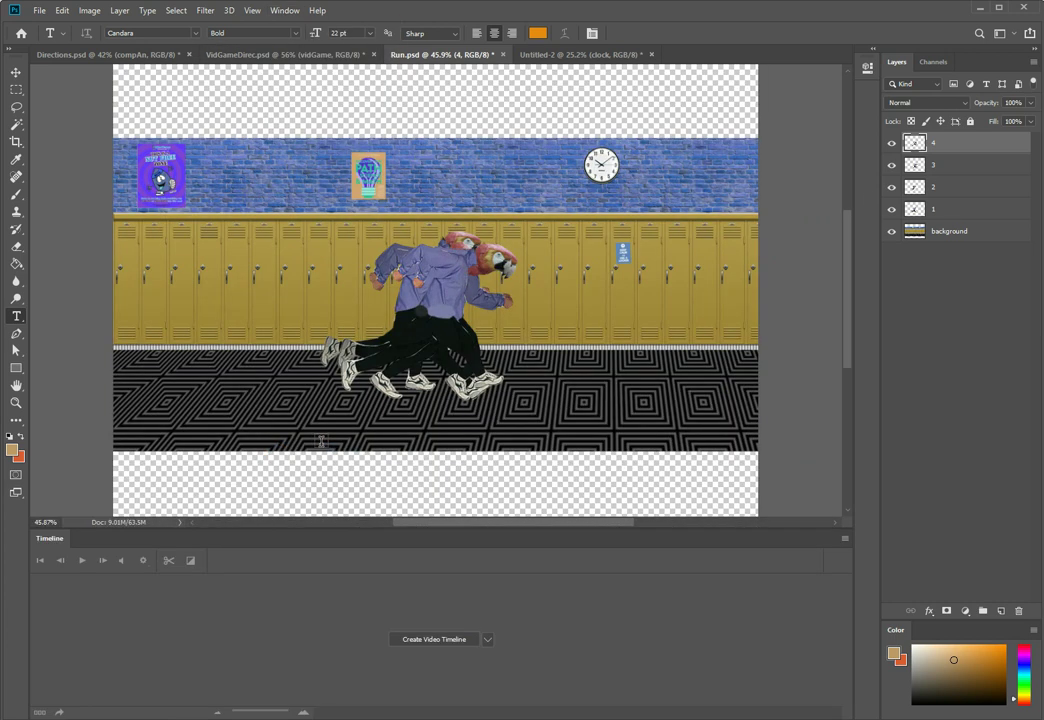
click(486, 642)
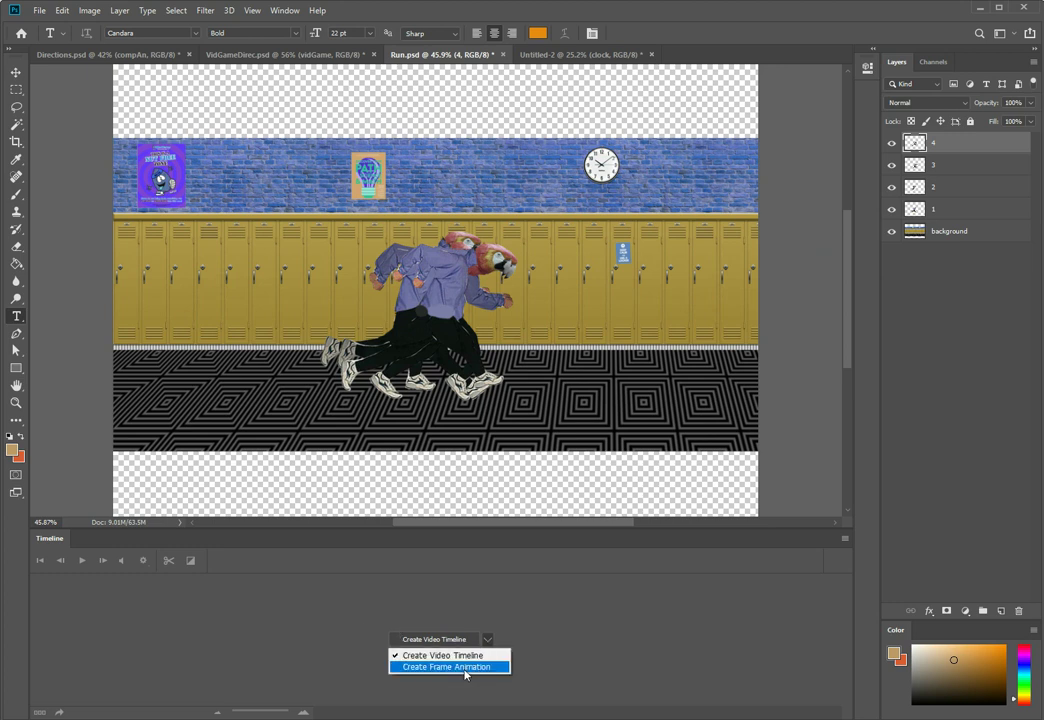
click(465, 667)
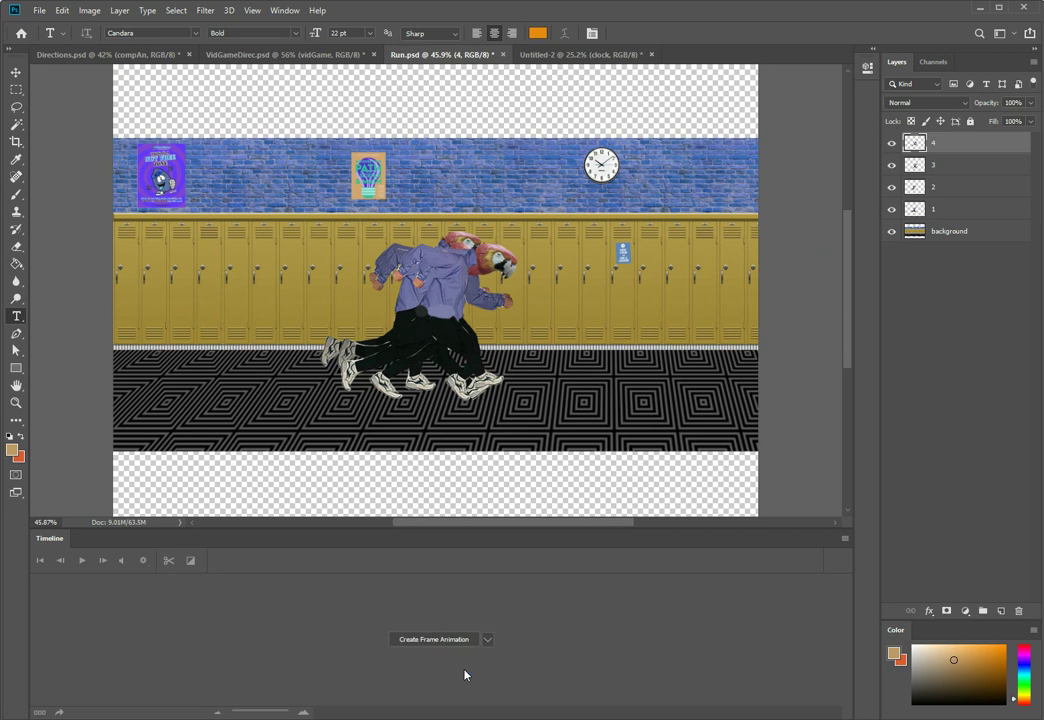
click(450, 645)
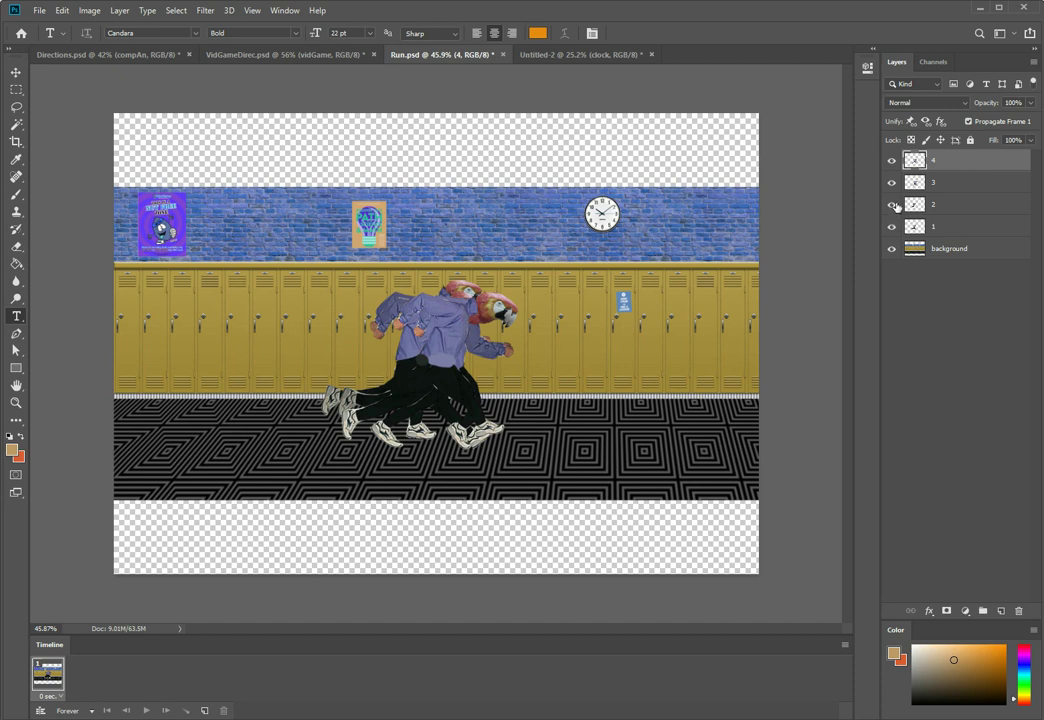
- Add a tan-filled layer with a text note explaining frame-by-frame layer visibility, and delete both note layers
click(1001, 610)
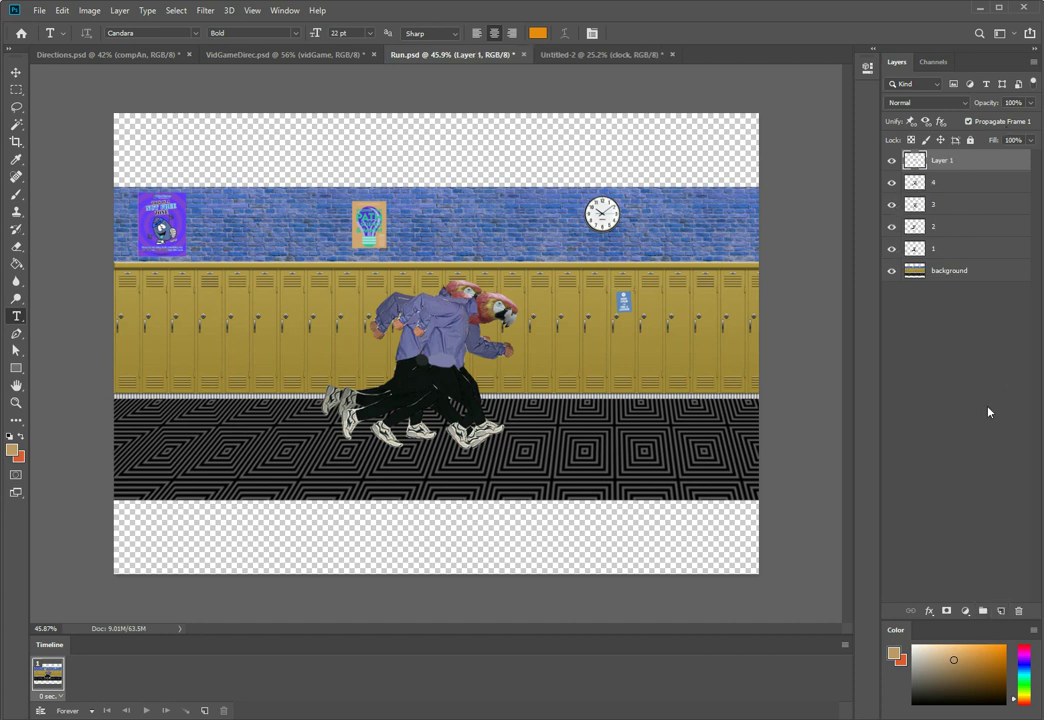
key(g)
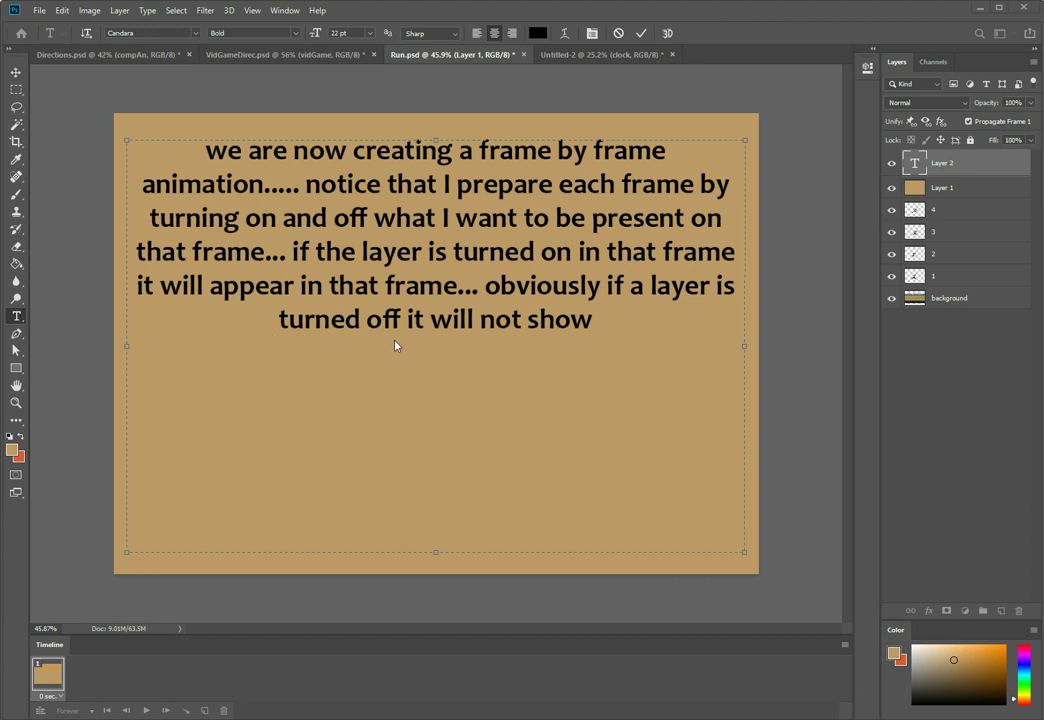
click(968, 164)
click(891, 163)
click(891, 187)
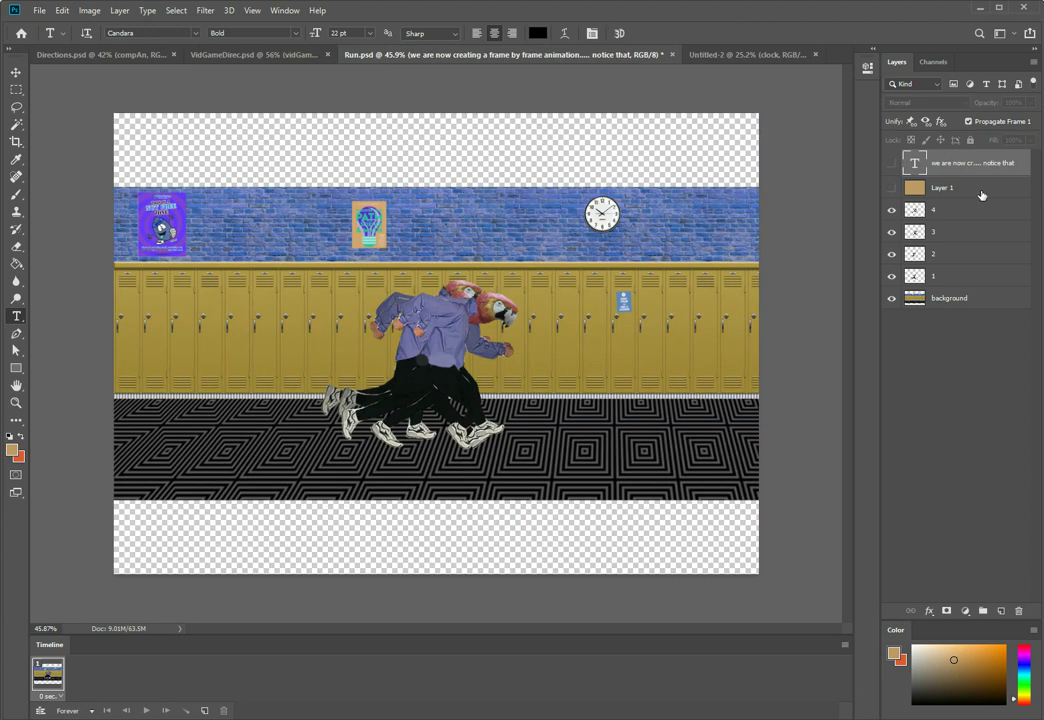
click(981, 195)
key(Delete)
key(Delete)
- Hide layers 4, 3 and 2 in frame 1, leaving only runner 1 over the background
click(891, 160)
click(891, 182)
click(891, 204)
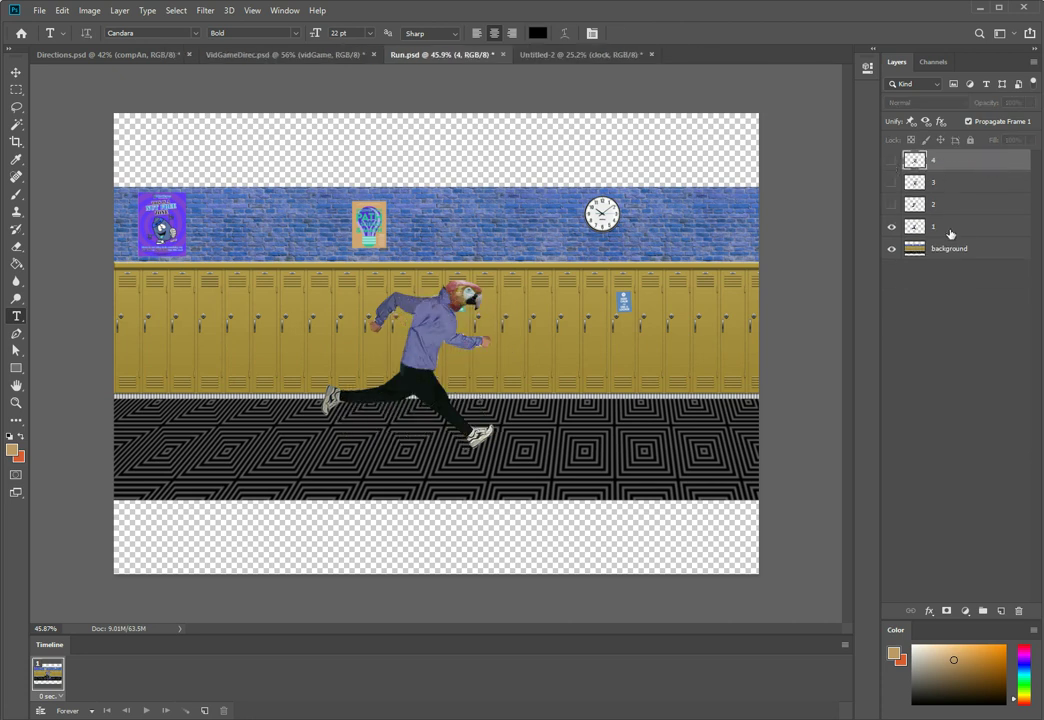
- Move runner 1 slightly up and to the right with Free Transform, to about X 977 px, Y 797 px
click(938, 229)
key(ctrl+t)
drag(447, 338, 456, 329)
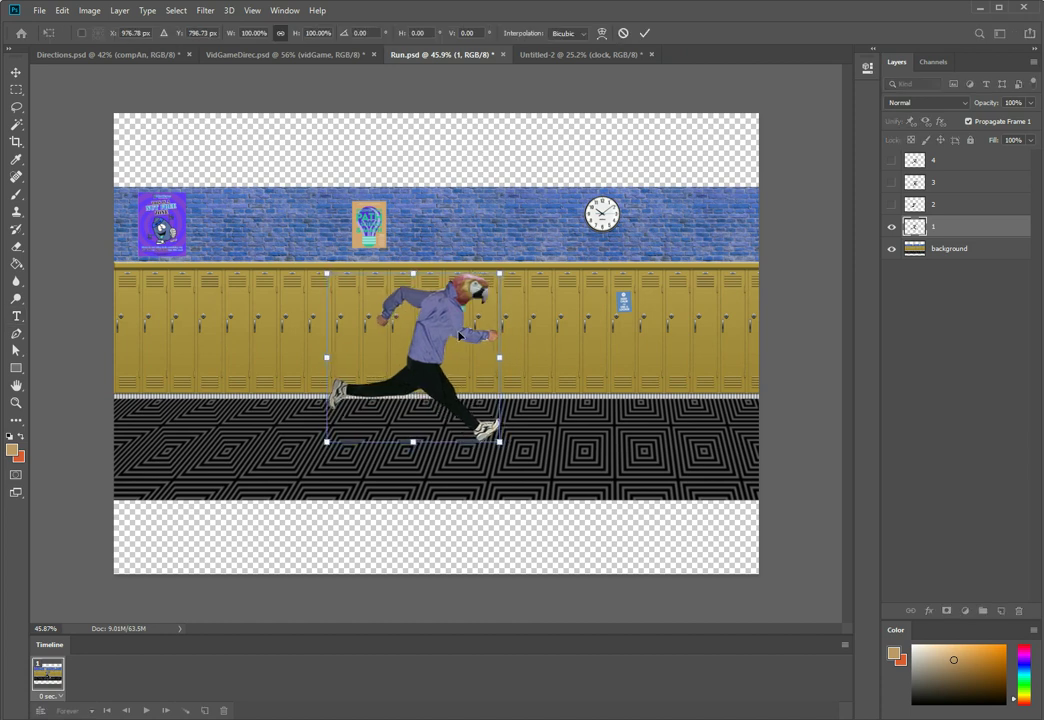
key(t)
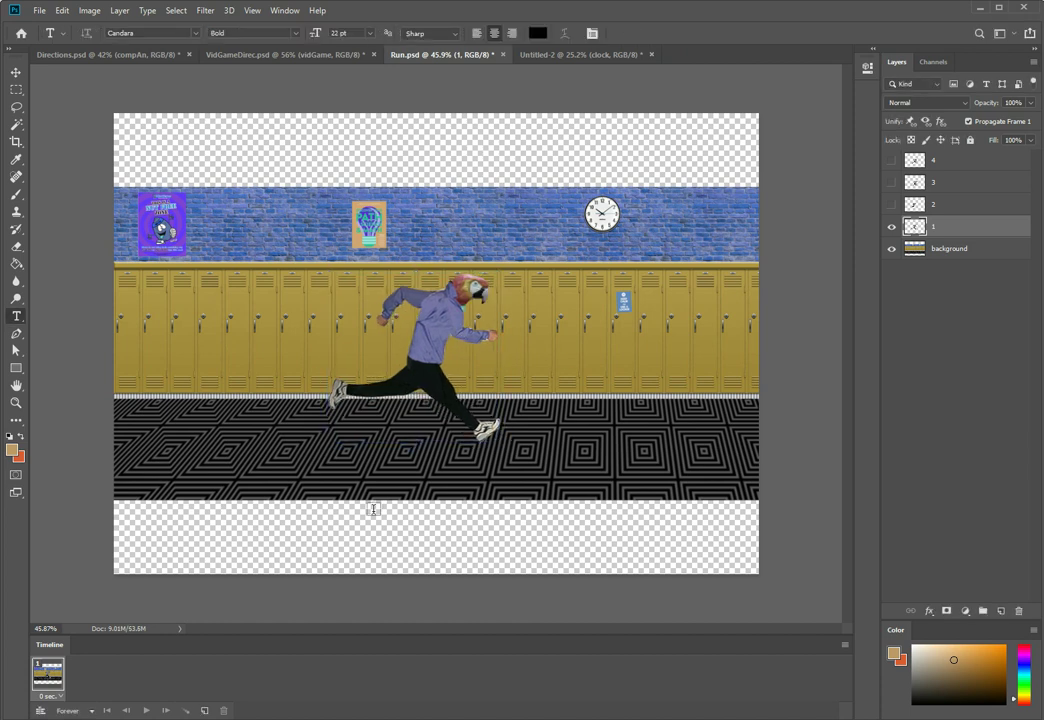
- Add frames 2 and 3 to the animation, and in frame 3 make layer 1 semi-transparent and show layer 2
click(205, 711)
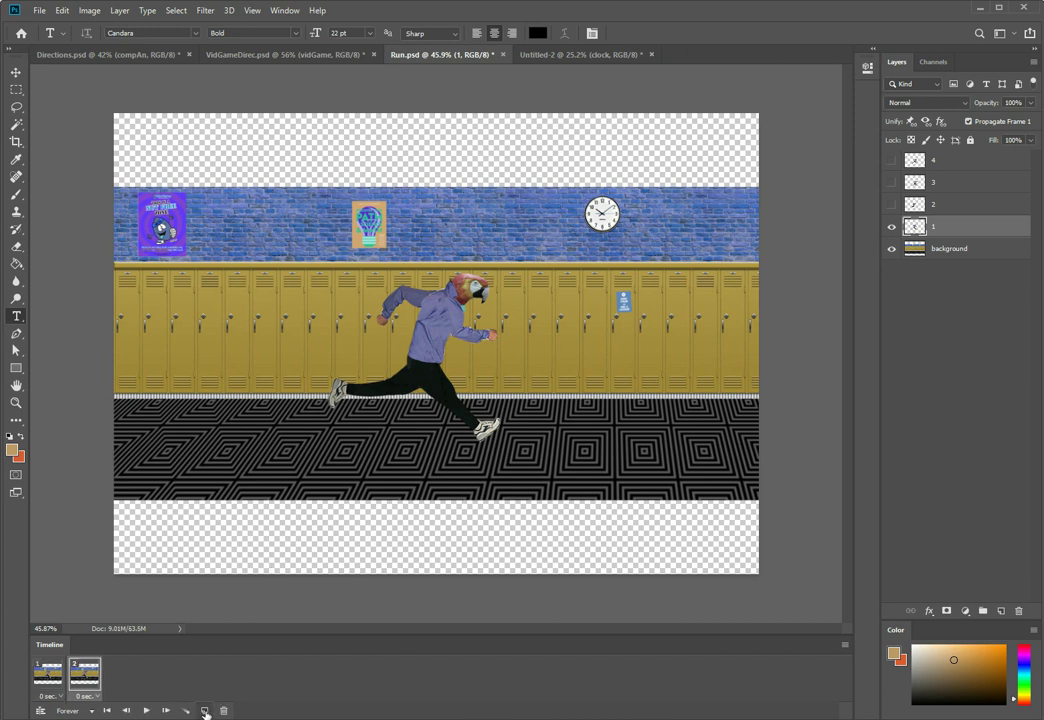
click(205, 711)
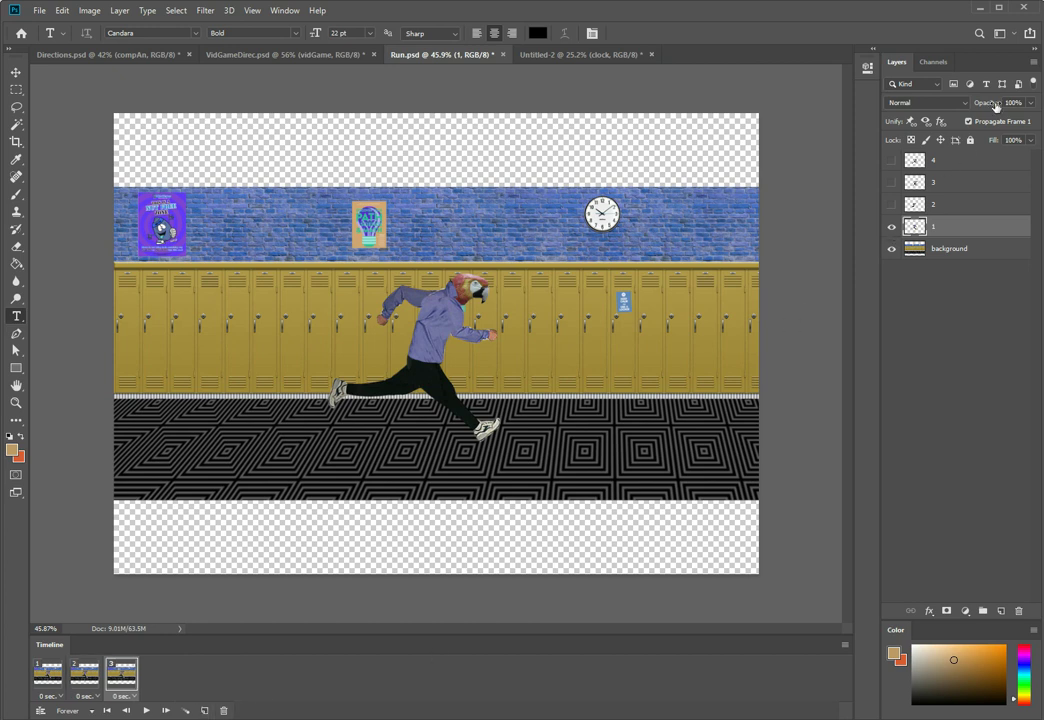
drag(980, 104, 970, 104)
click(892, 204)
click(946, 203)
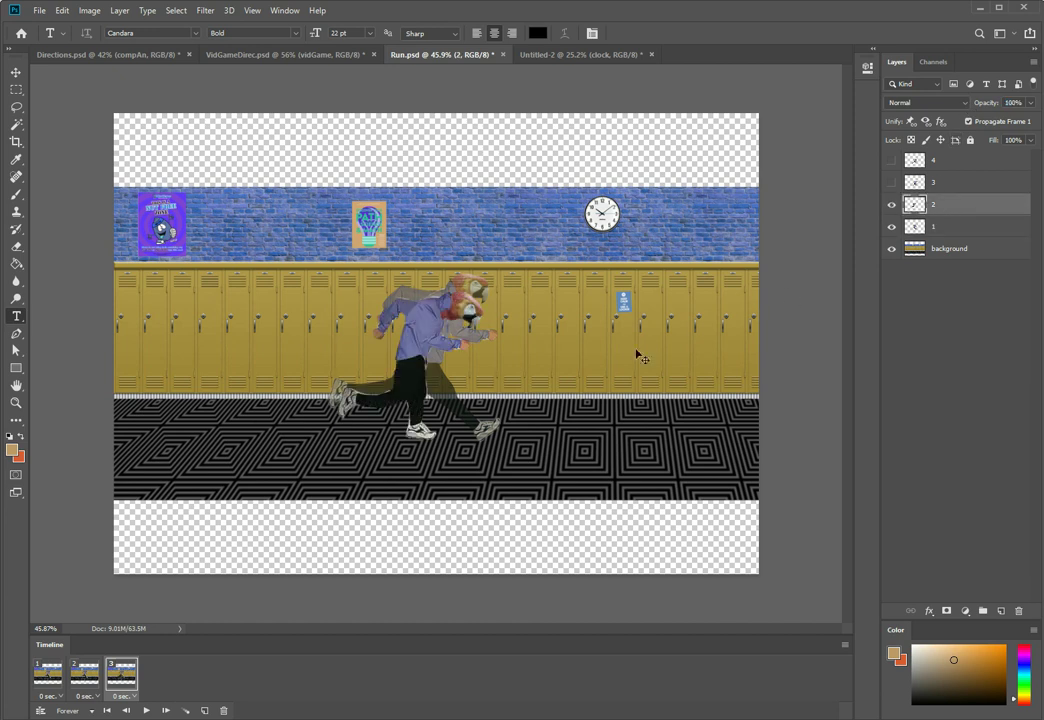
- Move runner 2 forward onto runner 1's front foot and enlarge it slightly with Free Transform
key(ctrl+t)
drag(443, 386, 483, 374)
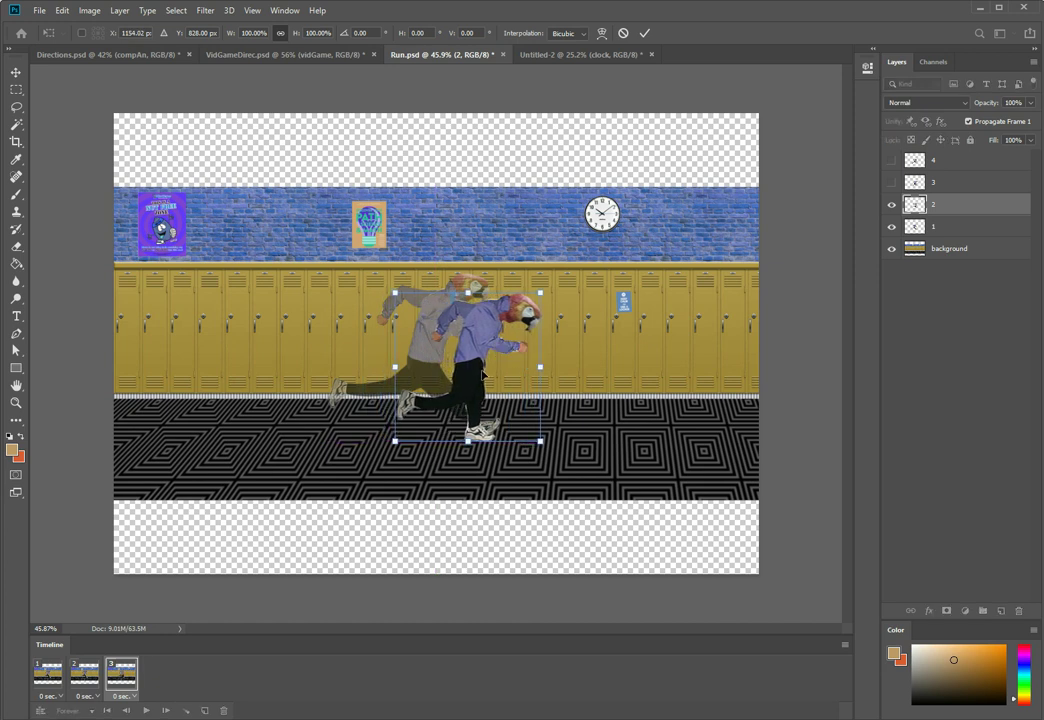
drag(394, 293, 383, 287)
key(Return)
key(t)
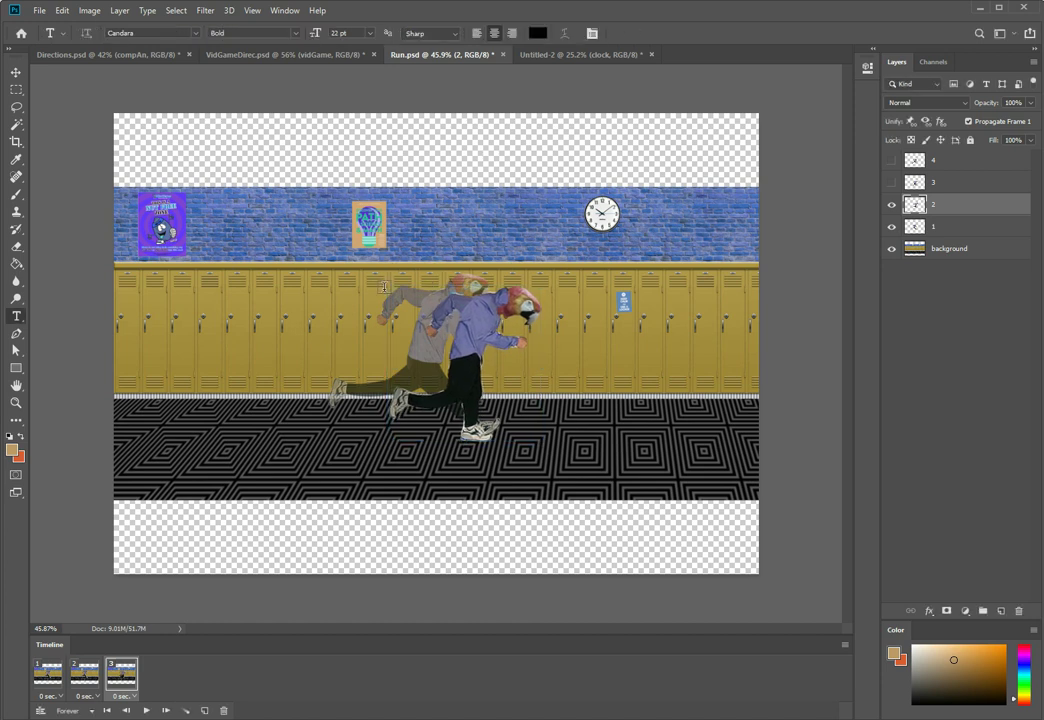
- Restore layer 1's opacity to 100% and hide it in frame 3
click(983, 227)
drag(985, 104, 1025, 106)
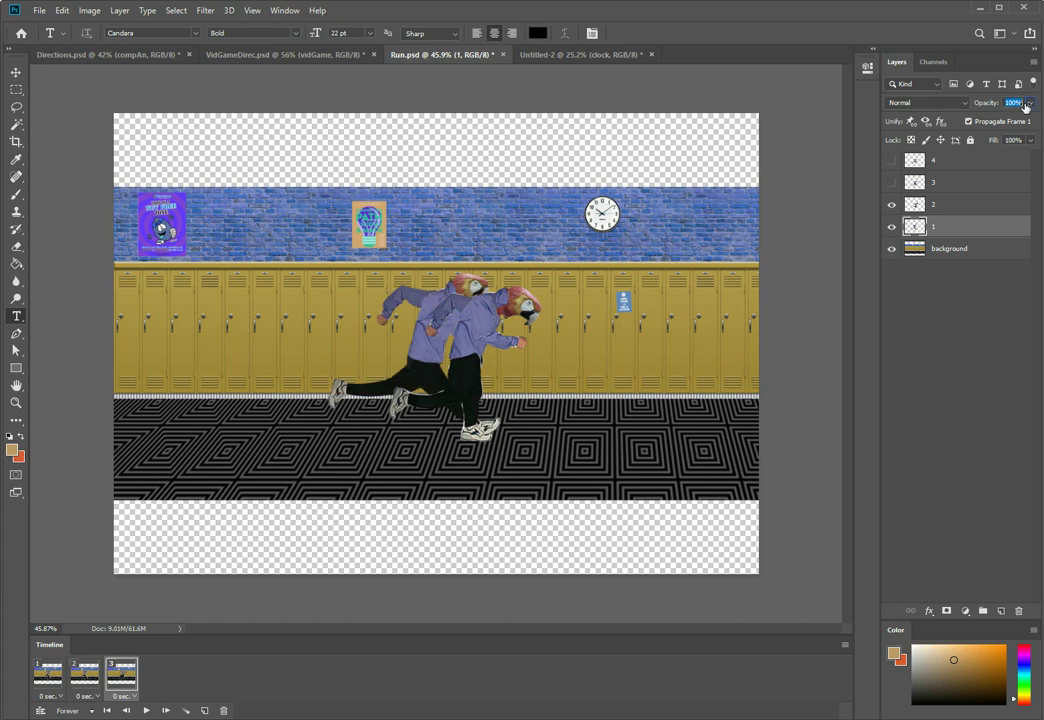
click(892, 226)
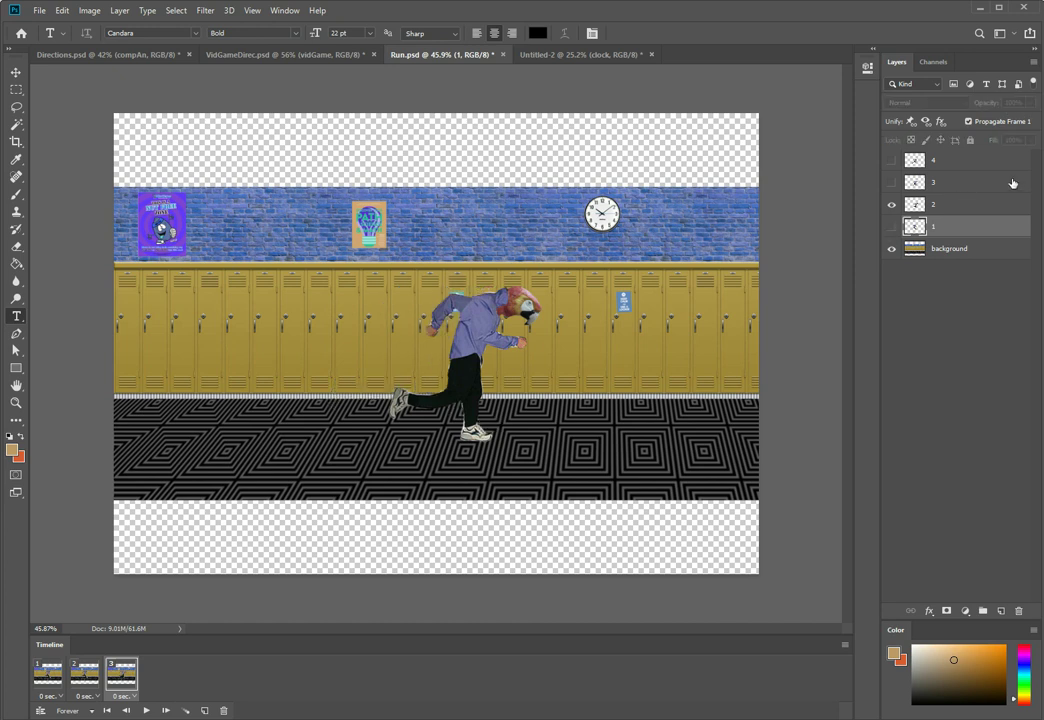
- Add frames 4 and 5, and in frame 5 set layer 2's opacity to 61% and show layer 3
click(204, 711)
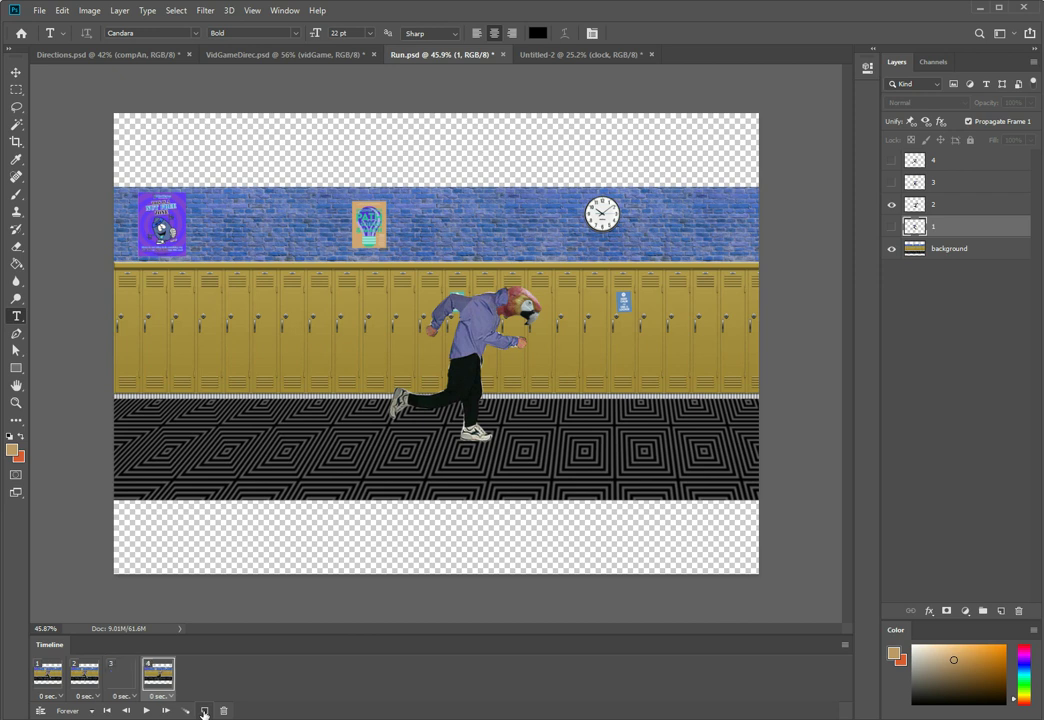
click(204, 711)
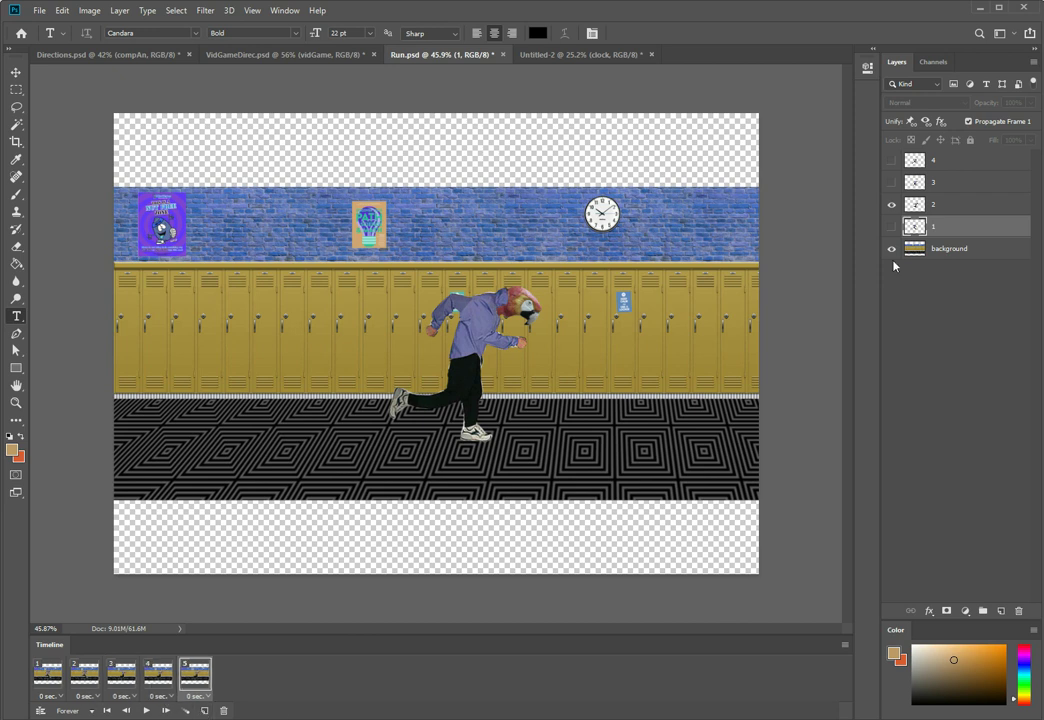
click(946, 206)
drag(990, 103, 960, 107)
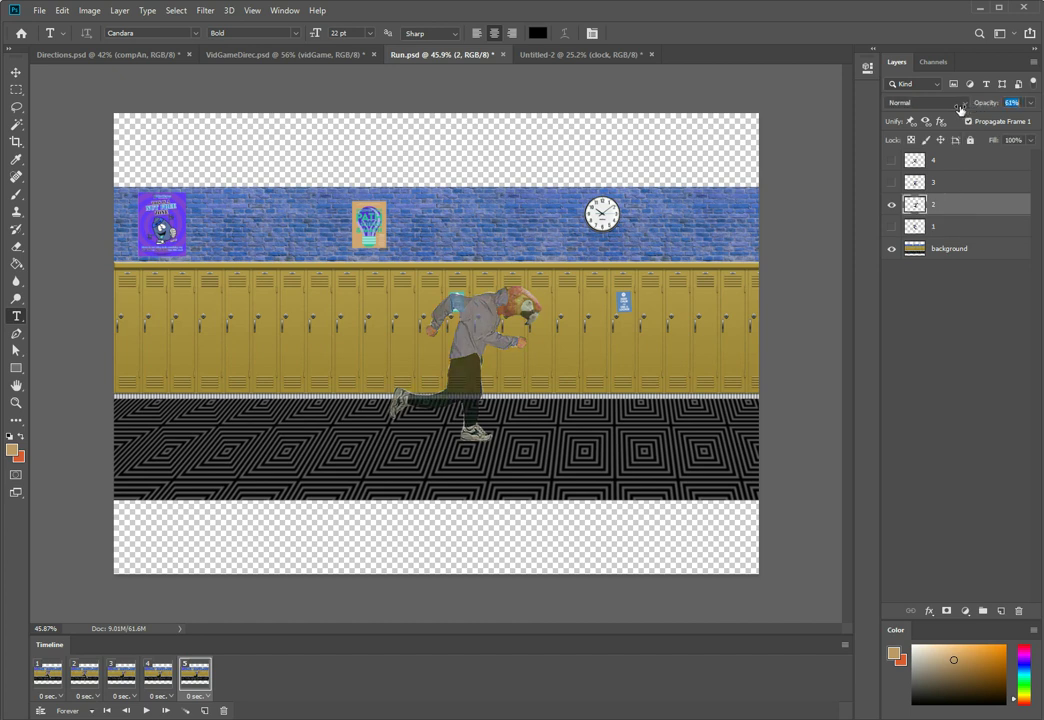
click(950, 183)
click(892, 183)
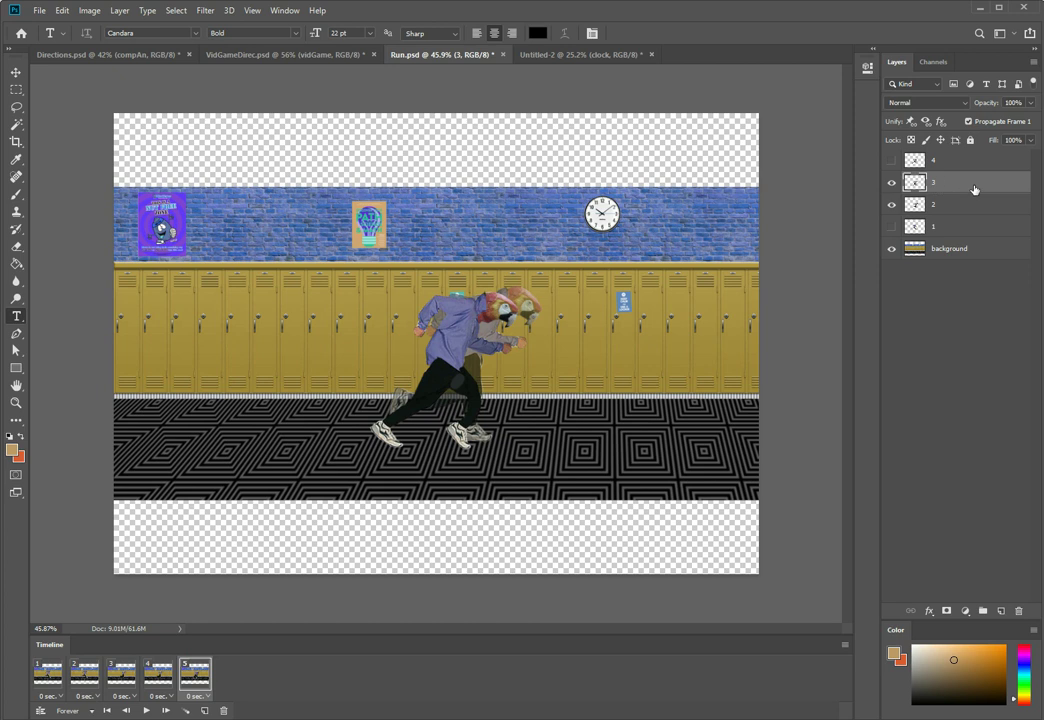
- Move runner 3 slightly up and to the right so its front foot lines up with runner 2's
key(ctrl+t)
mouse_move(471, 368)
mouse_down()
mouse_move(478, 352)
mouse_move(528, 354)
mouse_move(476, 355)
mouse_up()
key(Return)
key(t)
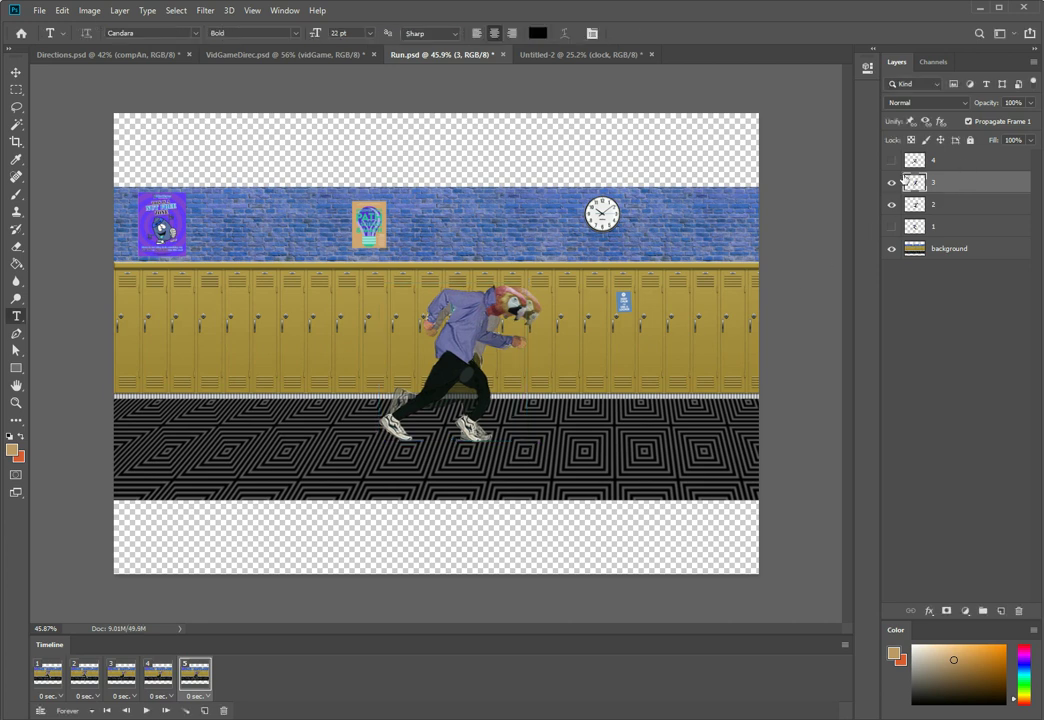
- Hide layer 3 in frame 5 and set layer 2's opacity back to 100%
click(892, 183)
click(950, 204)
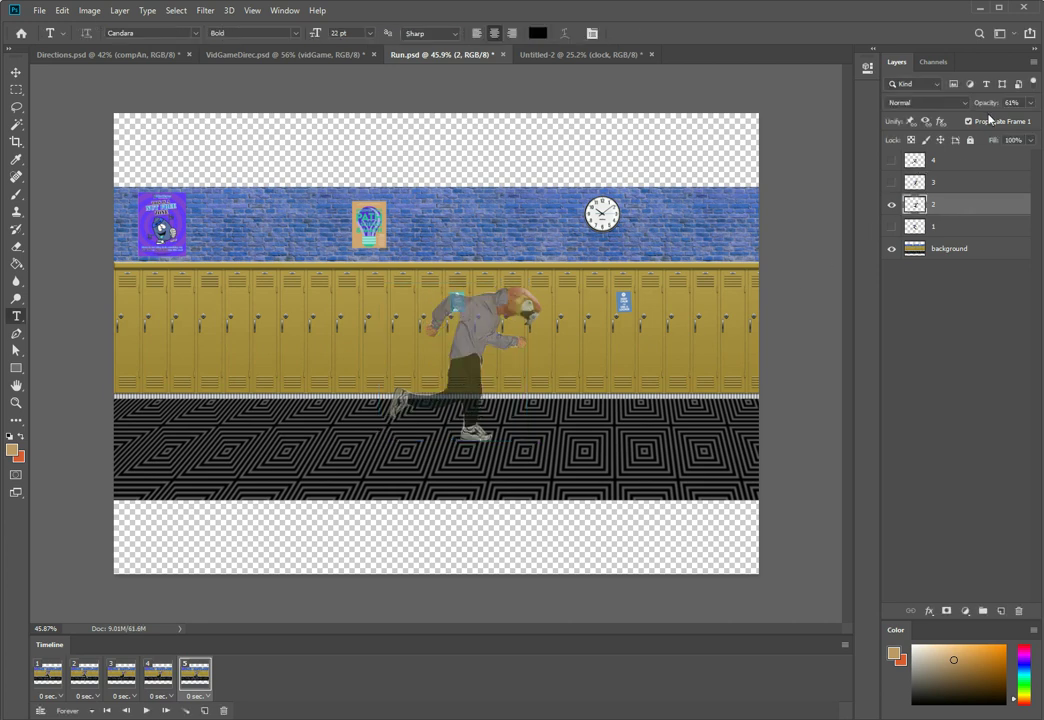
click(1020, 103)
key(Return)
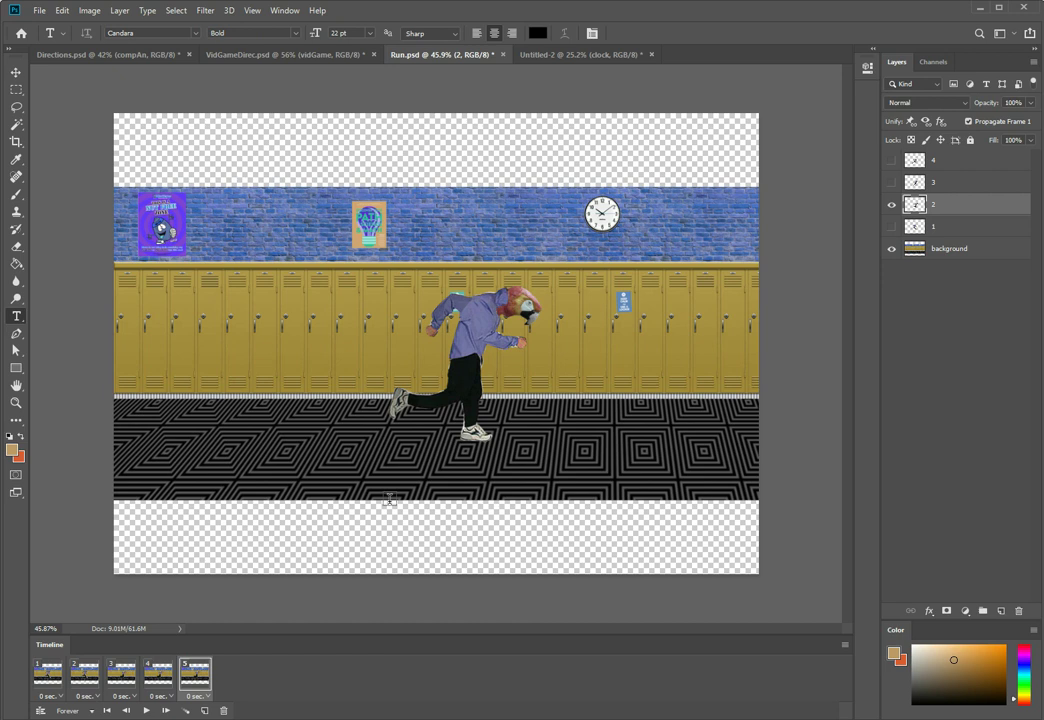
- In frame 4, move layer 2's runner left to about X 1050 px, Y 814 px
click(160, 675)
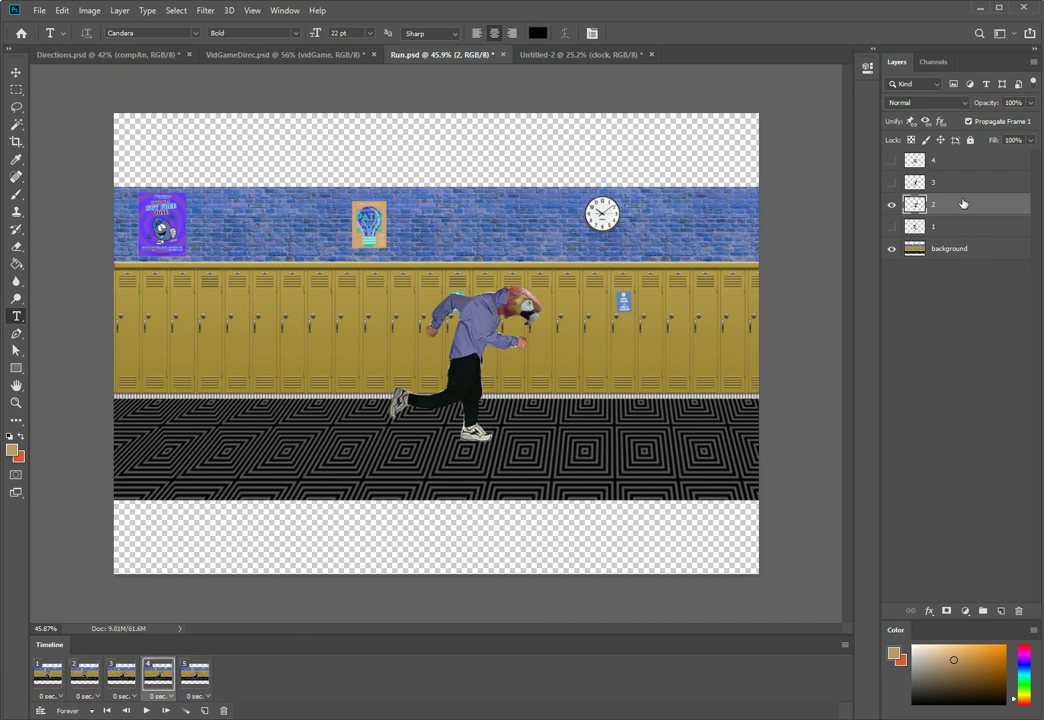
key(ctrl+t)
drag(502, 355, 474, 356)
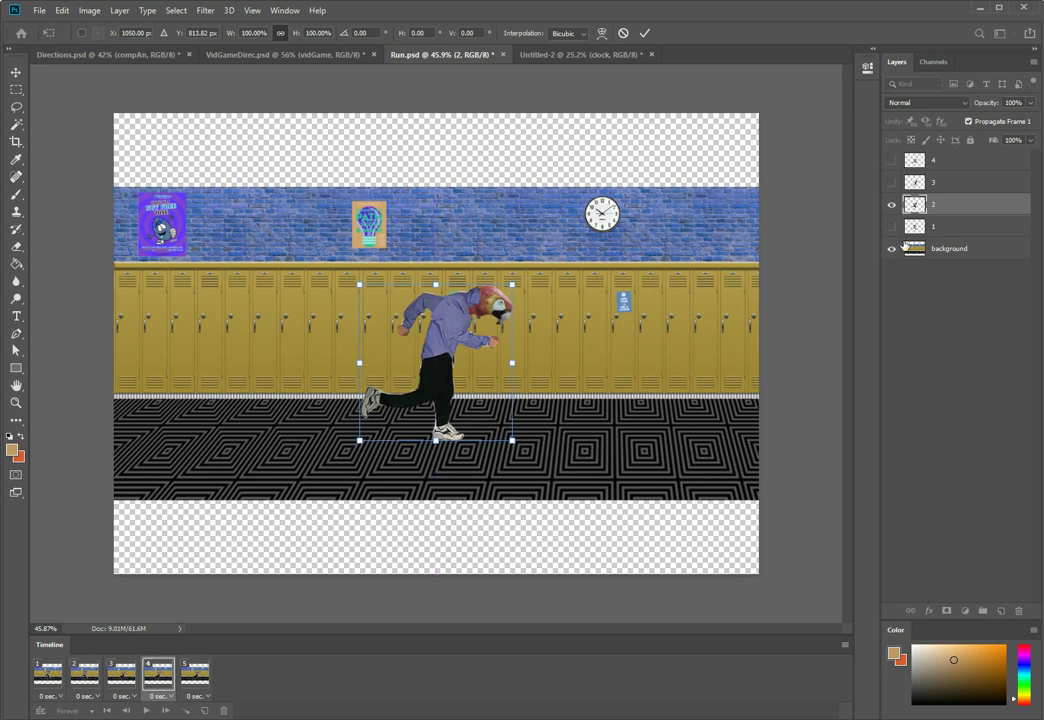
key(Return)
key(t)
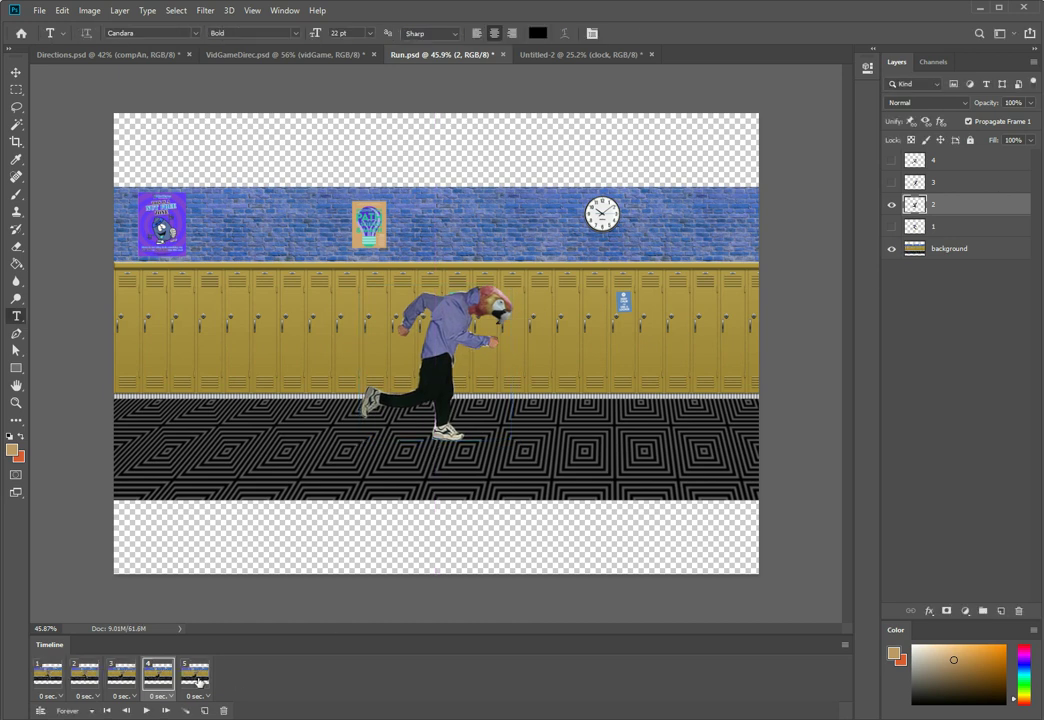
- In frame 5, set layer 2's opacity to 73% and show layer 3
click(197, 678)
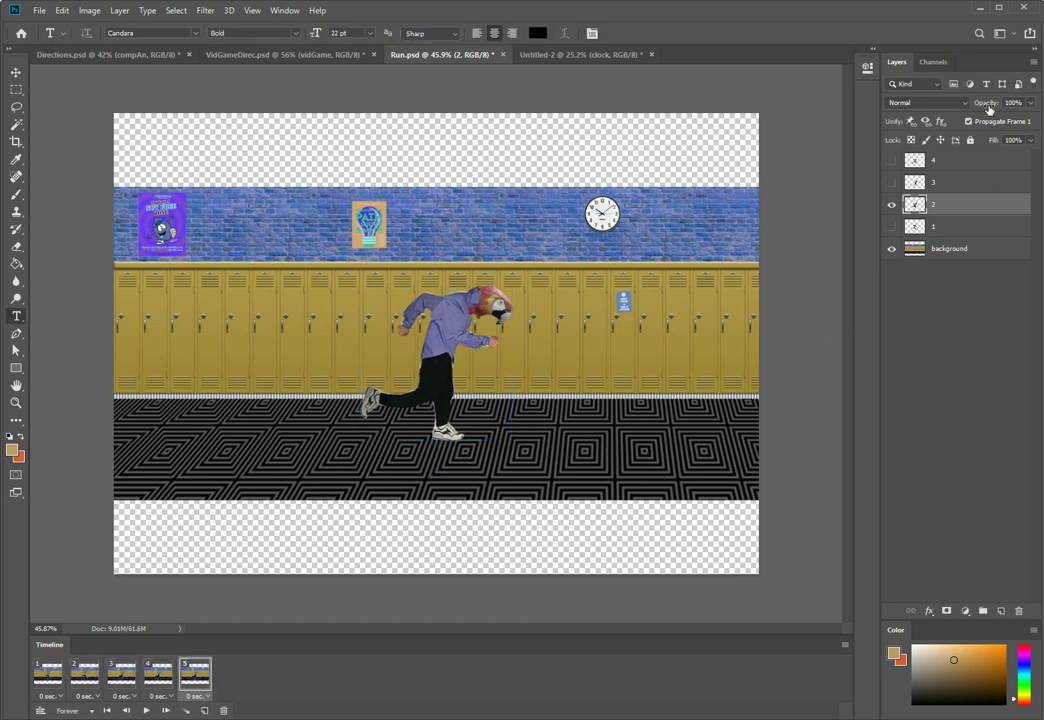
drag(988, 109, 970, 107)
click(892, 182)
- Move layer 3's runner left to about X 1043 px, Y 809 px so its front foot lines up with runner 2's
click(940, 182)
key(ctrl+t)
mouse_move(494, 351)
mouse_down()
mouse_move(541, 333)
mouse_move(521, 347)
mouse_move(540, 343)
mouse_move(478, 349)
mouse_up()
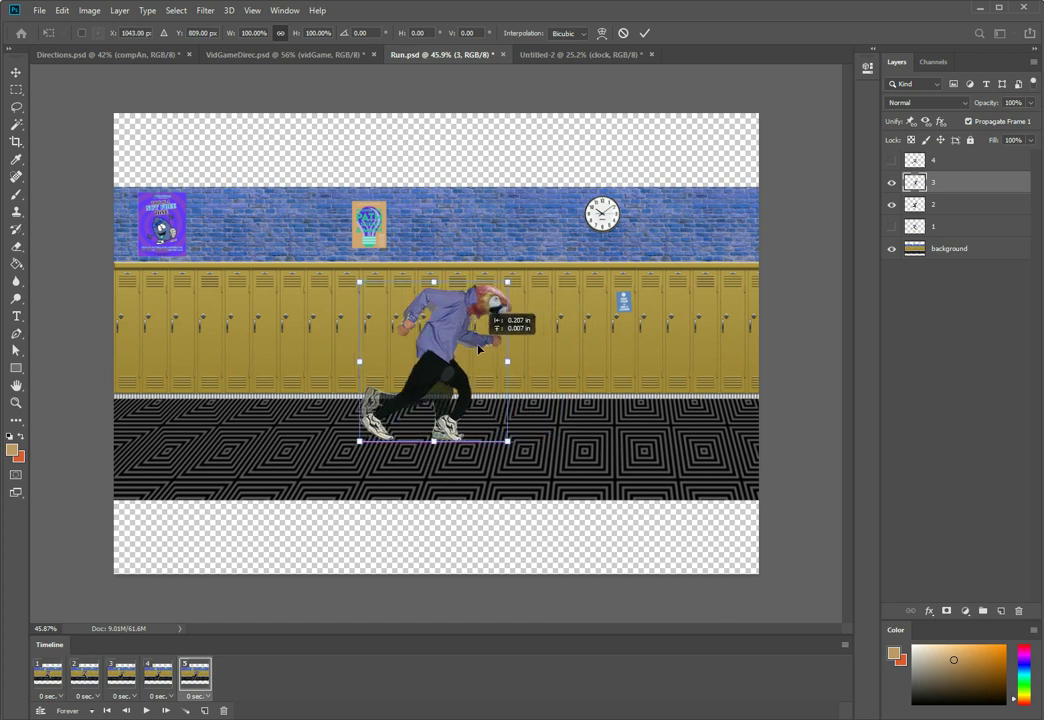
drag(478, 349, 479, 349)
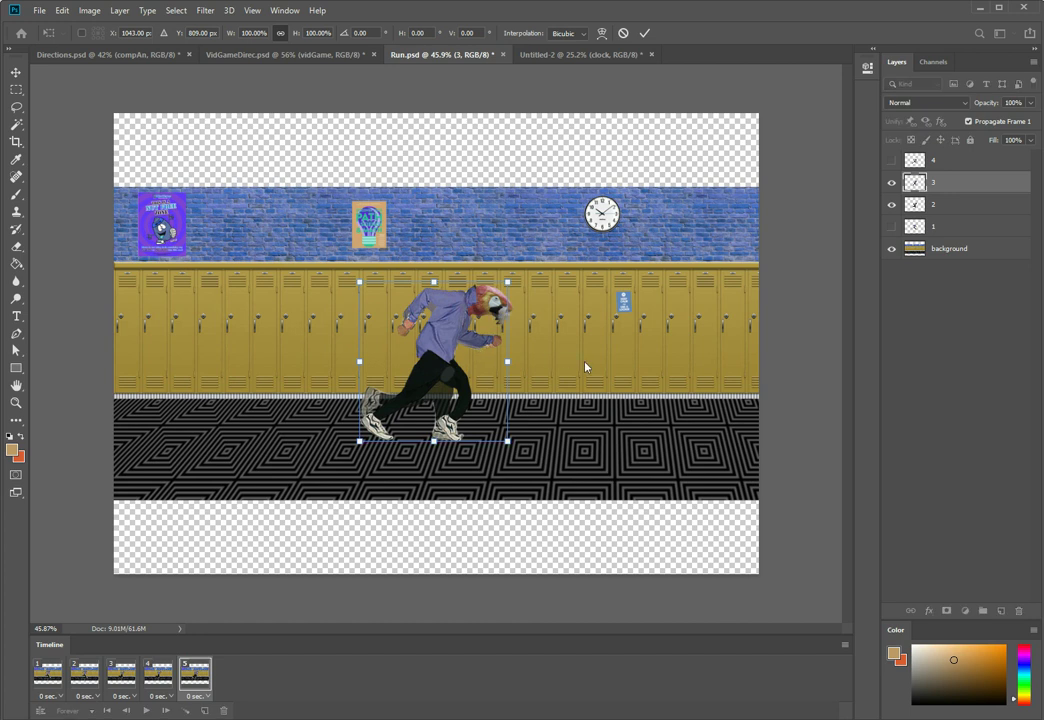
key(Return)
key(t)
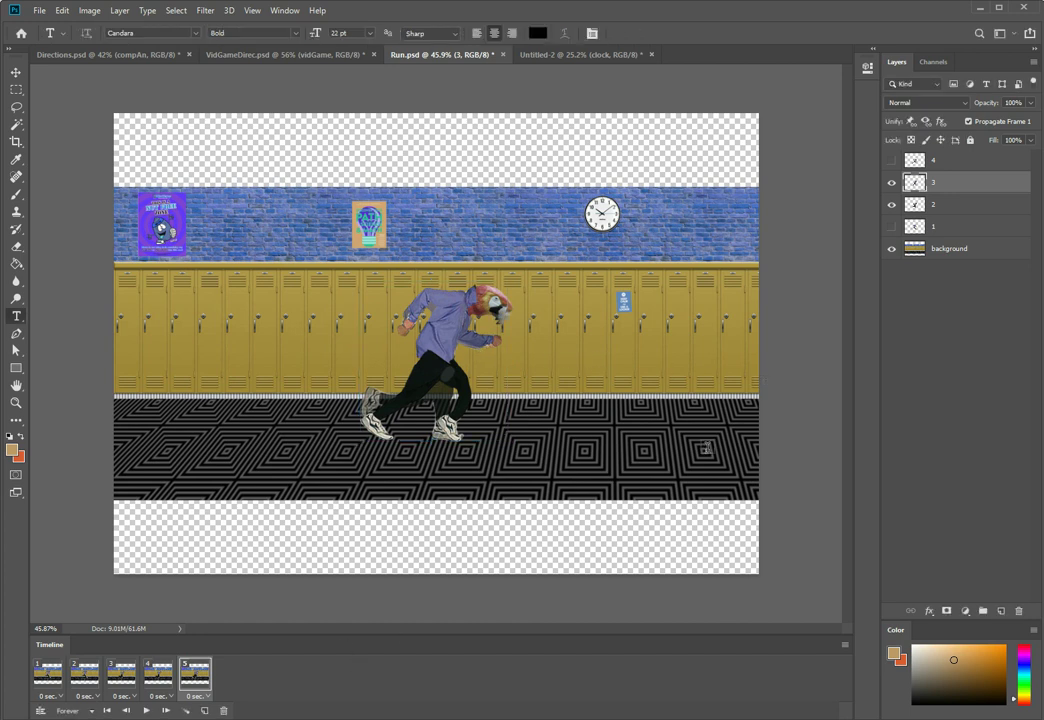
- Restore layer 2's opacity to 100%, hide it in frame 5, and preview the animation
click(955, 204)
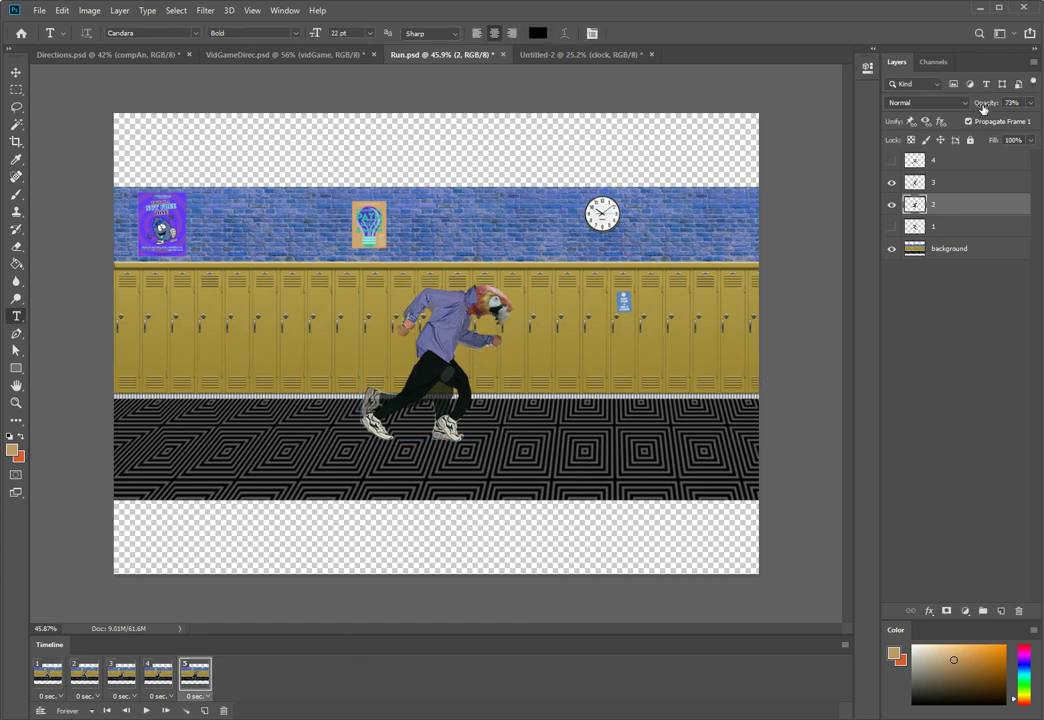
click(892, 204)
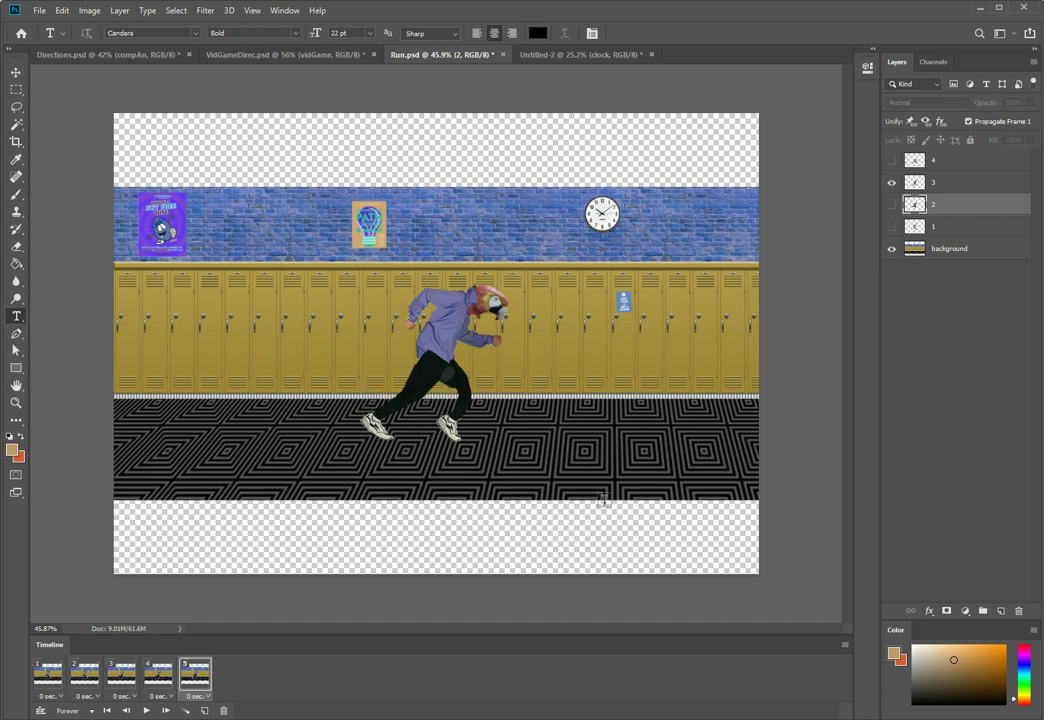
click(146, 711)
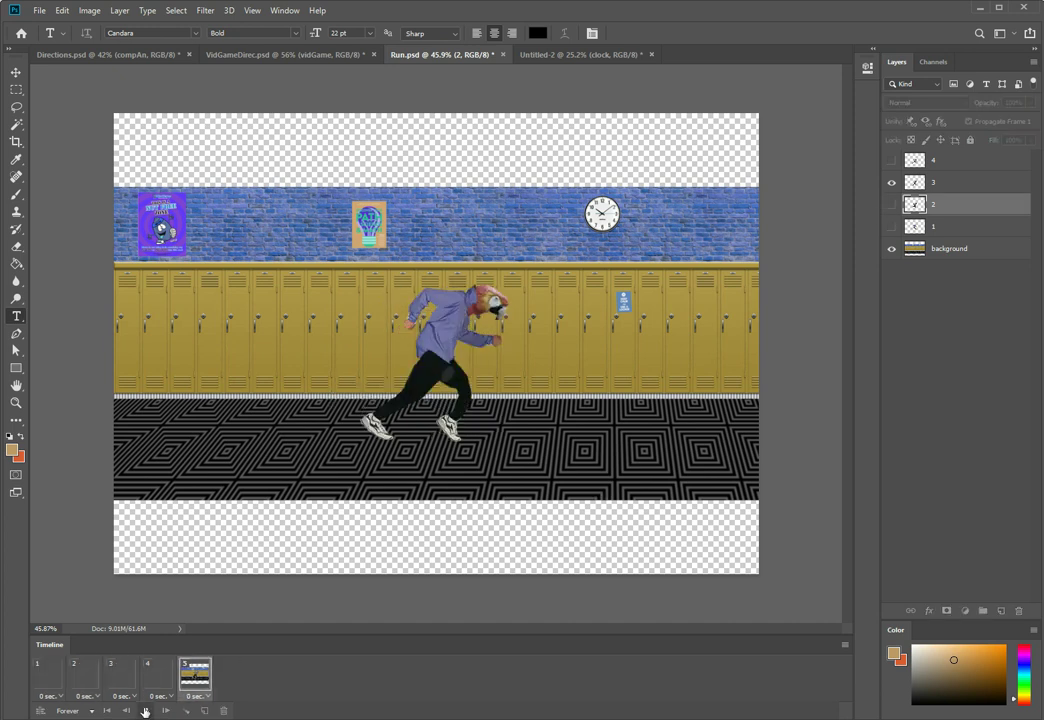
click(146, 711)
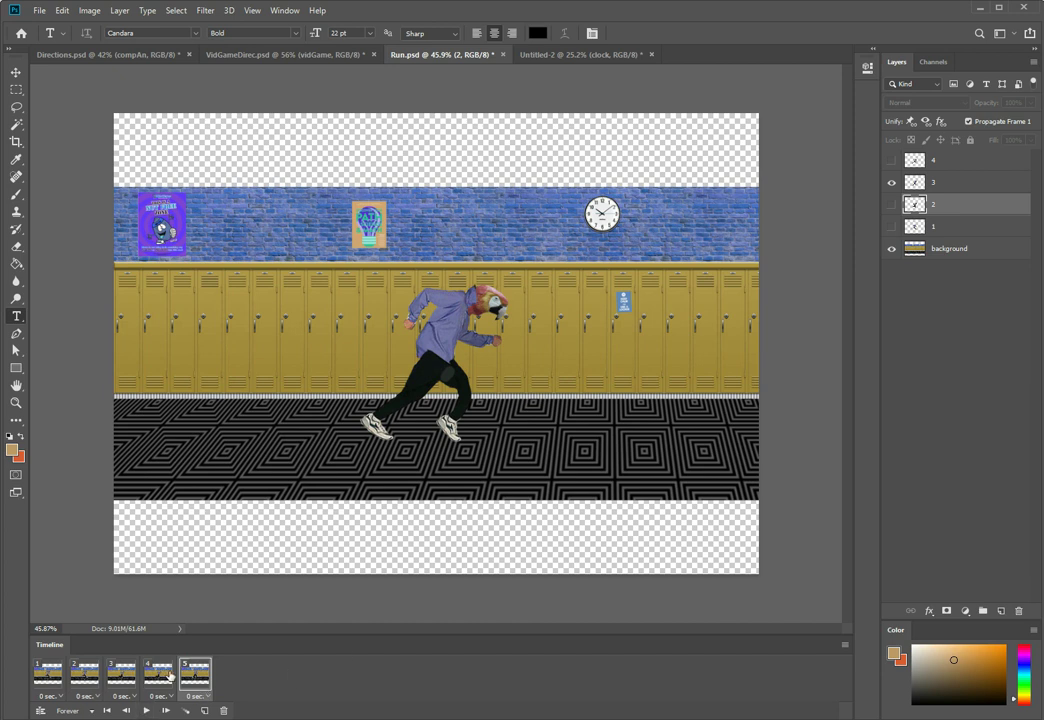
- Add frames 6 and 7, and in frame 7 hide layer 3 and show layer 4
click(206, 711)
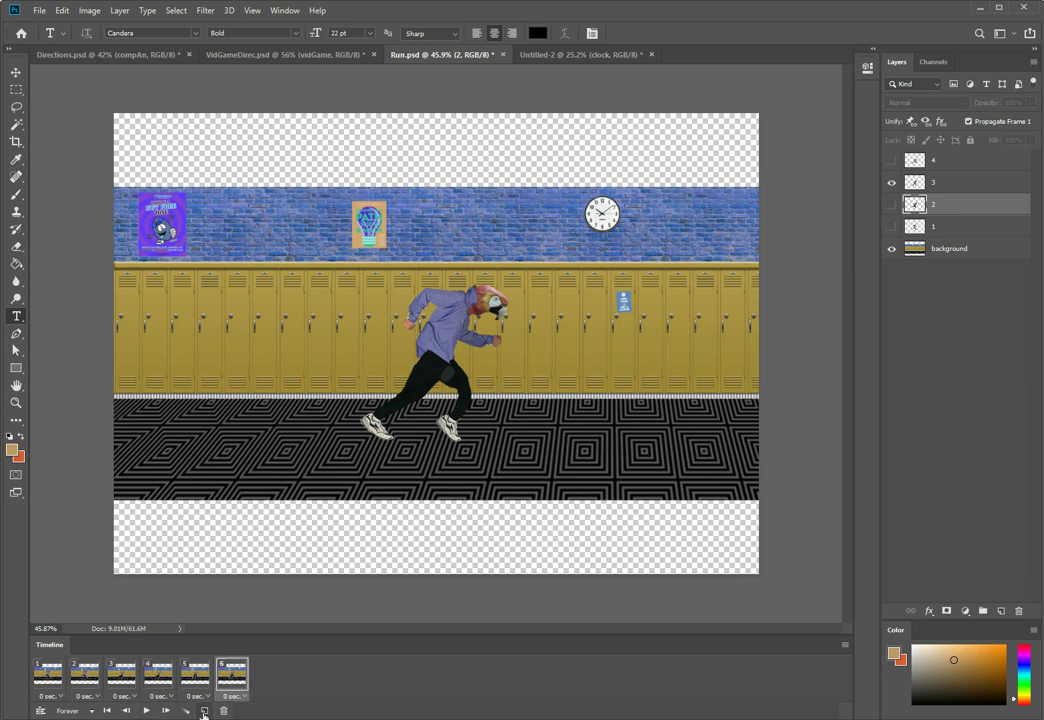
click(205, 711)
click(892, 182)
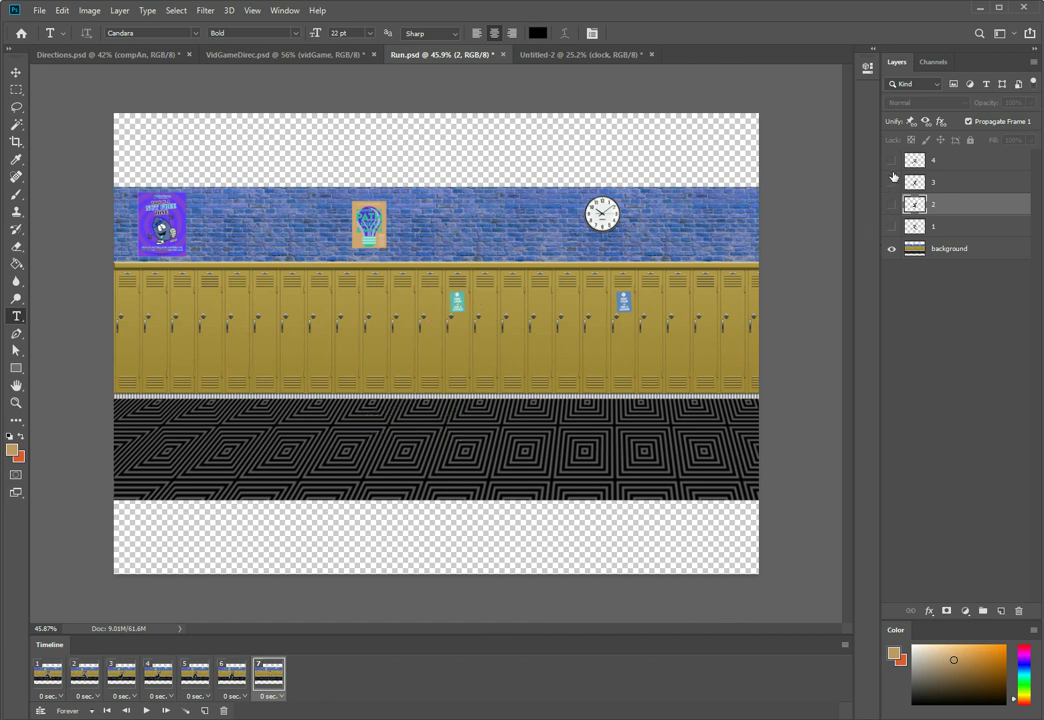
click(892, 160)
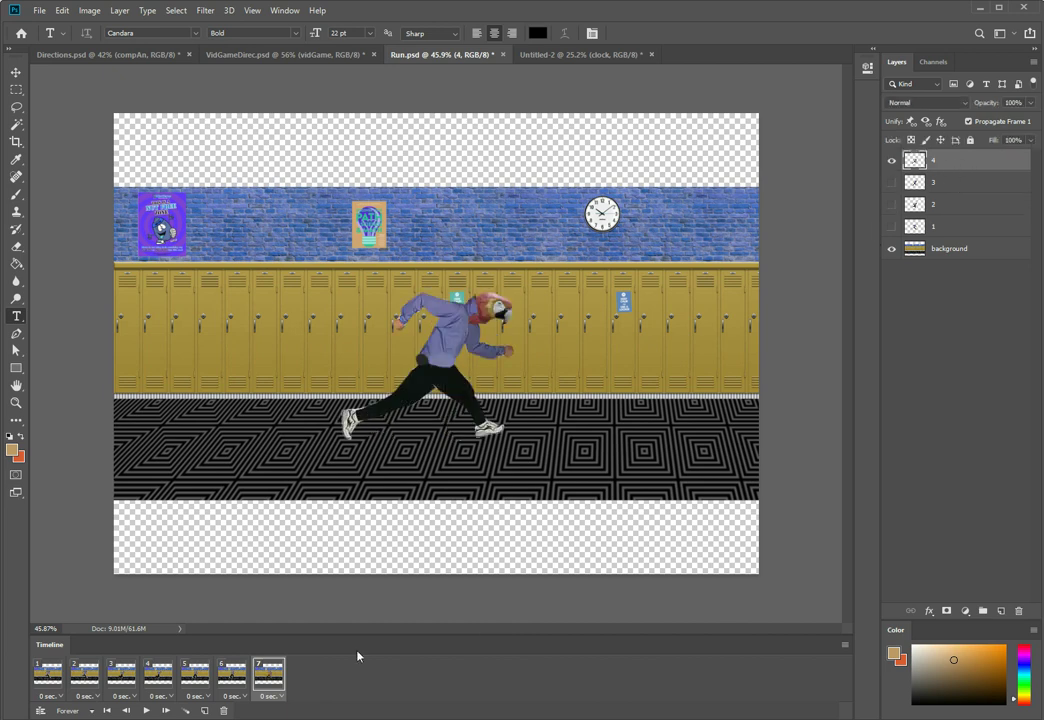
- Add frames 8 and 9 with the layer 4 pose, and play the animation to check the run
click(204, 710)
click(204, 710)
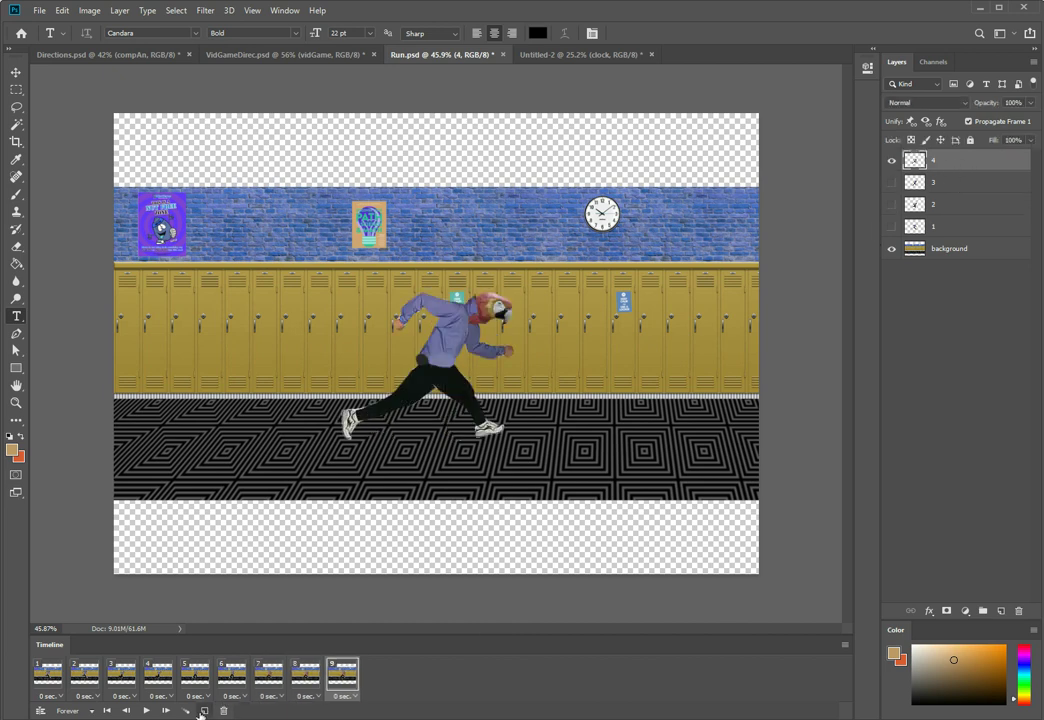
click(147, 711)
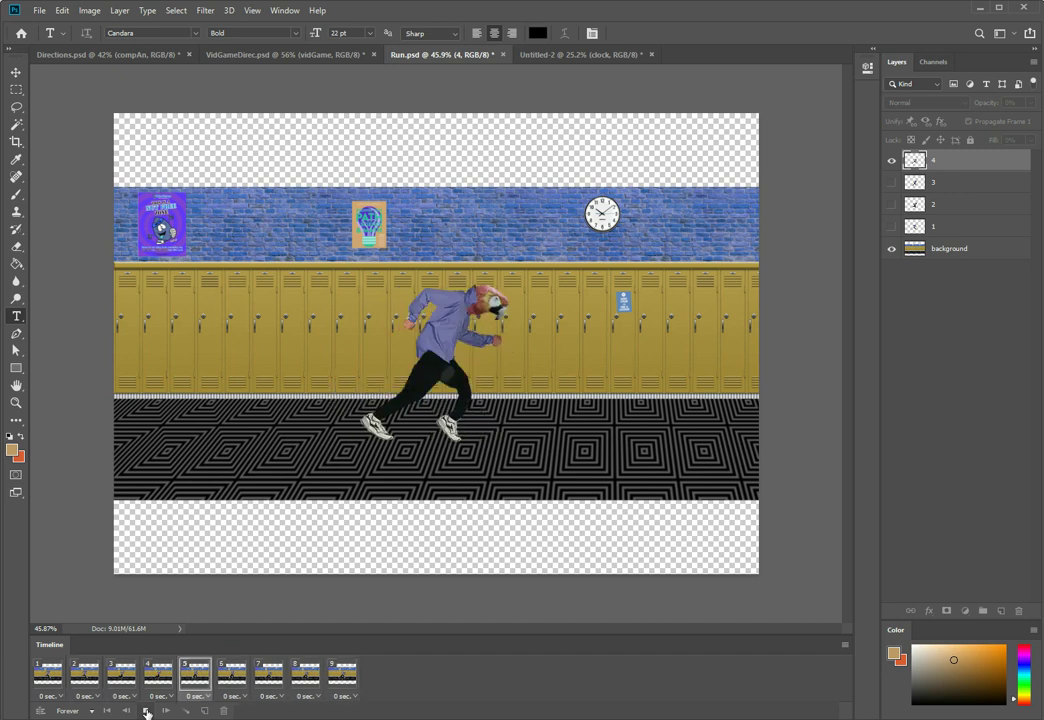
click(146, 712)
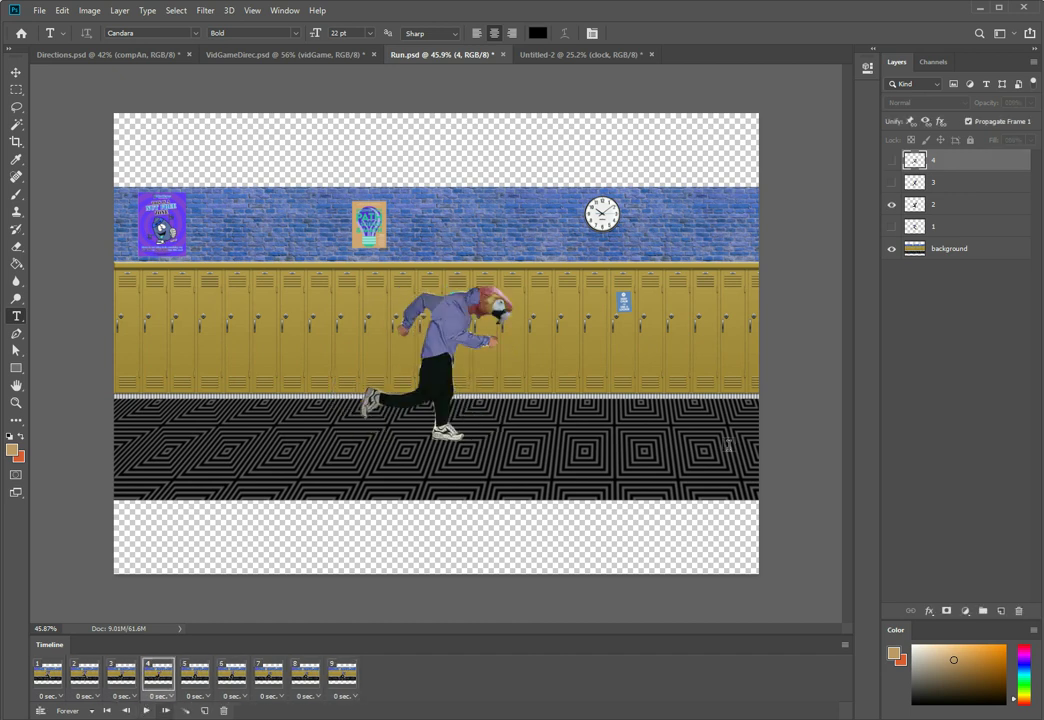
- Compare the poses on layers 1 and 4 by switching their visibility
click(892, 228)
click(893, 205)
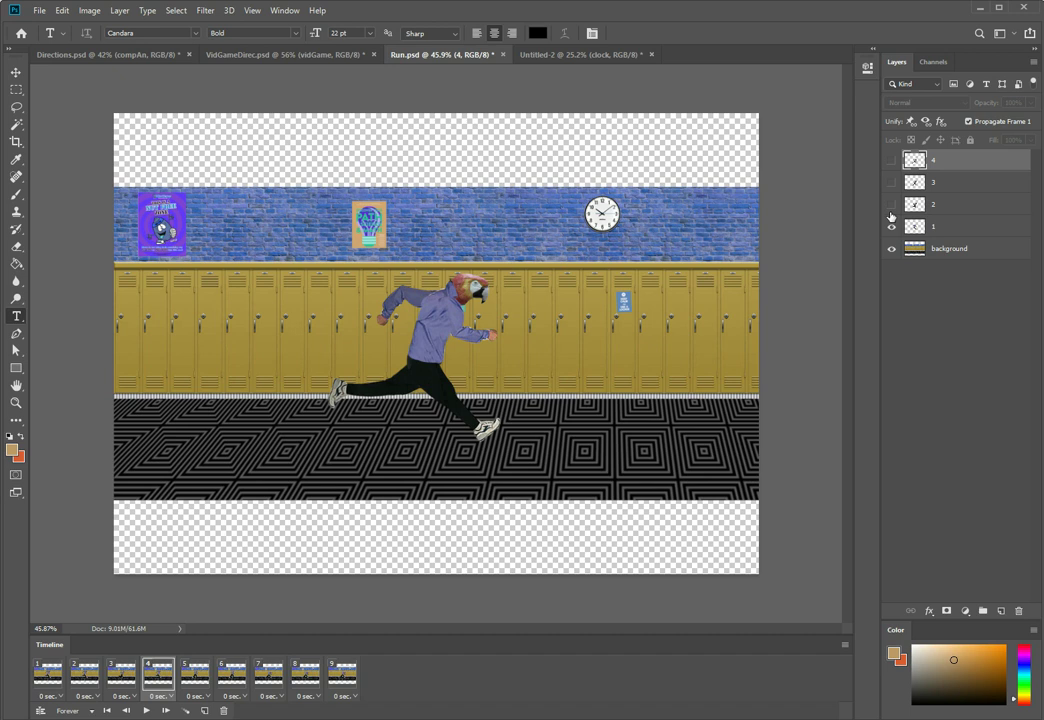
click(892, 160)
click(892, 227)
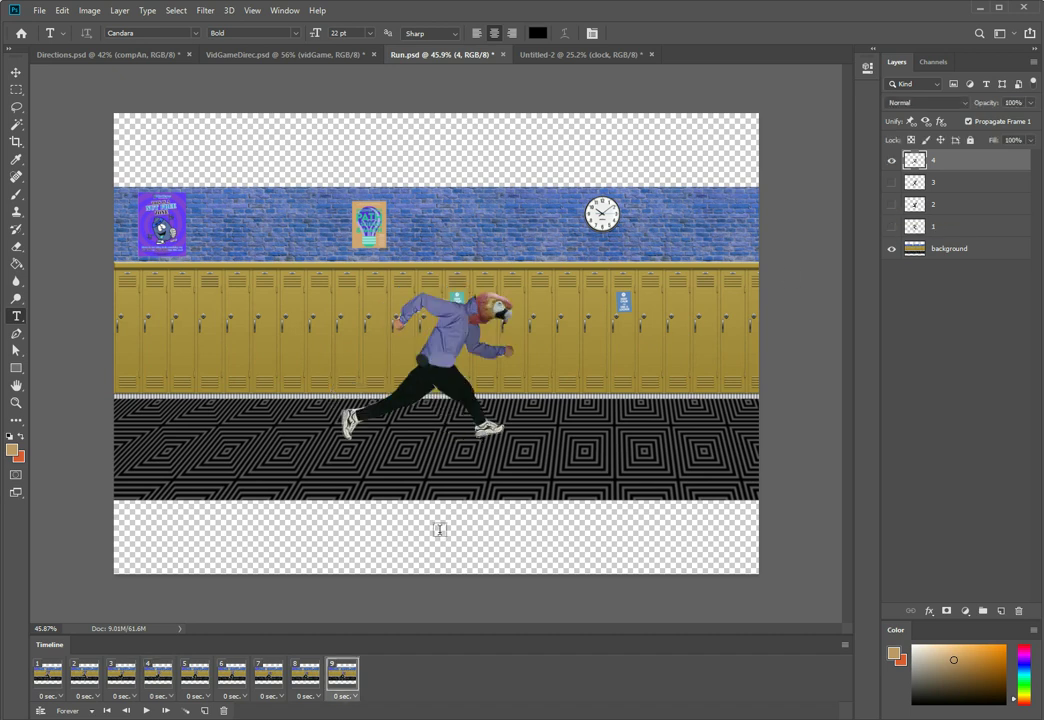
- Play the animation and compare the runner's position back and forth across frames 2 to 5
click(146, 710)
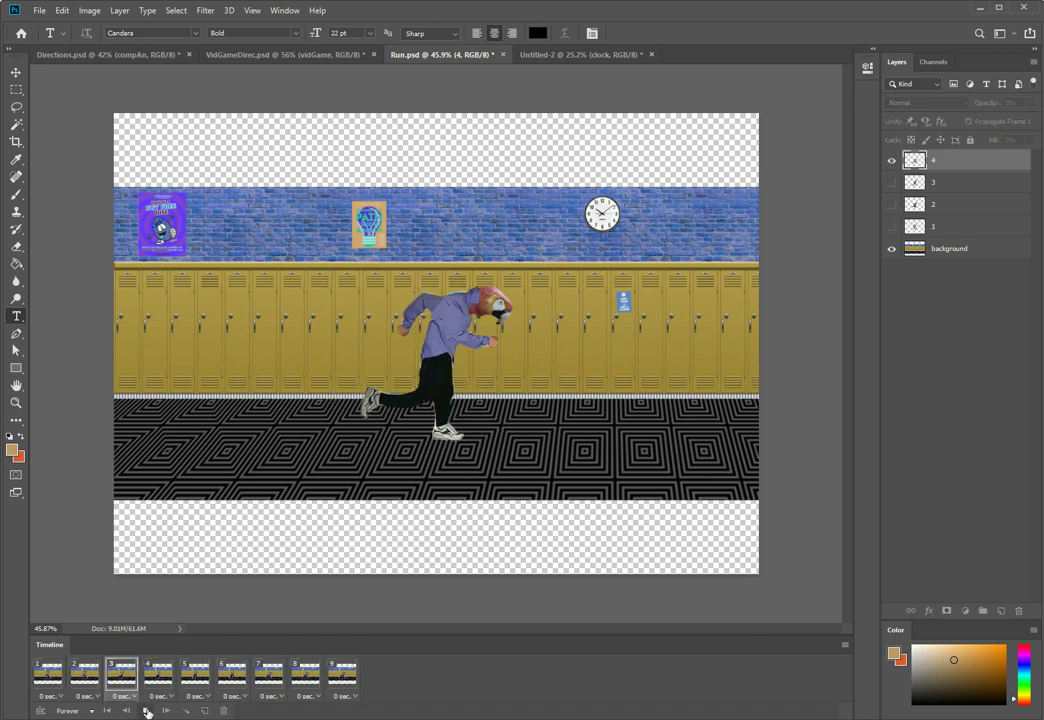
click(95, 672)
click(122, 672)
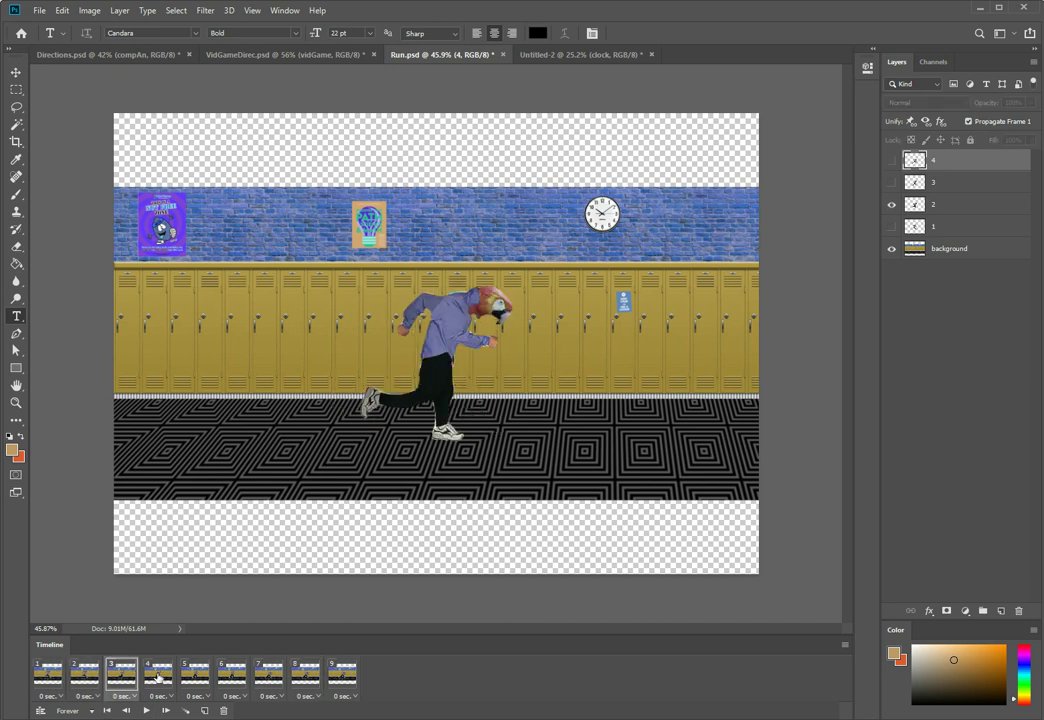
click(157, 677)
click(195, 677)
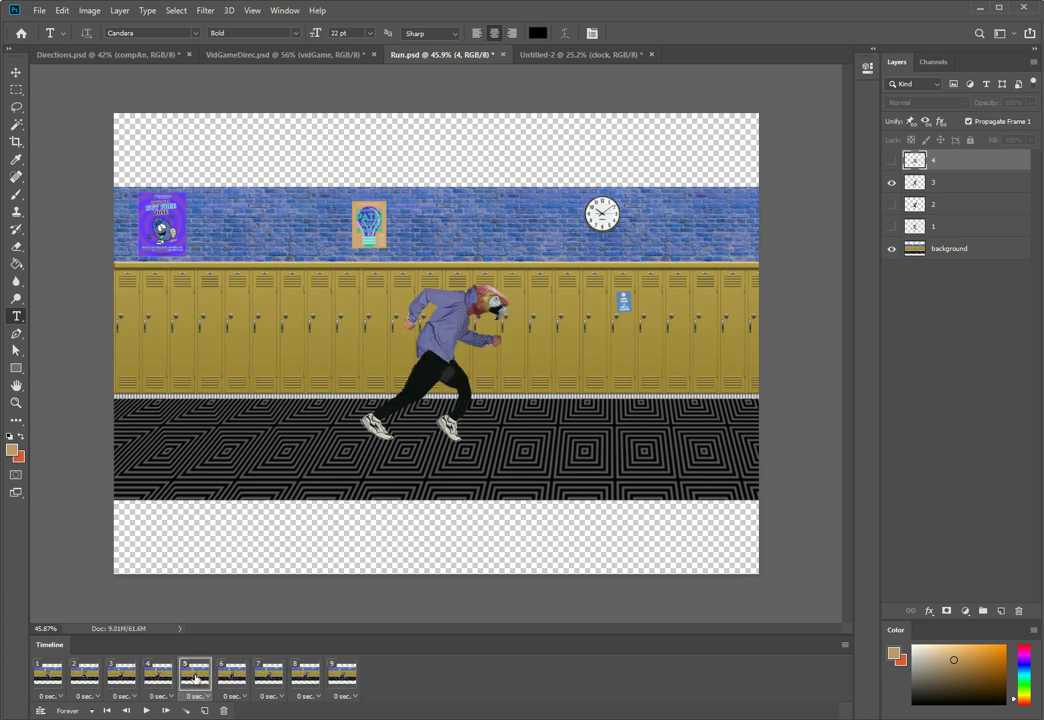
click(158, 677)
click(122, 677)
click(86, 677)
click(115, 677)
click(99, 677)
click(122, 677)
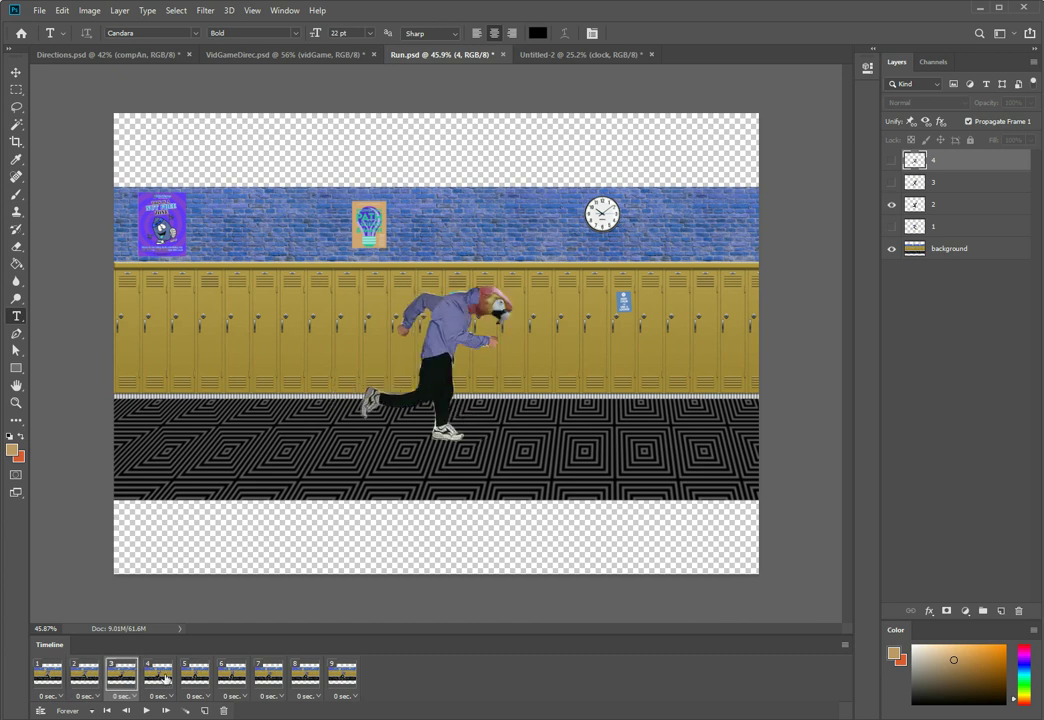
click(160, 678)
click(203, 679)
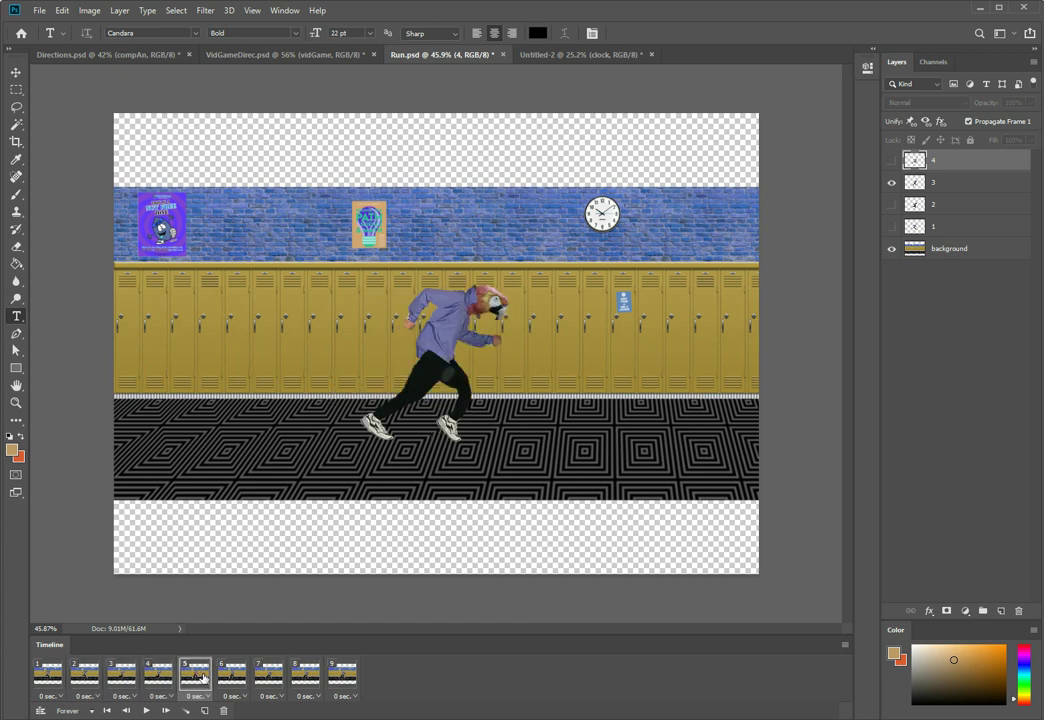
click(160, 677)
click(187, 677)
click(152, 677)
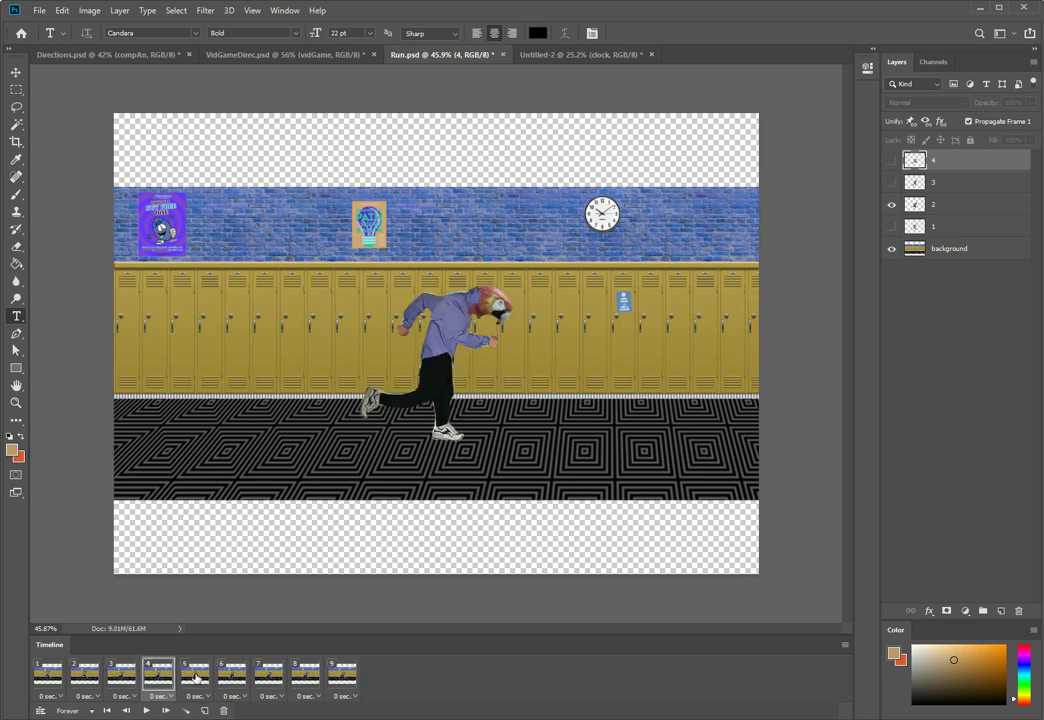
click(196, 678)
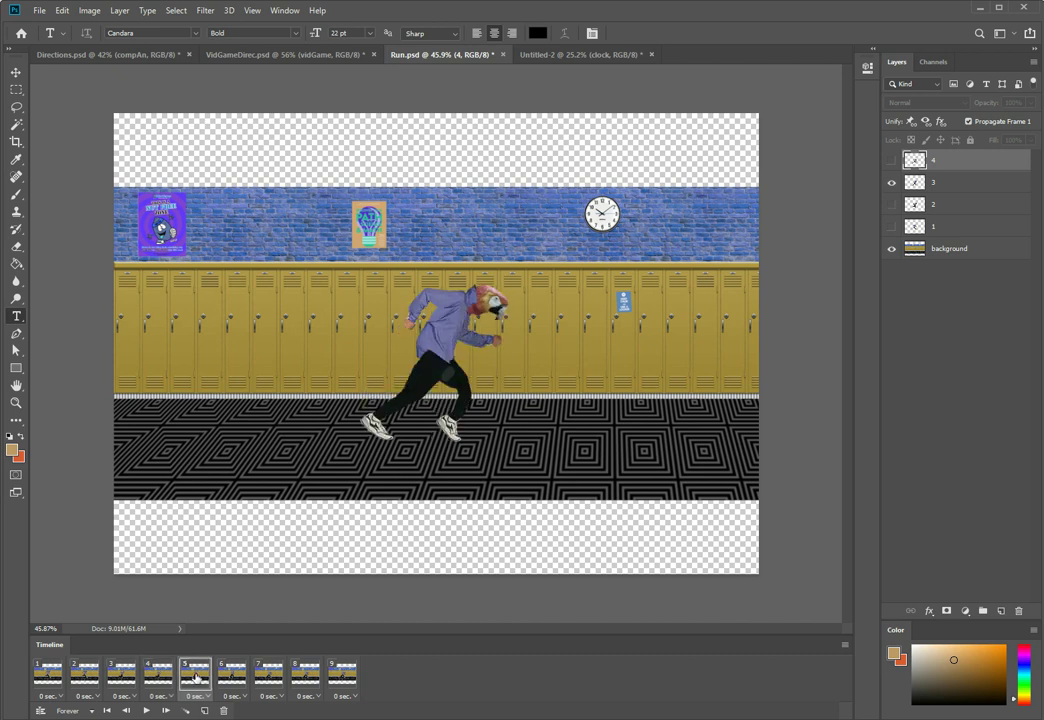
- In frame 5, move layer 3's runner right to about X 1206 px, Y 805 px
click(967, 185)
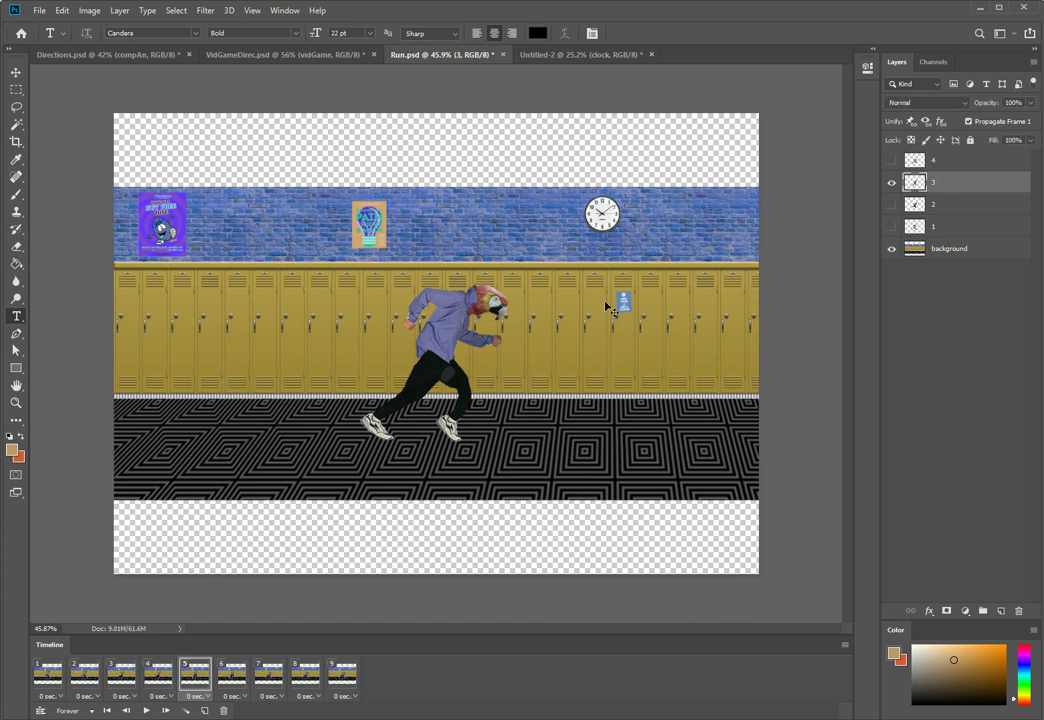
key(ctrl+t)
drag(434, 353, 491, 354)
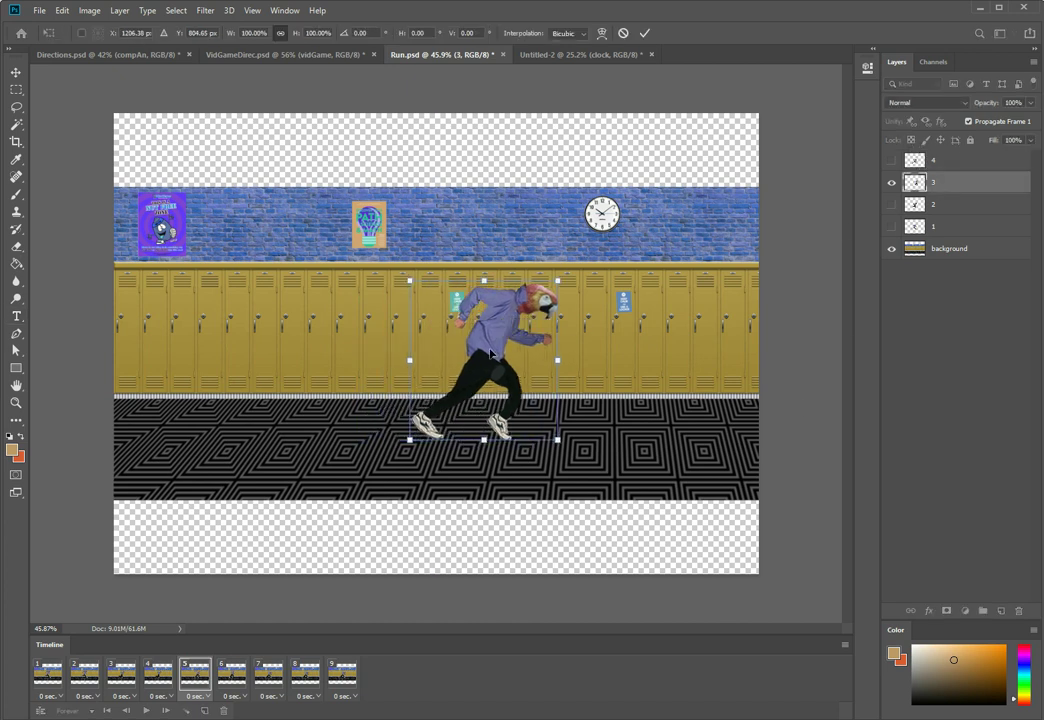
key(Return)
key(t)
- In frame 6, move layer 3's runner back to the left and play the animation to check it
click(236, 677)
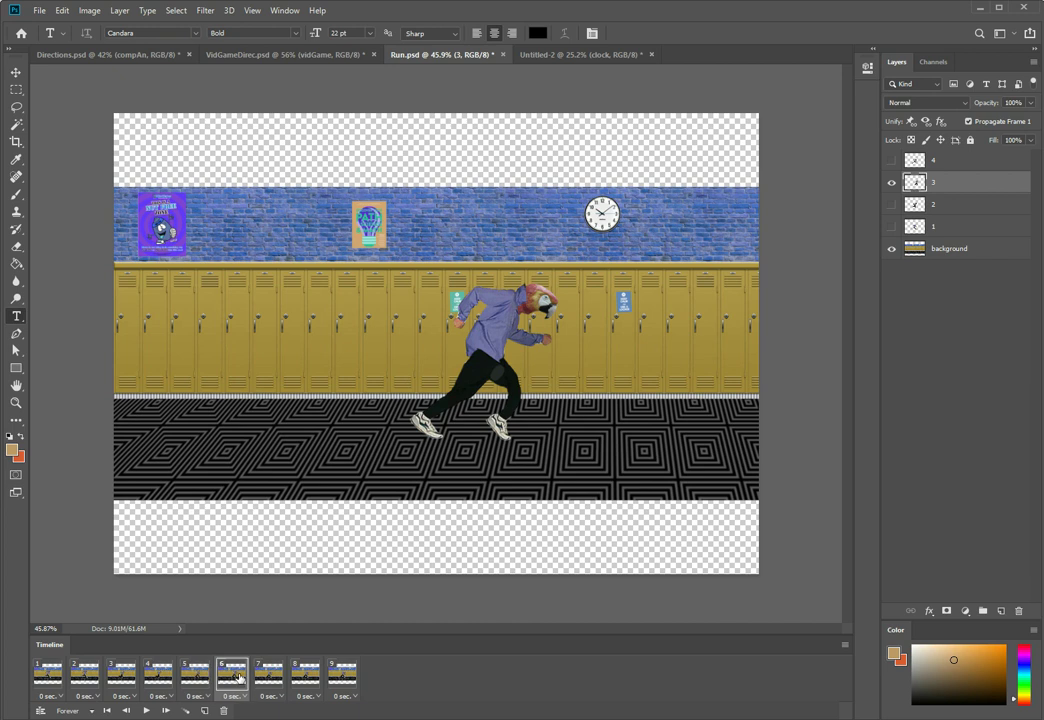
key(ctrl+t)
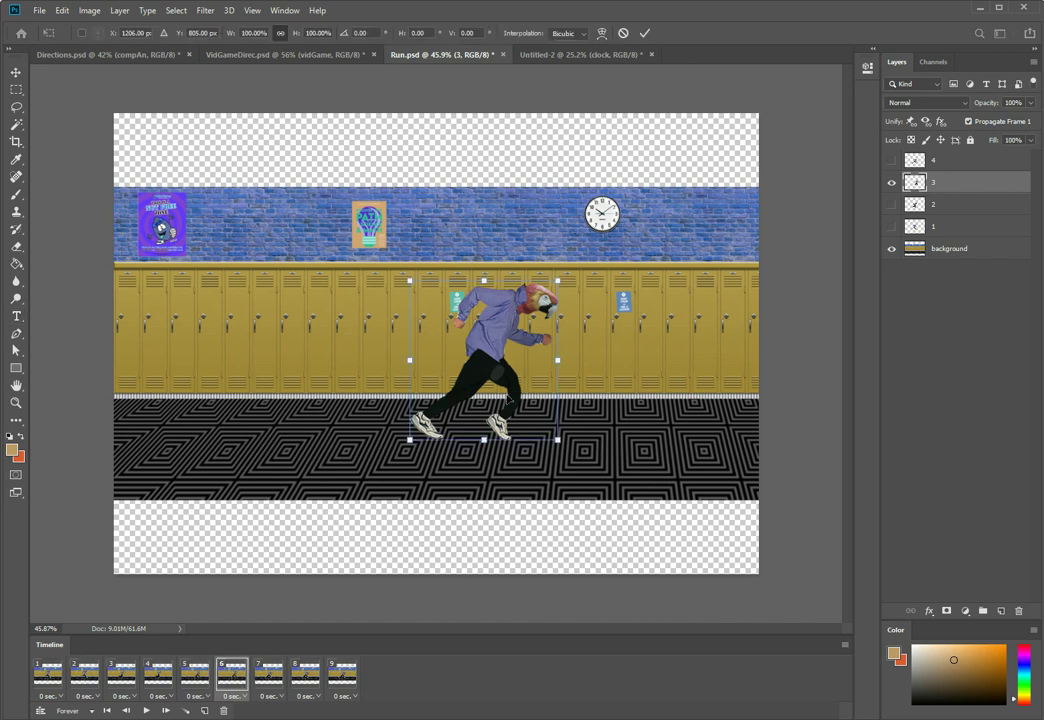
drag(511, 399, 471, 398)
key(Return)
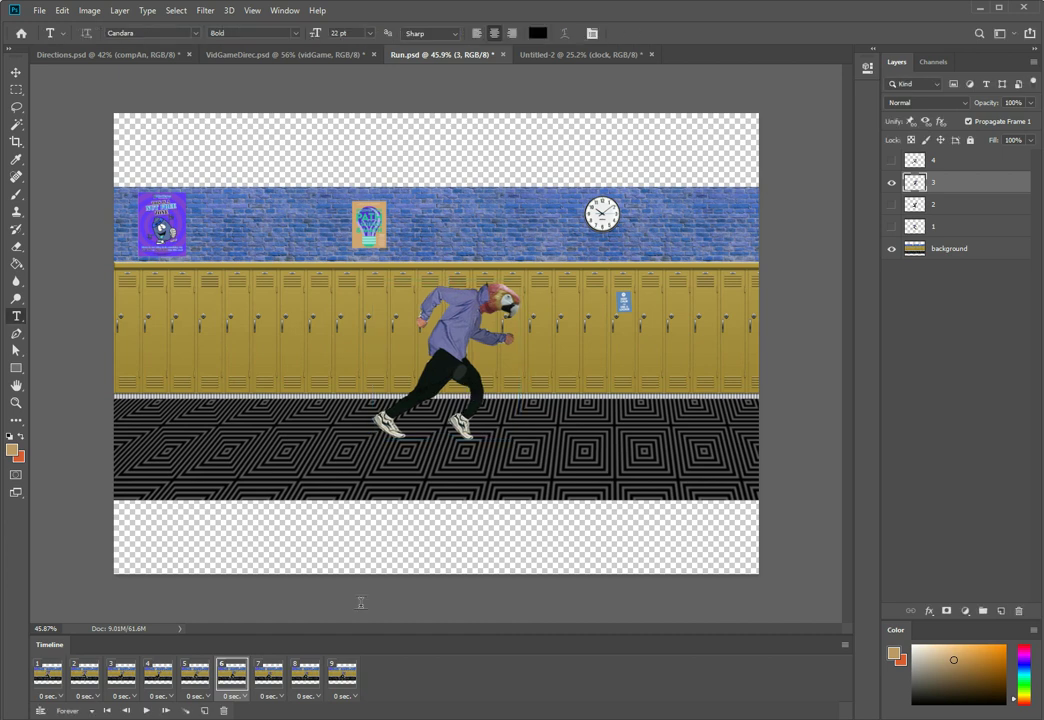
click(145, 711)
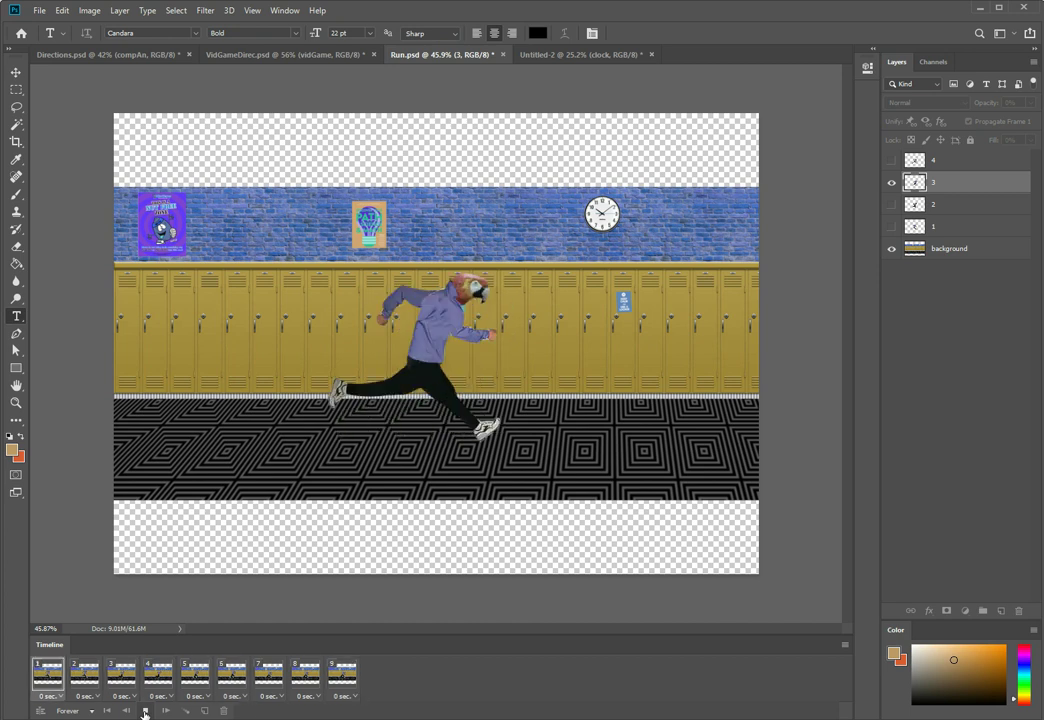
click(145, 711)
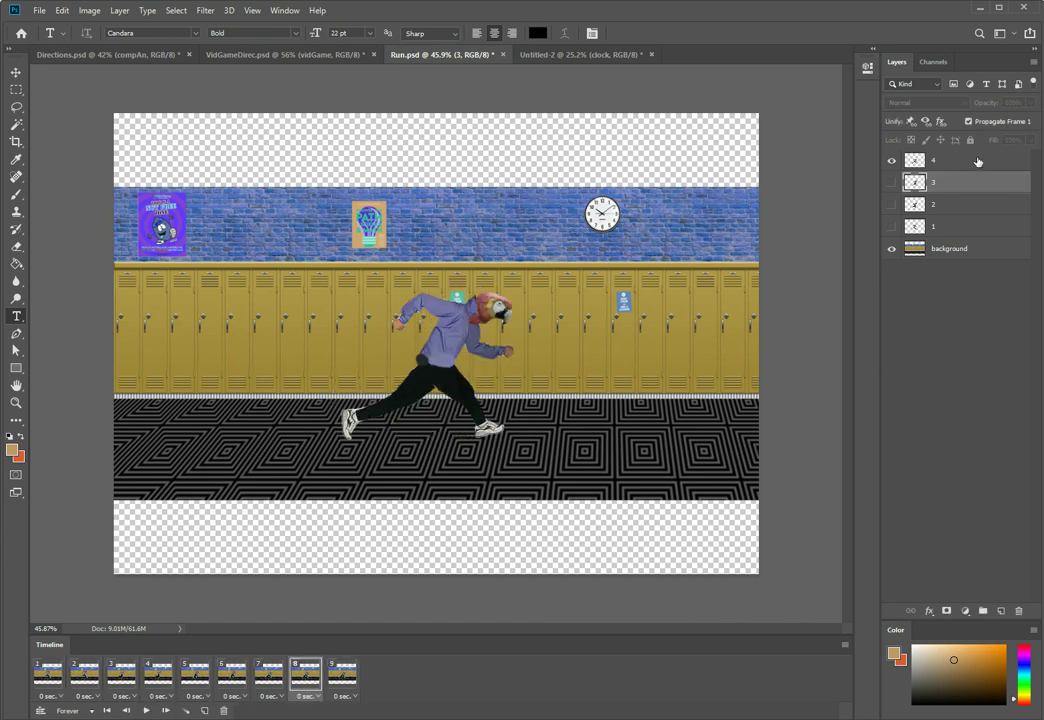
- Add a new layer above layer 4 and fill it with the tan foreground colour
click(978, 161)
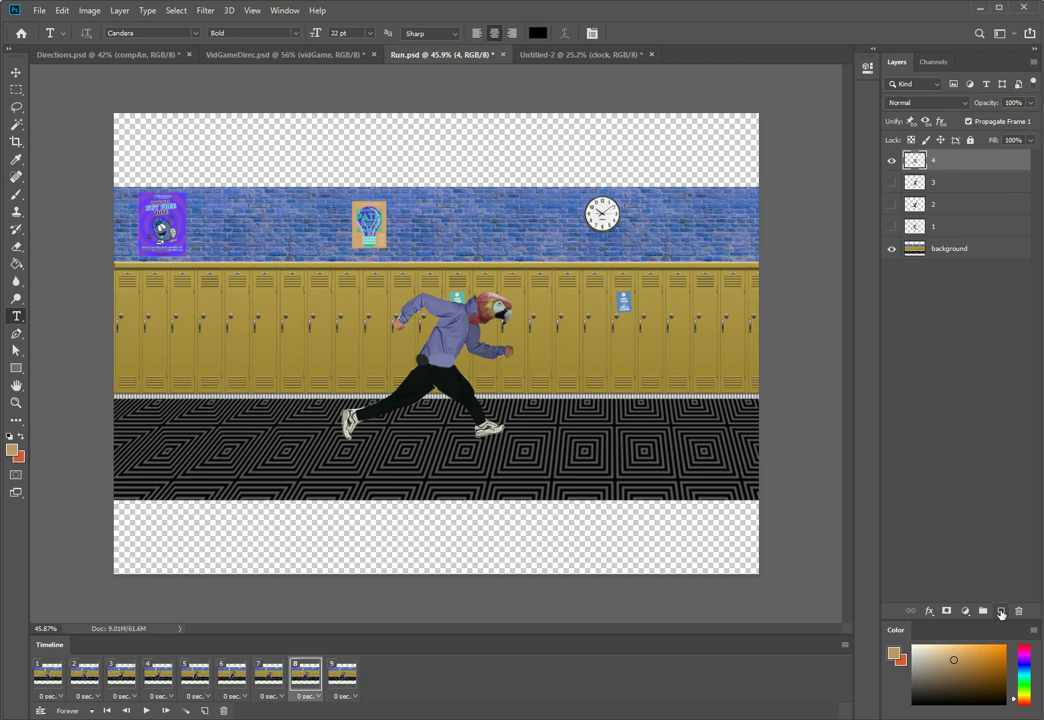
click(1001, 611)
key(g)
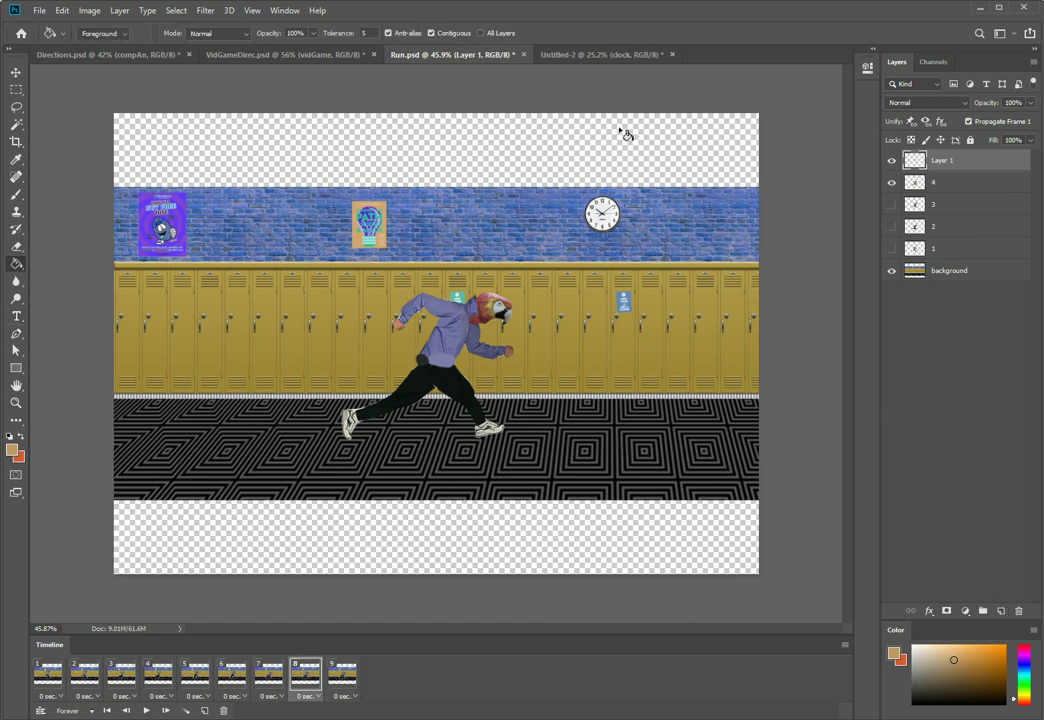
click(407, 164)
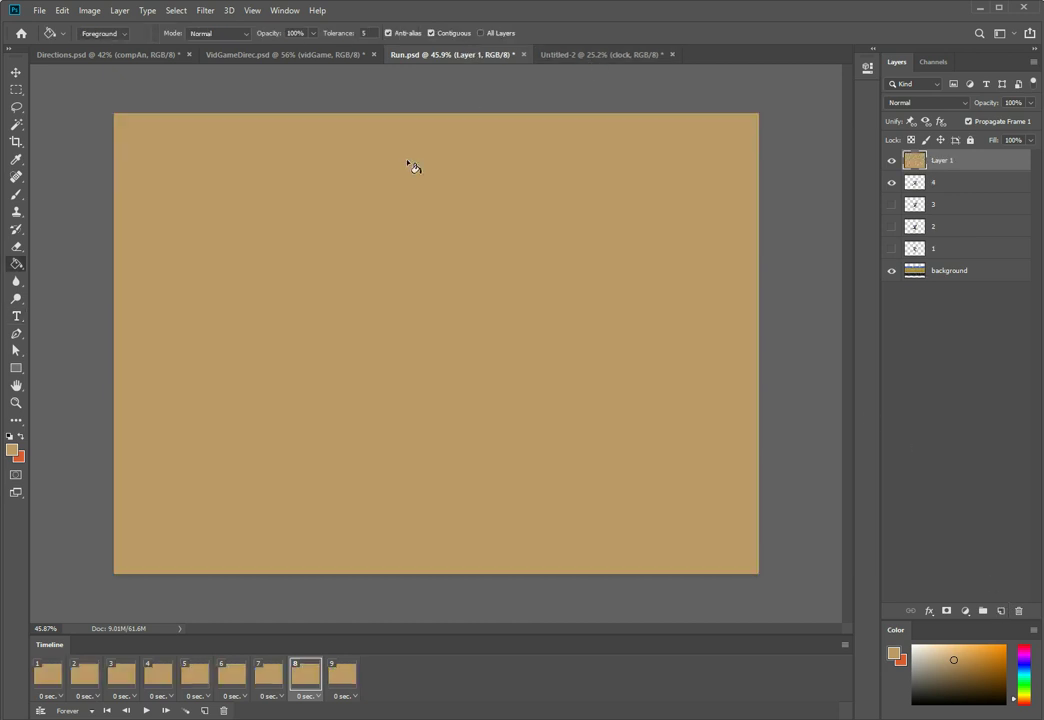
- Reset the colours to default black and white and create a text box covering most of the canvas
key(b)
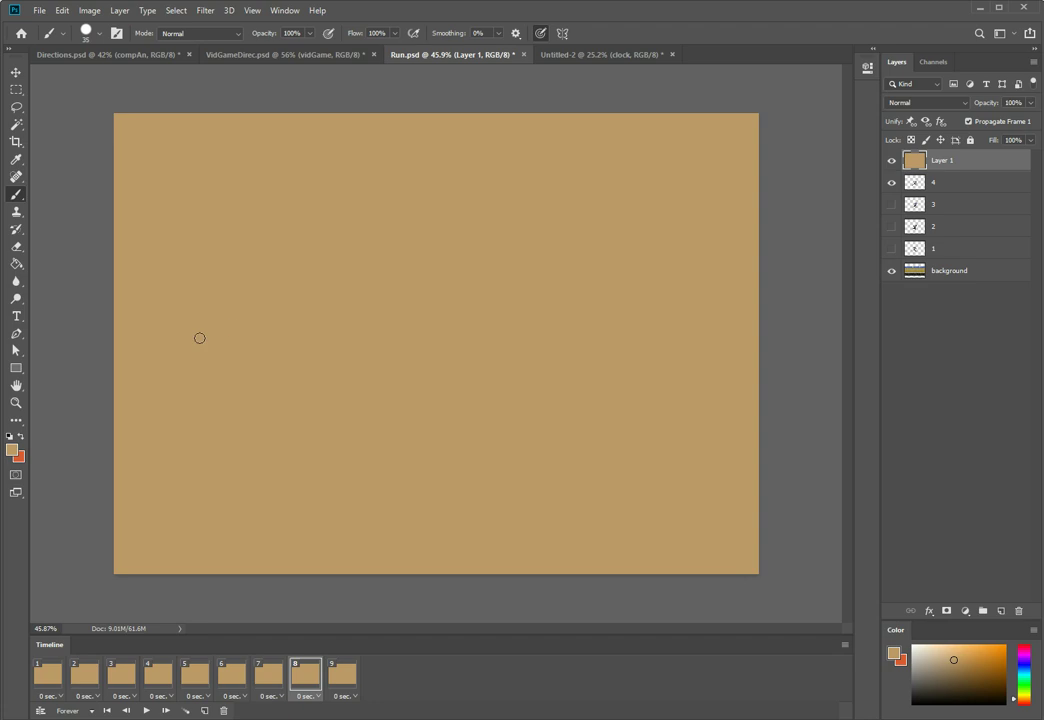
key(d)
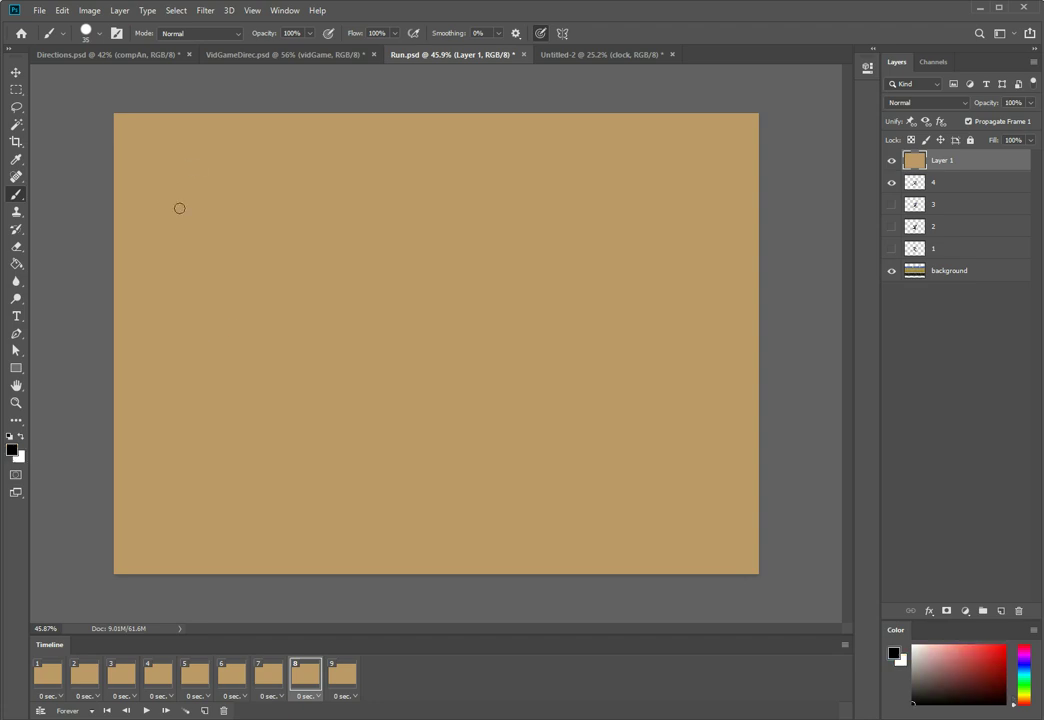
key(t)
drag(140, 135, 752, 560)
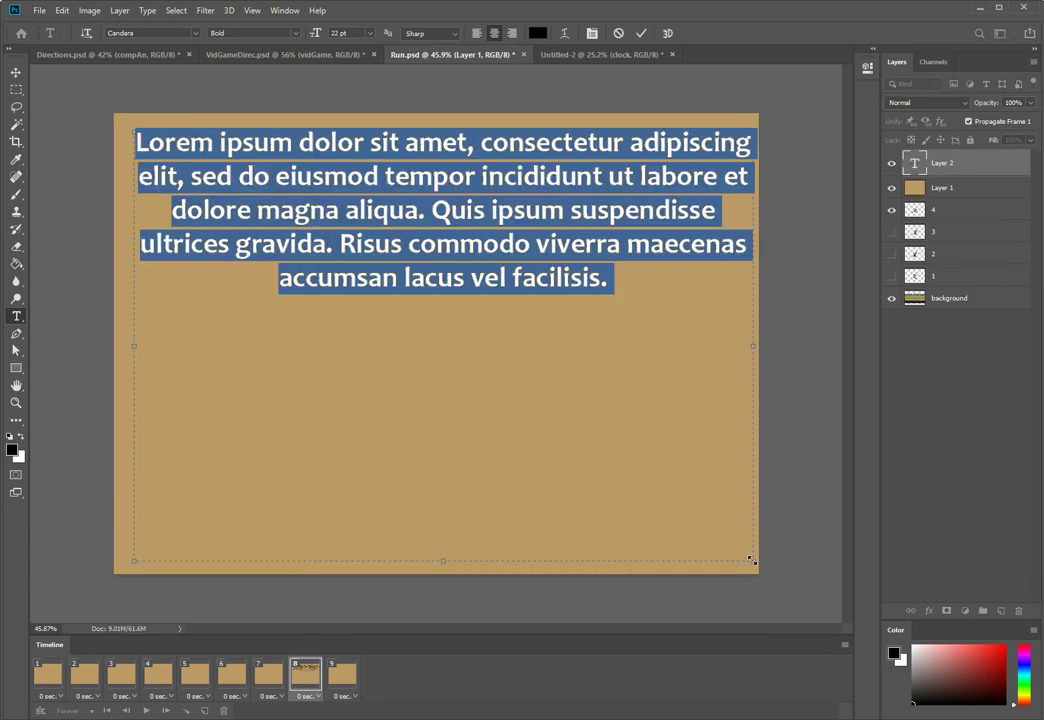
- Write "I did not test the walk cycle before I started animating it... as you see when we play" in the text box
text(I fd)
key(BackSpace)
key(BackSpace)
text(did not test th)
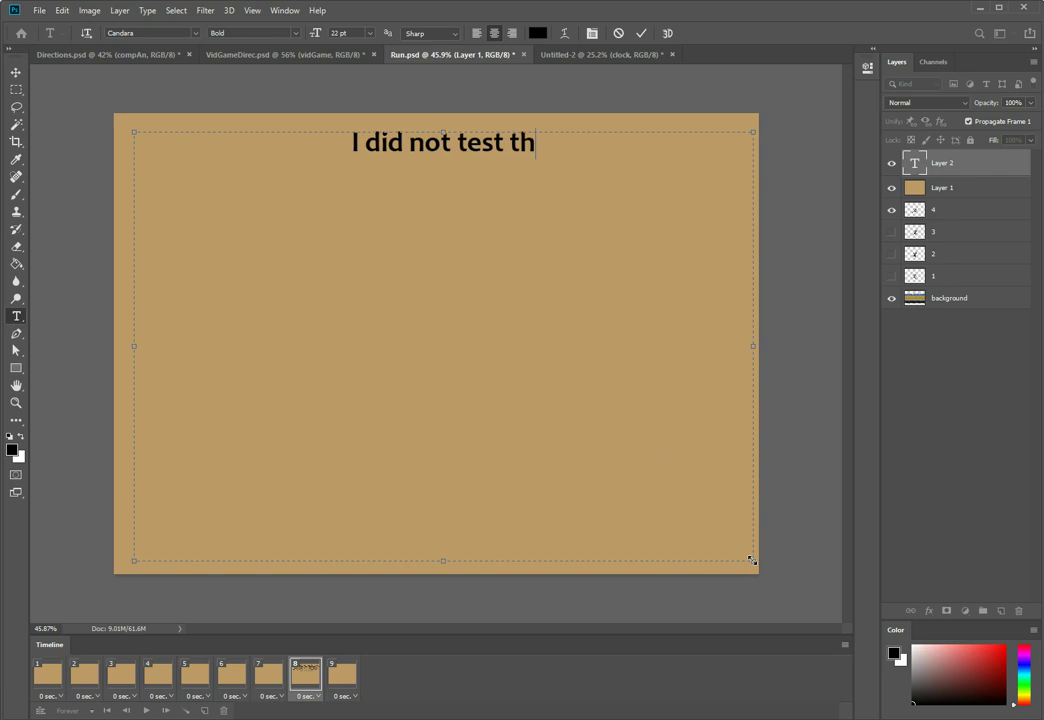
text(e walk cycle )
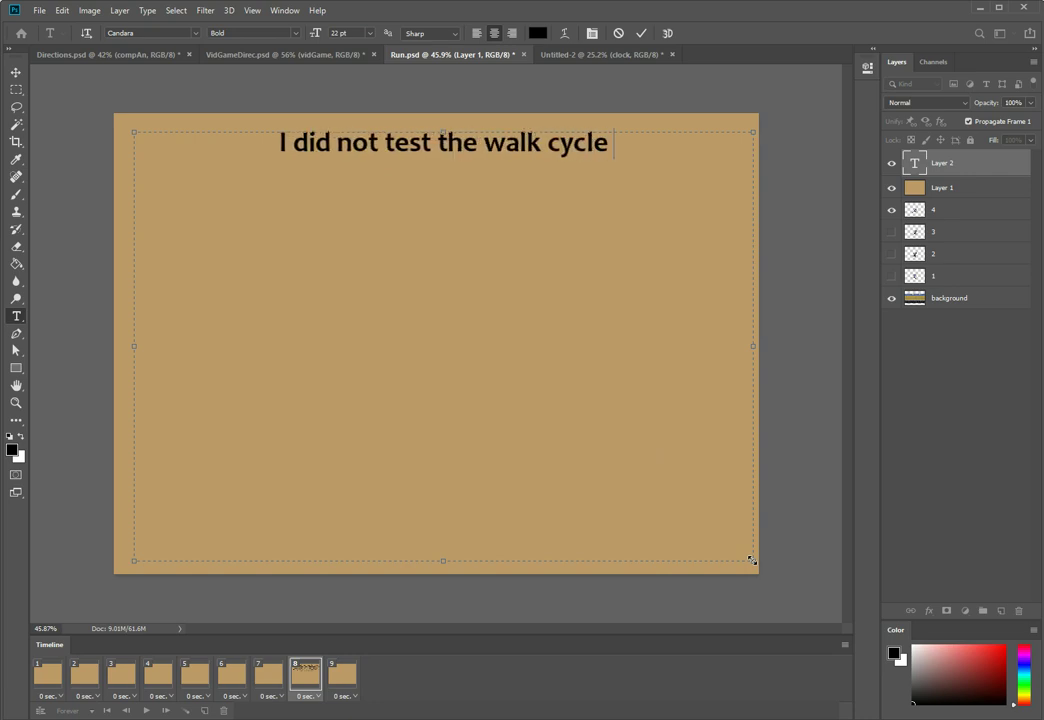
text(before I star)
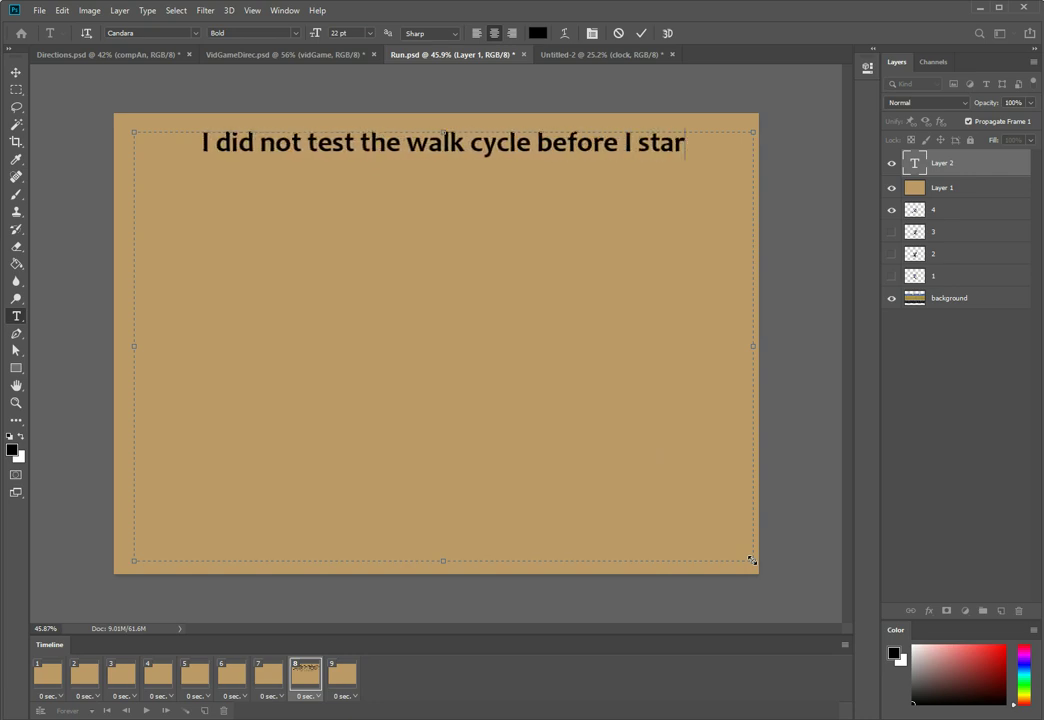
text(ted animat)
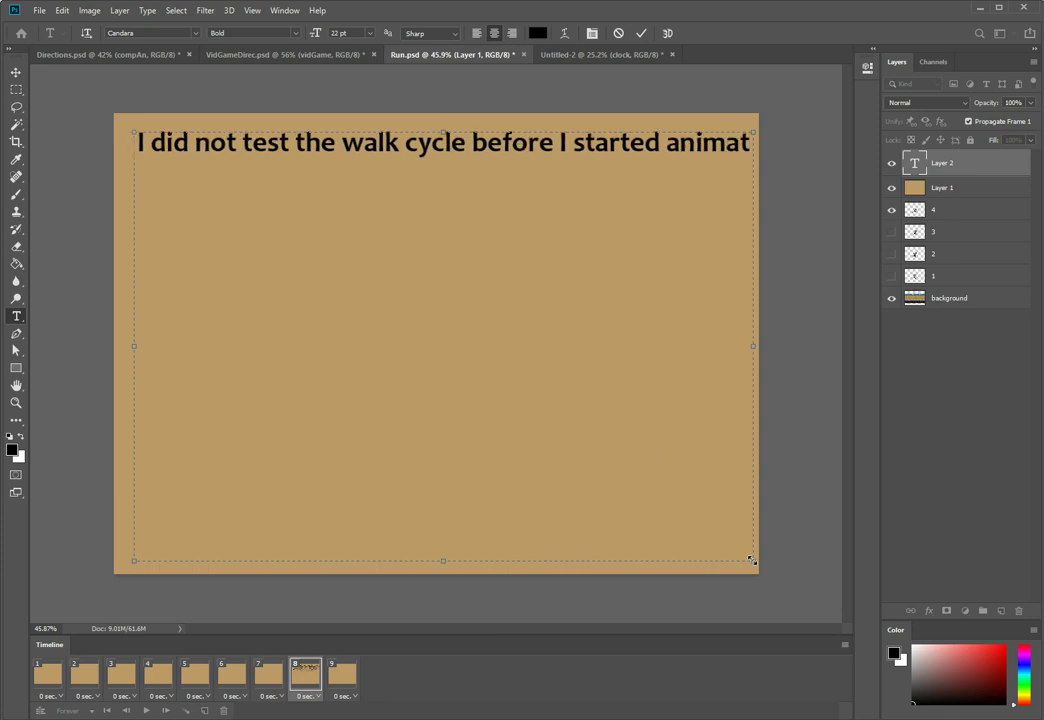
text(ing it...)
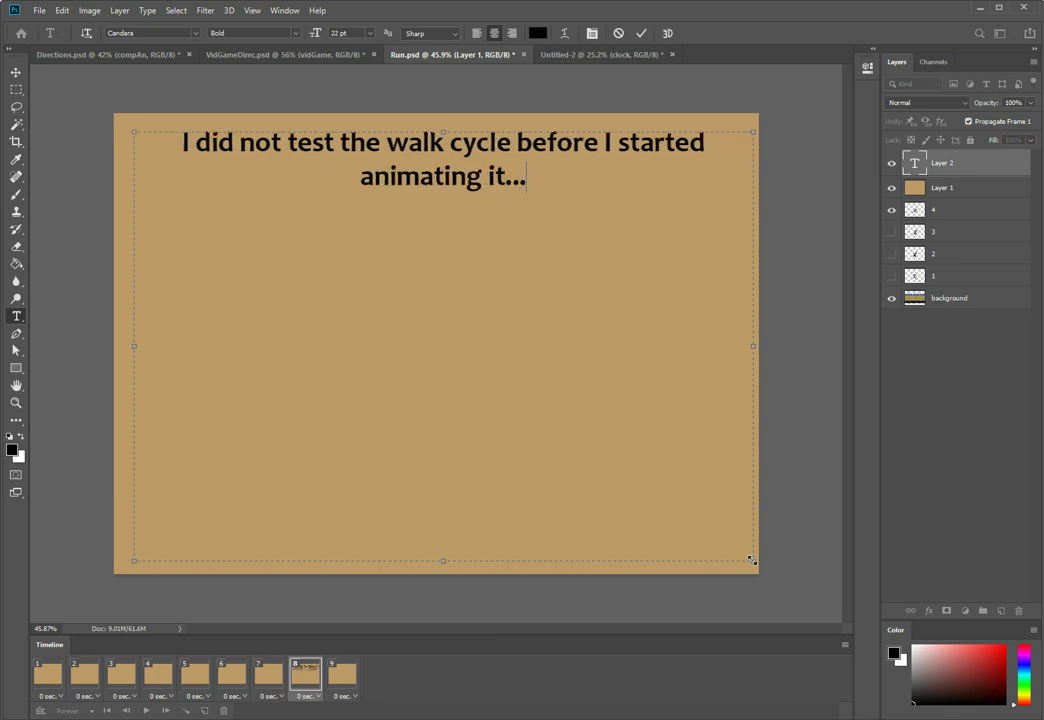
text( as you se)
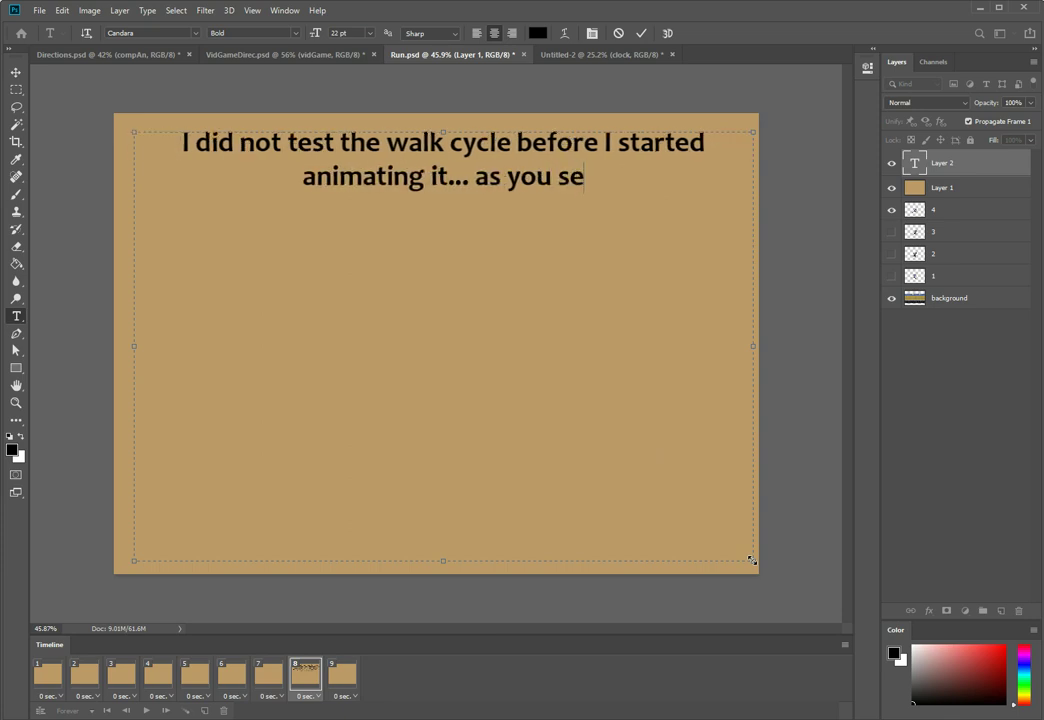
text(e when we play the p)
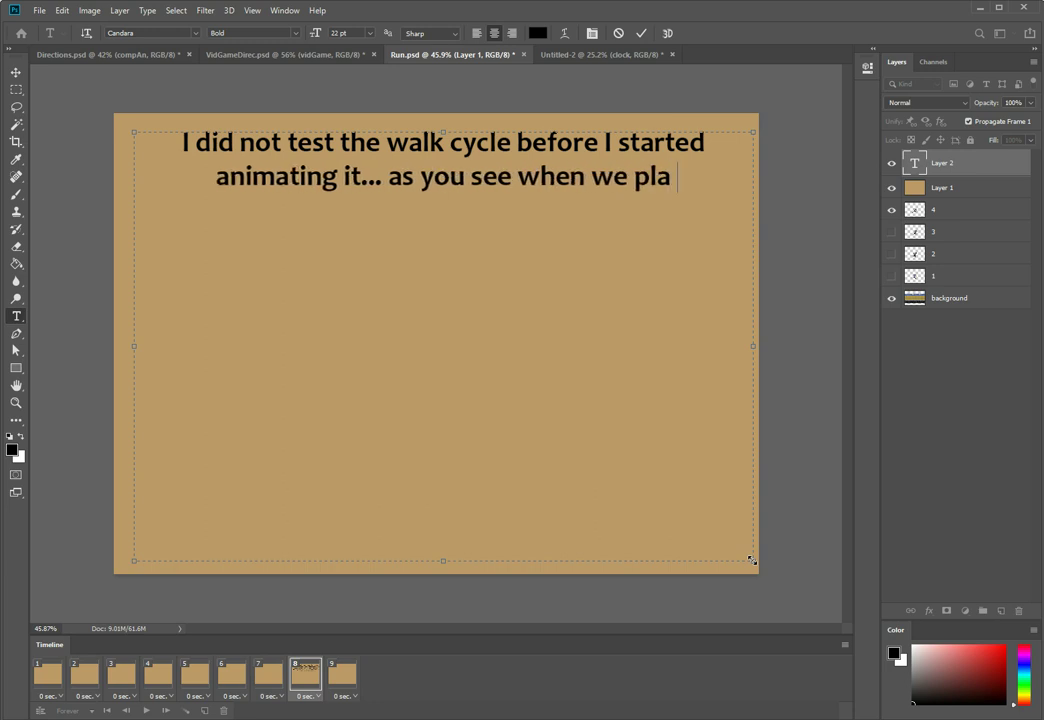
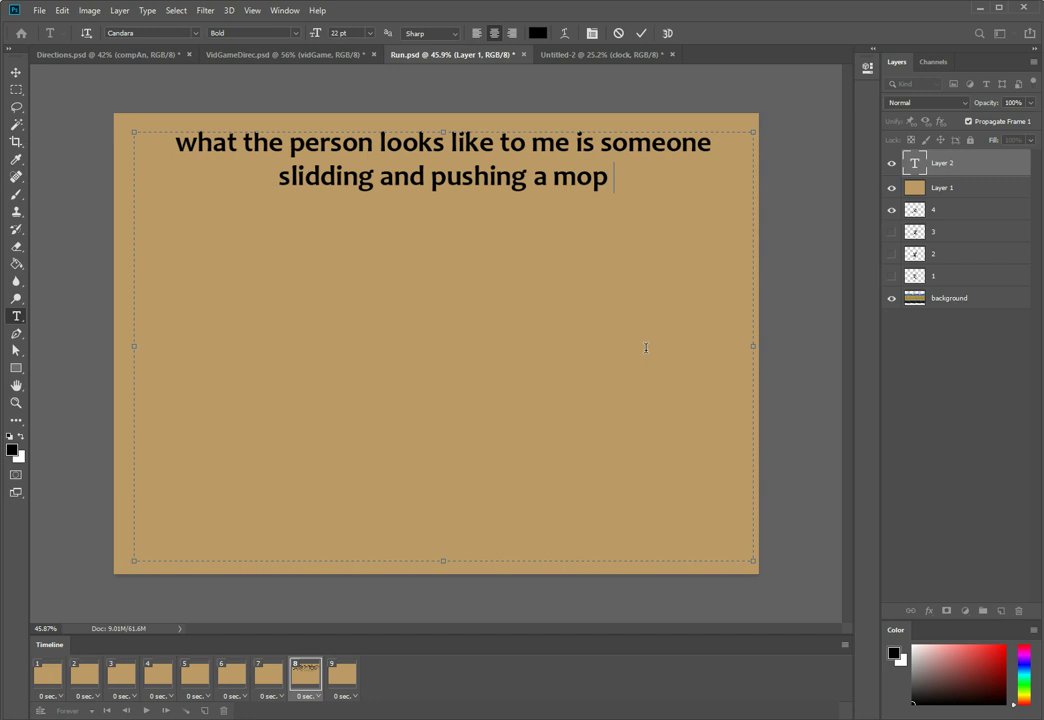
- Continue the note with "I am going to find a mop bucket and animate this moving along side of my person.."
text(I am going to )
text(find a)
text( mop)
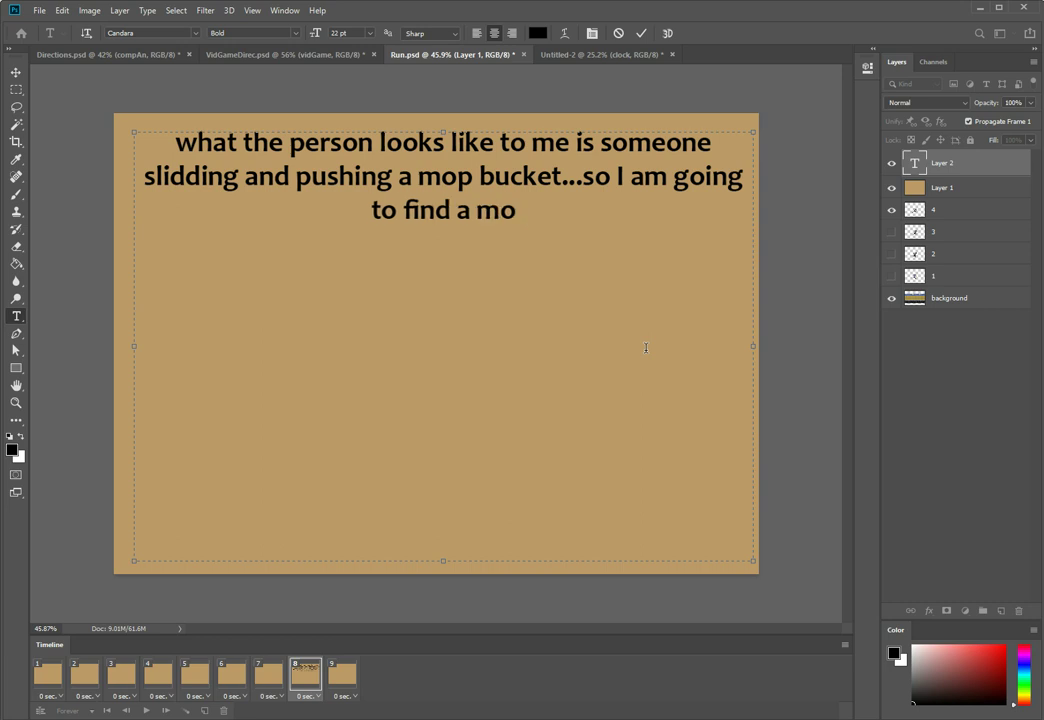
text( bucket a)
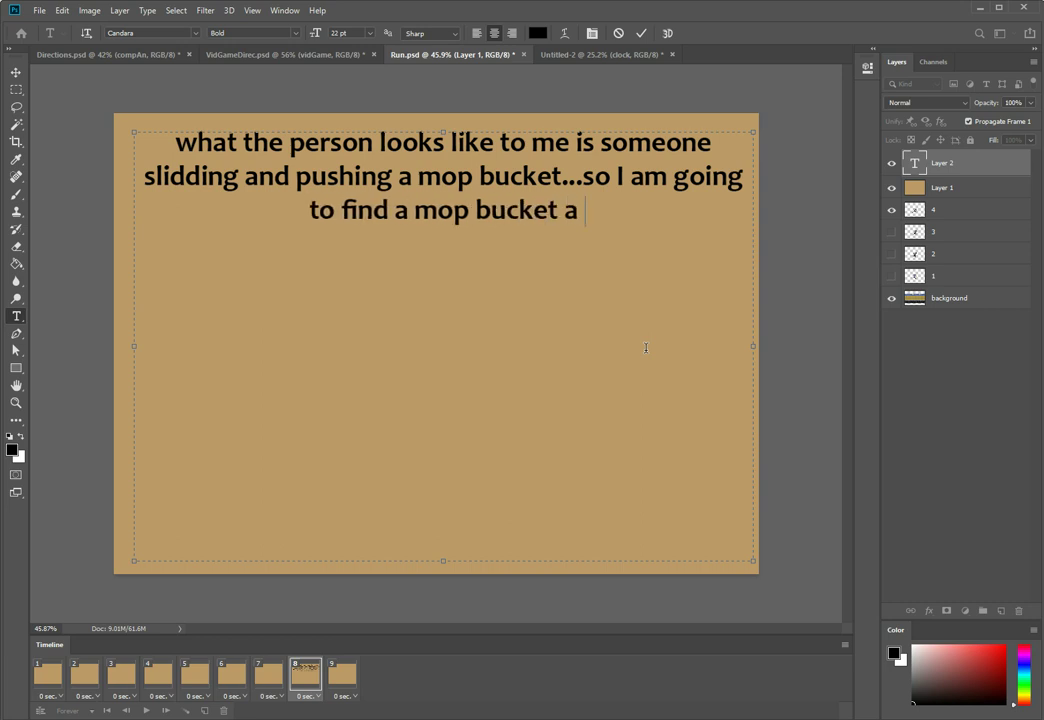
text(nd animate thi)
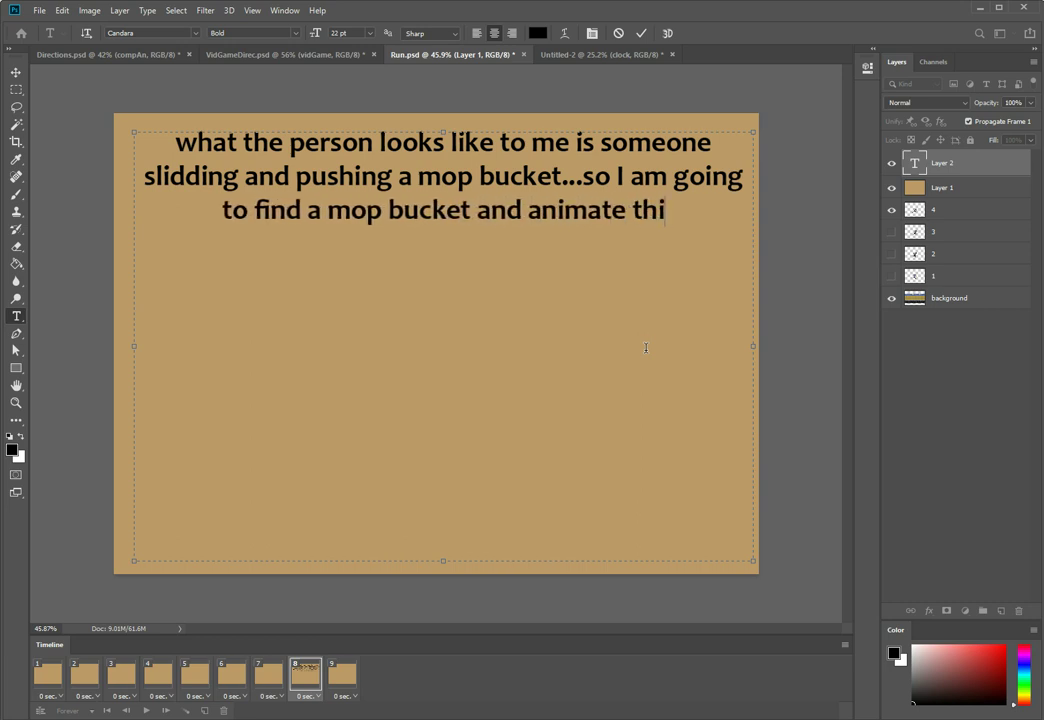
text(s moving a)
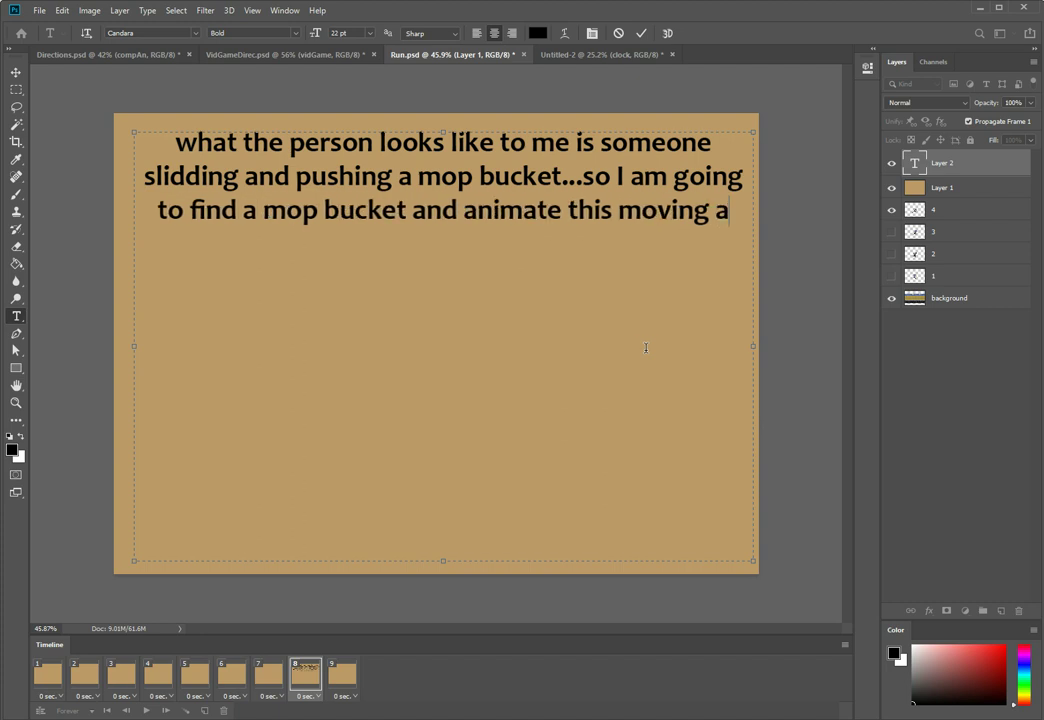
text(long side o)
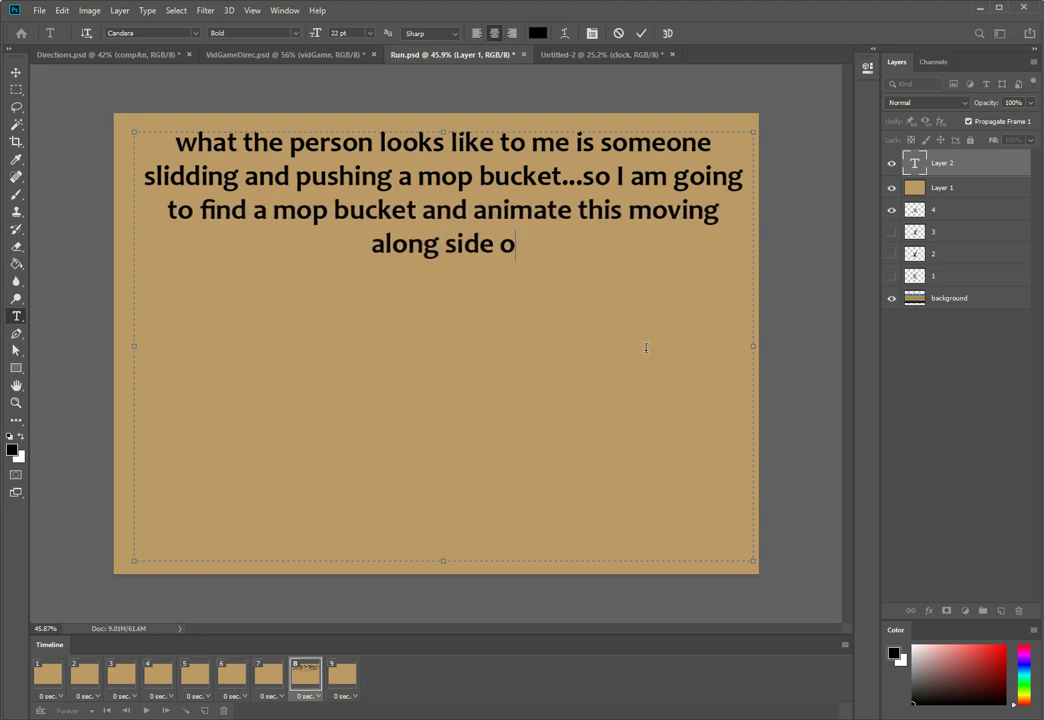
text(f my person..)
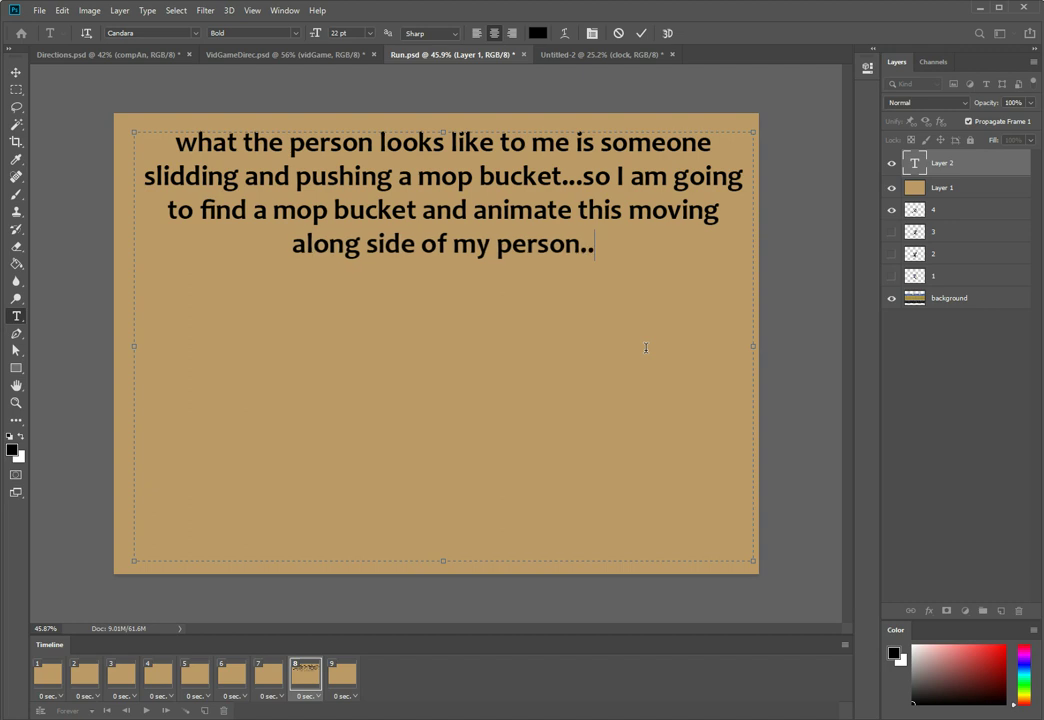
- Add "..I want you to do something similar but be creative." to the note
text(..I want)
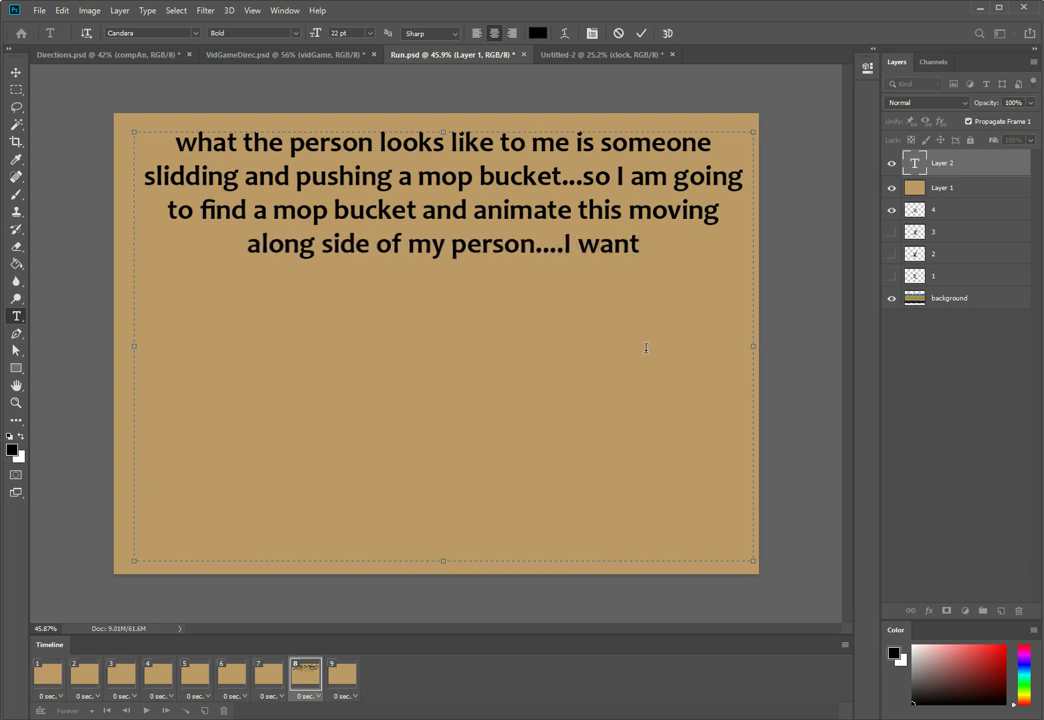
text( you to do some)
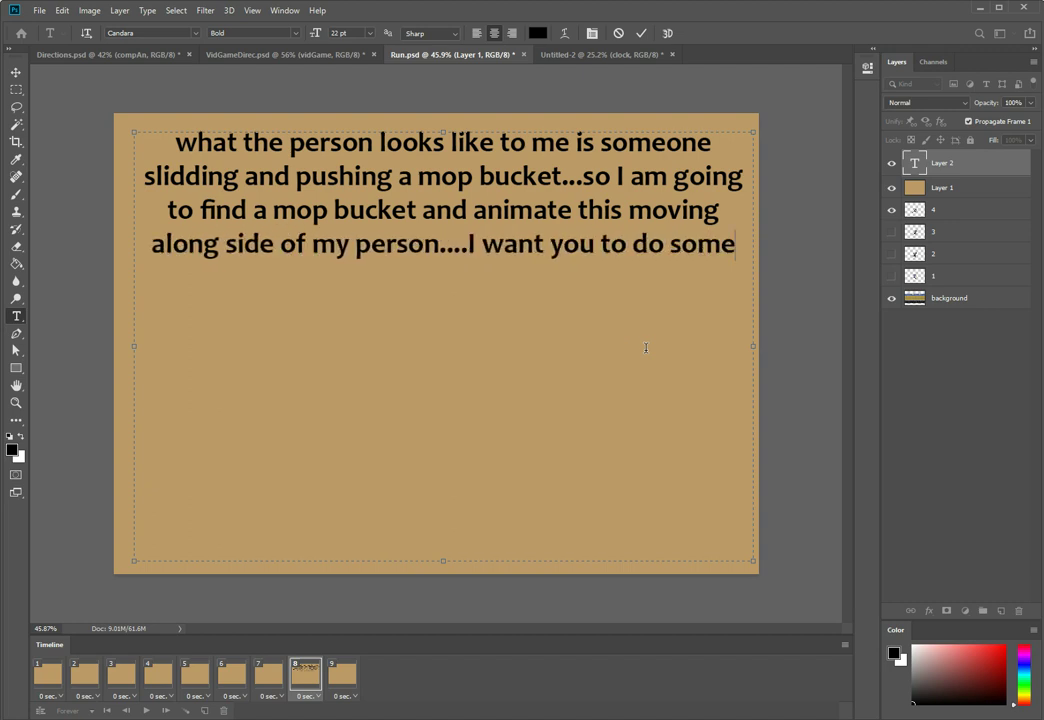
text(thing similar)
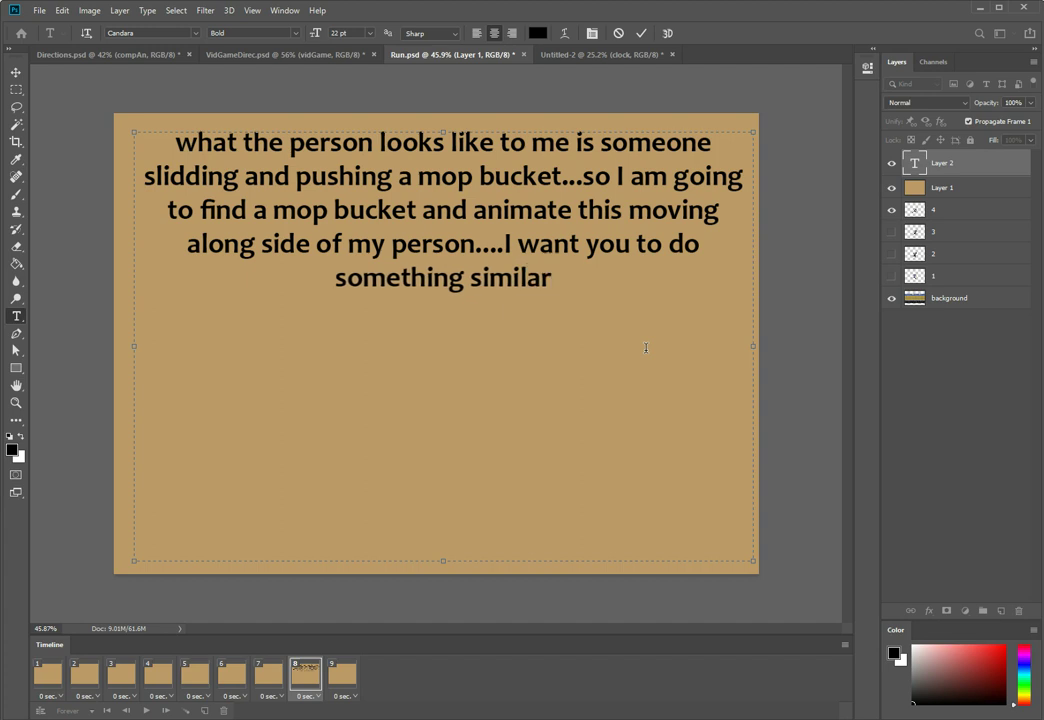
text( but )
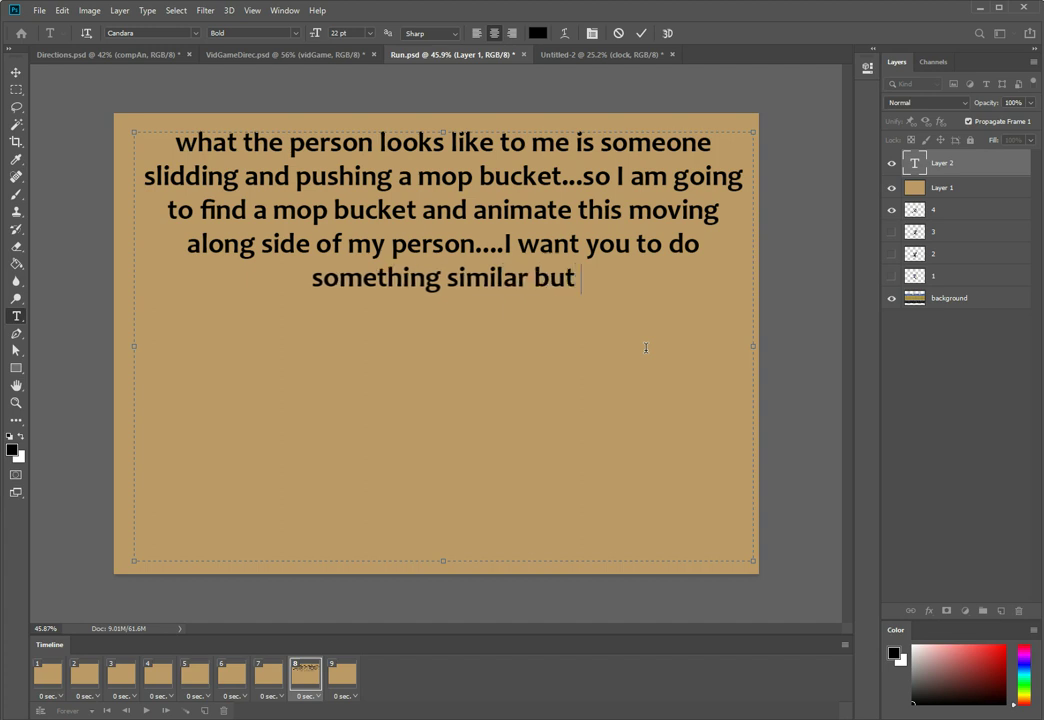
text(be creative.)
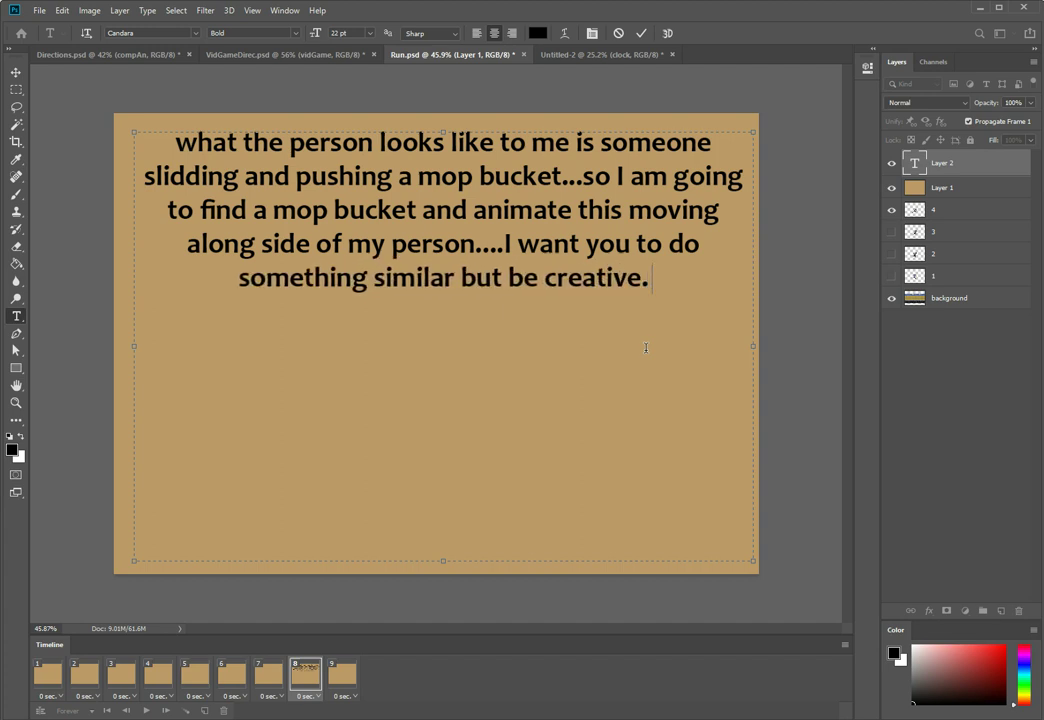
- Finish the note with "....the more outlandish the item the better..."
text(....the more out)
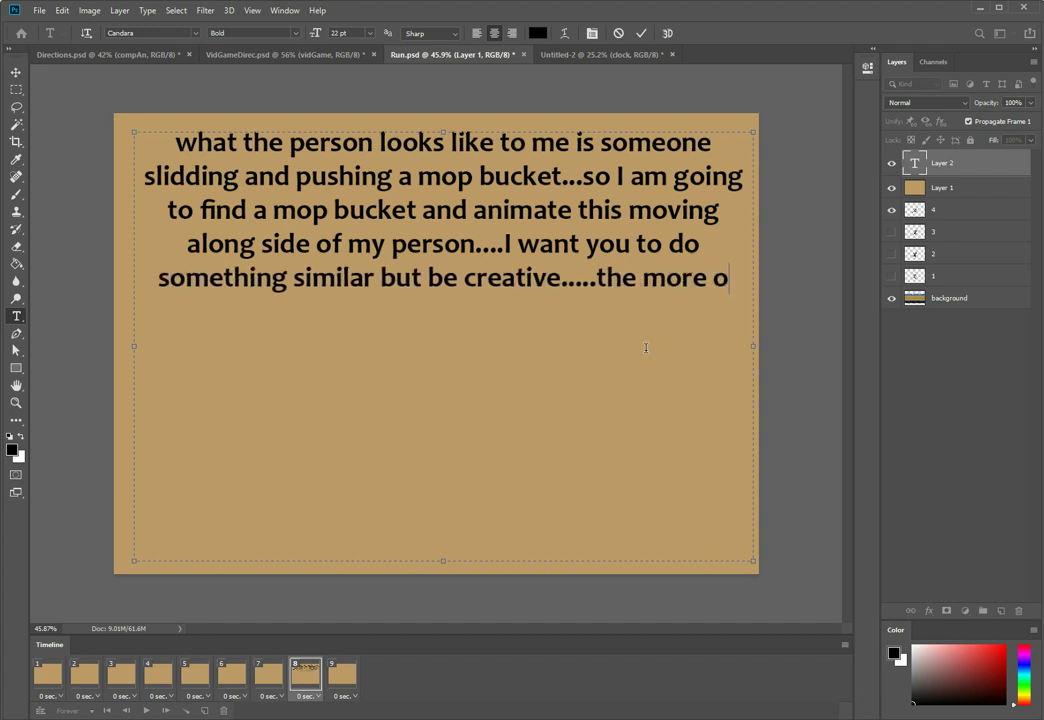
key(BackSpace)
key(BackSpace)
key(BackSpace)
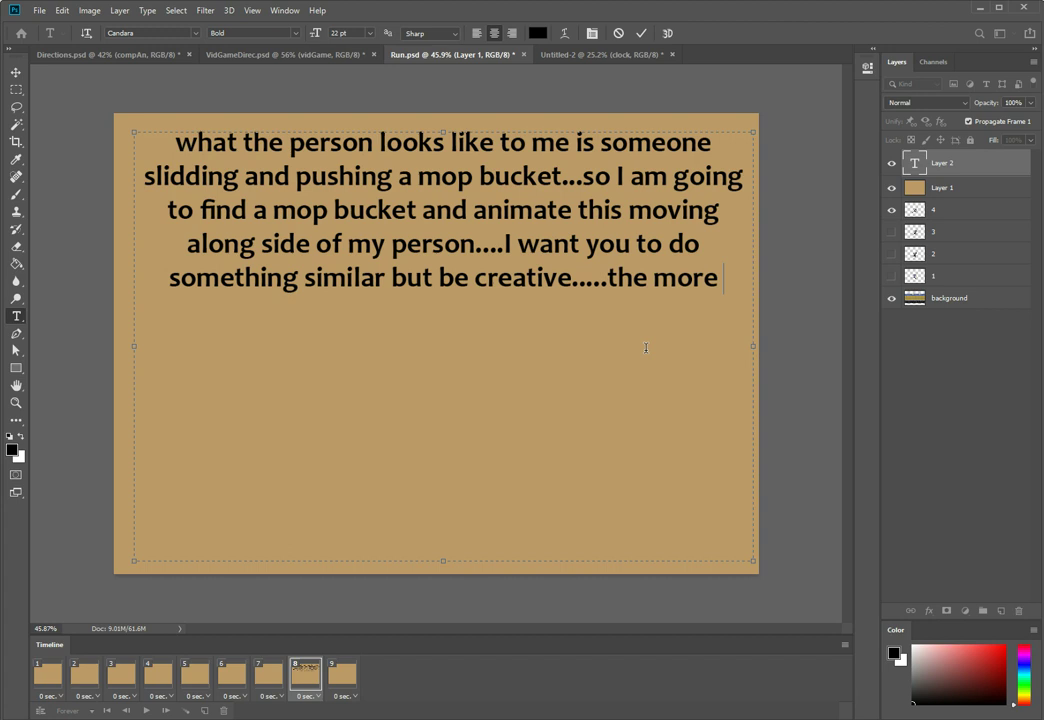
text(out)
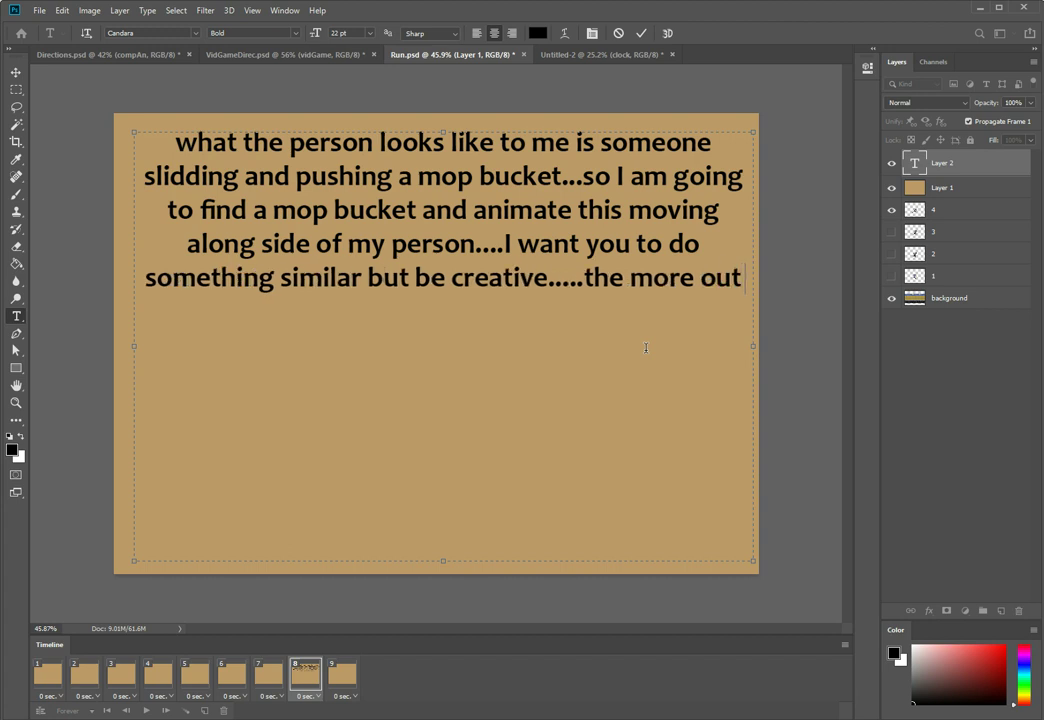
text(landish the ite)
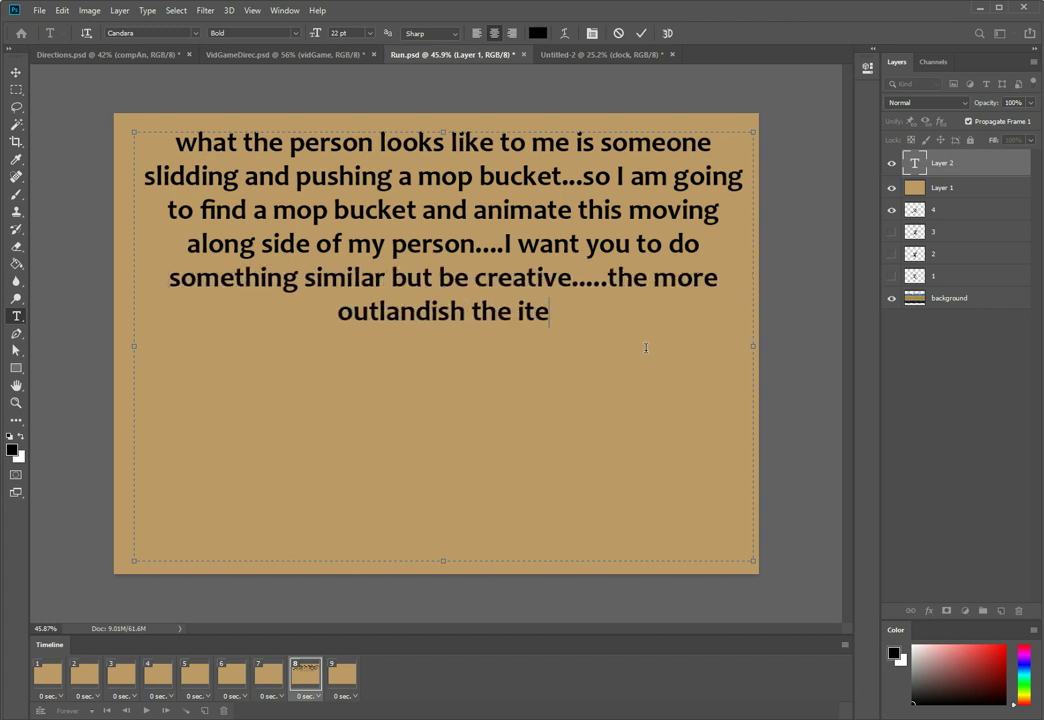
text(m the bet ter...)
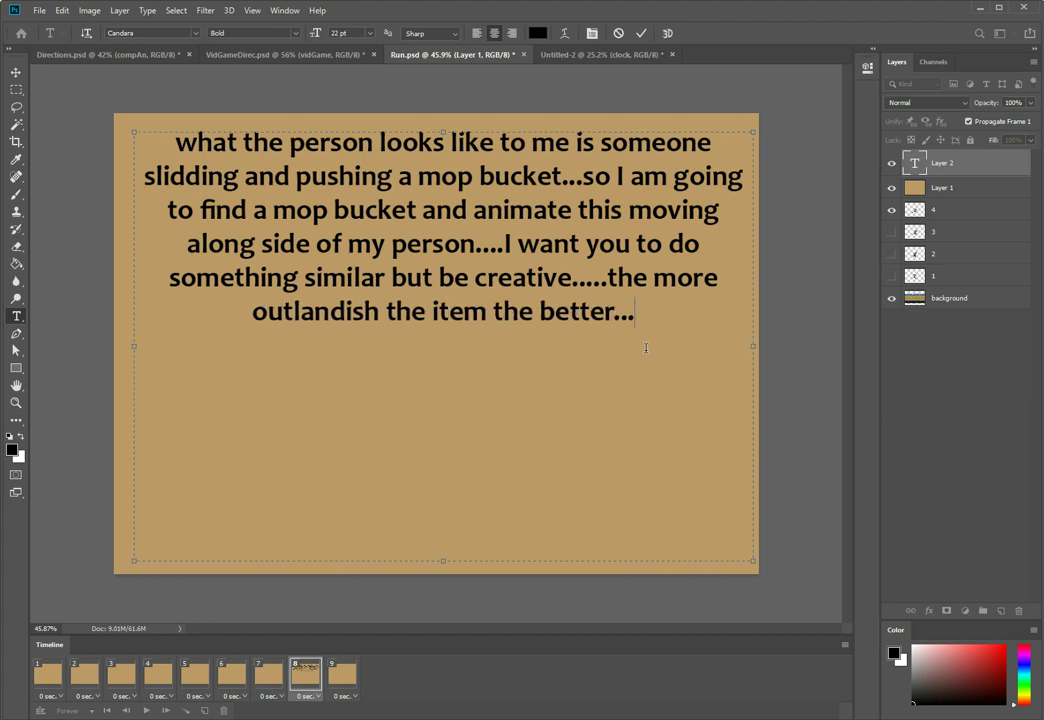
- Commit the note and delete its text layer and the tan fill layer
click(1025, 165)
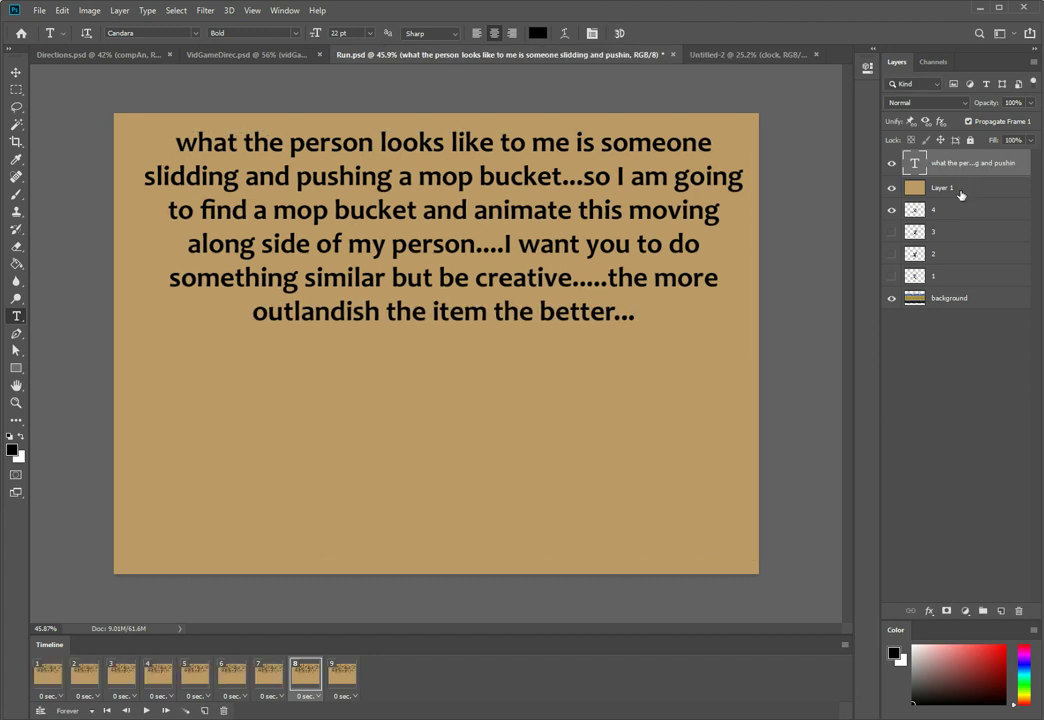
key(Delete)
key(Delete)
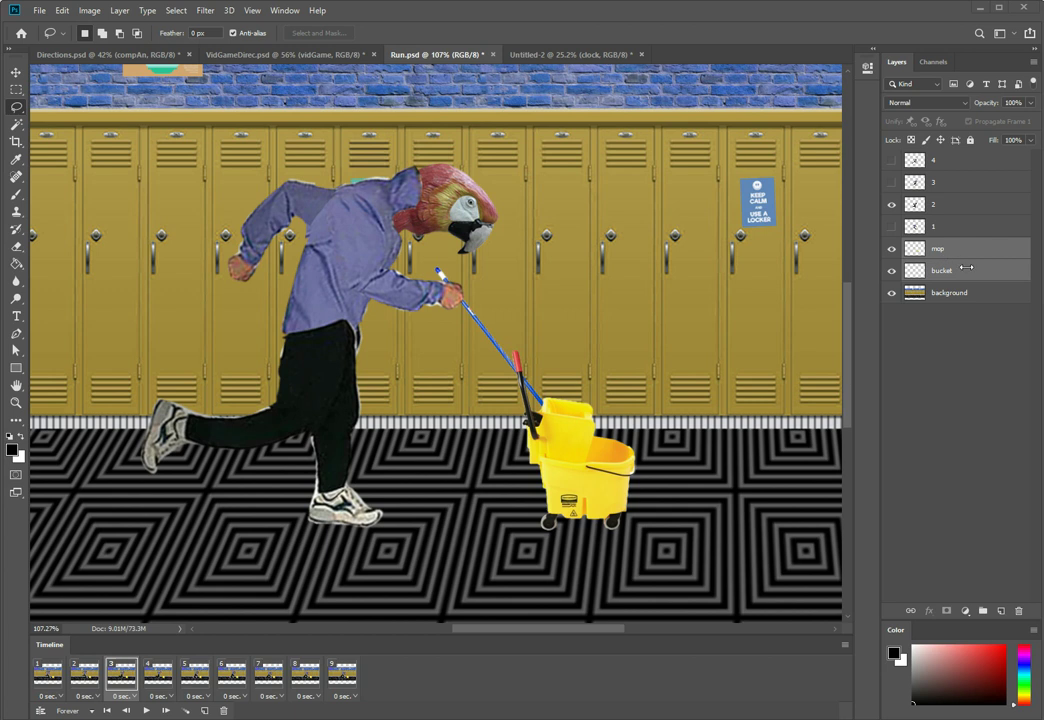
- Toggle the bucket layer's visibility and compare the mop and bucket's placement beside the runner in frames 1 and 3
click(892, 268)
click(893, 267)
click(892, 271)
click(892, 271)
click(57, 681)
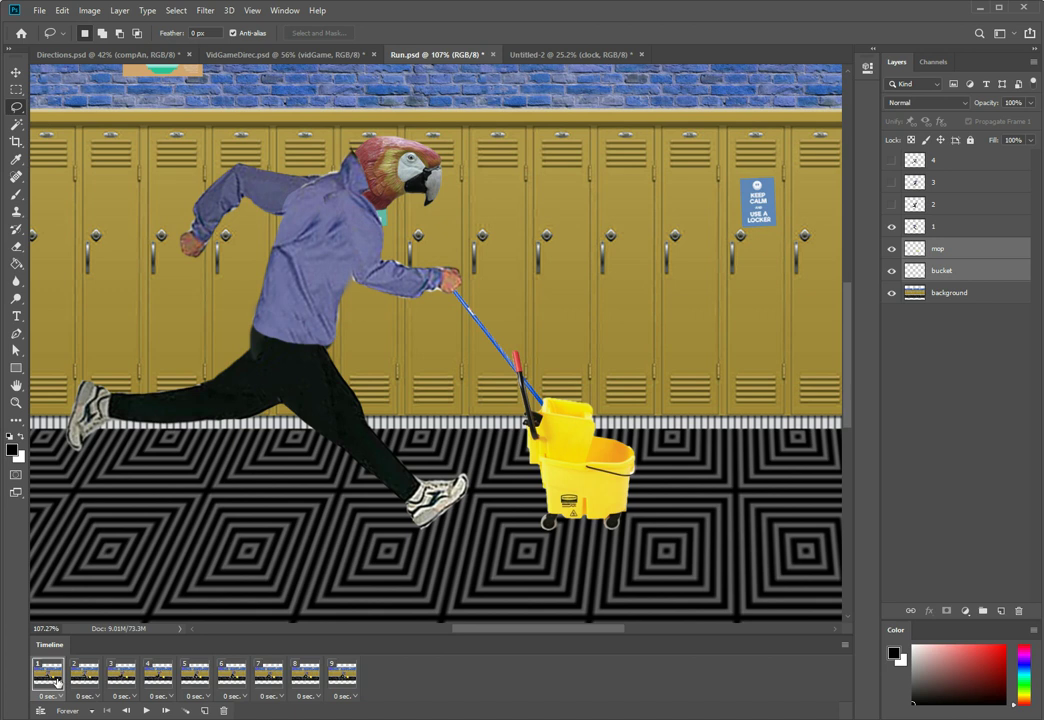
click(121, 675)
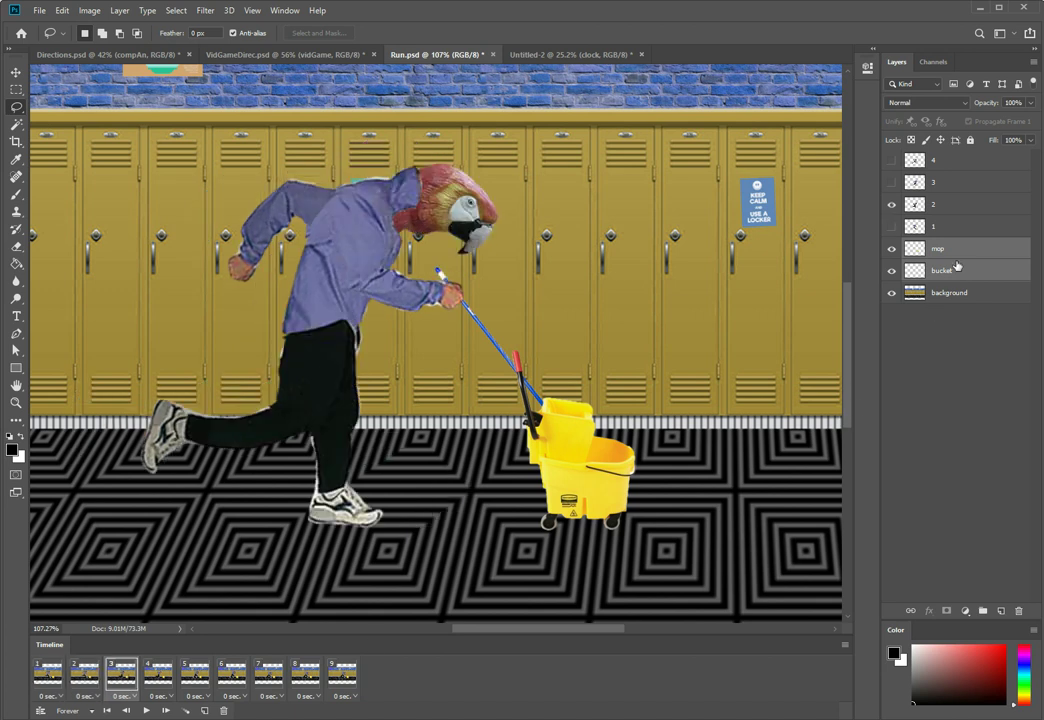
- Nudge the mop and bucket layers together slightly left against the runner's hand in frame 3
key(ctrl+t)
key(Left)
key(Left)
key(Left)
key(Left)
key(Left)
key(Left)
key(Left)
key(Left)
key(Left)
key(Left)
key(Left)
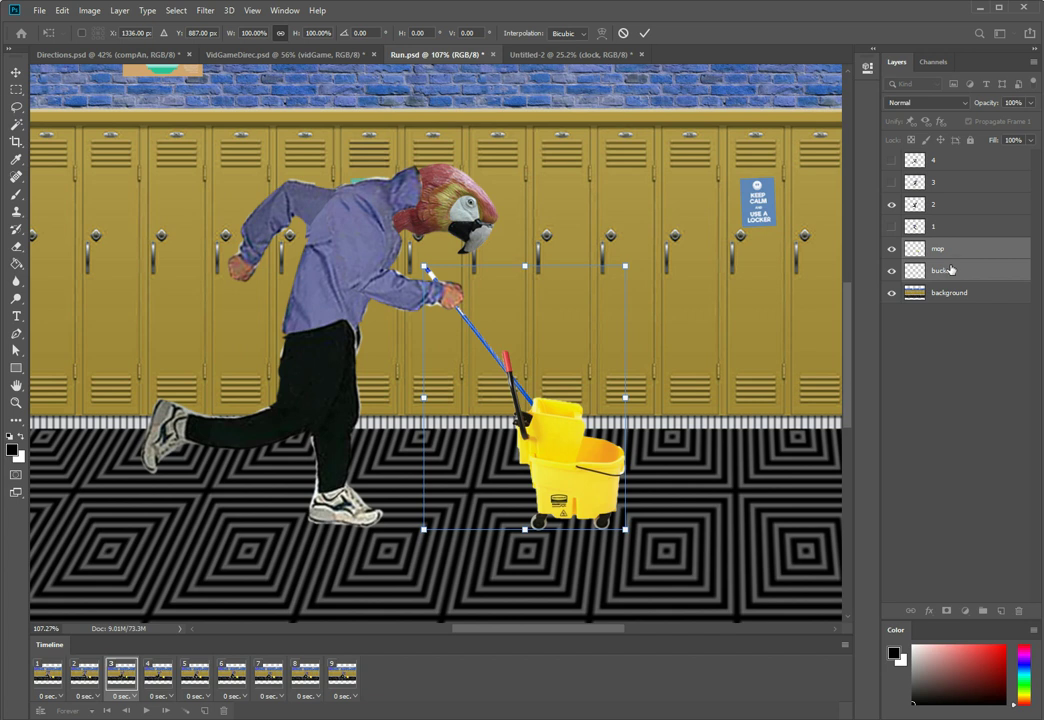
key(Return)
key(l)
click(160, 680)
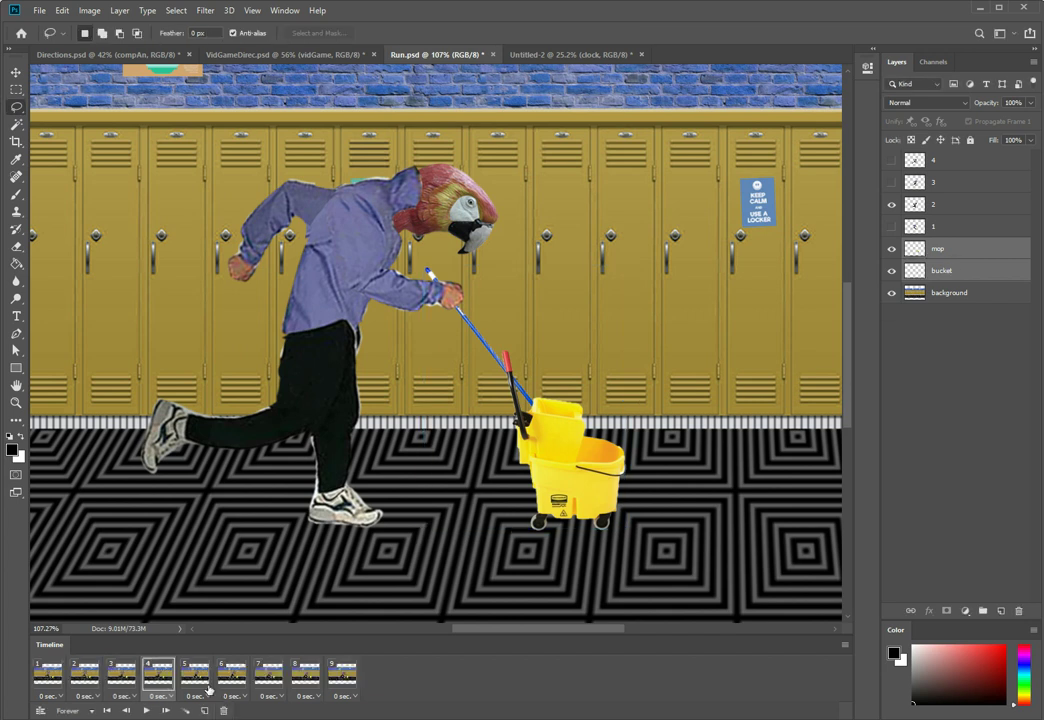
- In frame 5, shift the mop and bucket right and slightly up so the handle meets the runner's hand
click(197, 680)
key(ctrl+t)
key(Right)
key(Right)
key(Right)
key(Right)
key(Right)
key(Right)
key(Right)
key(Right)
key(Right)
key(Right)
key(Right)
key(Right)
key(Right)
key(Right)
key(Right)
key(Right)
key(Right)
key(Right)
key(Right)
key(Right)
key(Right)
key(Right)
key(Right)
key(Right)
key(Right)
key(Right)
key(Right)
key(Right)
key(Right)
key(Right)
key(Right)
key(Right)
key(Right)
key(Right)
key(Right)
key(Right)
key(Right)
key(Right)
key(Right)
key(Right)
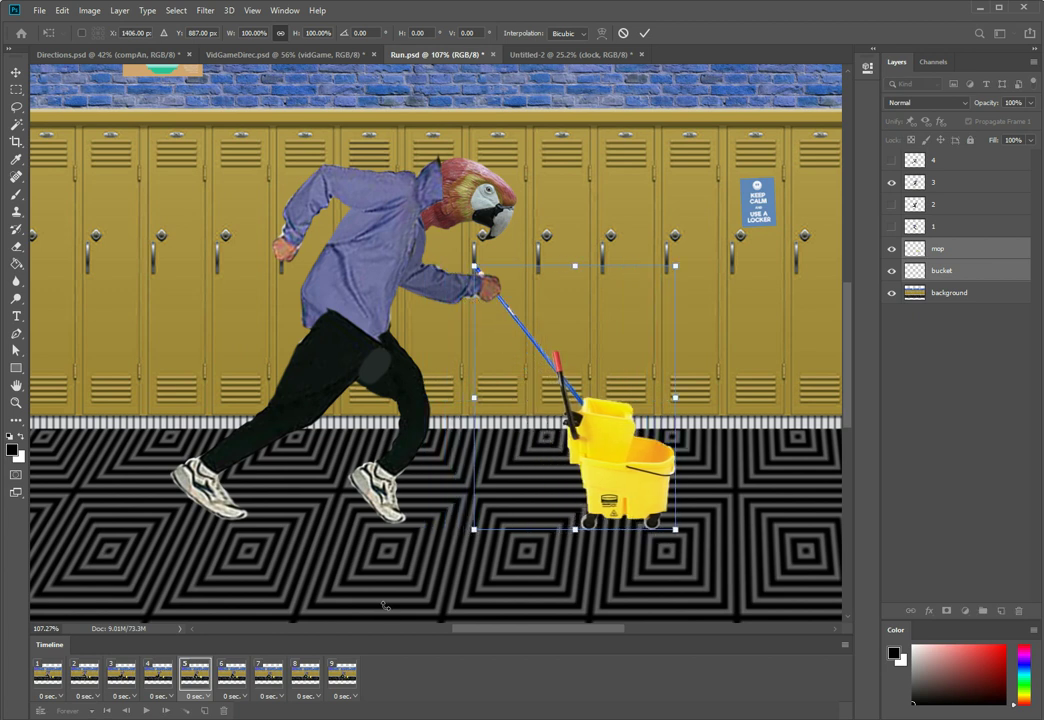
key(Left)
key(Left)
key(Left)
key(Left)
key(Left)
key(Left)
key(Left)
key(Left)
key(Left)
key(Left)
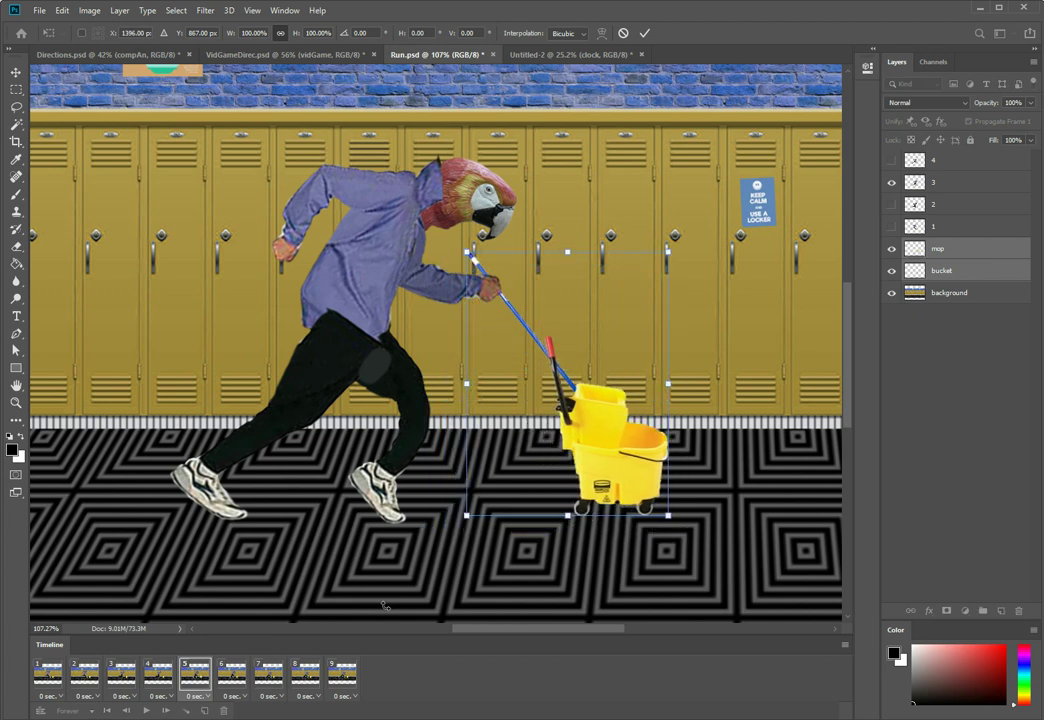
key(Up)
key(Up)
key(Up)
key(Up)
key(Up)
key(Up)
key(Up)
key(Up)
key(Up)
key(Up)
key(Return)
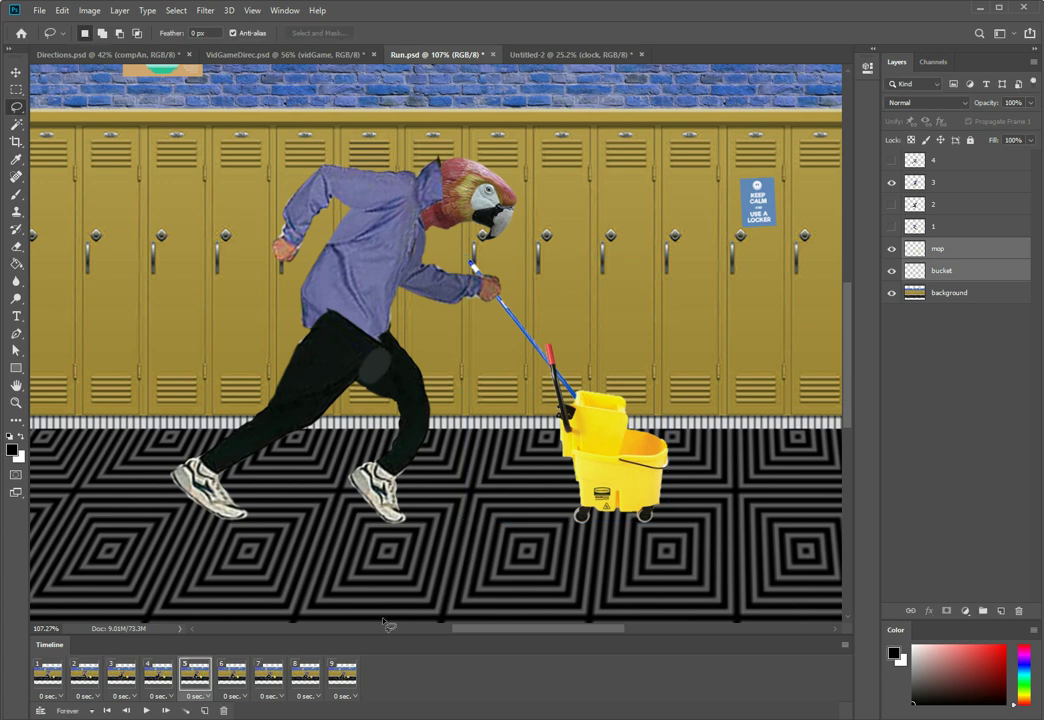
- Compare the mop and bucket's alignment with the runner across frames 1 to 5, ending on frame 1
click(157, 678)
click(186, 679)
click(165, 678)
click(86, 678)
click(50, 678)
click(122, 678)
click(152, 678)
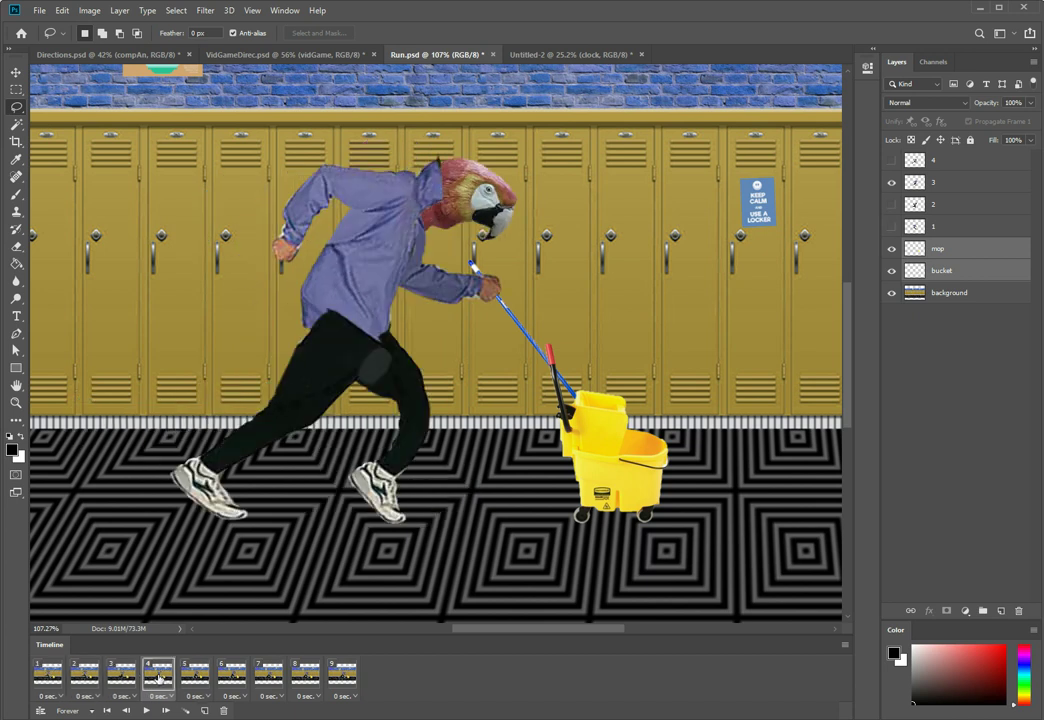
click(126, 678)
click(107, 710)
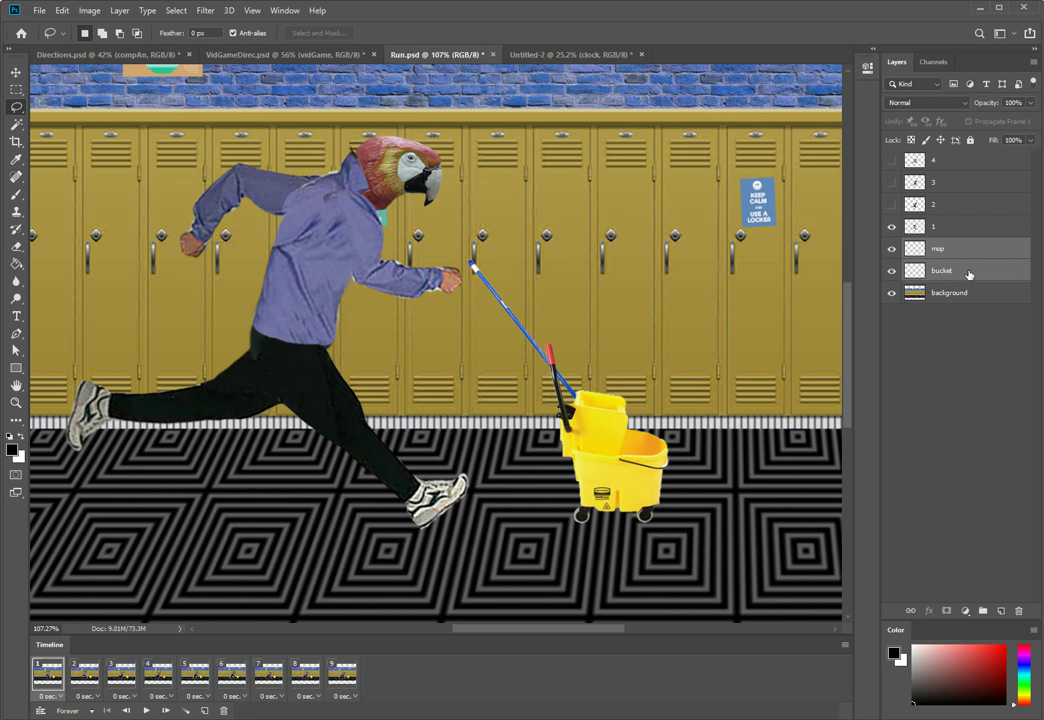
- Merge the mop and bucket layers into one layer and duplicate it three times
right_click(968, 274)
click(908, 601)
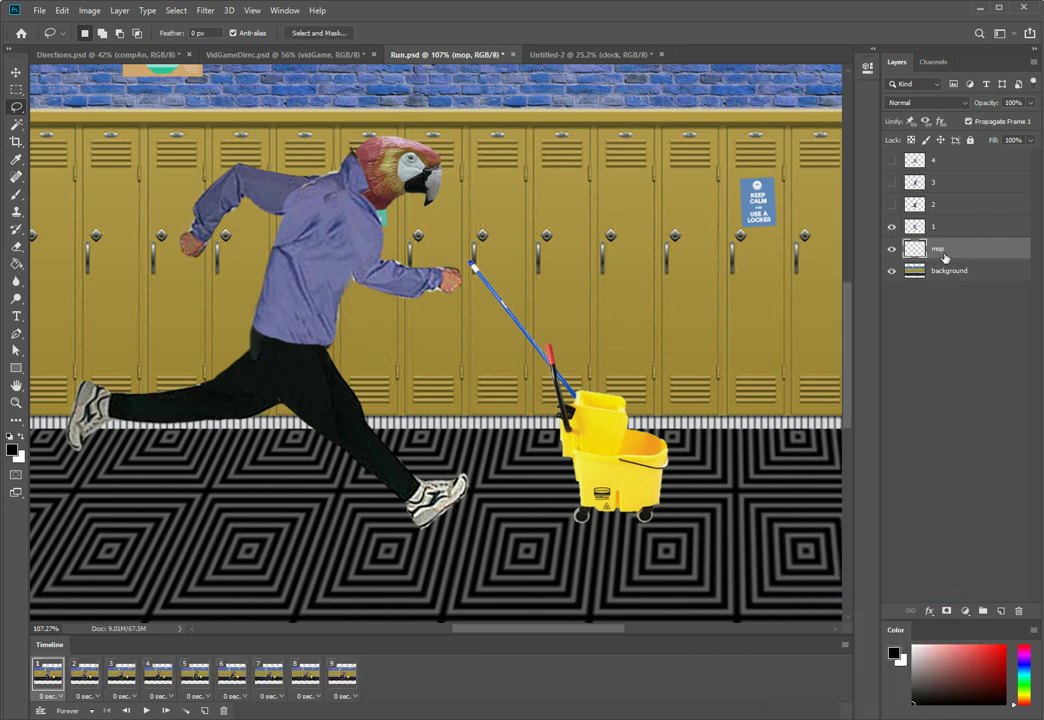
key(ctrl+j)
key(ctrl+j)
key(ctrl+j)
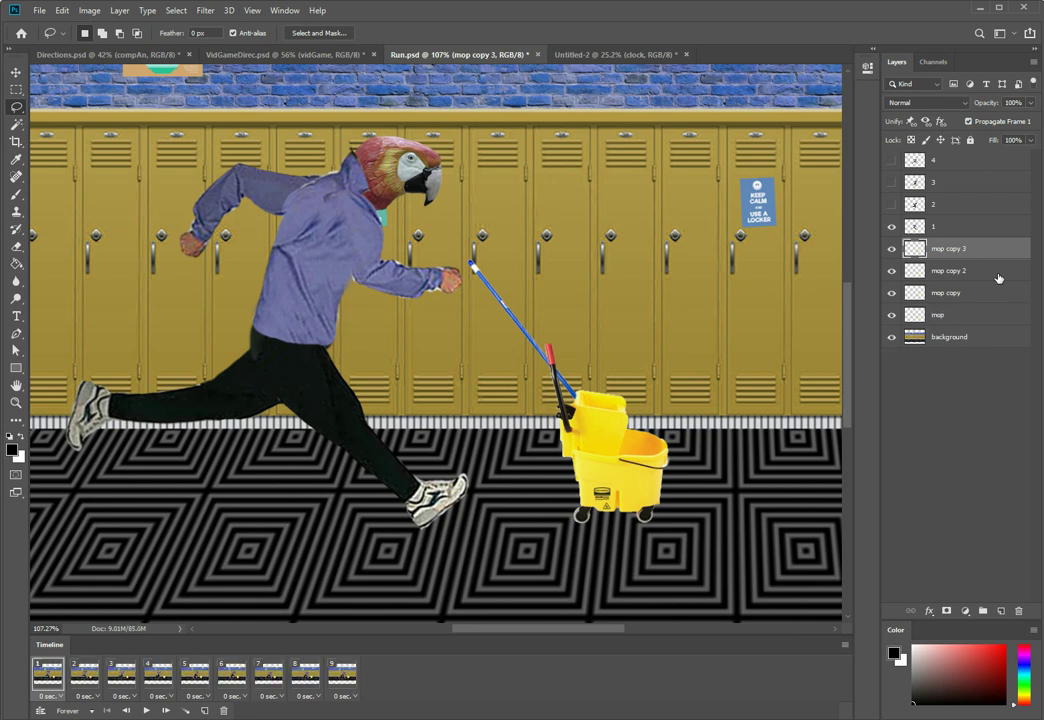
- Rename the three merged mop copies mop4, mop3 and mop2, from the uppermost copy down
double_click(951, 249)
text(mop4)
key(Return)
click(947, 270)
double_click(947, 270)
text(mop3)
key(Return)
click(941, 294)
double_click(941, 293)
text(mop2)
key(Return)
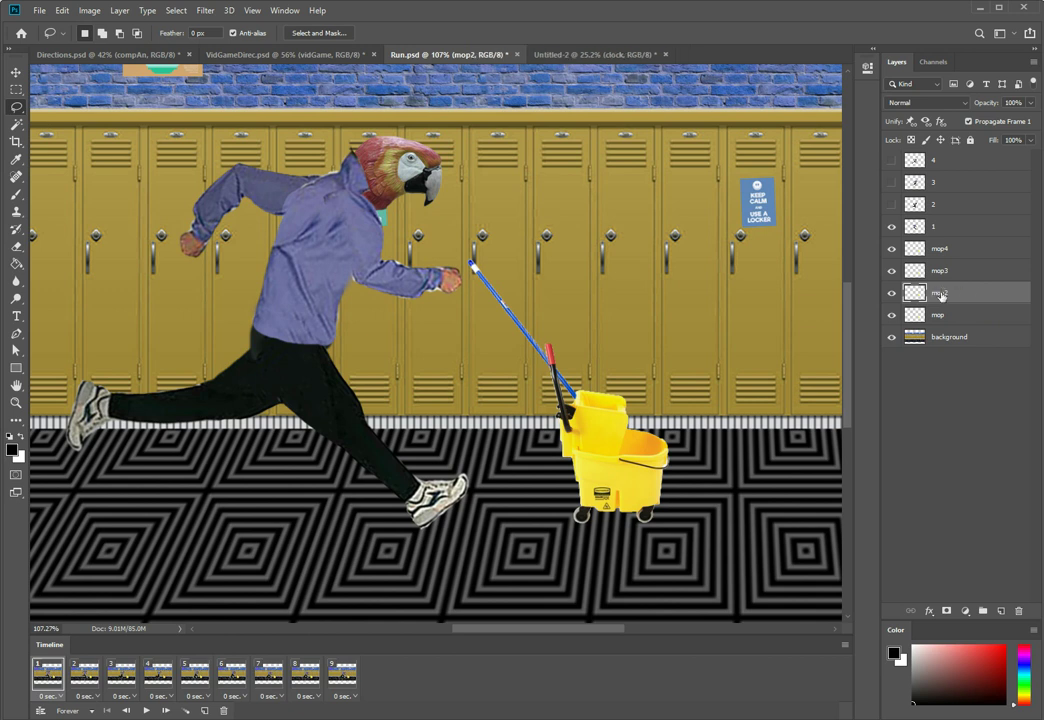
- Place mop4, mop3 and mop2 directly beneath runner layers 4, 3 and 2, and hide them in frame 1
drag(945, 249, 940, 184)
click(891, 182)
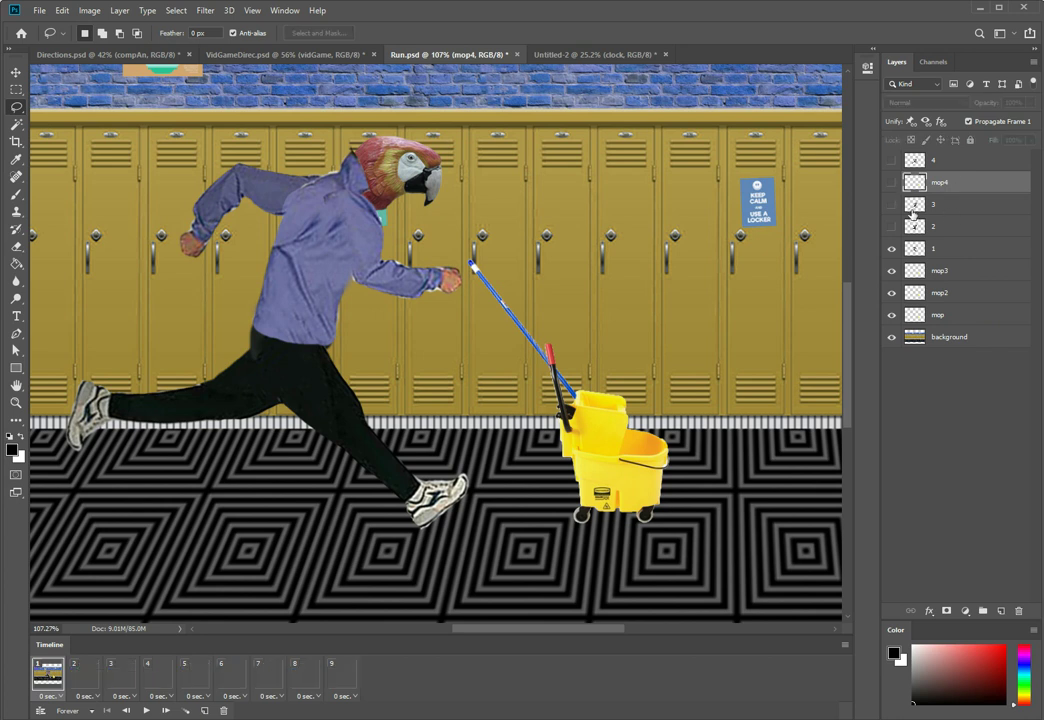
drag(956, 270, 918, 220)
click(891, 228)
drag(904, 292, 950, 265)
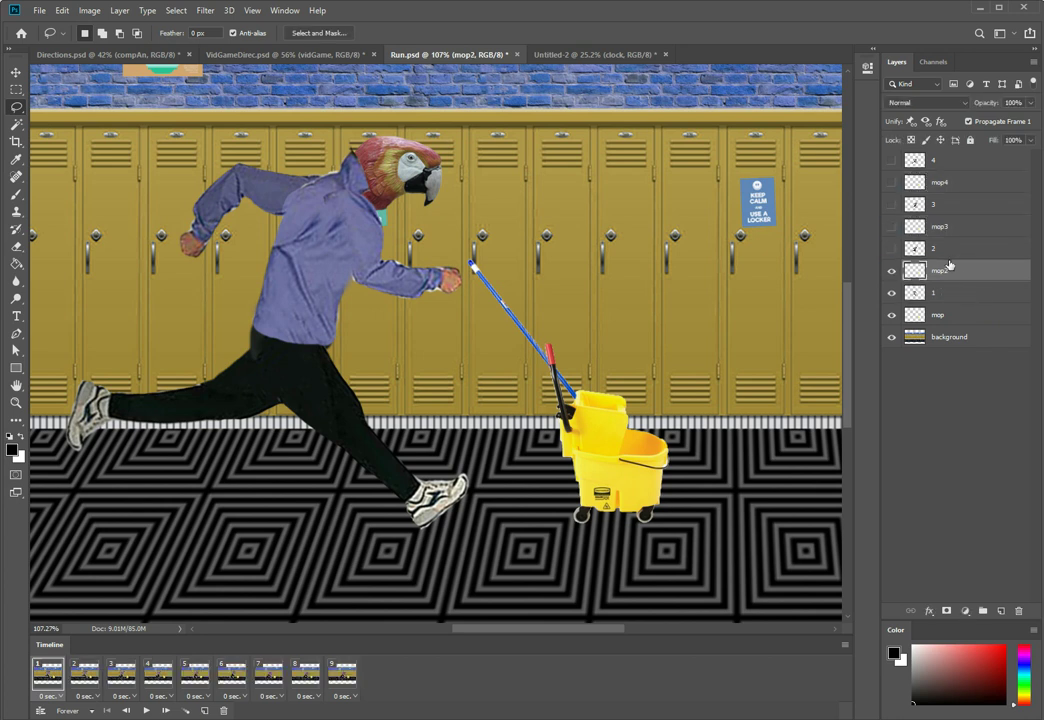
key(ctrl+comma)
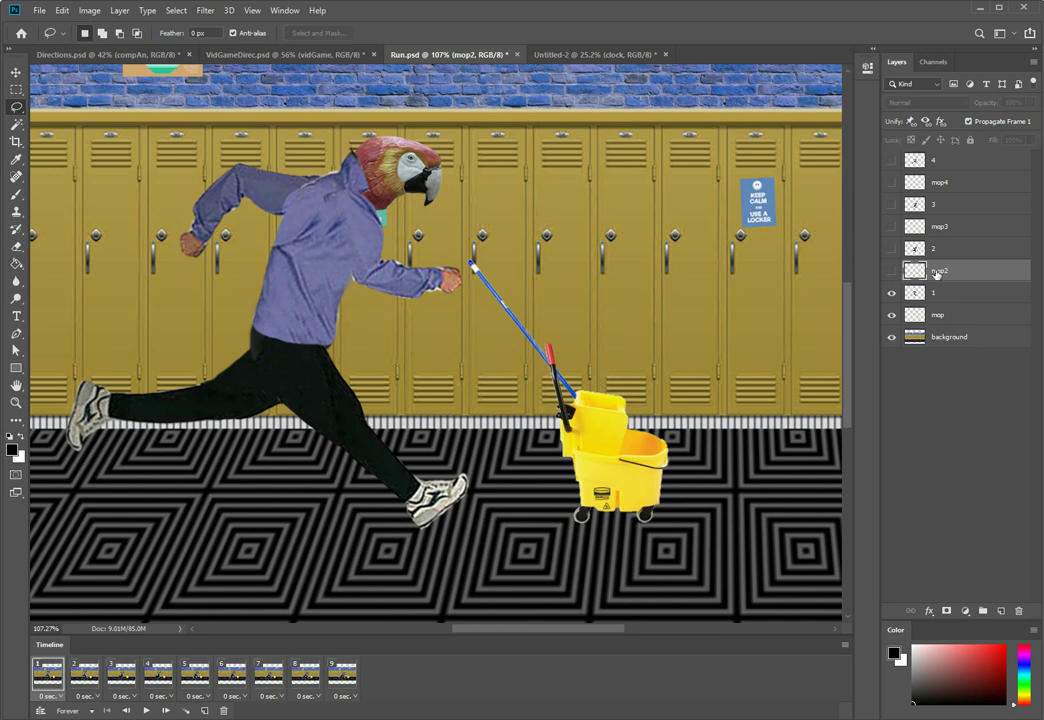
key(alt+bracketleft)
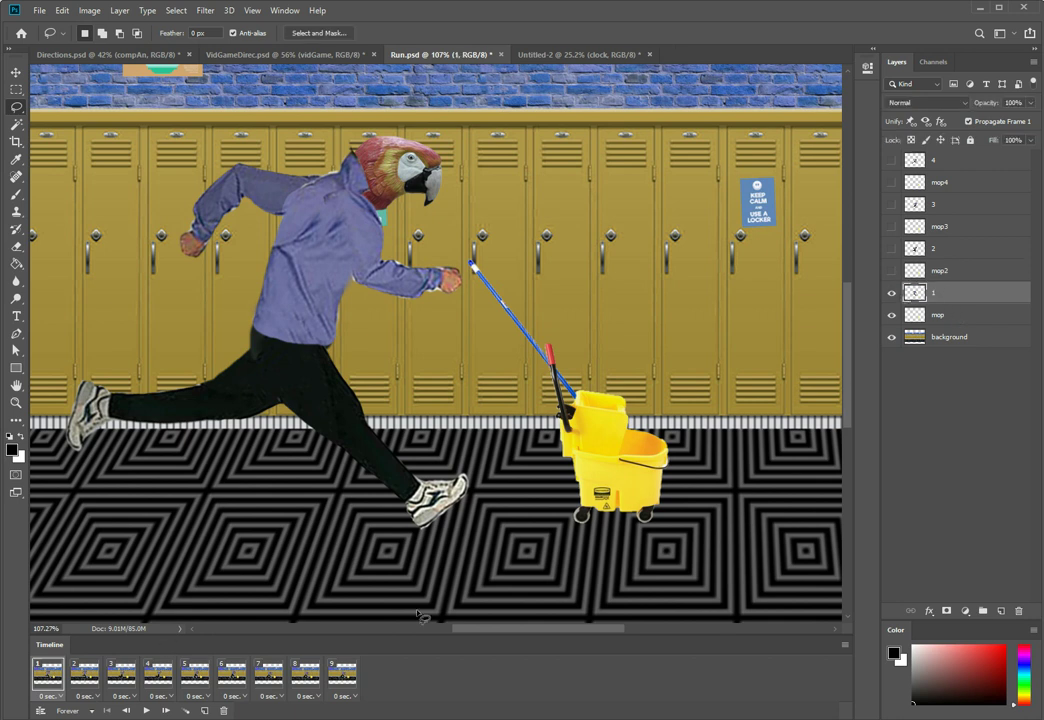
- Move the mop layer left in frame 1 so its handle sits in the runner's hand
click(961, 318)
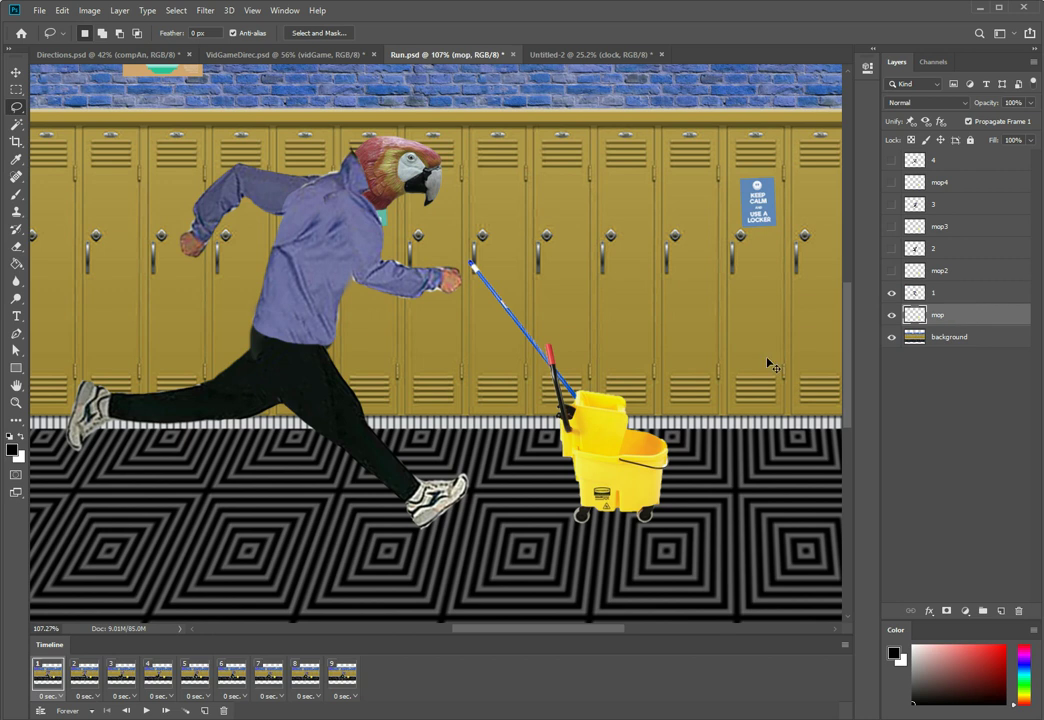
key(ctrl+t)
drag(609, 419, 568, 420)
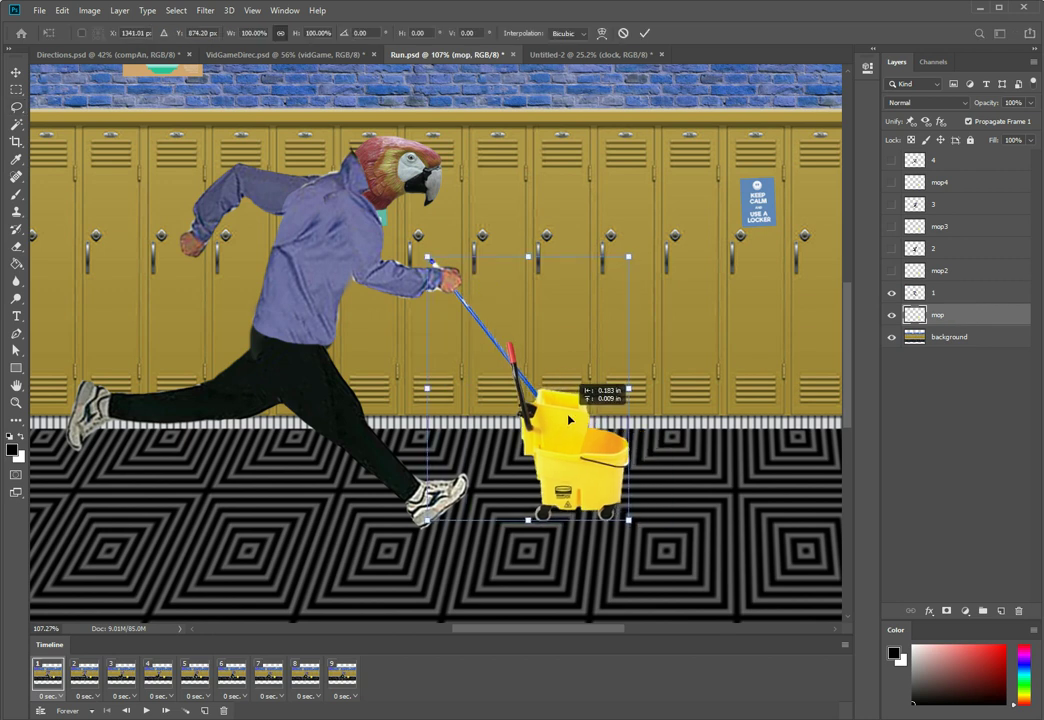
key(Return)
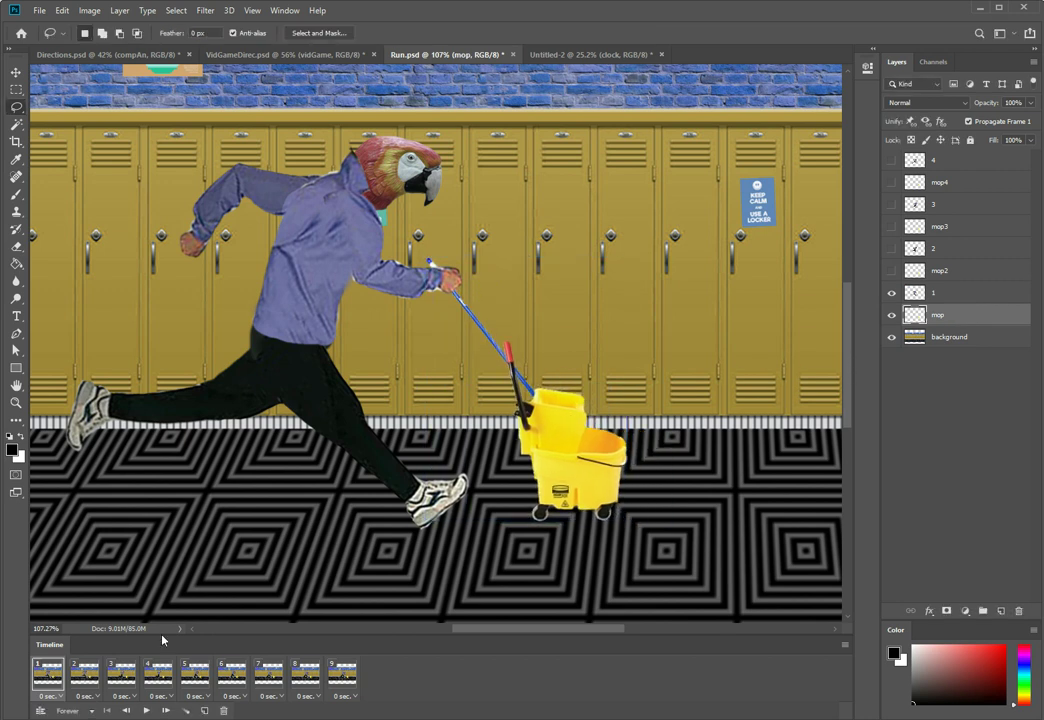
- In frame 3, show mop2 instead of mop and move it left and slightly down to the runner's hand
click(85, 675)
click(122, 675)
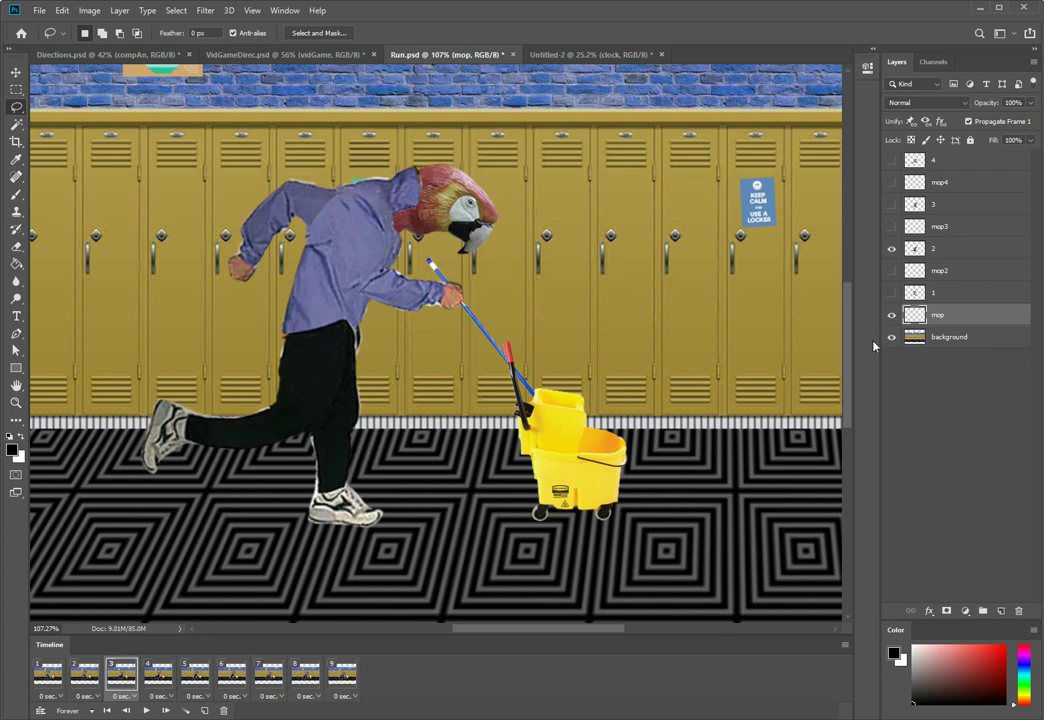
click(891, 316)
click(912, 270)
click(891, 270)
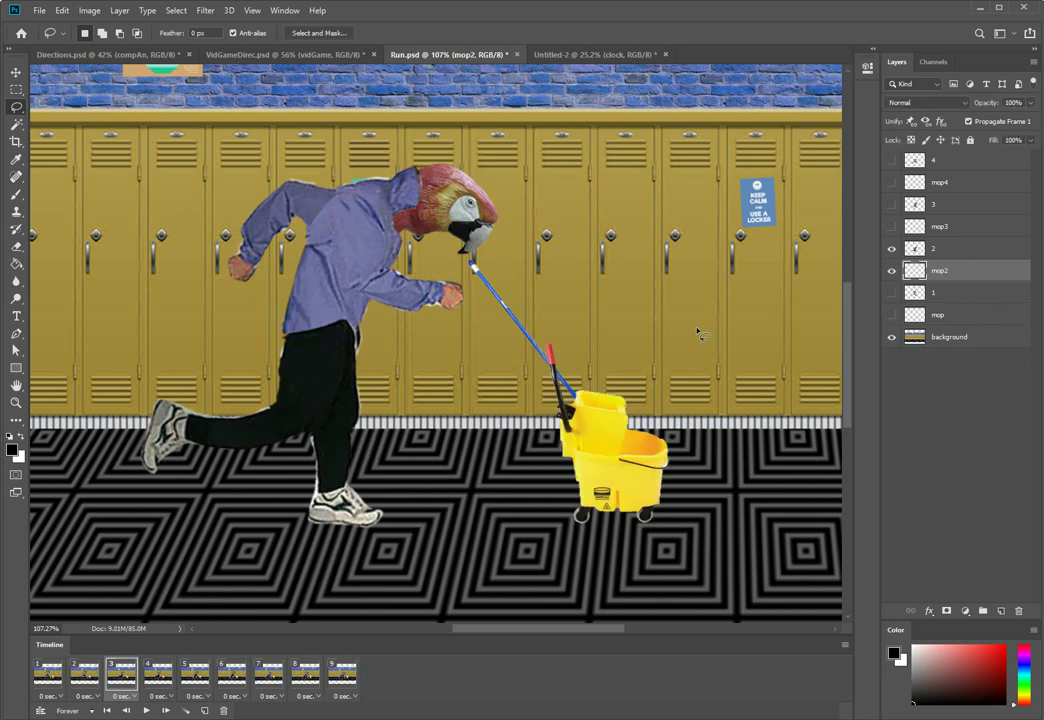
key(ctrl+t)
drag(597, 432, 562, 437)
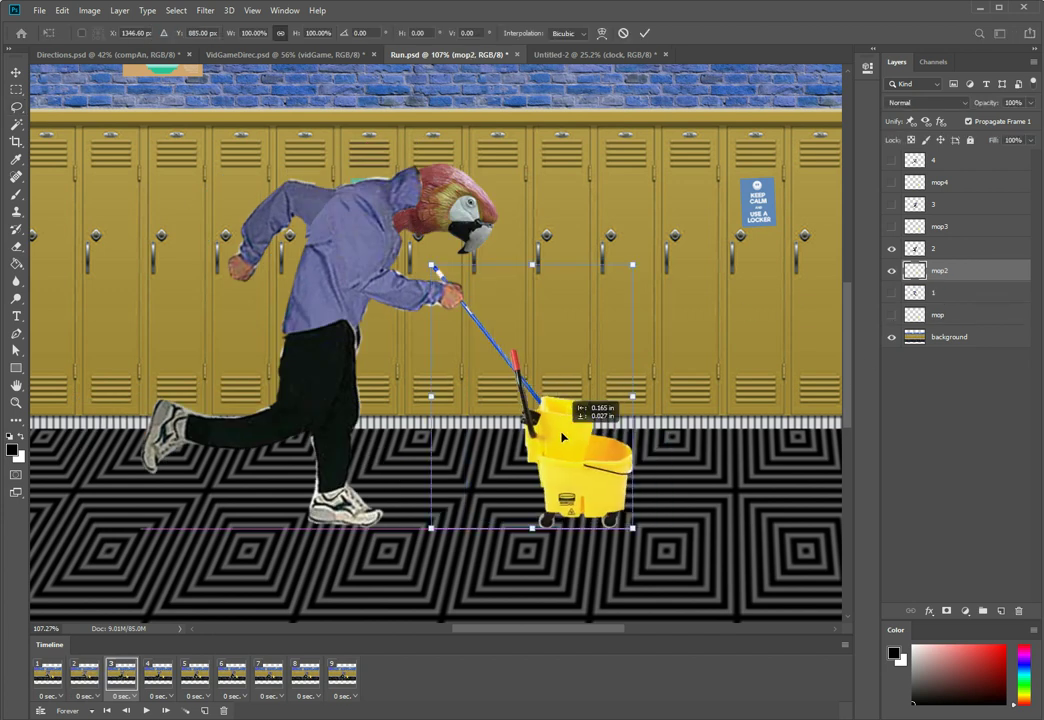
click(16, 106)
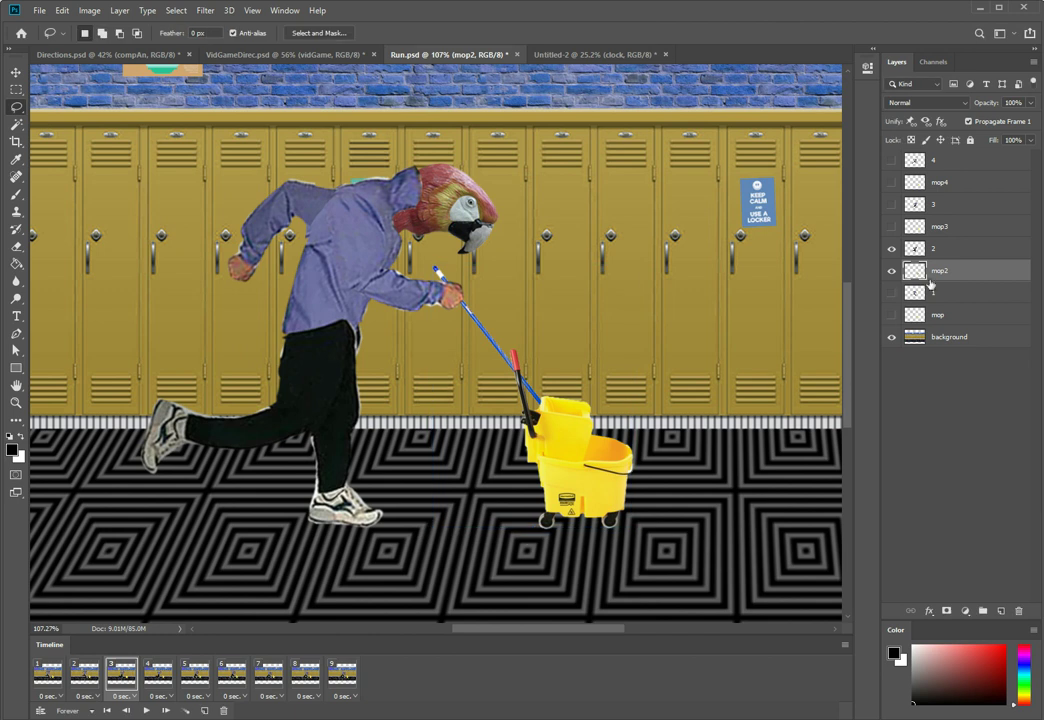
- In frame 5, show mop3 instead of mop and shift it slightly left into the runner's hand
click(201, 683)
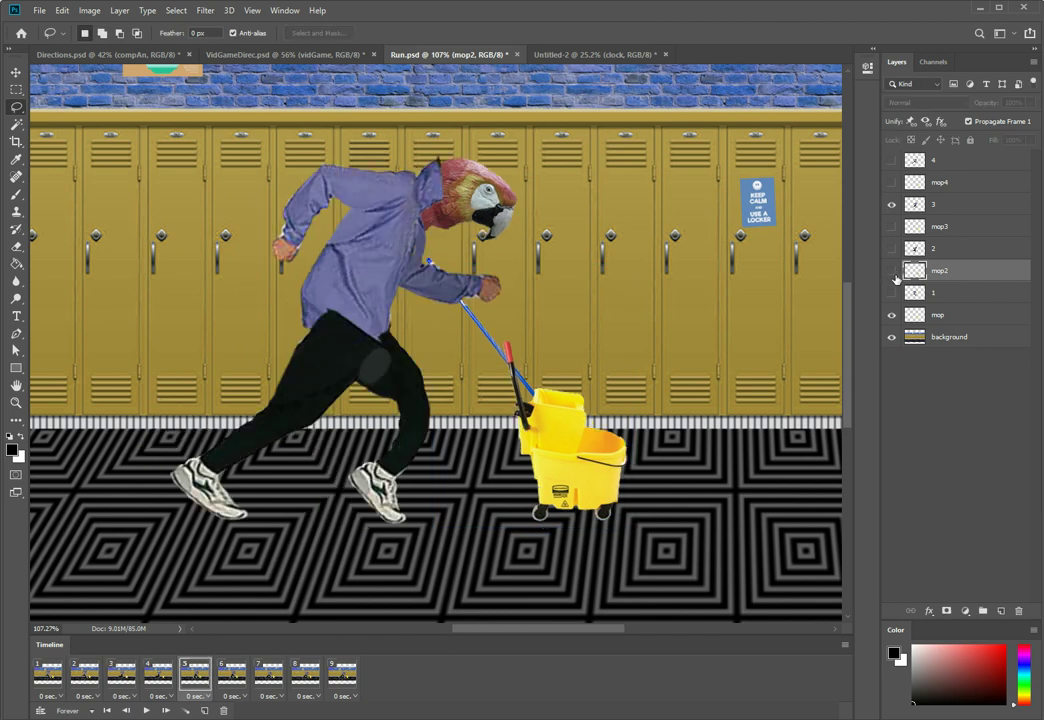
click(891, 316)
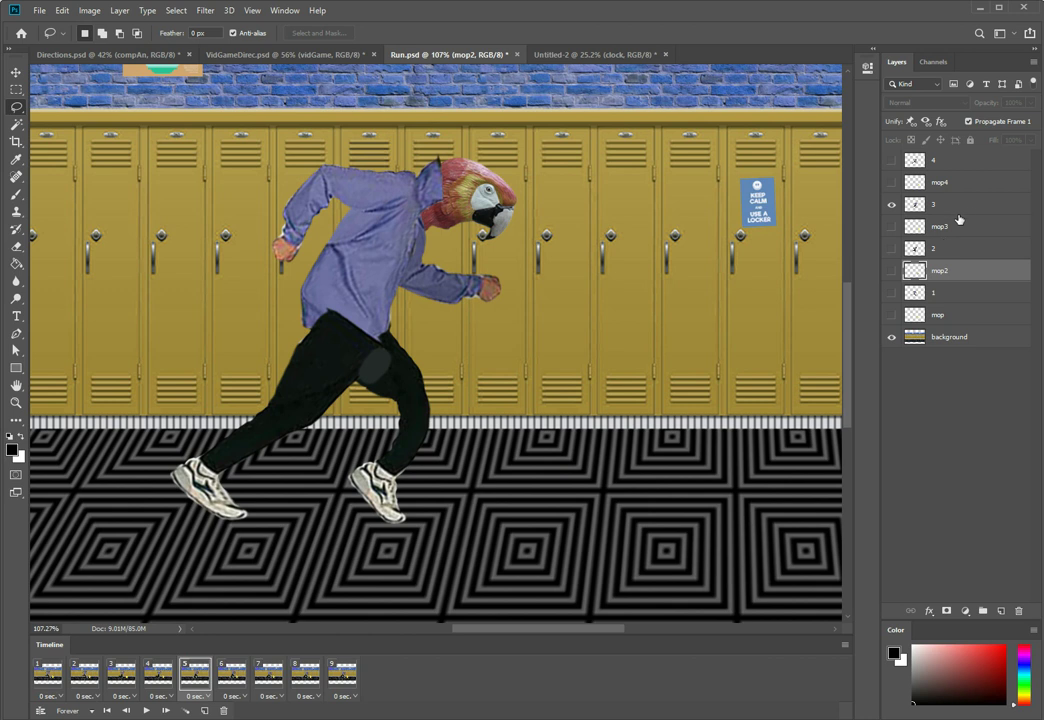
click(950, 226)
click(891, 226)
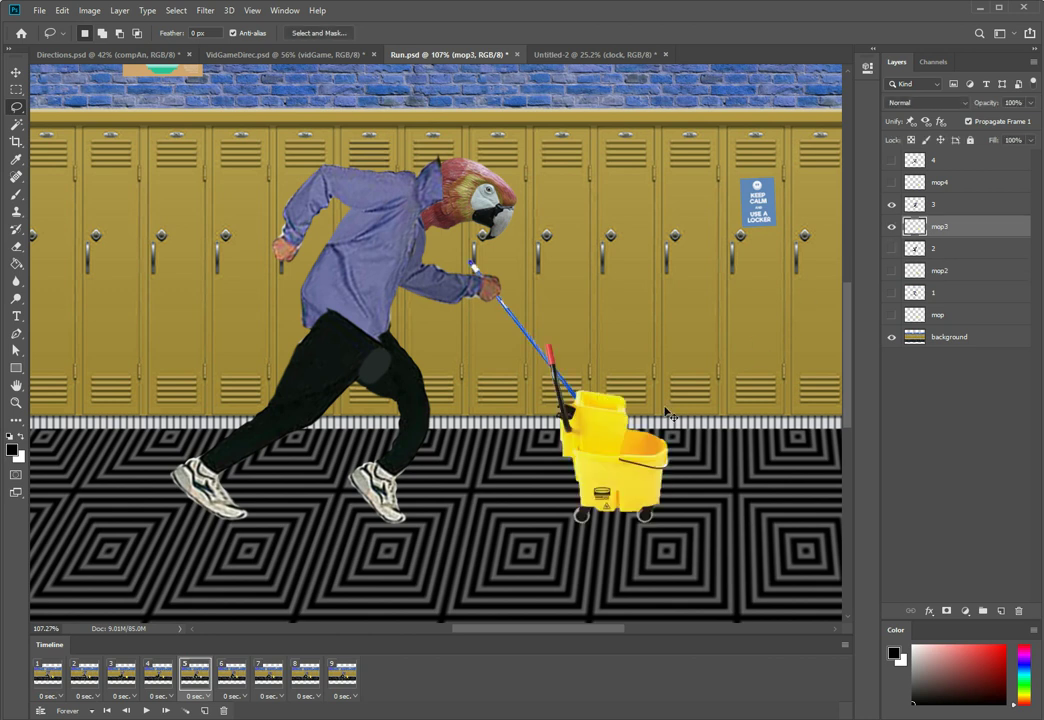
key(ctrl+t)
drag(666, 413, 656, 414)
key(Return)
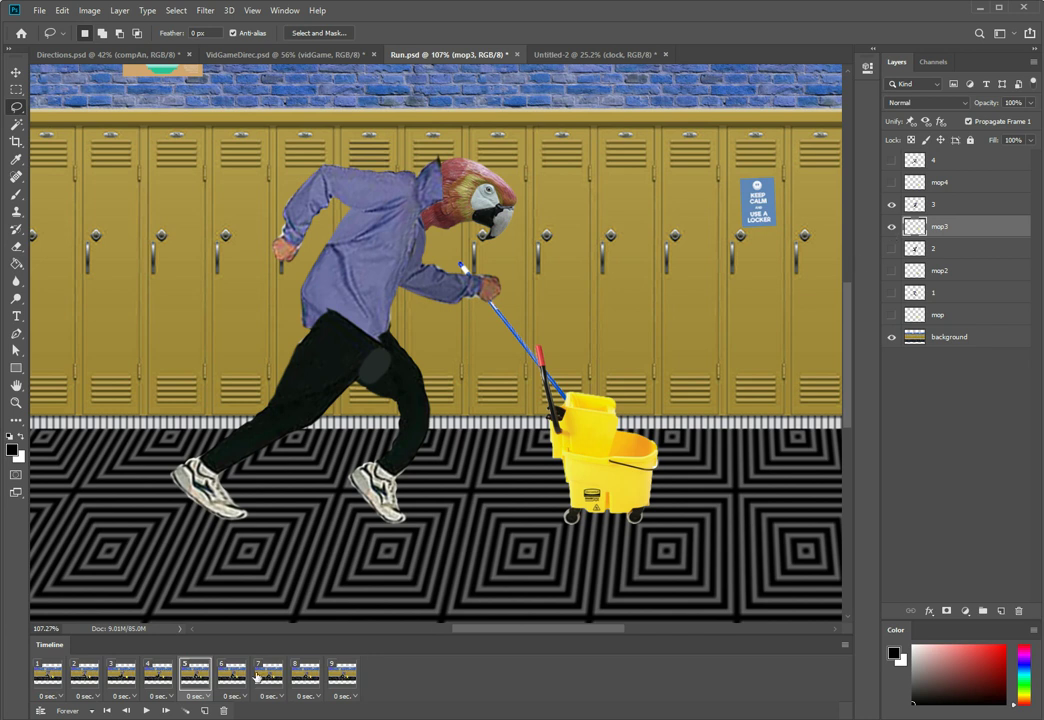
- In frame 6, hide the mop layer and show mop3
click(158, 672)
click(196, 677)
click(230, 677)
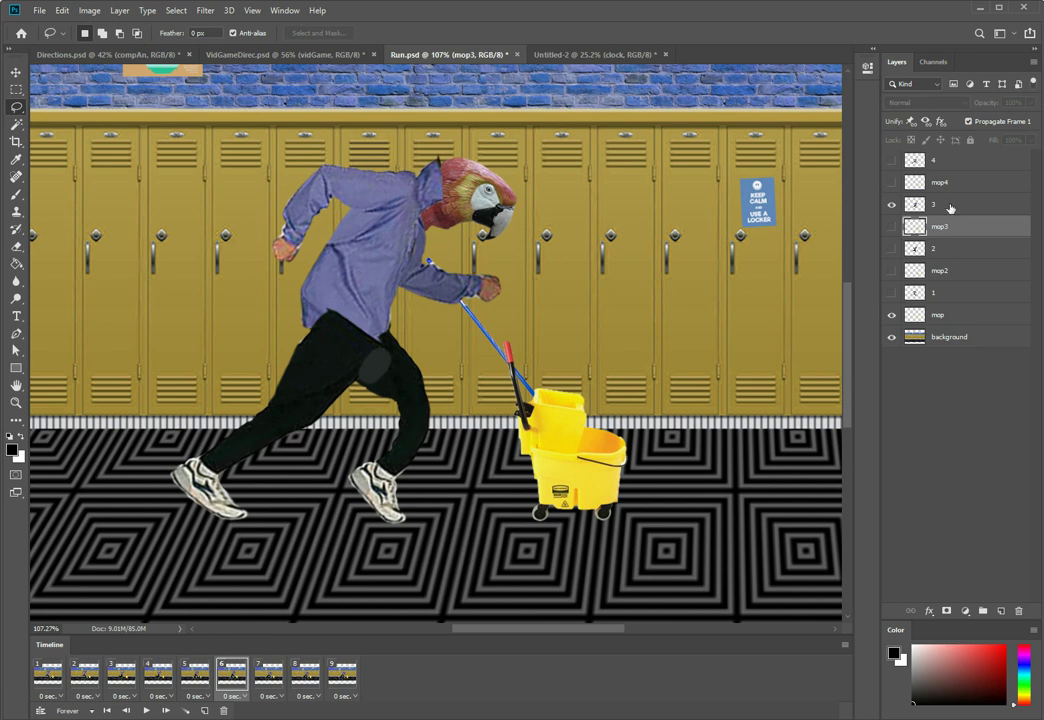
click(891, 314)
click(891, 226)
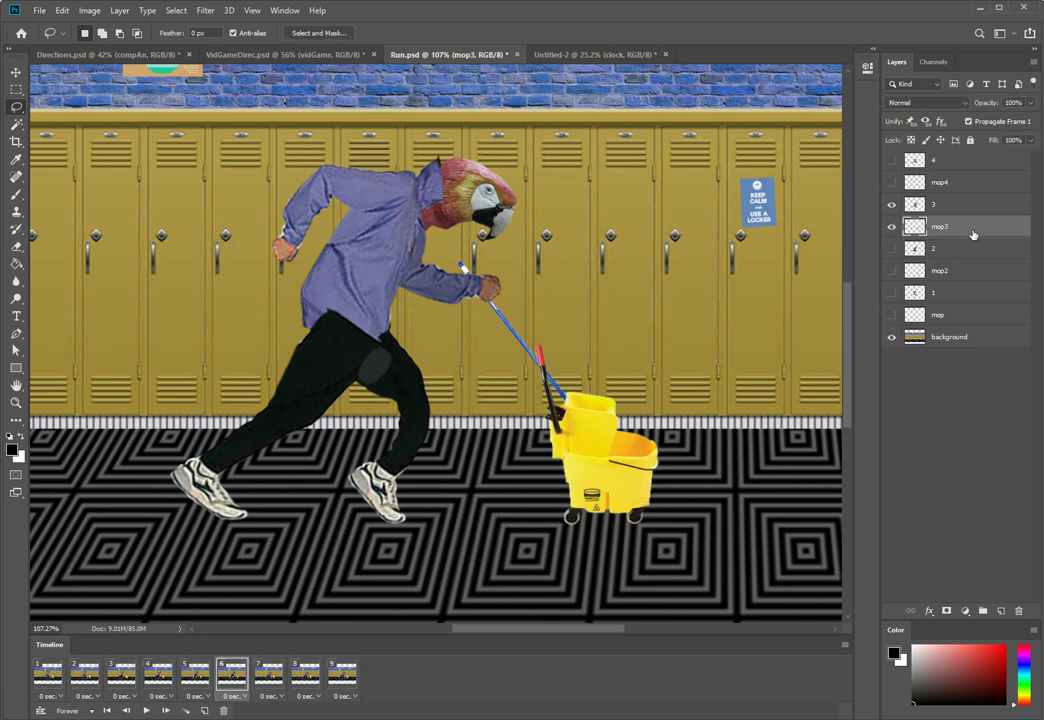
- In frame 7, show mop4 instead of mop and move it left and down to the runner's hand
click(284, 682)
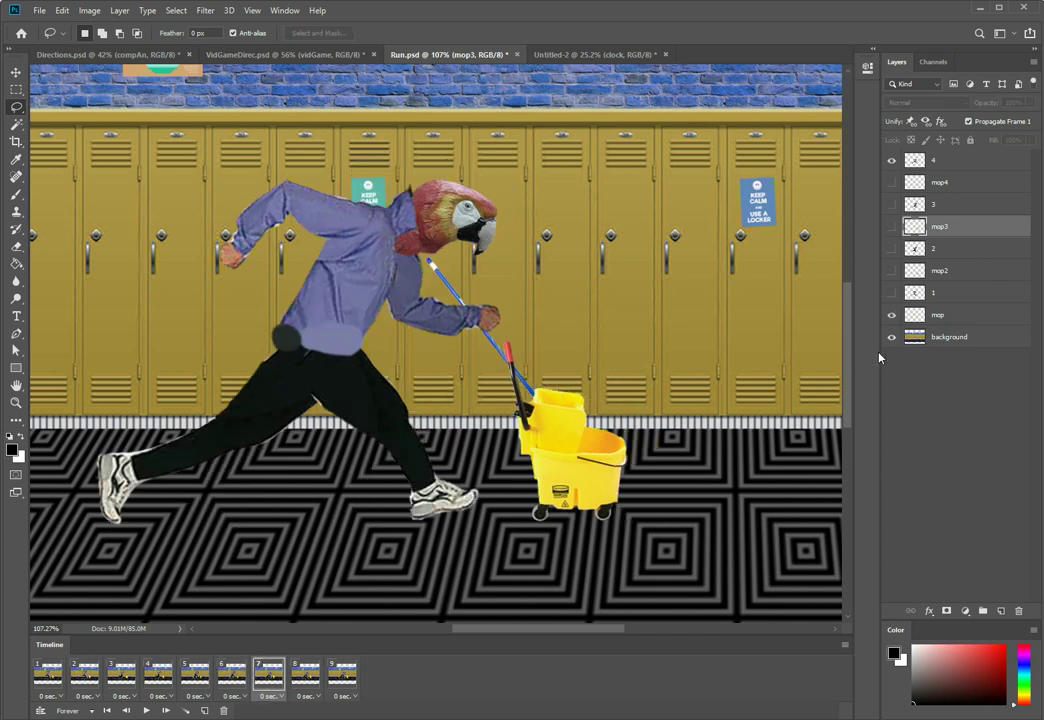
click(892, 316)
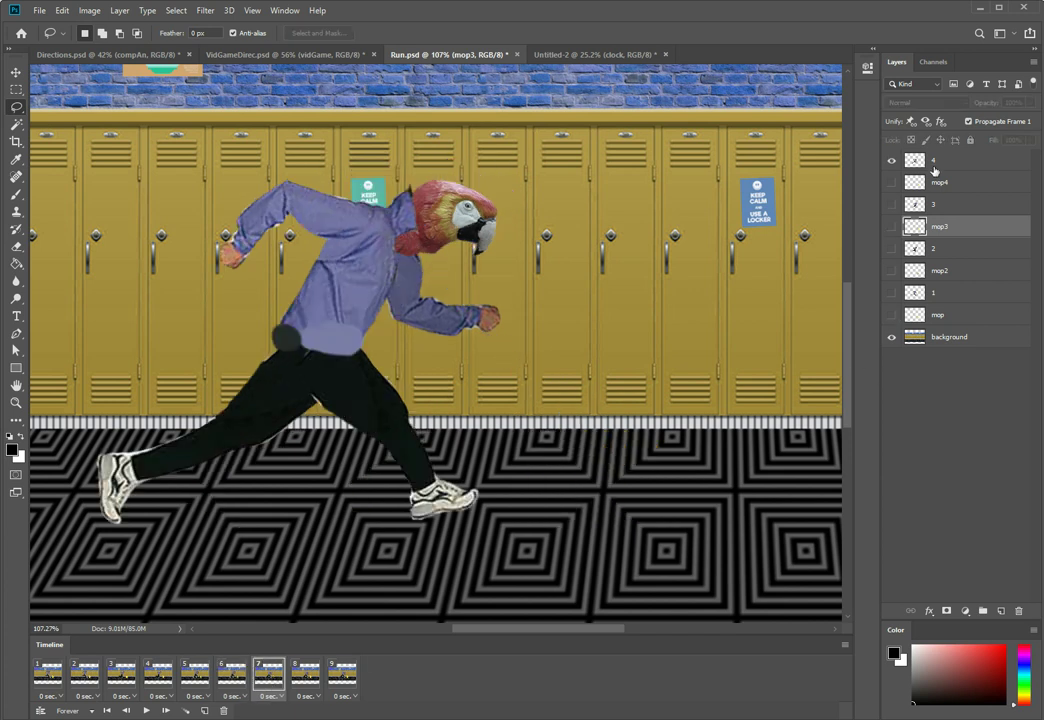
click(953, 183)
click(892, 183)
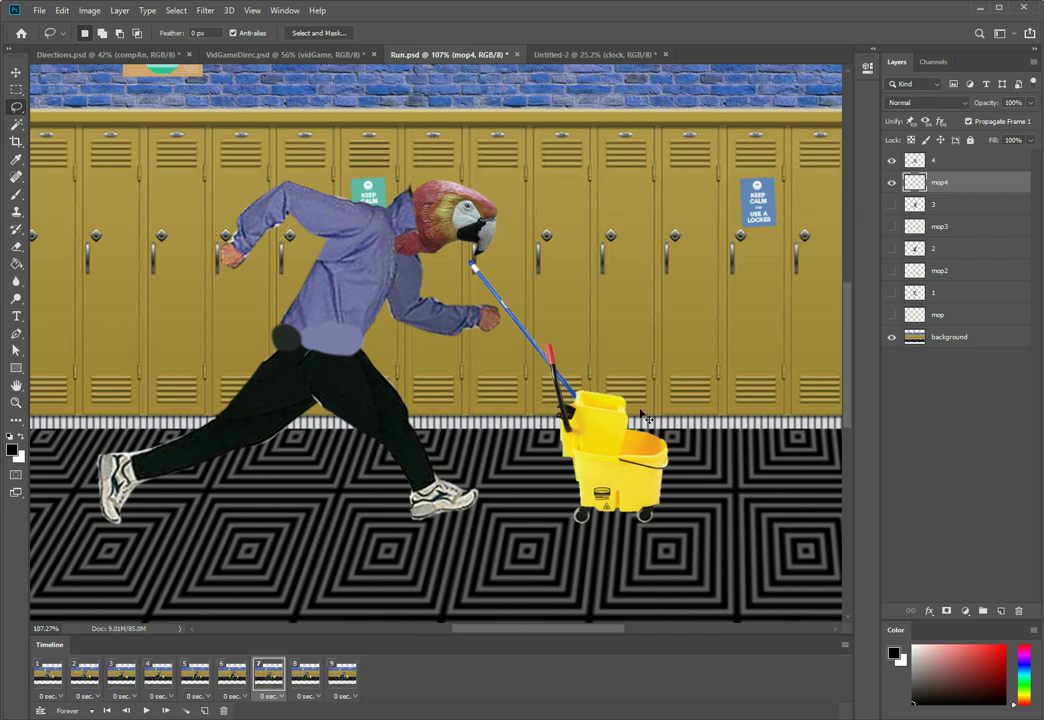
key(ctrl+t)
drag(608, 418, 567, 412)
key(Return)
key(l)
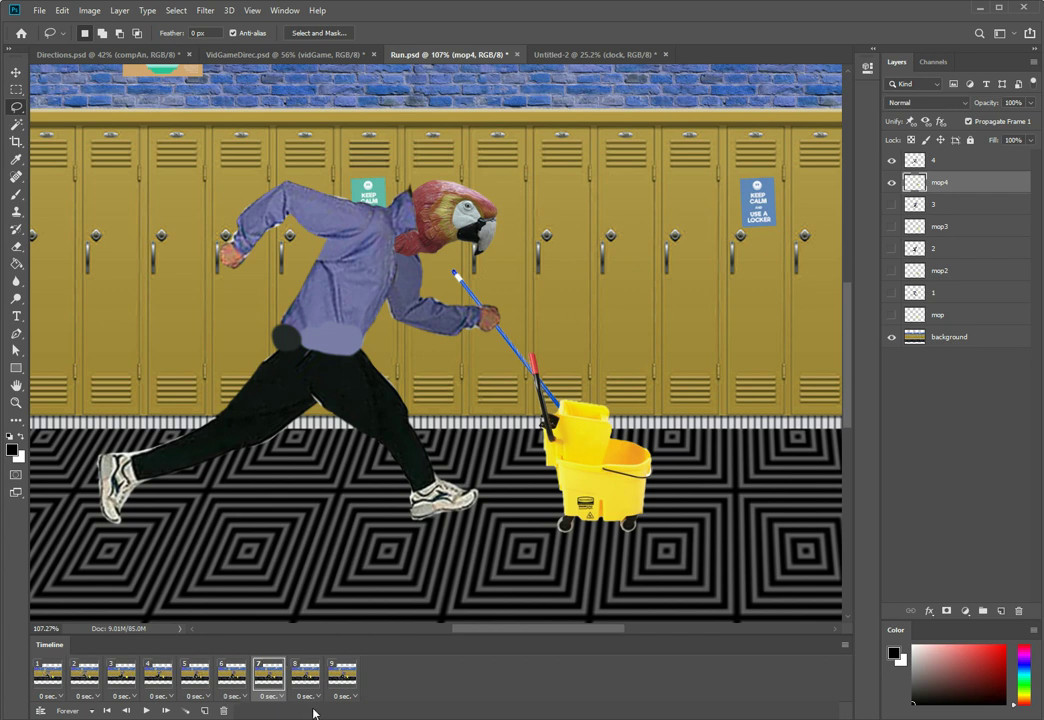
- Delete frame 9 from the animation timeline
click(340, 695)
key(Delete)
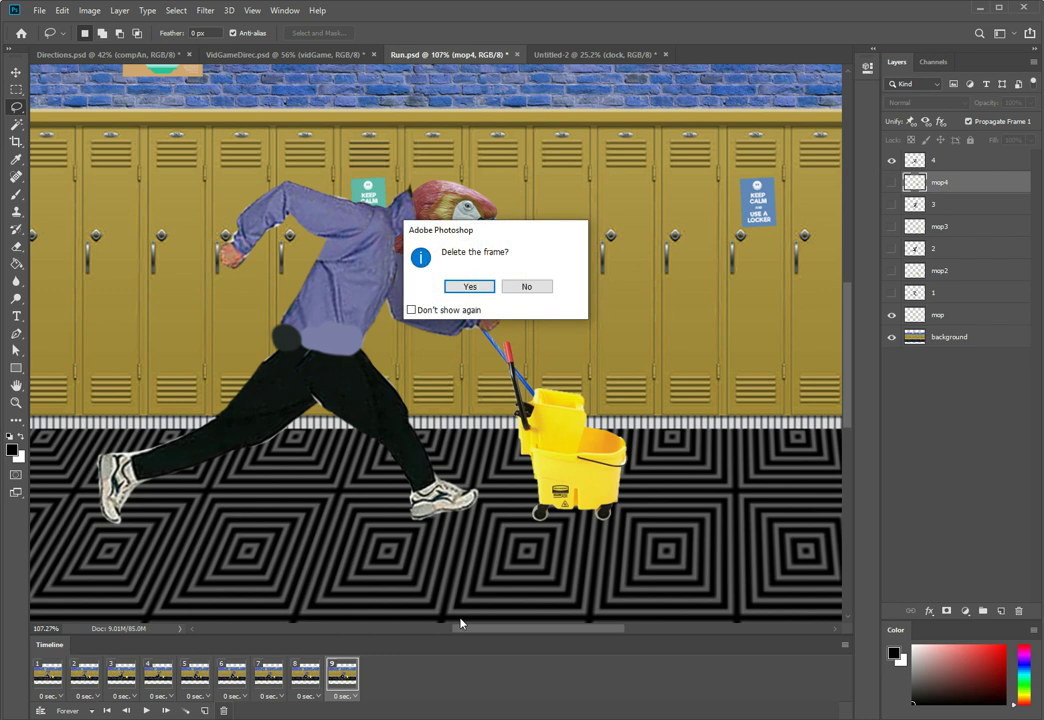
key(Return)
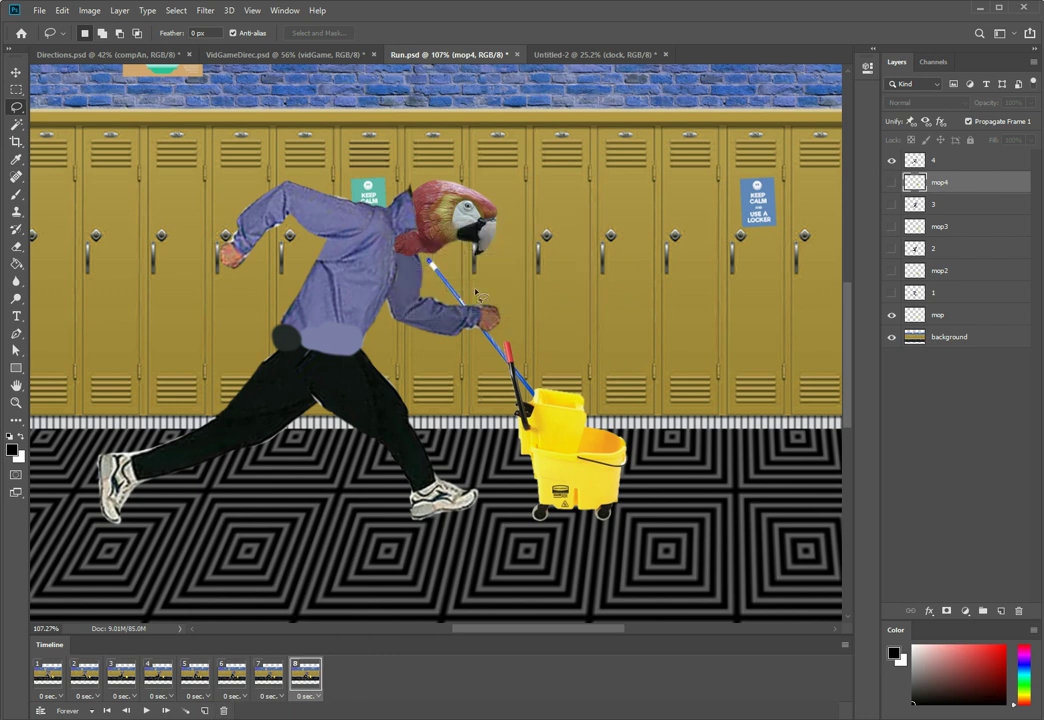
- Compare the mop and bucket's placement in frames 7 and 8 with more of the hallway in view
click(298, 678)
click(280, 668)
click(298, 678)
click(283, 664)
scroll(349, 395, down, 3)
scroll(349, 395, up, 1)
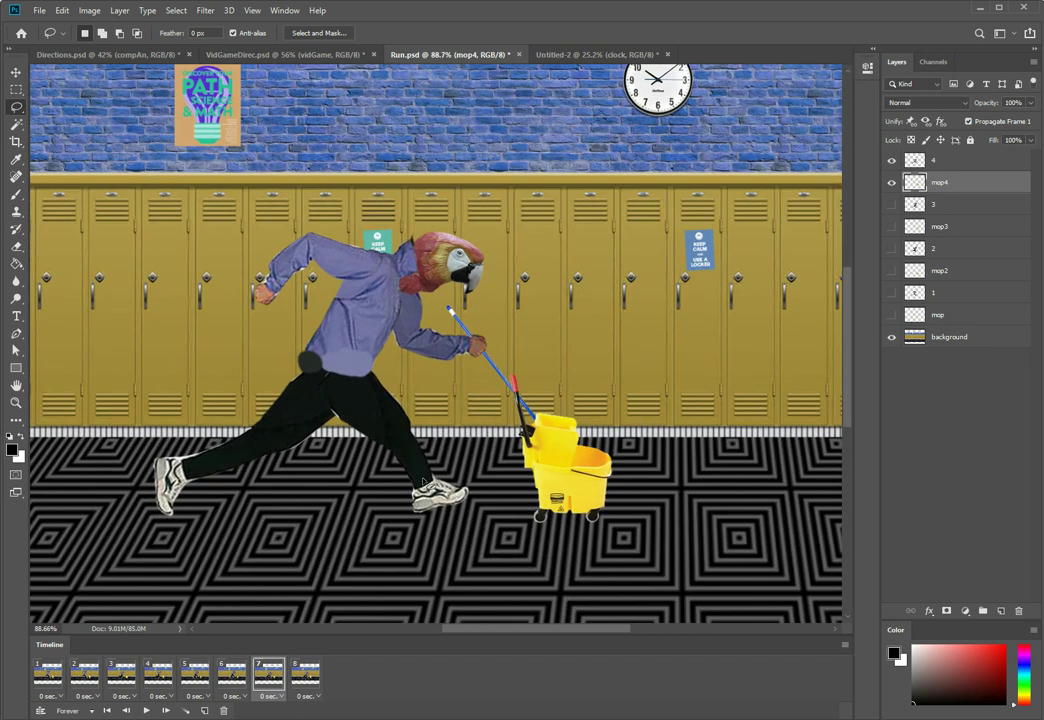
click(311, 684)
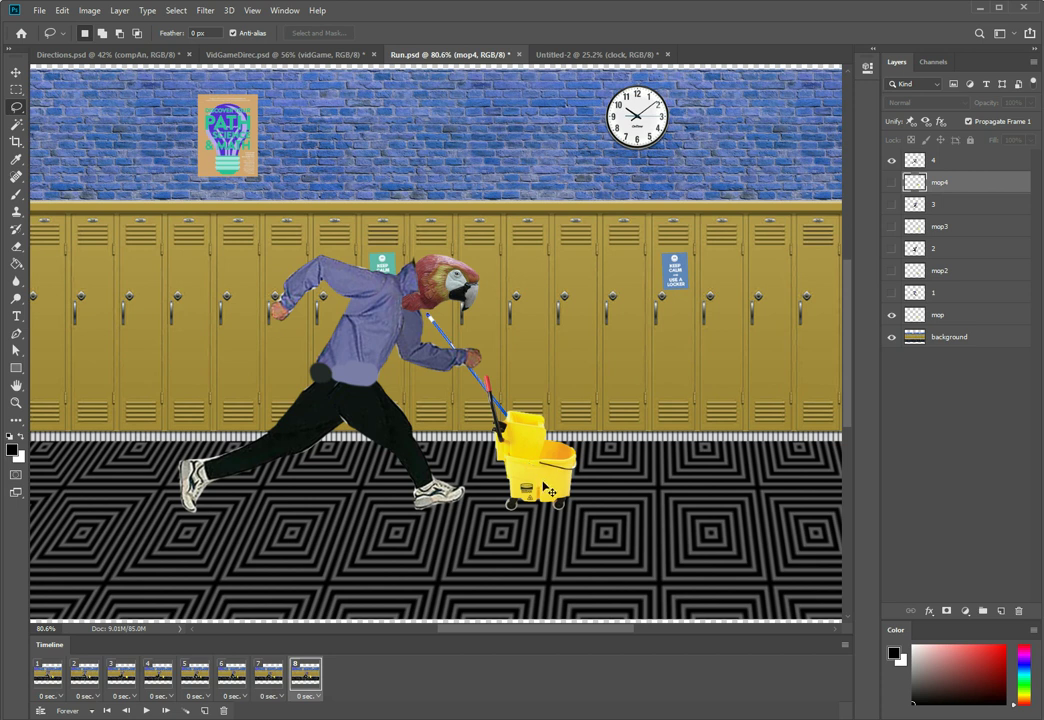
- In frame 8, show mop4 instead of mop and shift it slightly so the handle meets the runner's hand
click(940, 316)
click(892, 183)
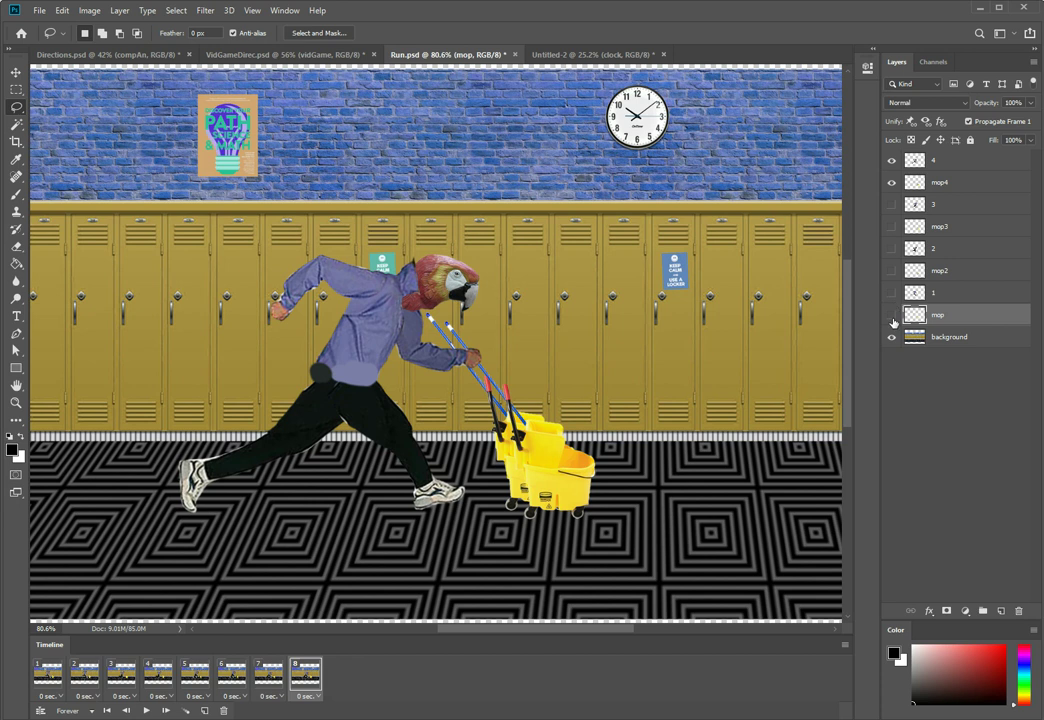
click(892, 316)
click(968, 187)
key(ctrl+t)
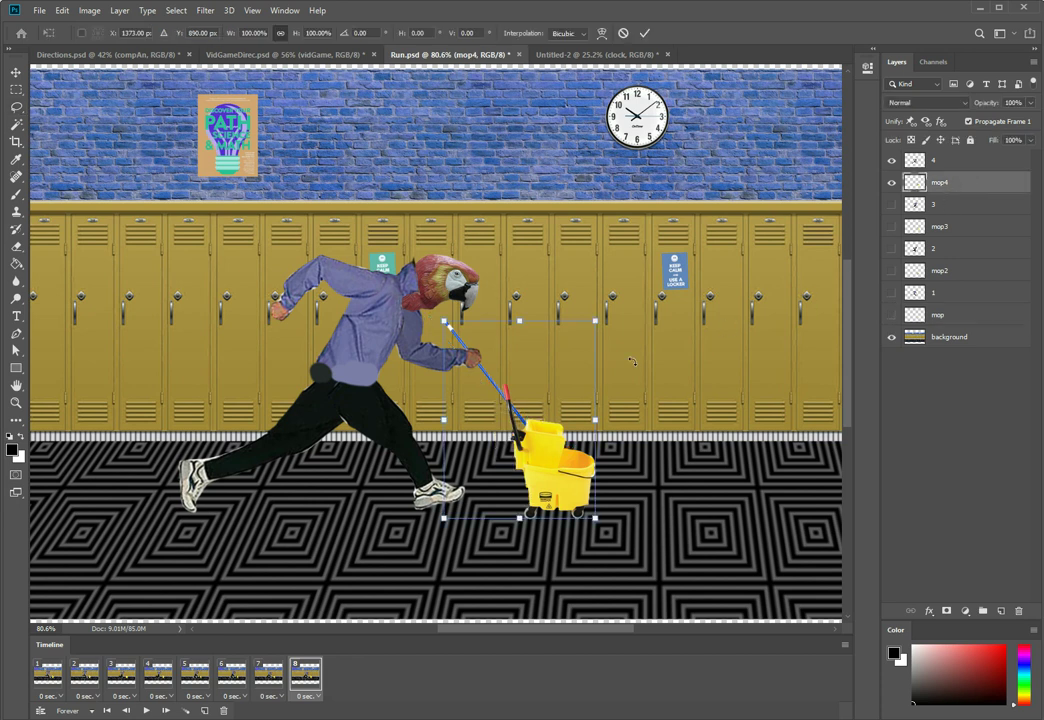
drag(574, 428, 577, 428)
key(Return)
key(l)
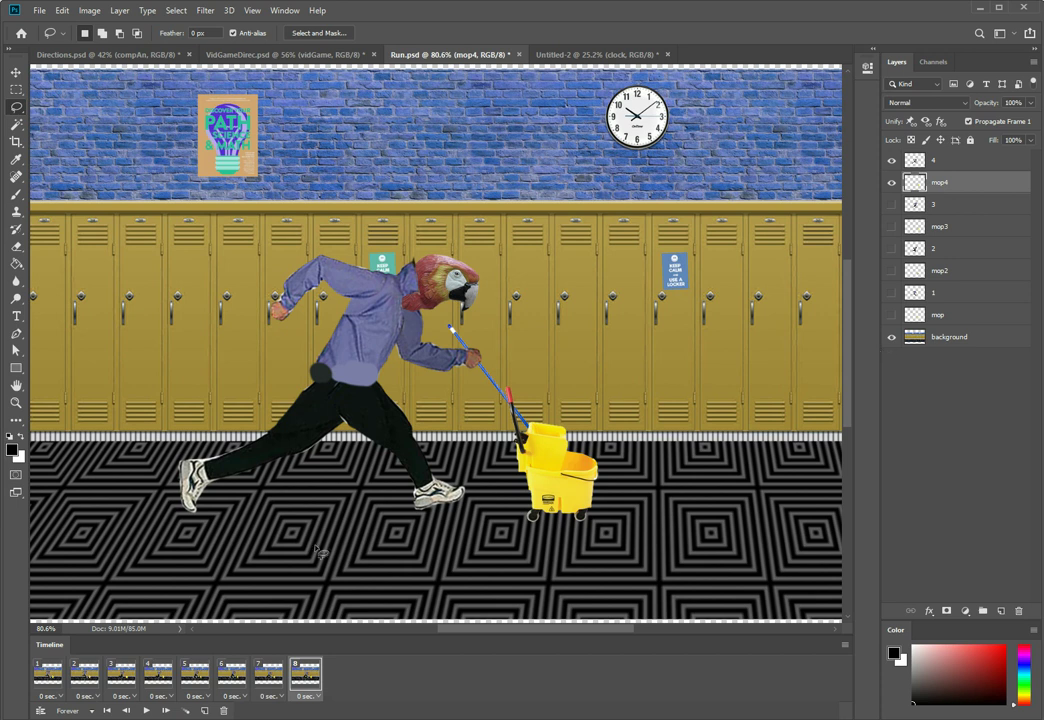
- In frame 4, hide the mop layer and show mop2 instead
click(86, 676)
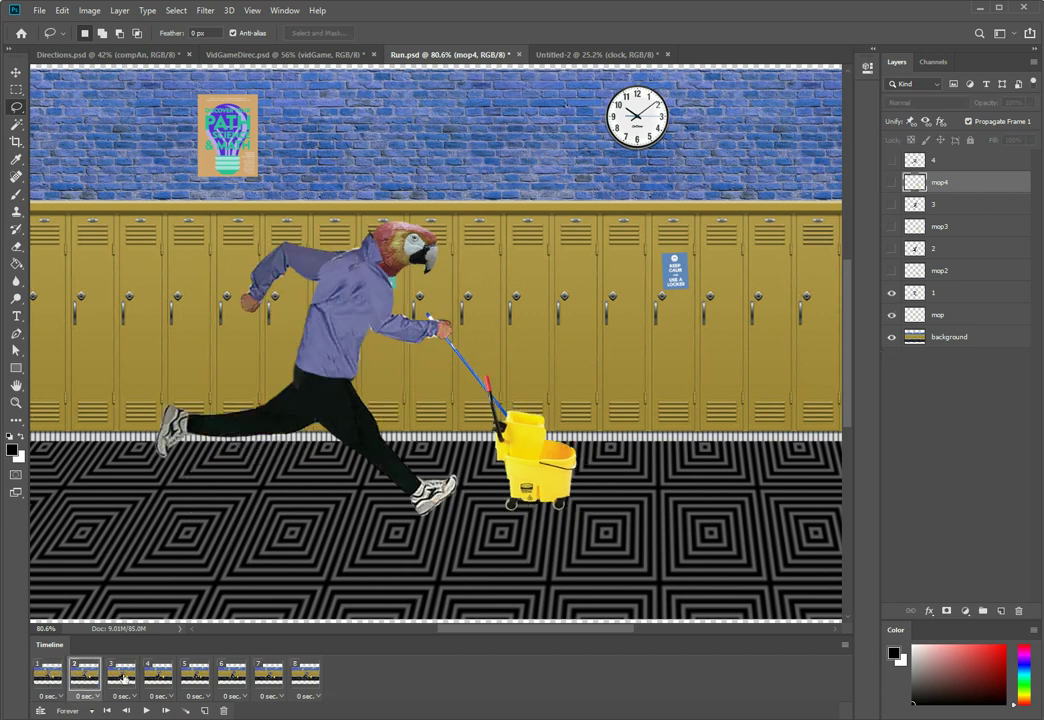
click(122, 676)
click(159, 676)
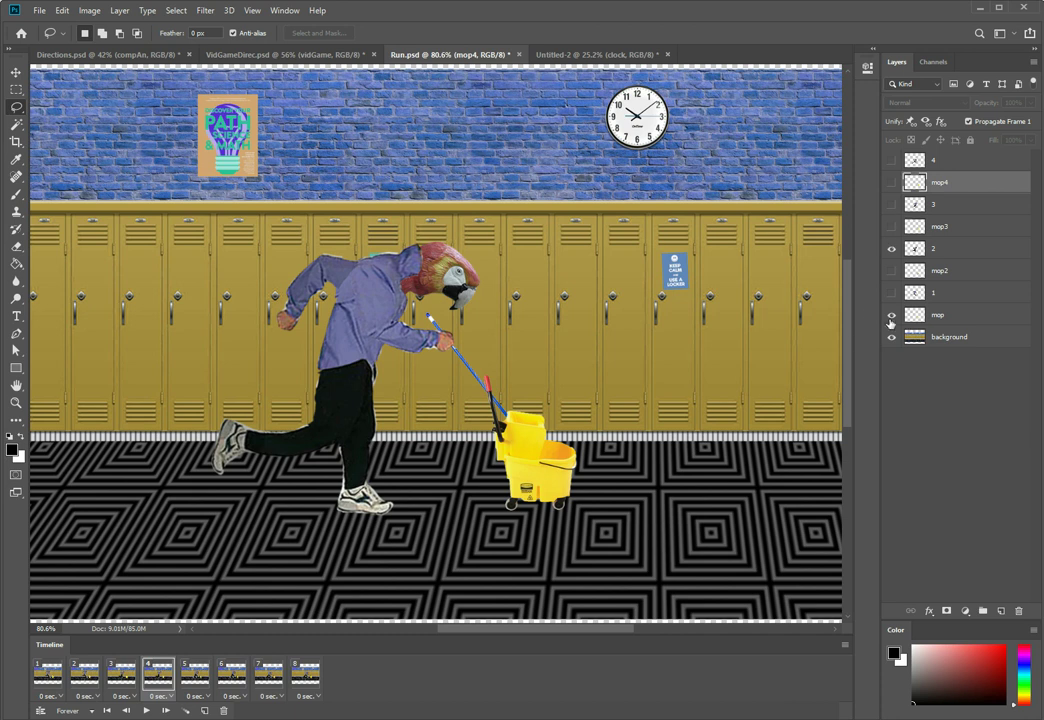
click(891, 270)
click(947, 272)
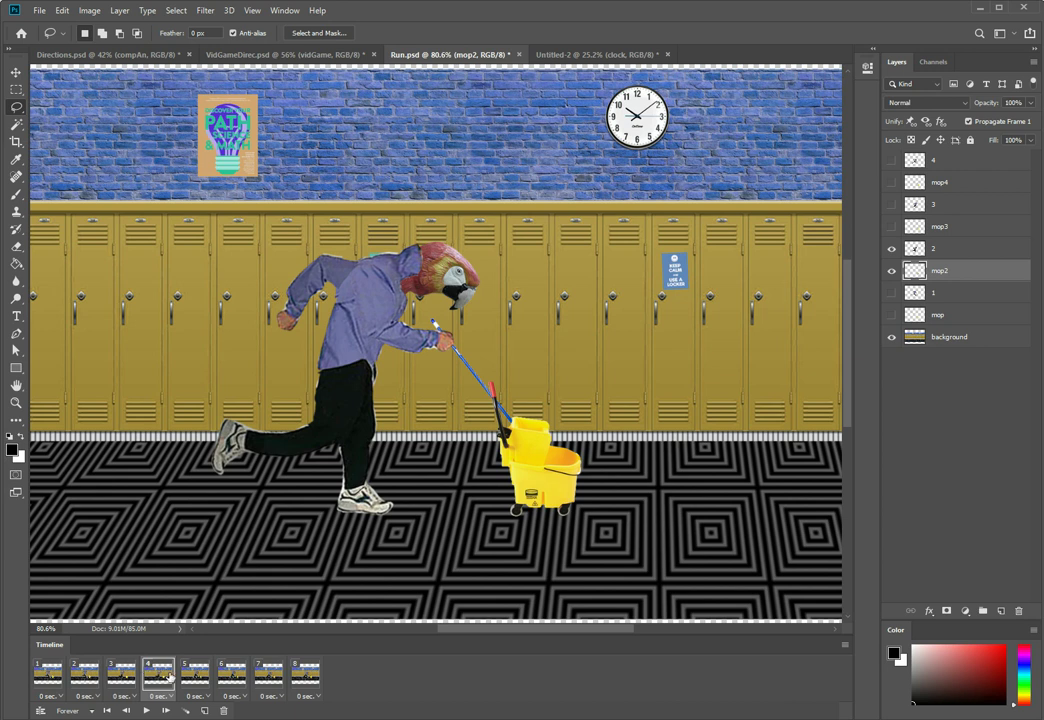
- Go through the animation frames one by one to check the mop and bucket against each running pose
click(210, 678)
click(232, 676)
click(266, 676)
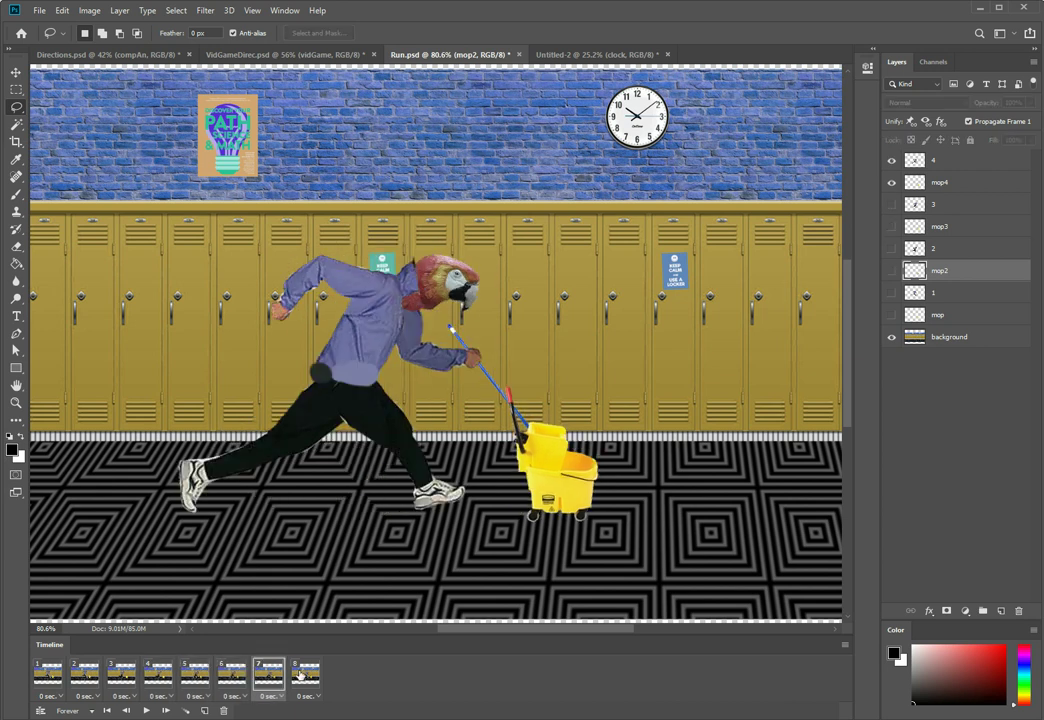
click(305, 676)
click(47, 679)
click(85, 677)
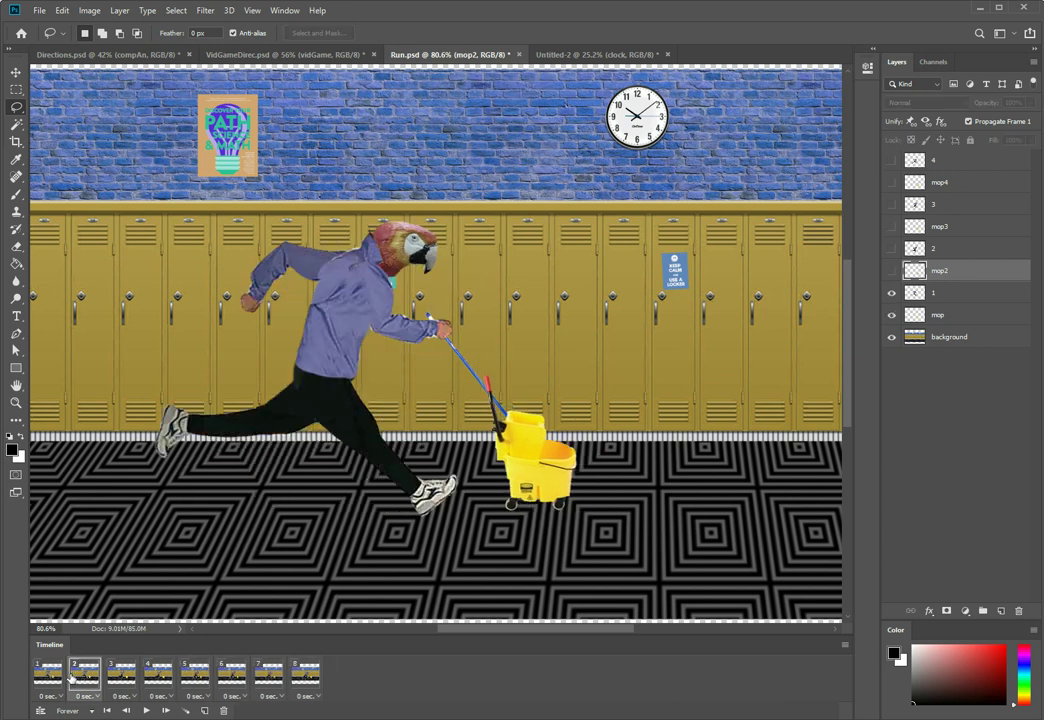
click(122, 677)
click(158, 677)
click(196, 677)
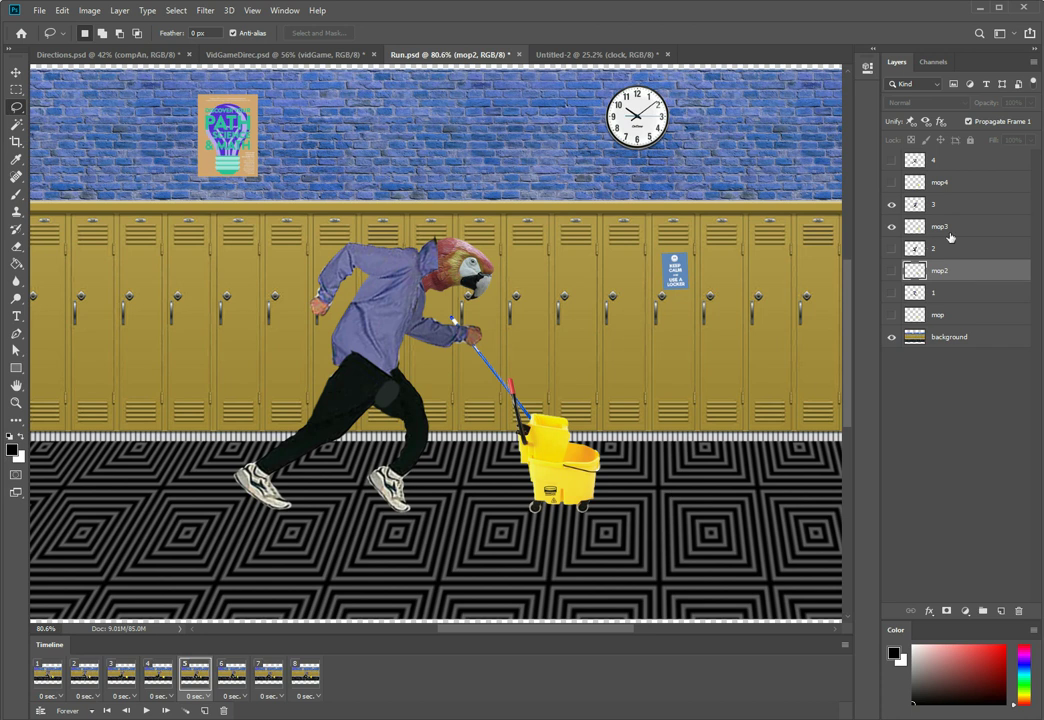
- Compare the layer 3 and mop3 pairing in frame 5, and play the animation to review the run cycle
click(974, 222)
click(975, 205)
click(975, 226)
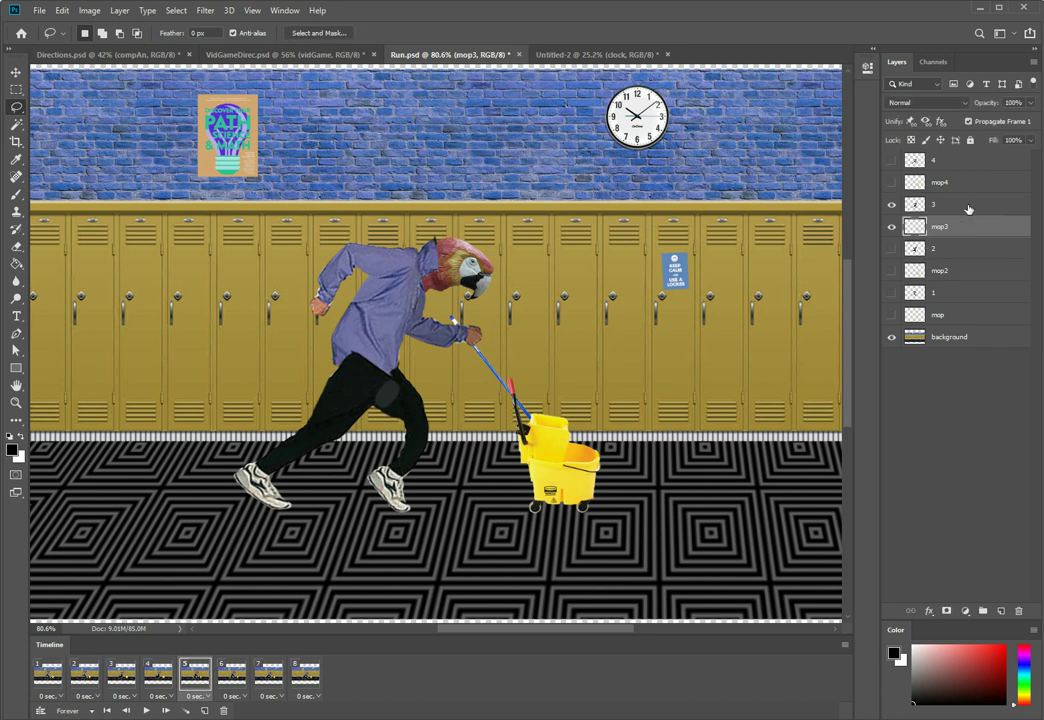
click(975, 205)
key(space)
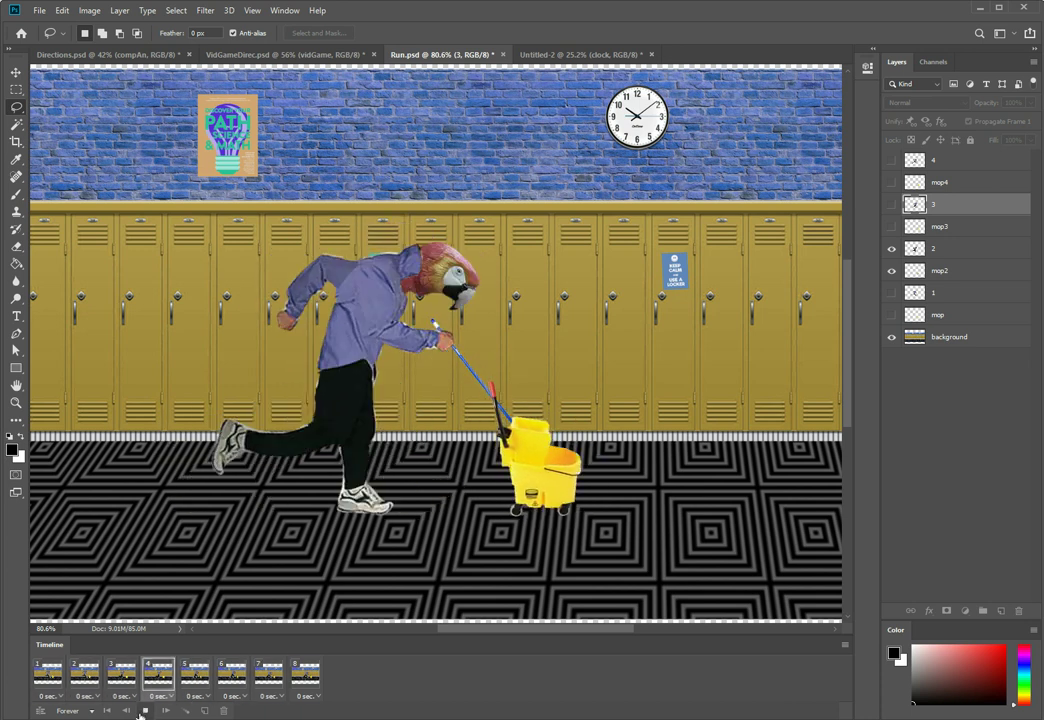
click(146, 711)
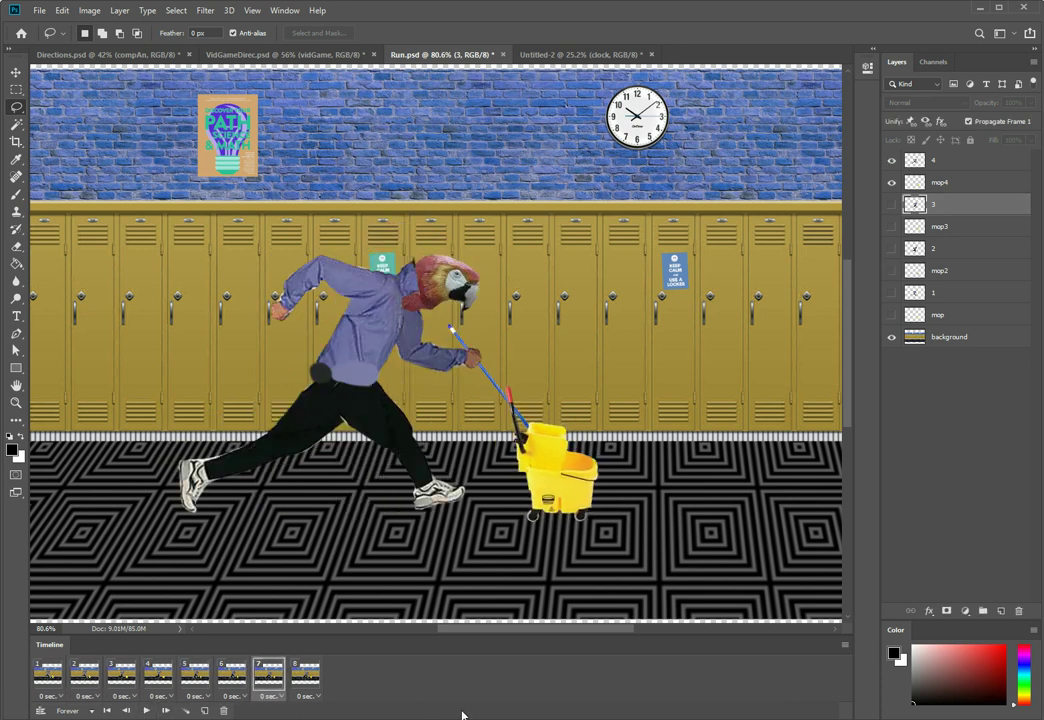
- In frame 8, add a new layer above layer 4, fill it with black, and make white the foreground color
click(312, 678)
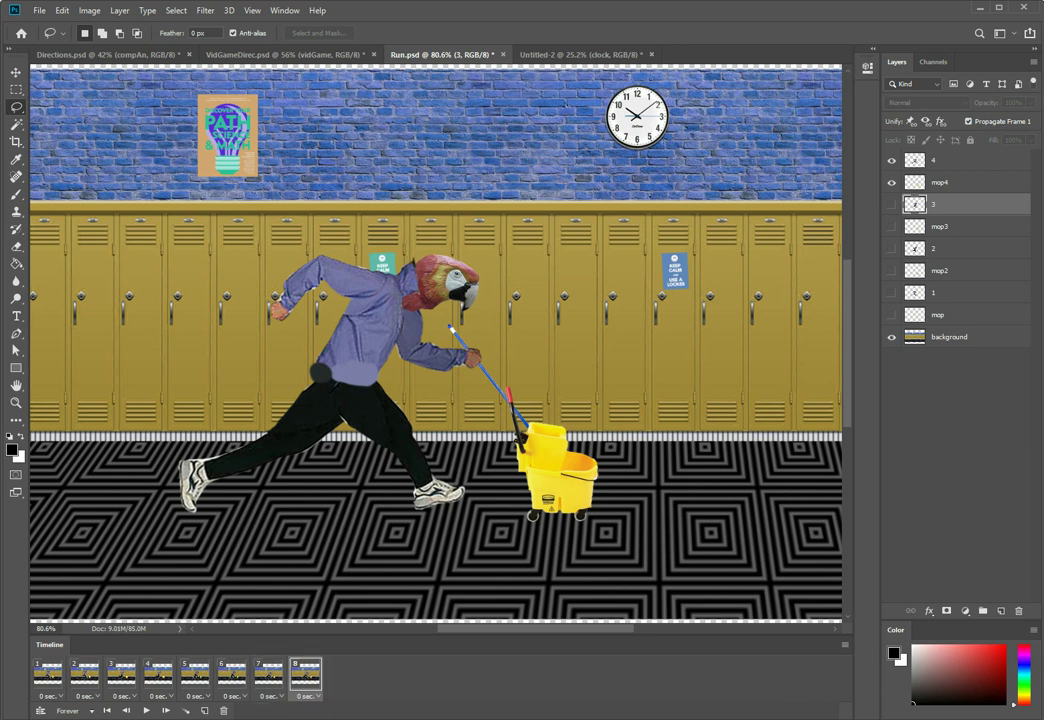
click(976, 166)
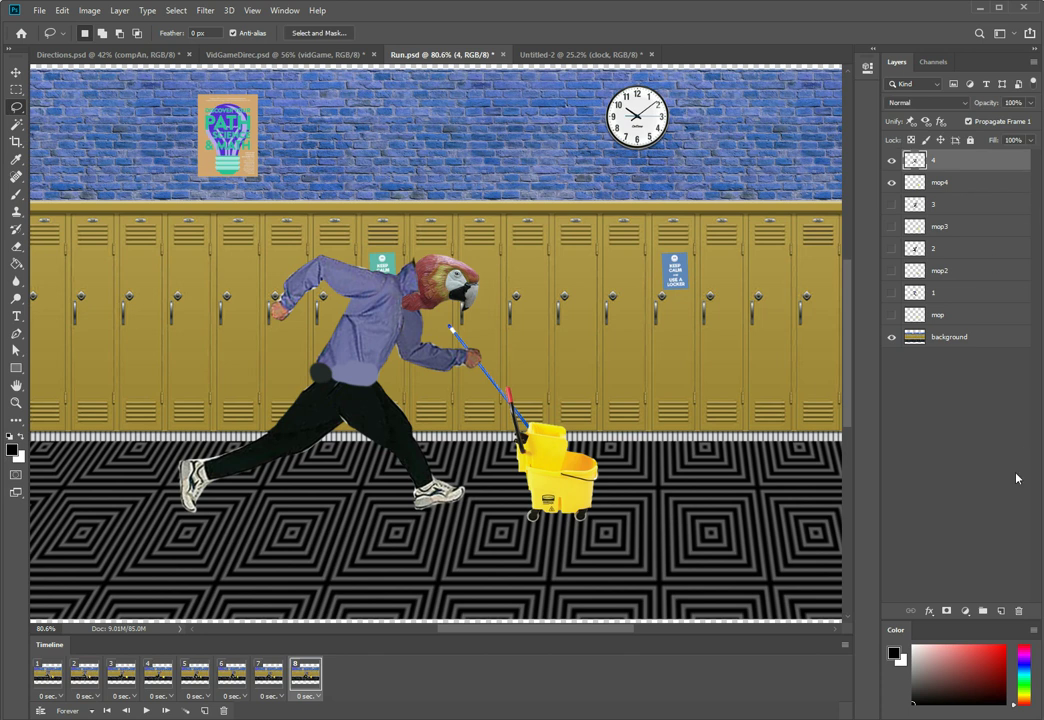
click(1001, 610)
key(g)
click(586, 345)
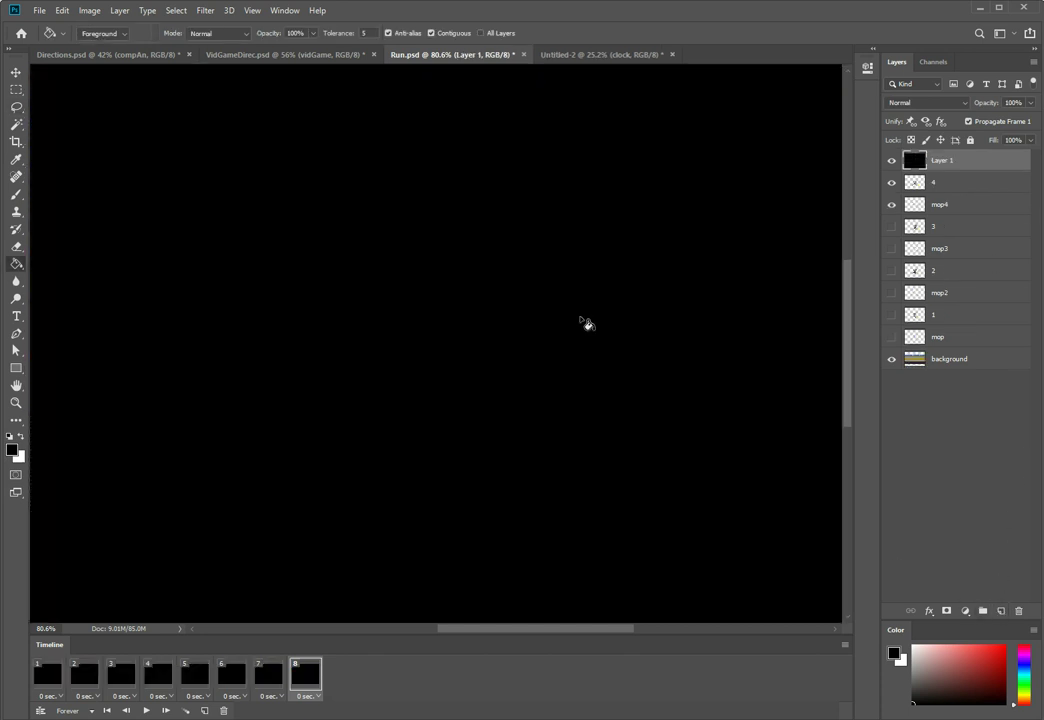
key(b)
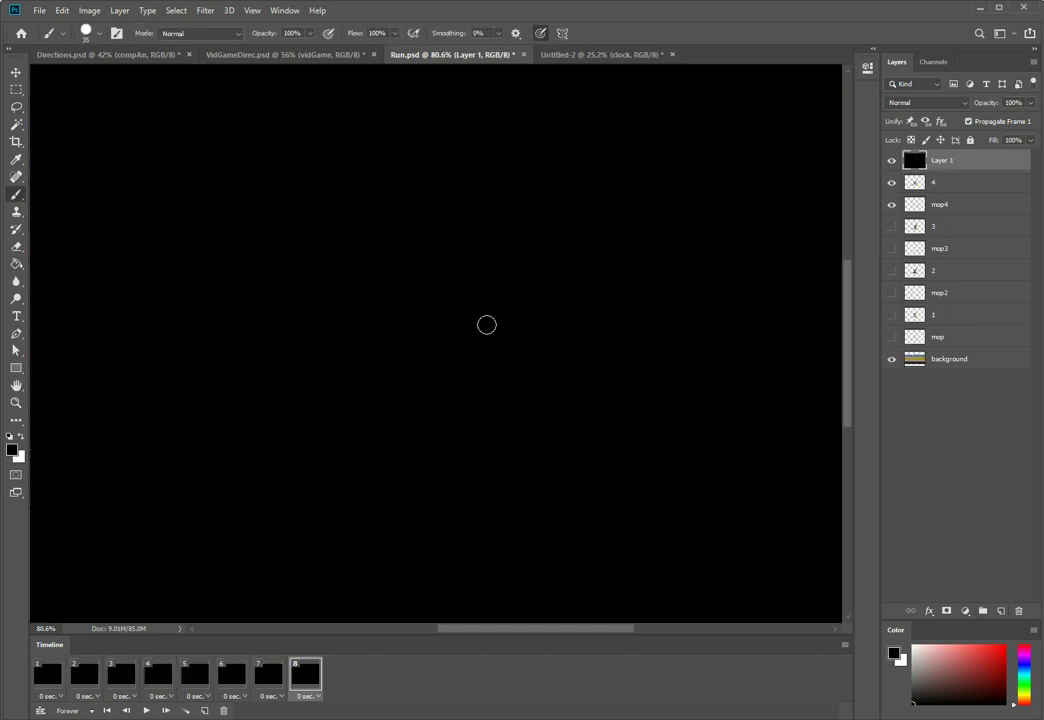
key(x)
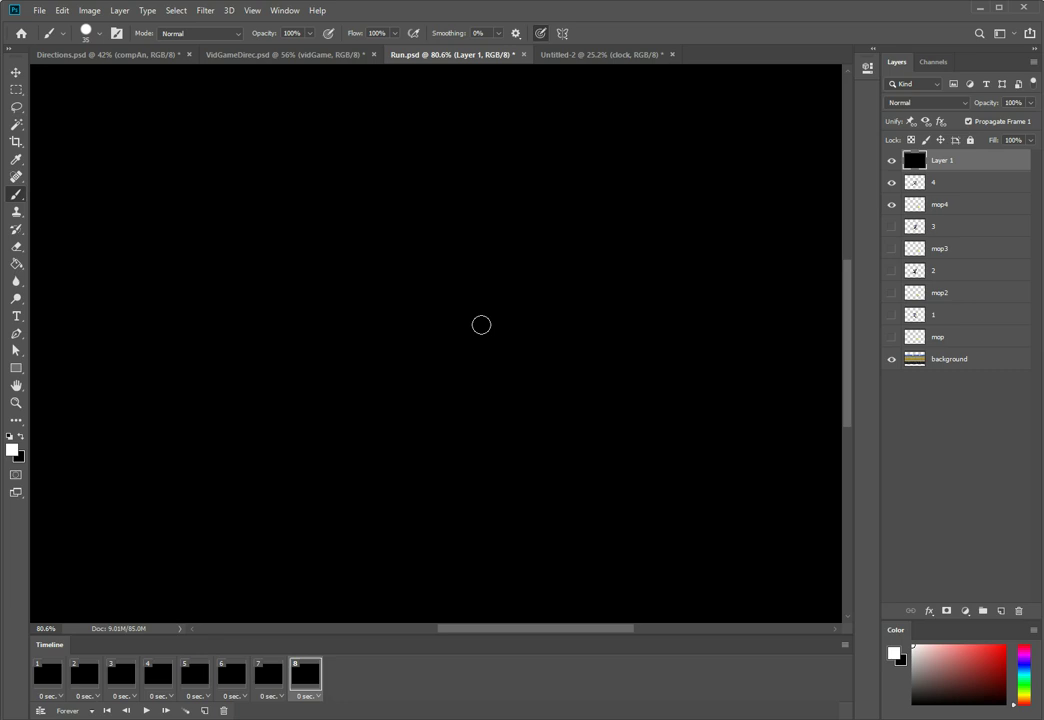
- Add a large text box over the black layer and start the note with "what im going to do now is"
key(t)
mouse_move(69, 103)
mouse_down()
mouse_move(186, 198)
mouse_move(680, 473)
mouse_move(824, 573)
mouse_move(813, 586)
mouse_up()
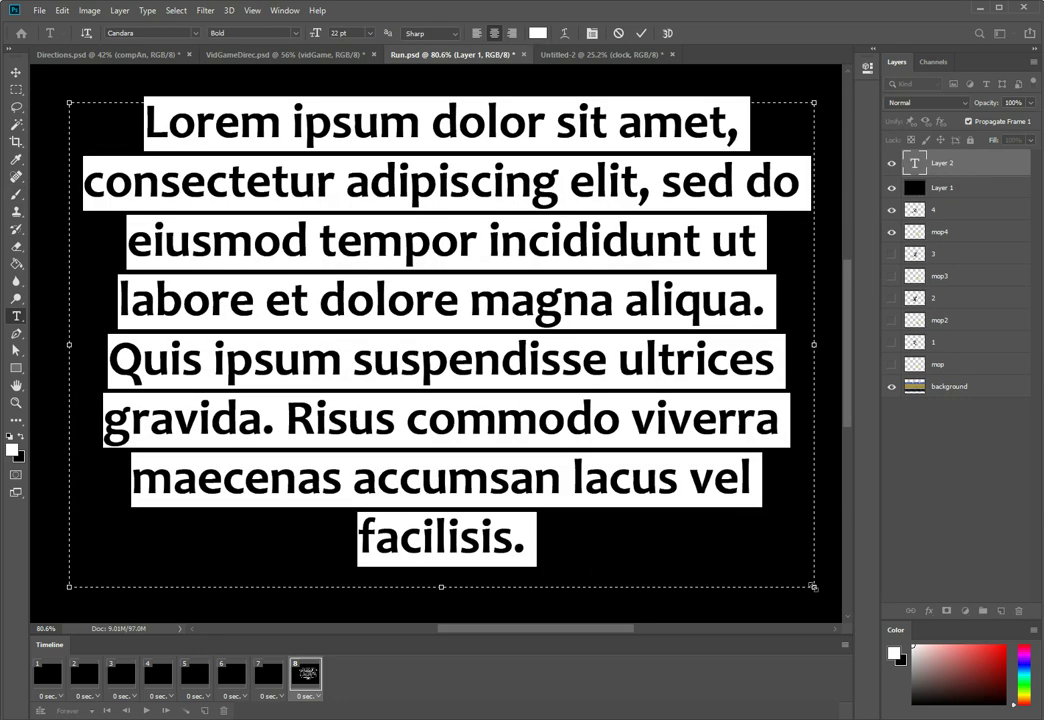
text(what im going to do now is )
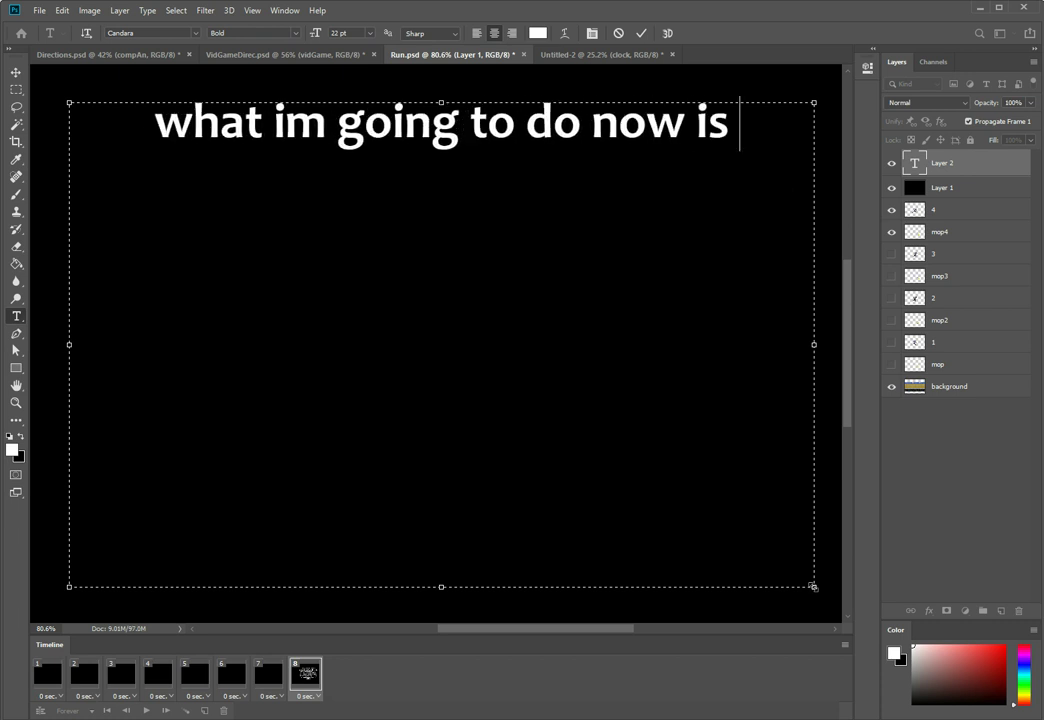
text(copy the)
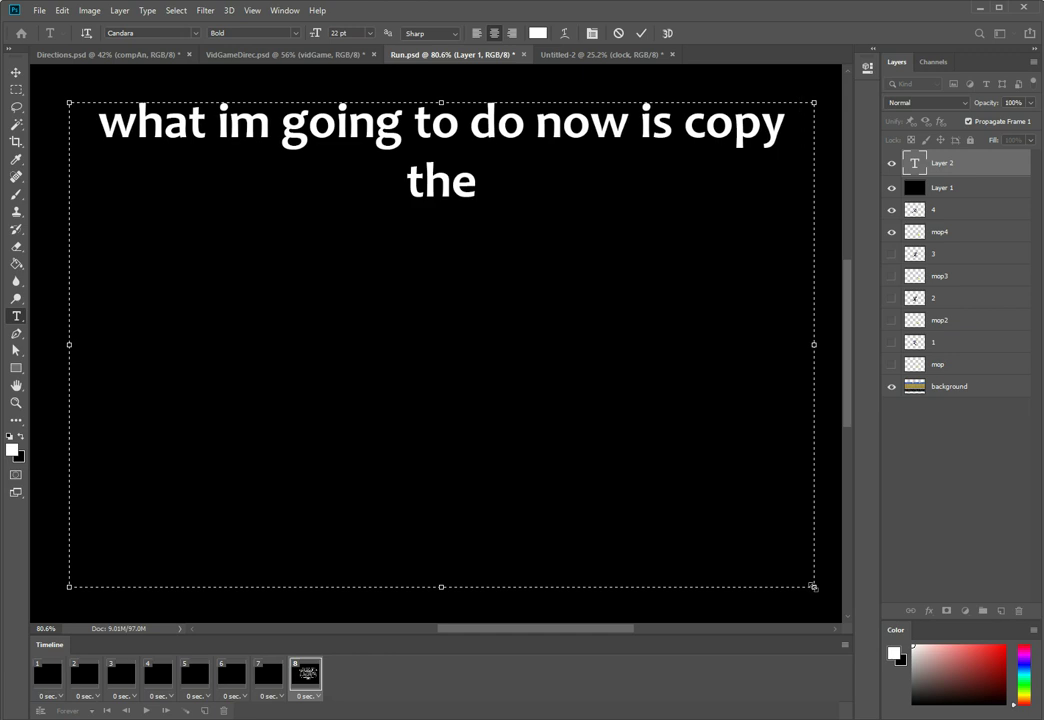
key(BackSpace)
key(BackSpace)
key(BackSpace)
key(BackSpace)
key(BackSpace)
key(BackSpace)
key(BackSpace)
key(BackSpace)
key(BackSpace)
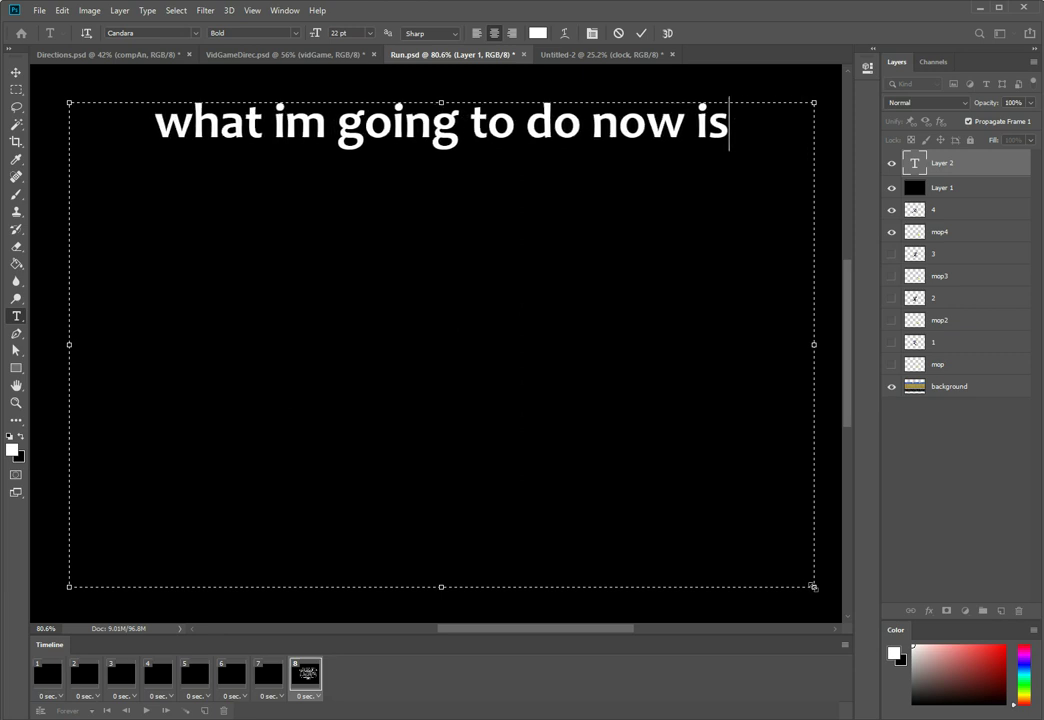
- Continue the note with "continue the animation and loop back to the first run pose and"
text(continue t)
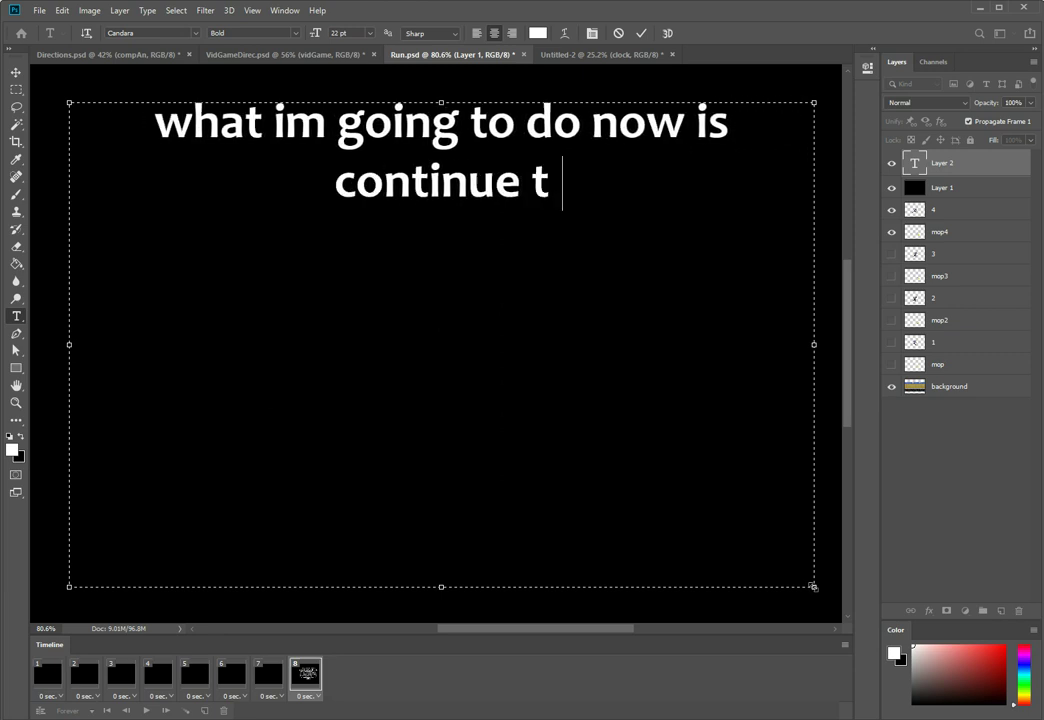
key(BackSpace)
text(he a)
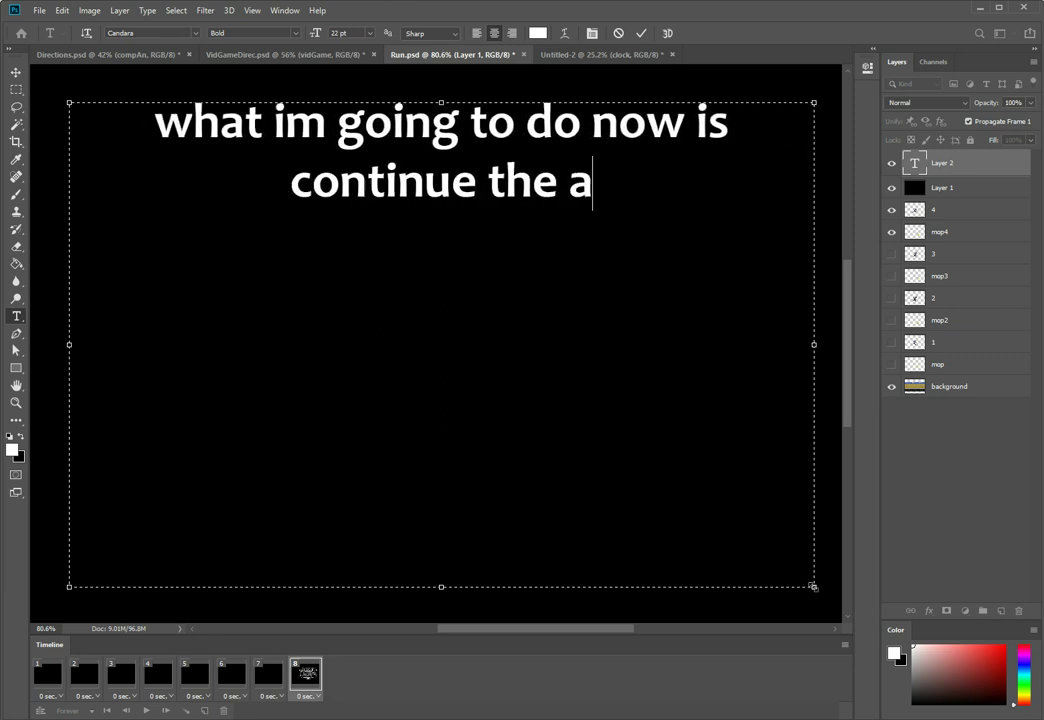
text(nimation and loop back to t)
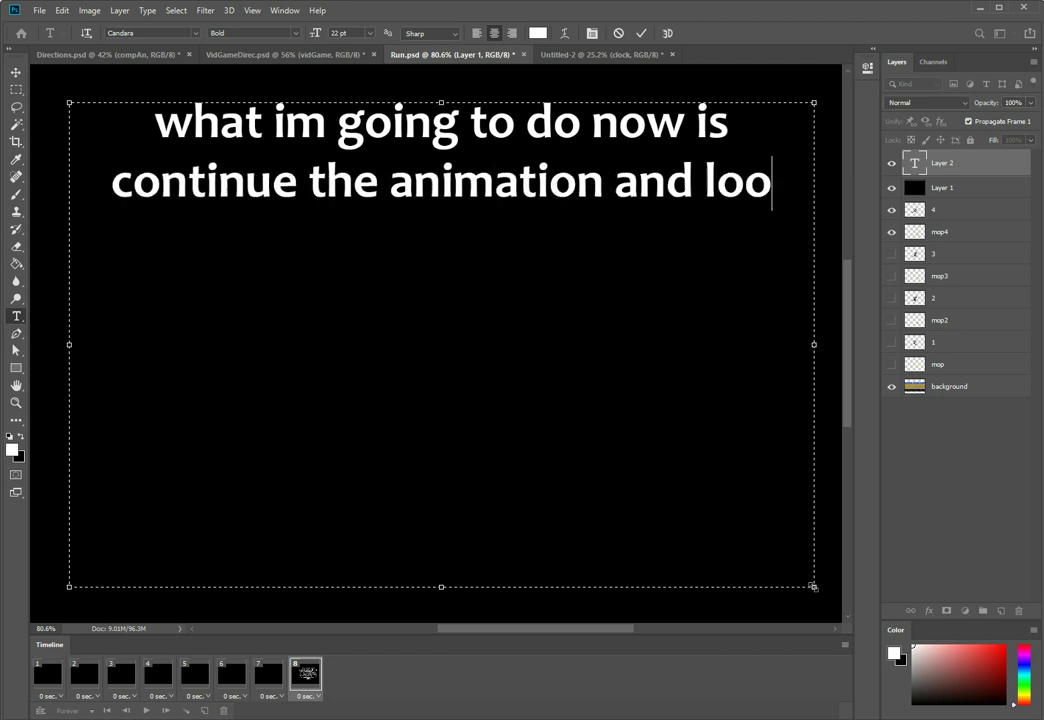
key(BackSpace)
text(he first run po)
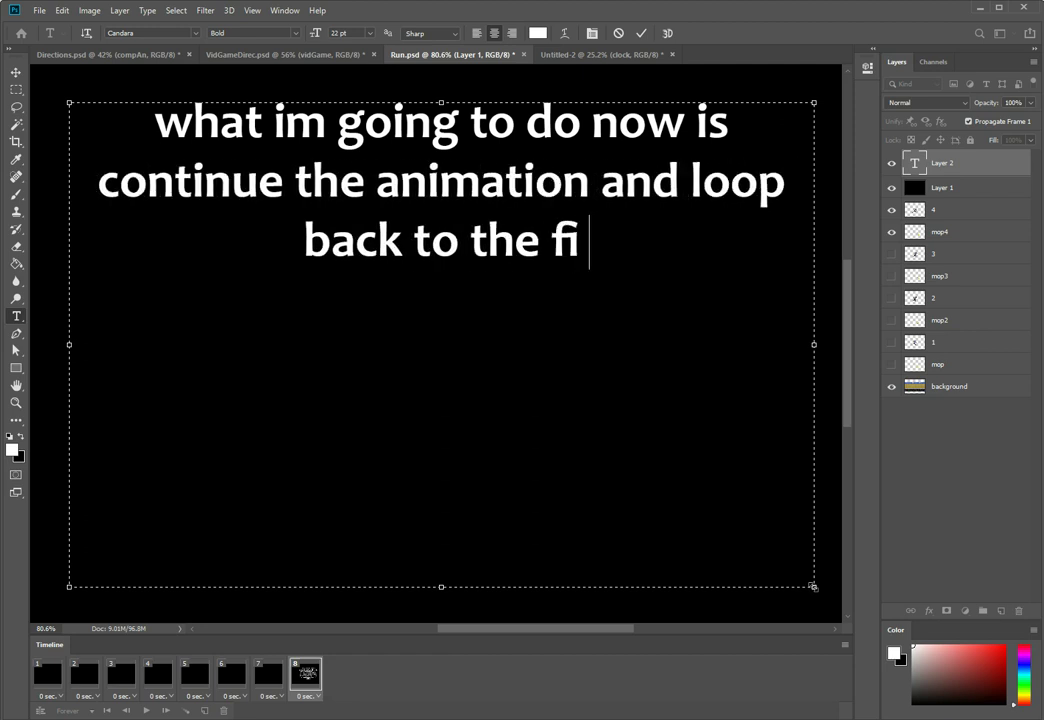
key(BackSpace)
text(ase)
key(BackSpace)
key(BackSpace)
key(BackSpace)
text(se and )
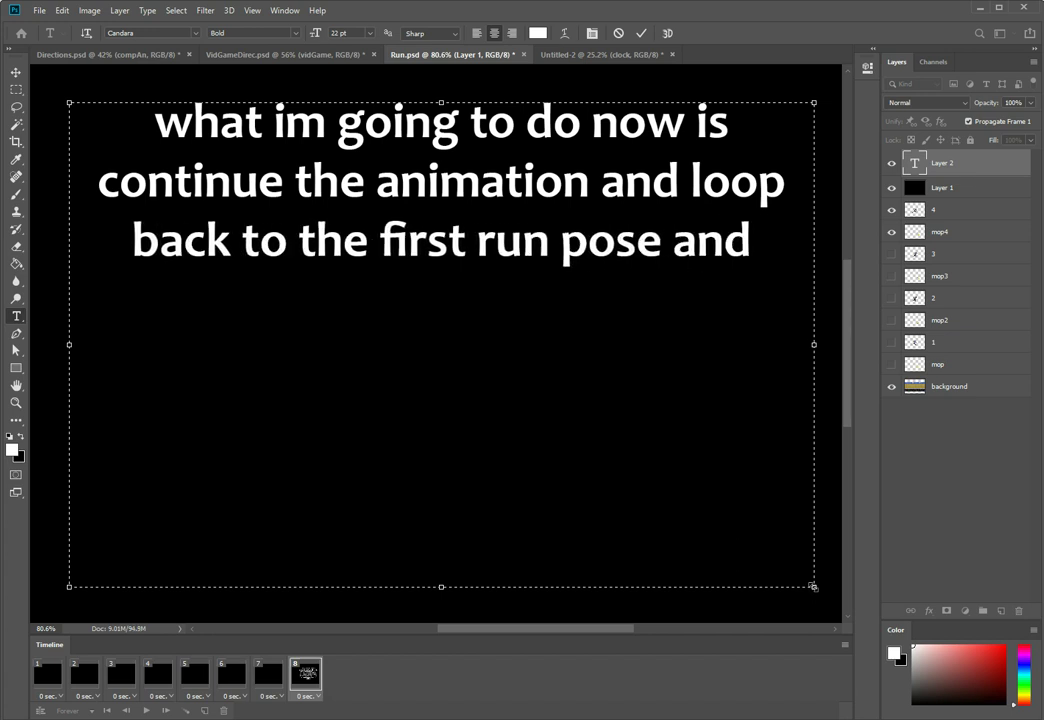
- Finish the note with "repeat what I did until I have around 32 frames" and commit the text
text(repeat )
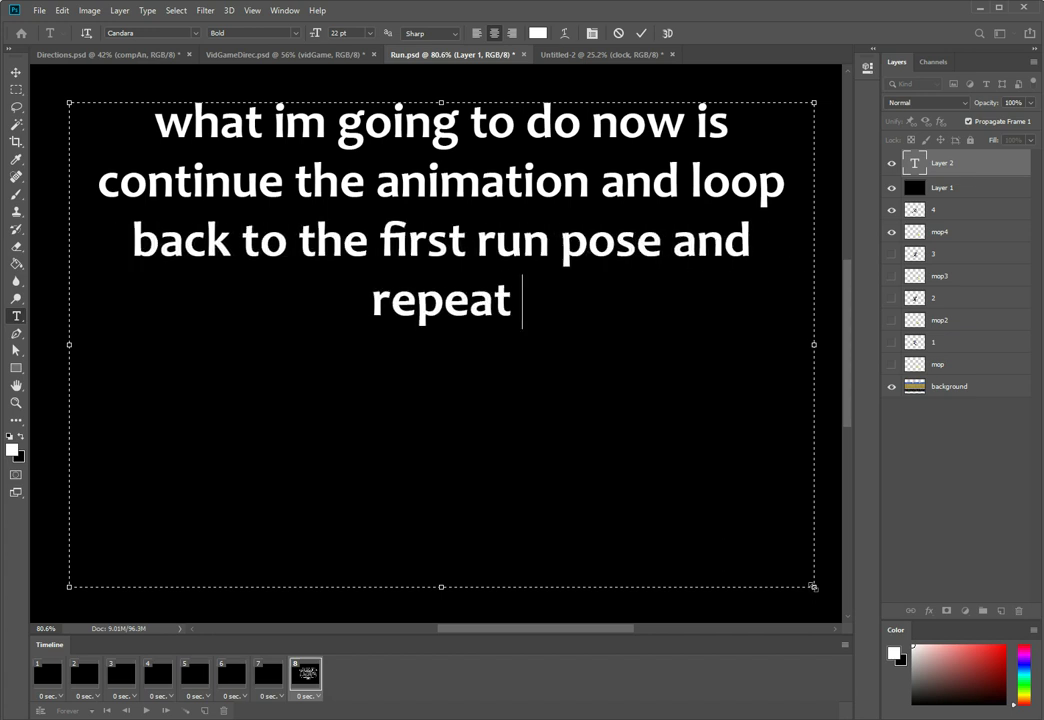
text(what I did )
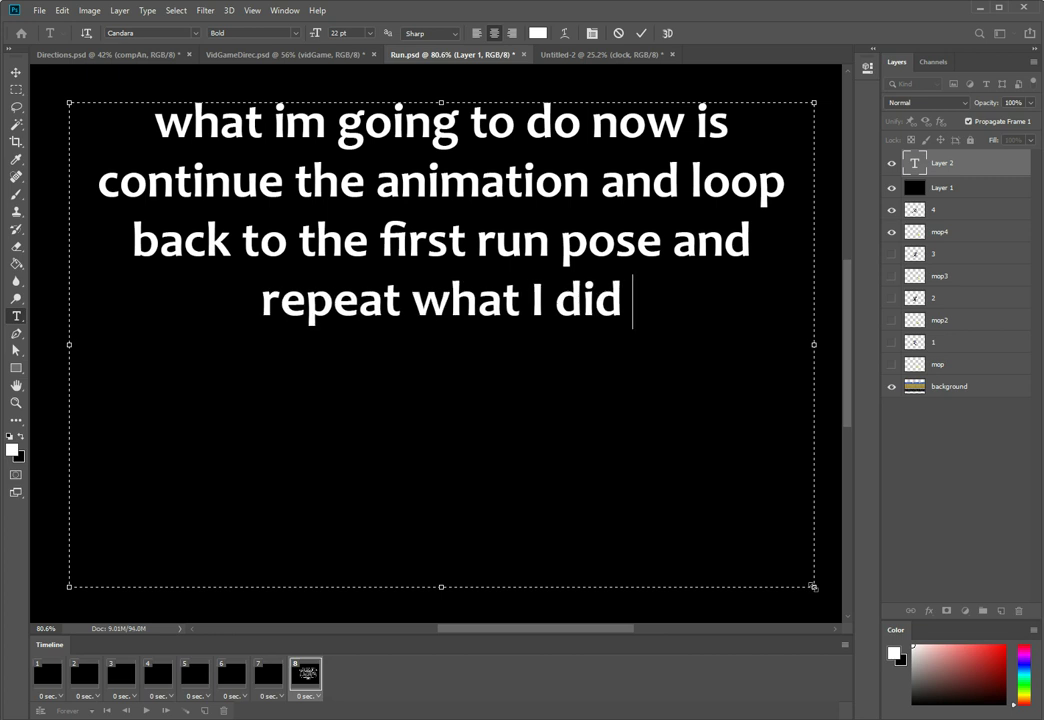
text(until I )
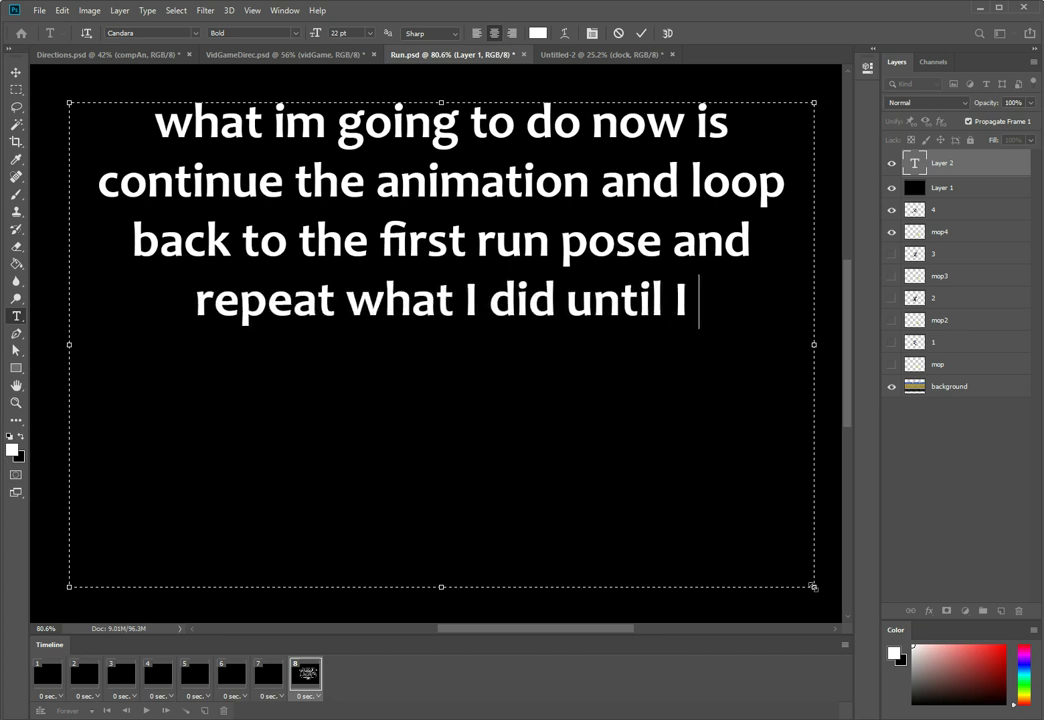
text(have aroun)
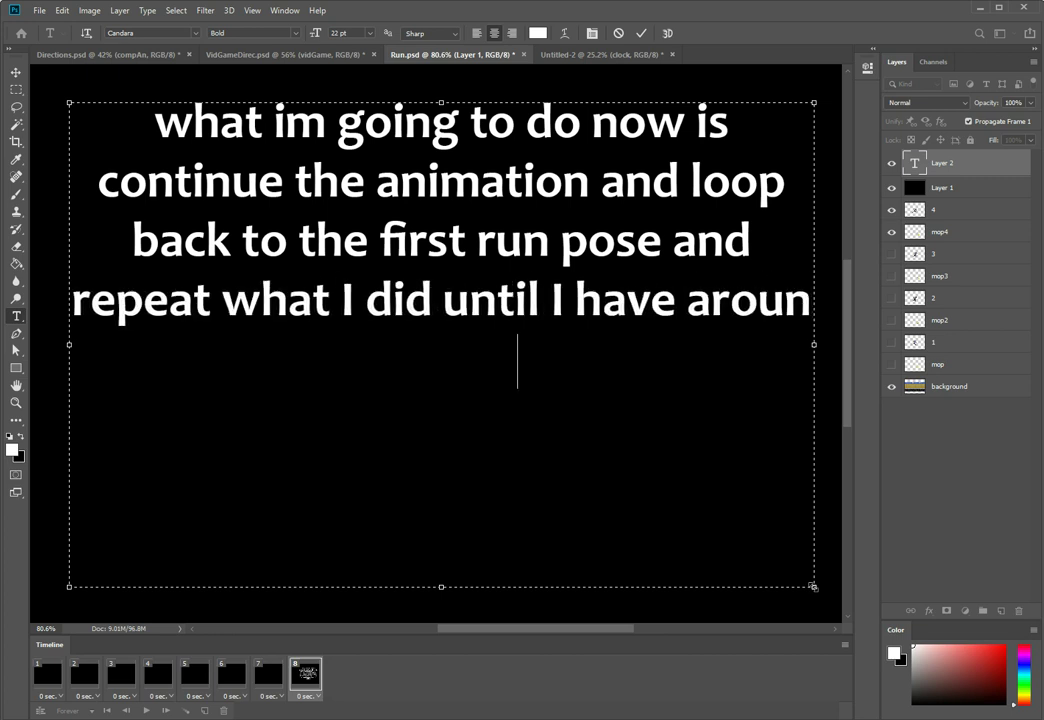
text(d 3)
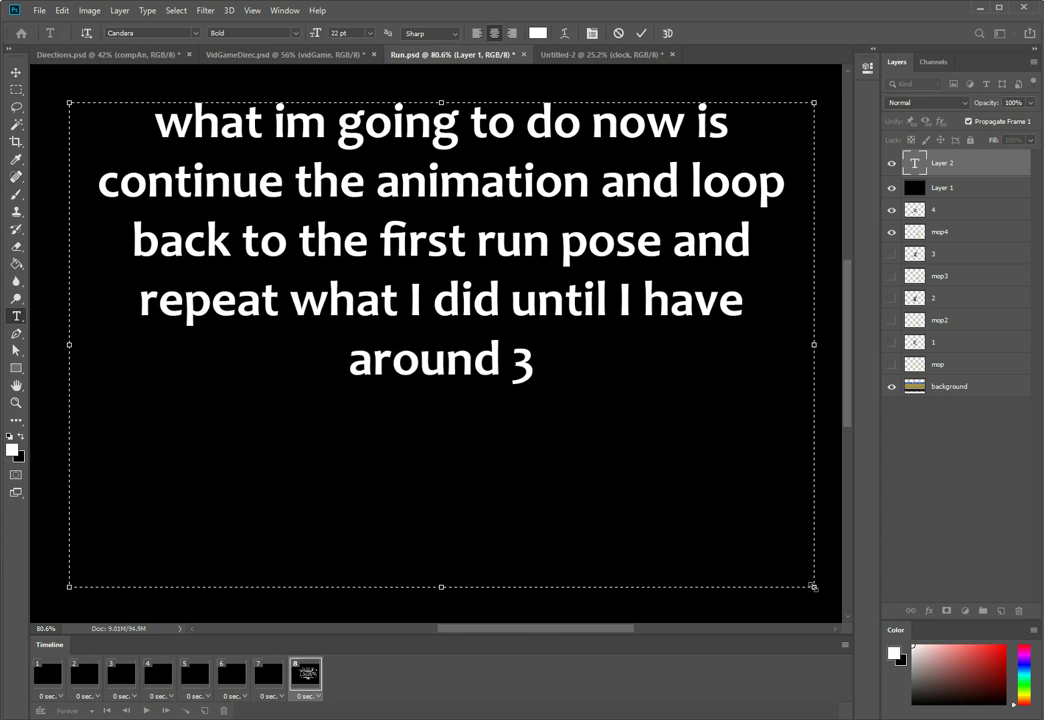
text(2 frames)
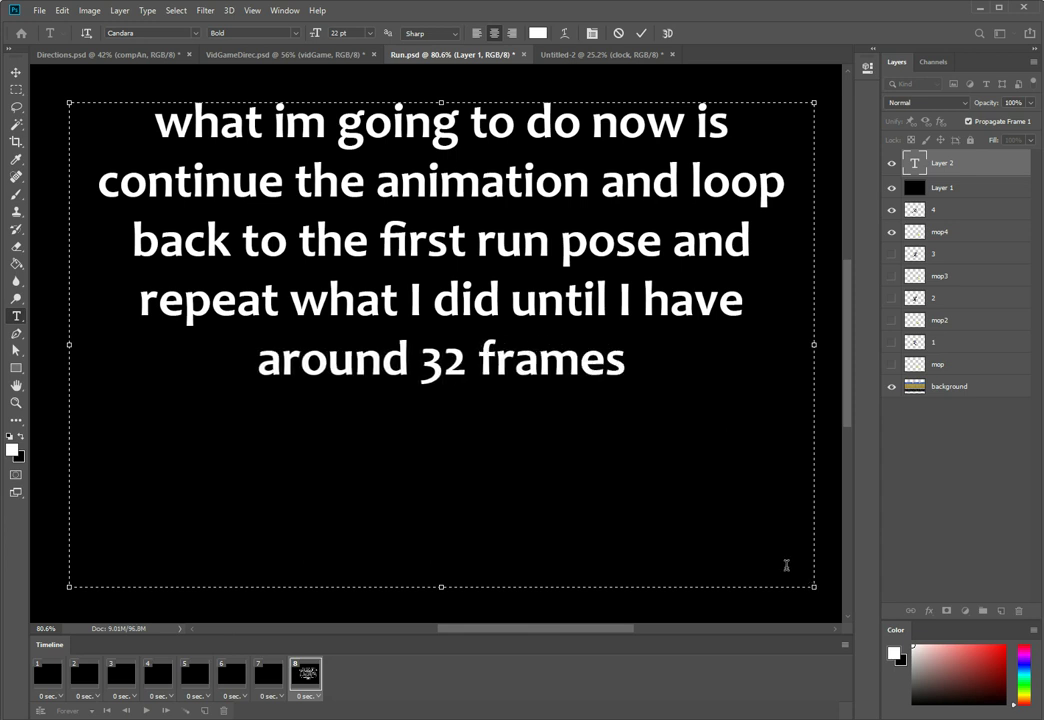
click(919, 585)
- Delete the black fill layer and the note's text layer
click(983, 184)
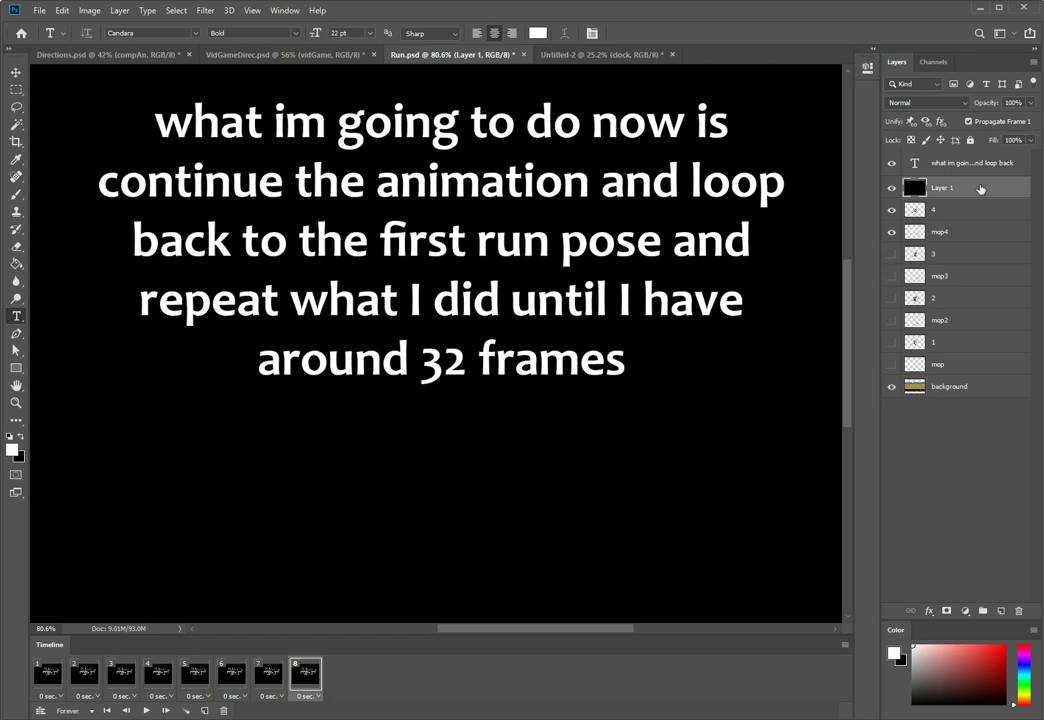
key(Delete)
click(983, 164)
key(Delete)
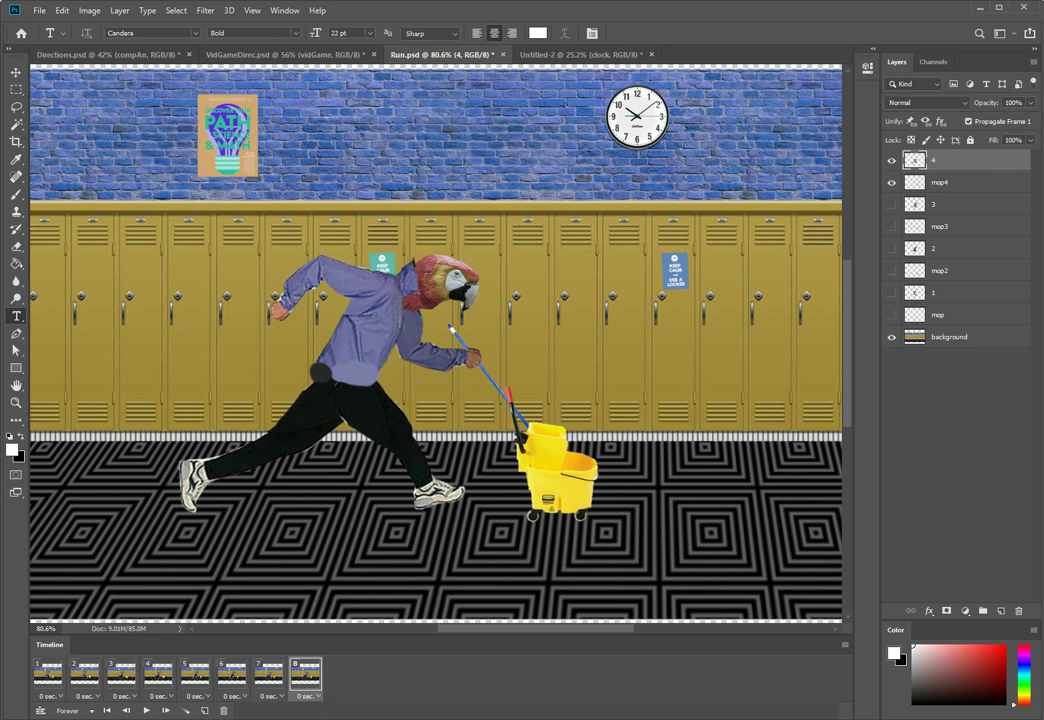
- Add frame 9 with layers 1 and mop shown instead of 4 and mop4, and duplicate it as frame 10
click(205, 711)
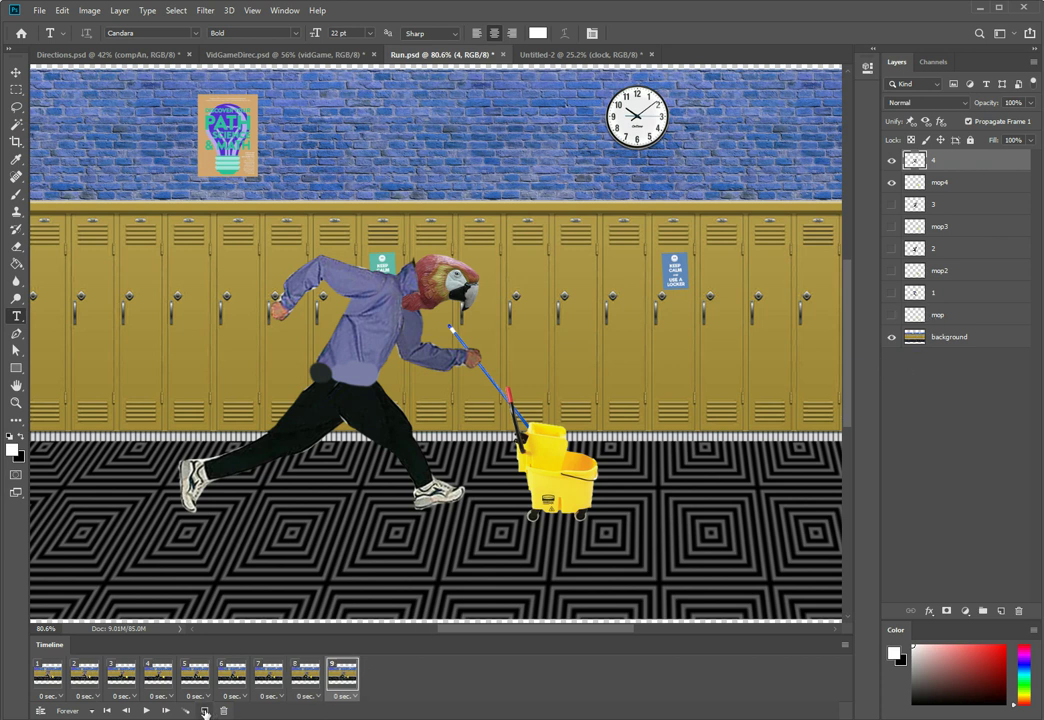
click(891, 182)
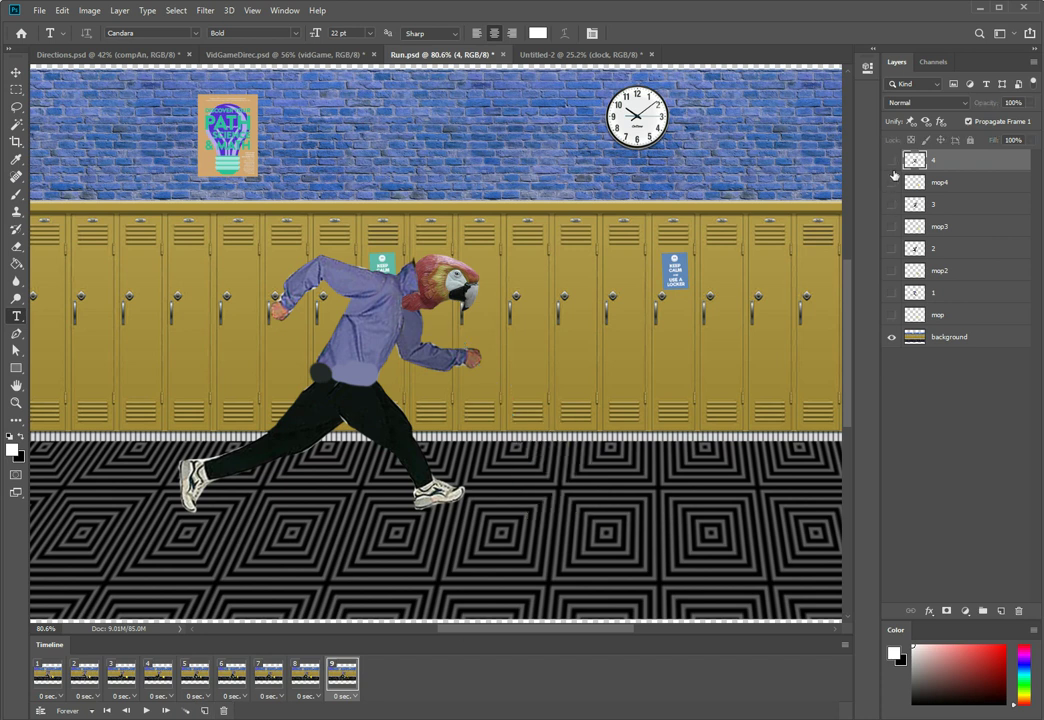
click(891, 160)
click(891, 314)
click(891, 292)
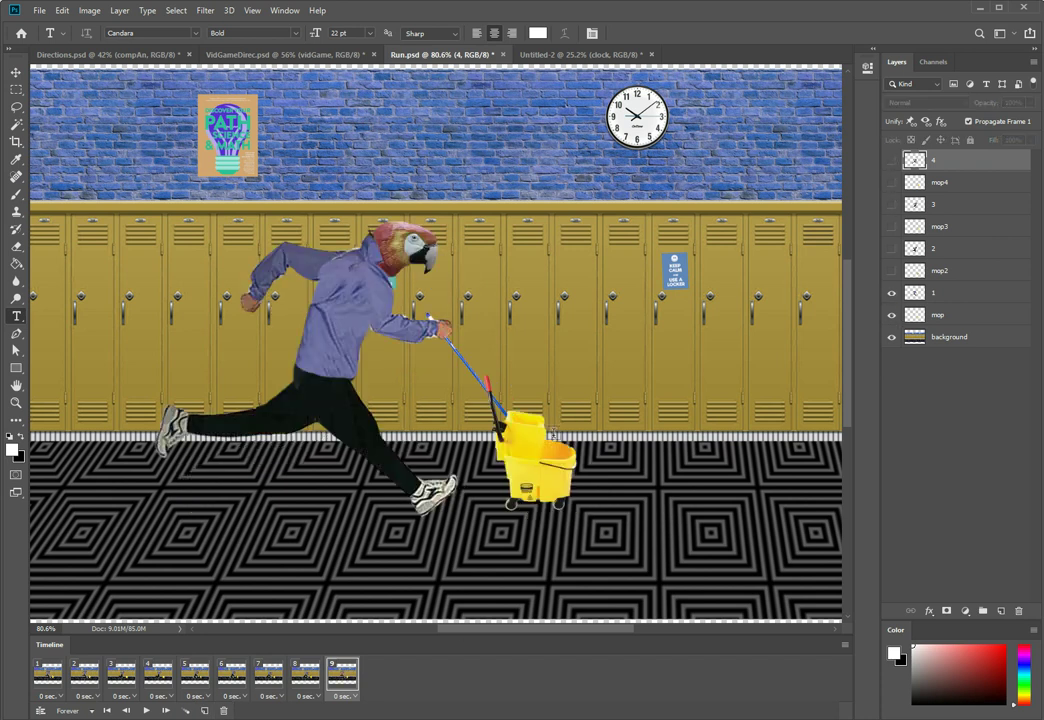
click(205, 711)
- Add frame 11 with layers 2 and mop2 shown instead of 1 and mop, and duplicate it as frame 12
click(205, 711)
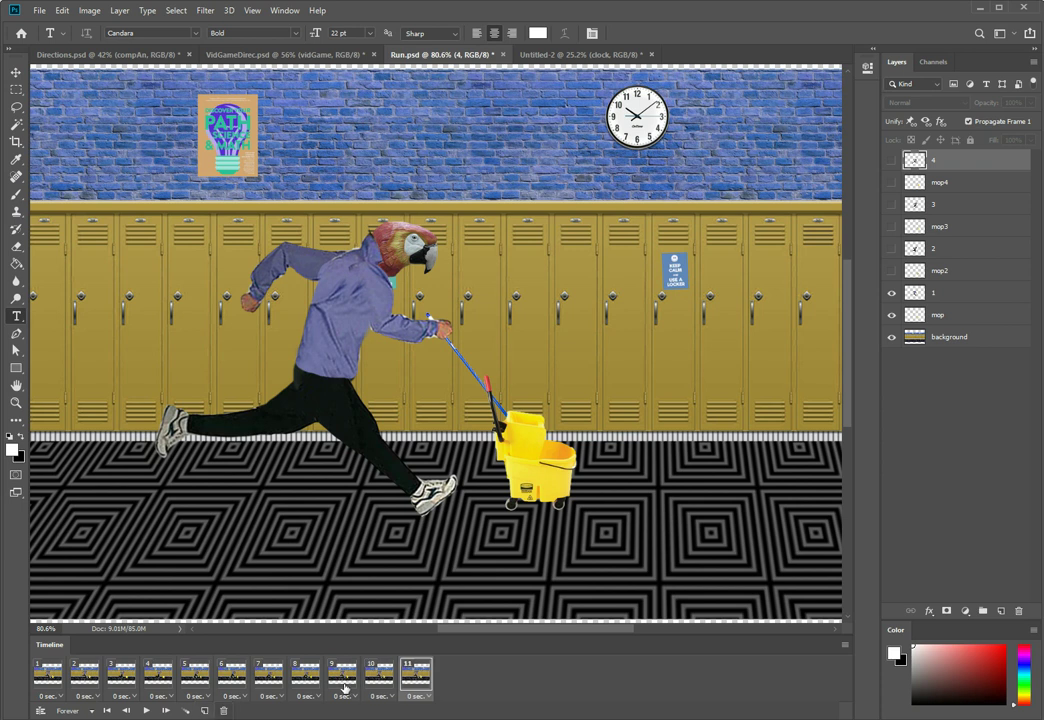
click(891, 314)
click(891, 292)
click(891, 270)
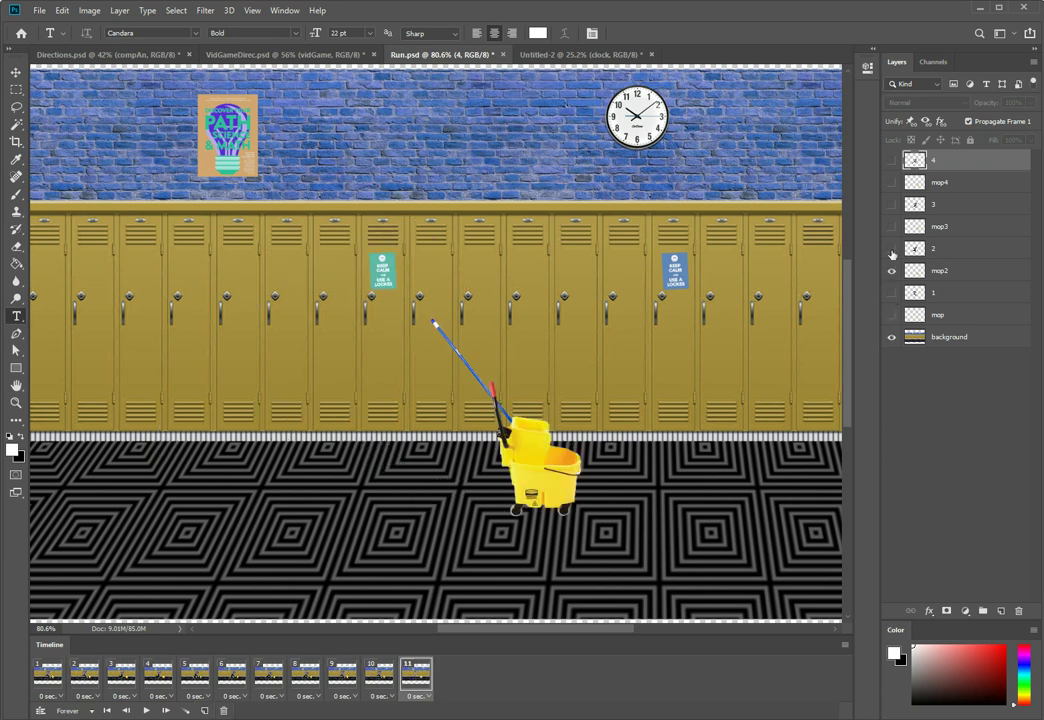
click(891, 248)
click(205, 711)
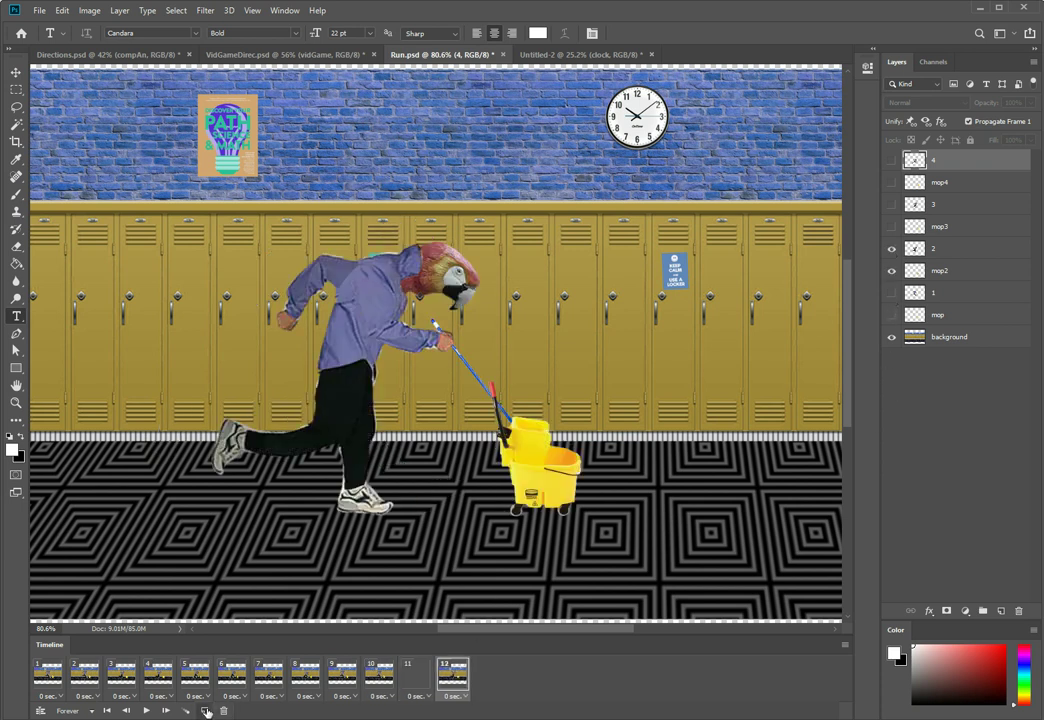
- Add frame 13 with layers 3 and mop3 shown instead of 2 and mop2, and duplicate it as frame 14
click(205, 711)
click(891, 270)
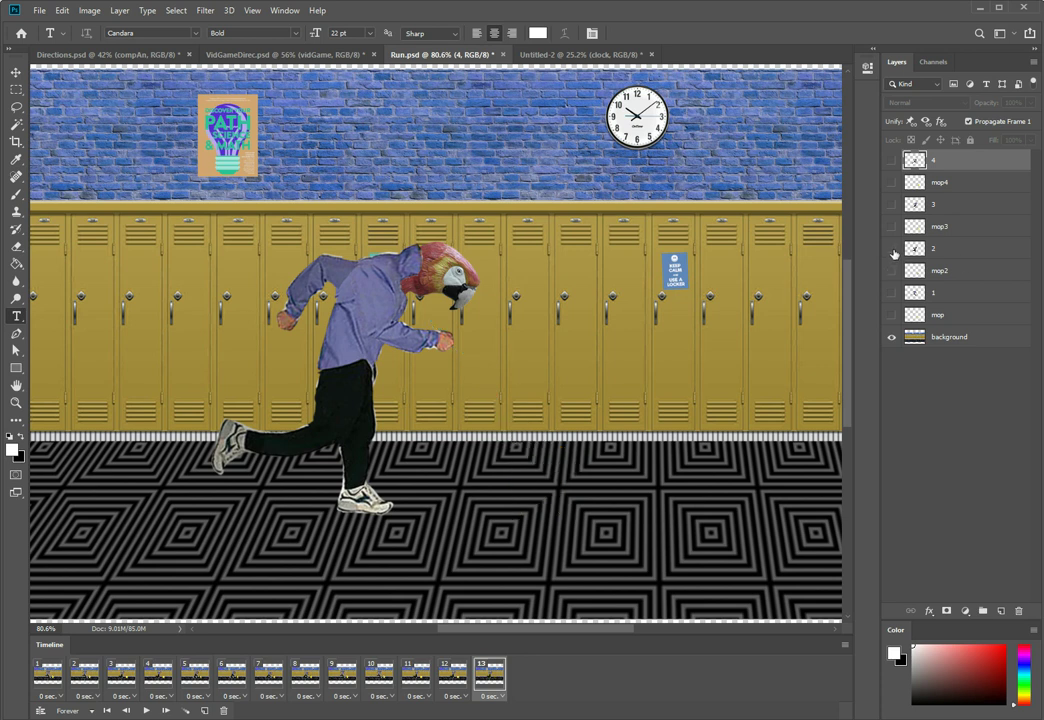
click(891, 248)
click(891, 226)
click(891, 204)
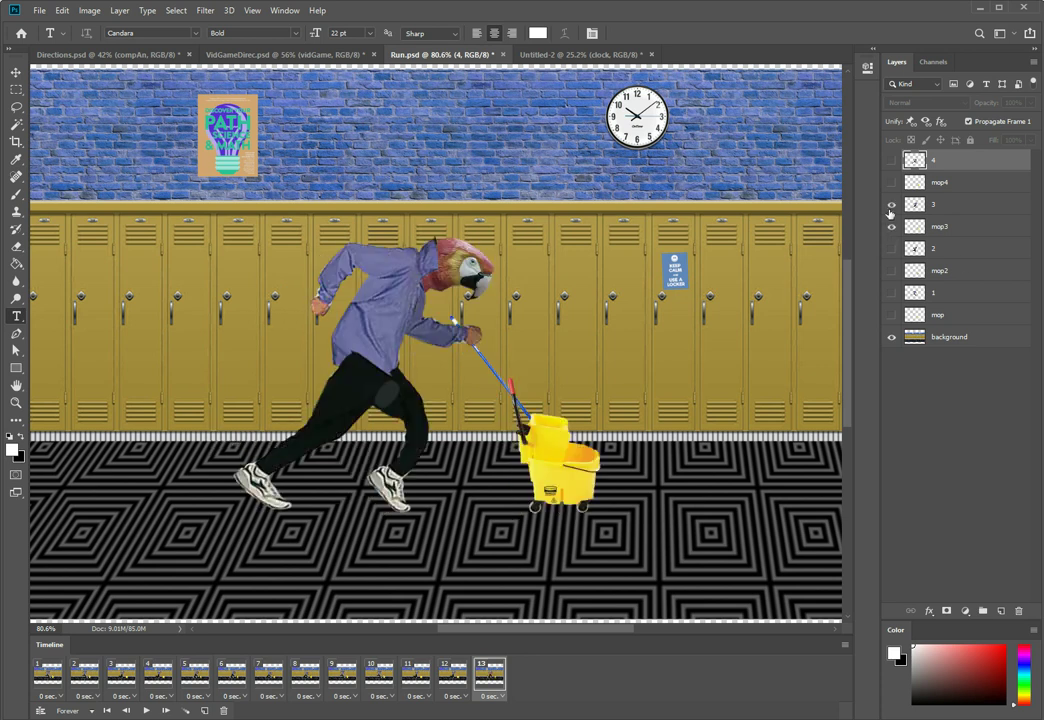
click(205, 711)
- Add frame 15 with layers 4 and mop4 shown instead of 3 and mop3, and duplicate it as frame 16
click(205, 711)
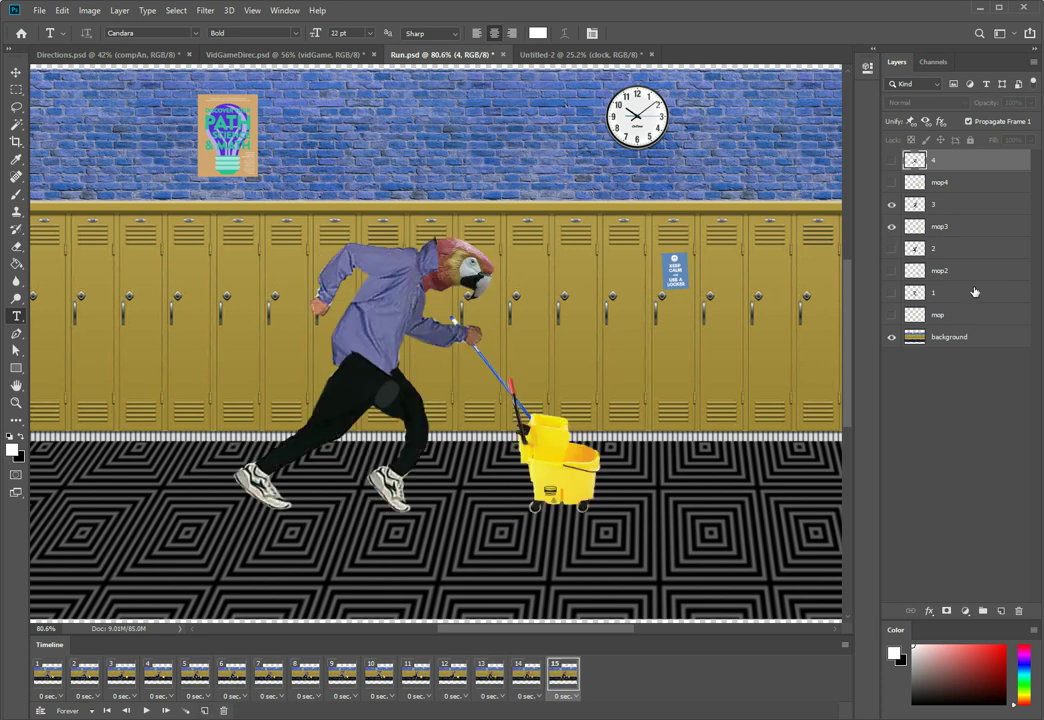
click(891, 226)
click(891, 204)
click(891, 182)
click(891, 160)
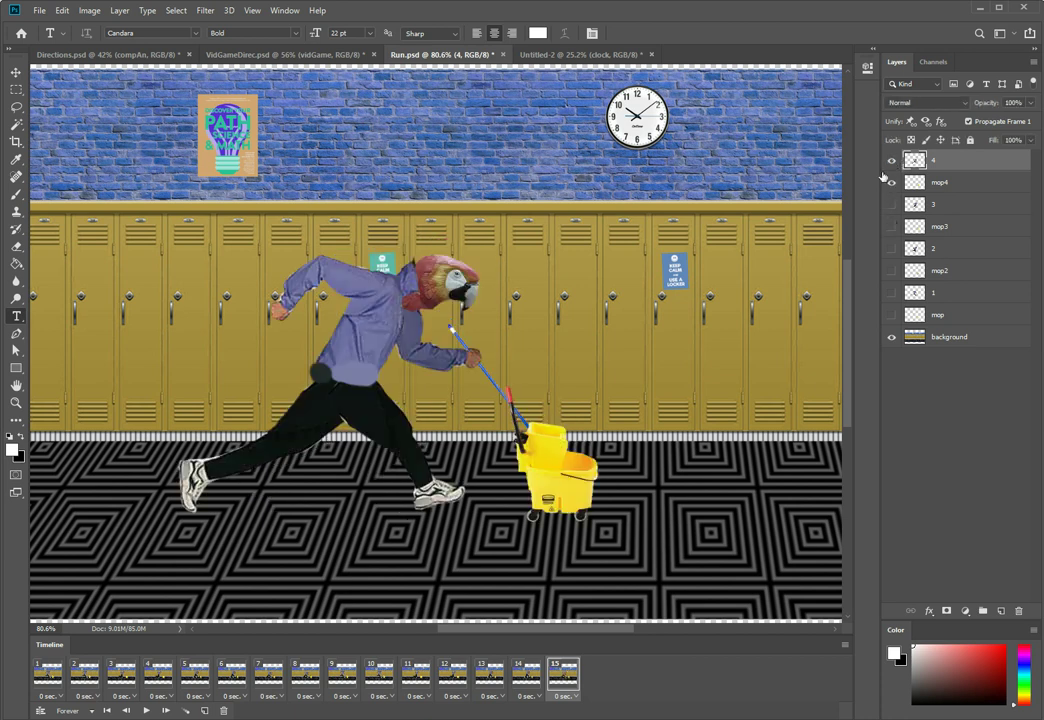
click(205, 711)
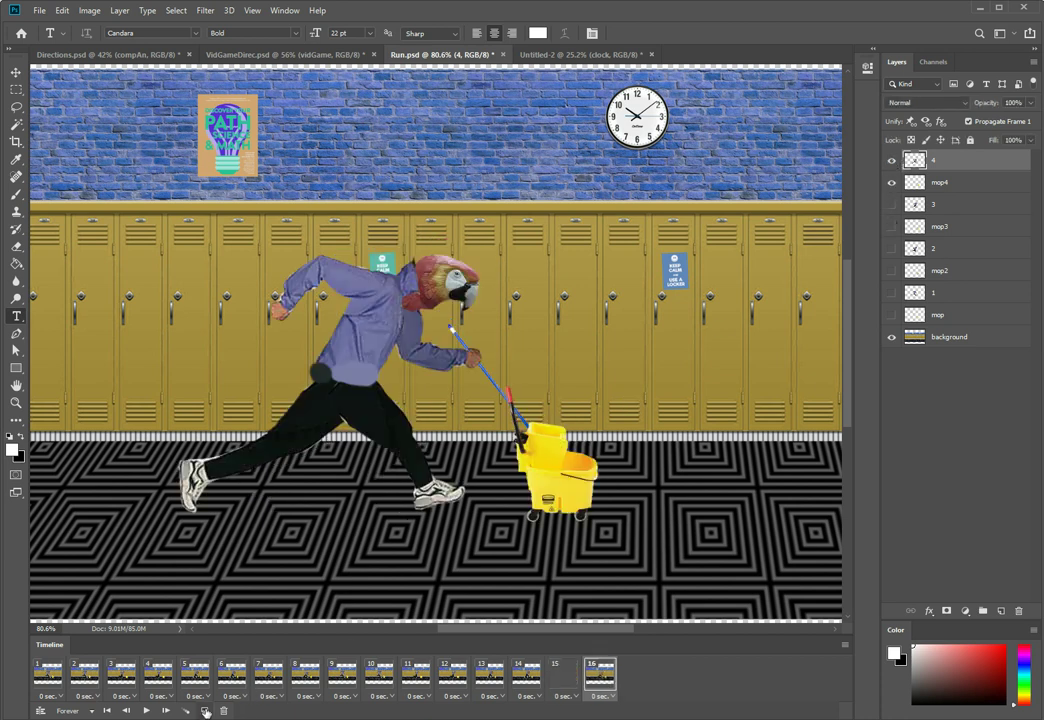
- Add frame 17 with layers 1 and mop shown instead of 4 and mop4, and duplicate it as frame 18
click(205, 711)
click(891, 182)
click(891, 160)
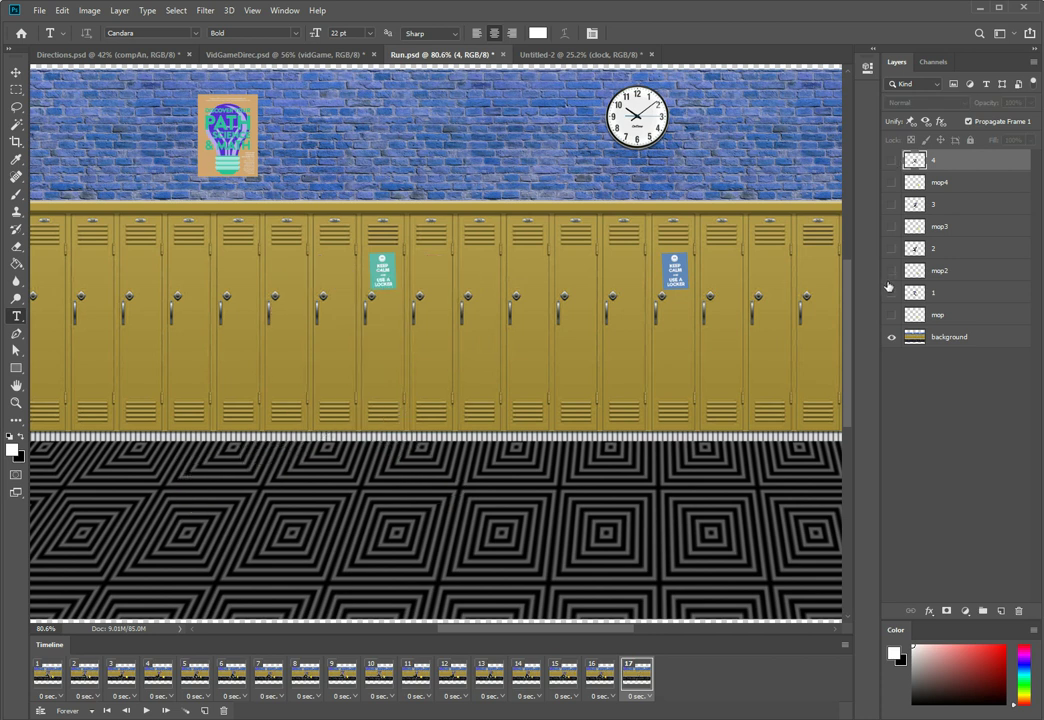
click(891, 314)
click(891, 292)
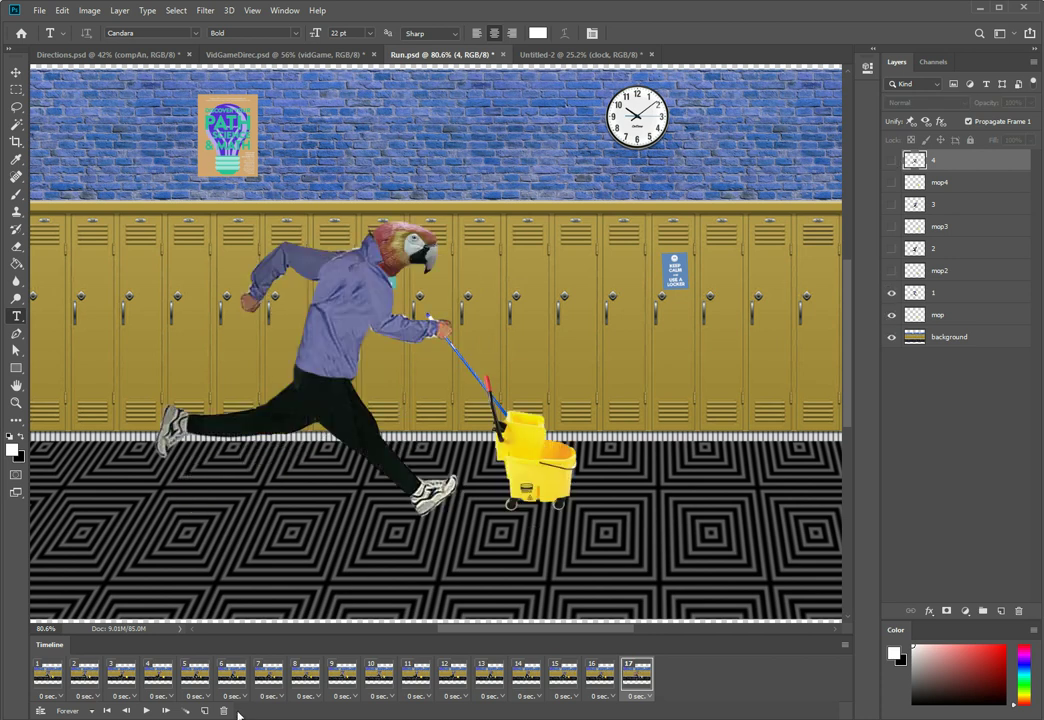
click(205, 711)
- Add frame 19 with layers 2 and mop2 shown instead of 1 and mop, and duplicate it as frame 20
click(205, 711)
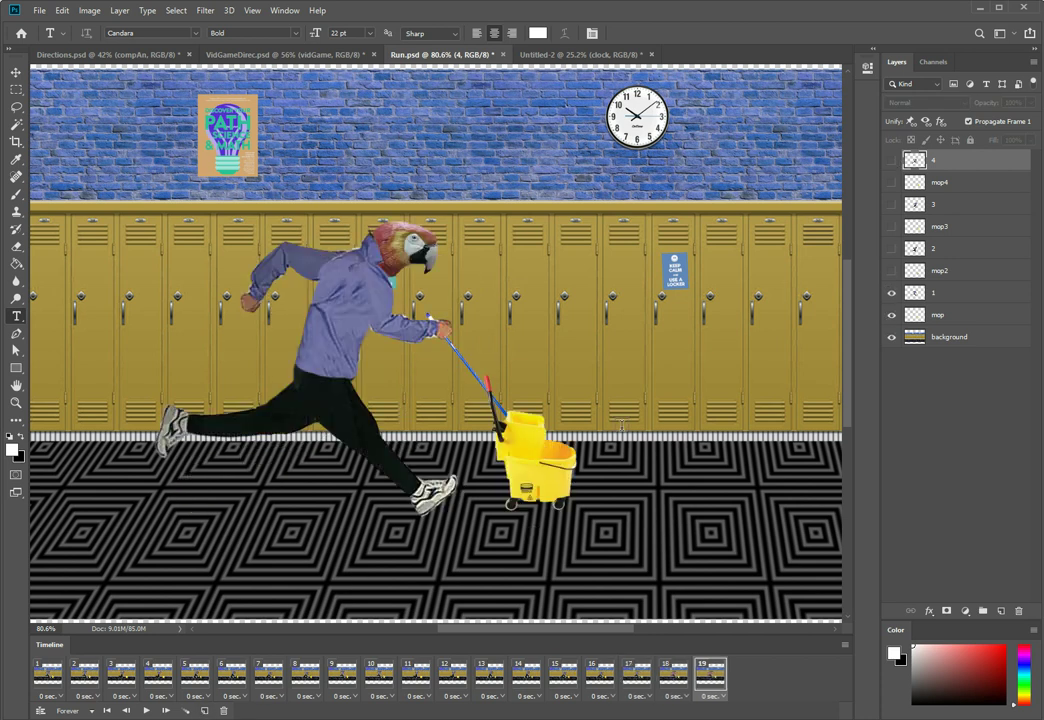
click(891, 292)
click(891, 314)
click(891, 270)
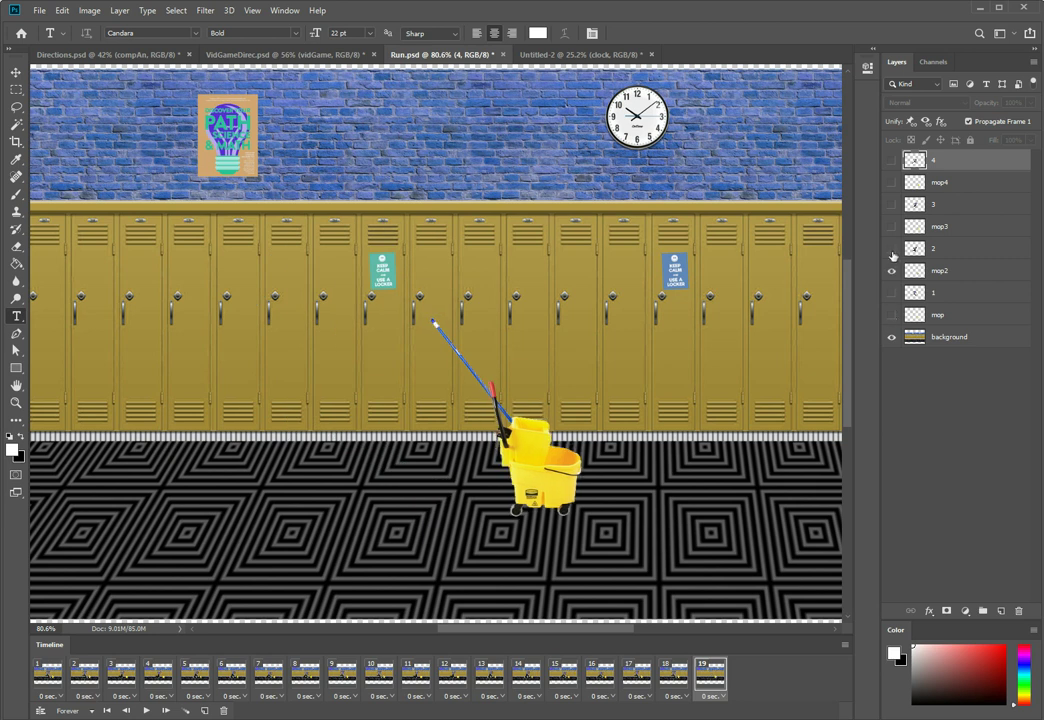
click(891, 248)
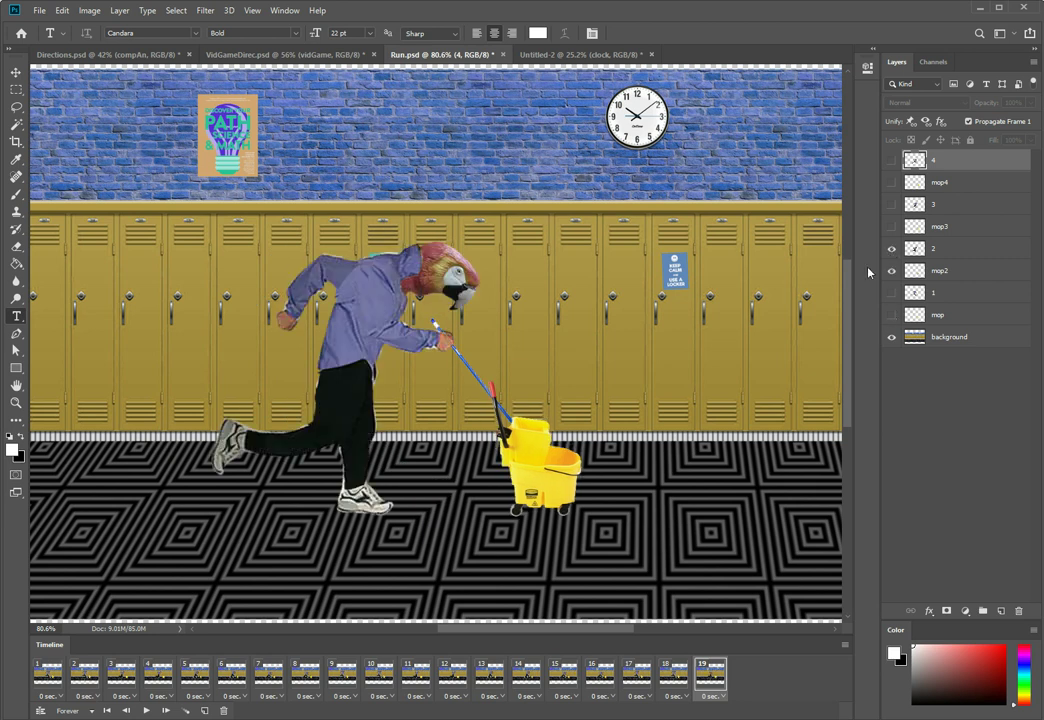
click(205, 711)
- Add frame 21 with layers 3 and mop3 shown instead of 2 and mop2, and duplicate it as frame 22
click(205, 711)
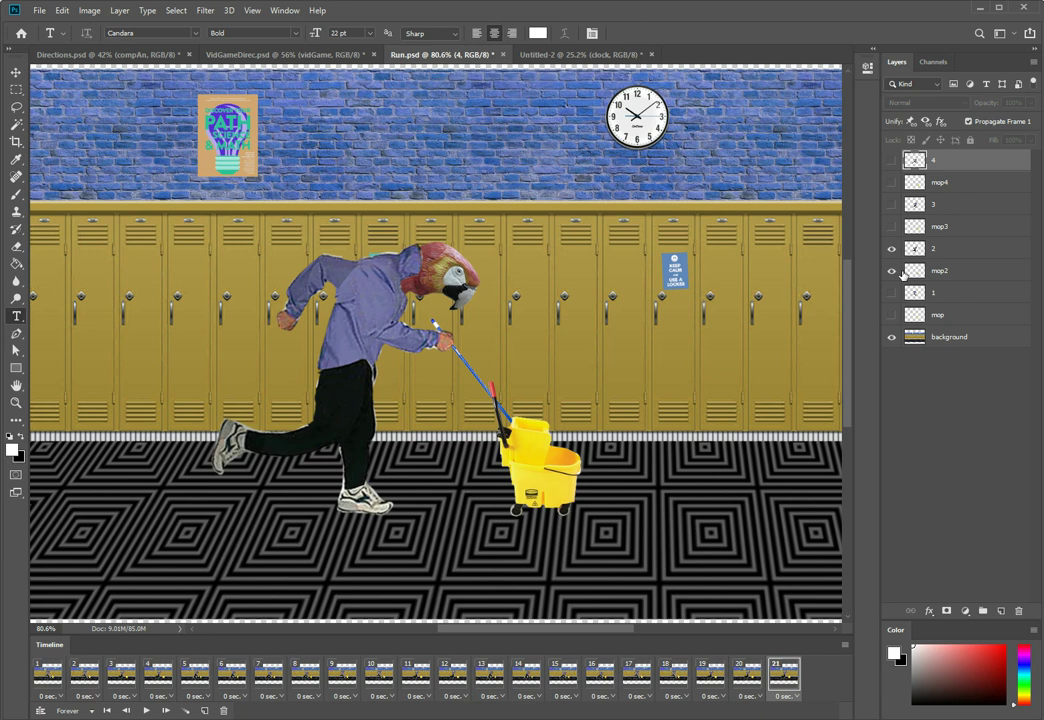
click(893, 270)
click(893, 248)
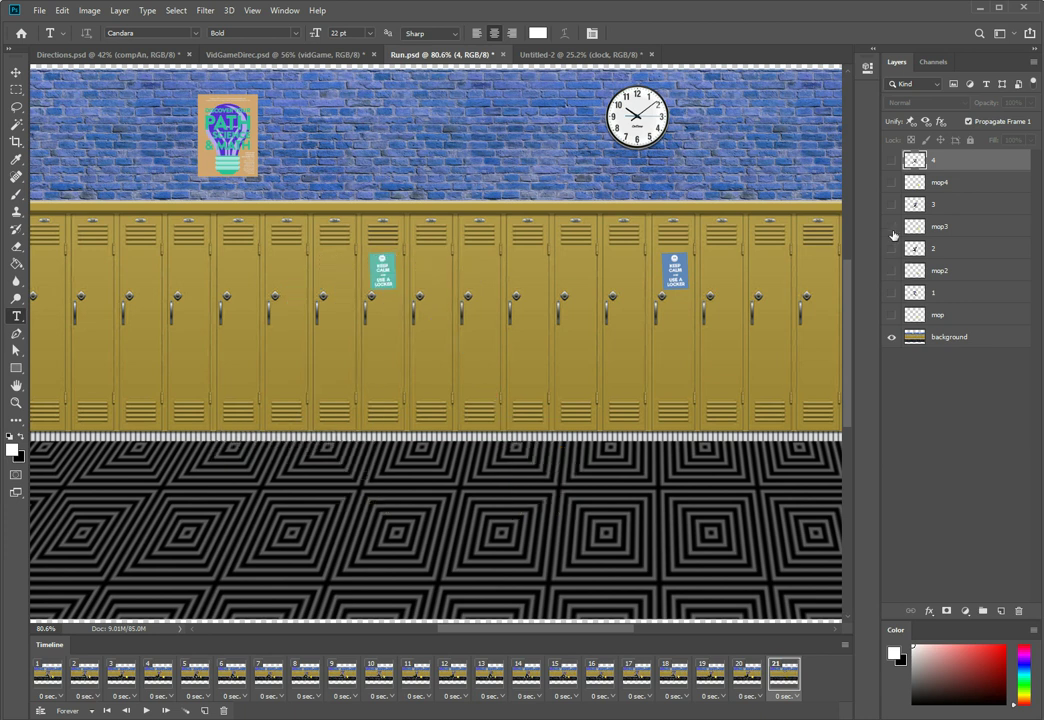
click(893, 226)
click(893, 204)
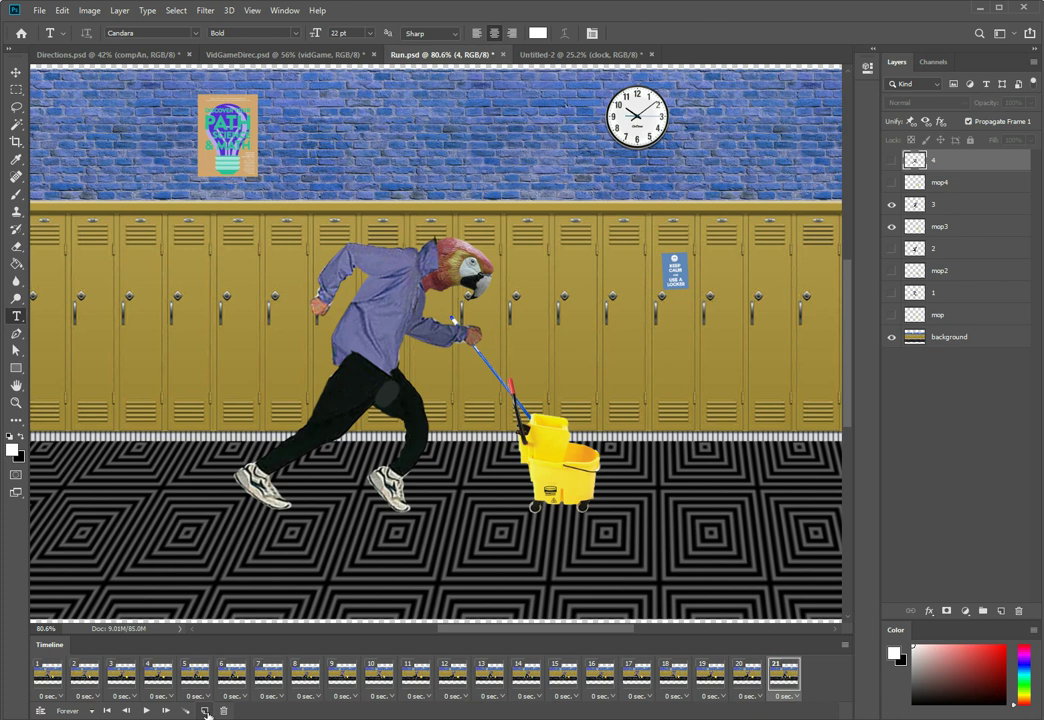
click(205, 709)
- Add frame 23 with layers 4 and mop4 shown instead of 3 and mop3, and duplicate it as frame 24
click(205, 709)
click(893, 226)
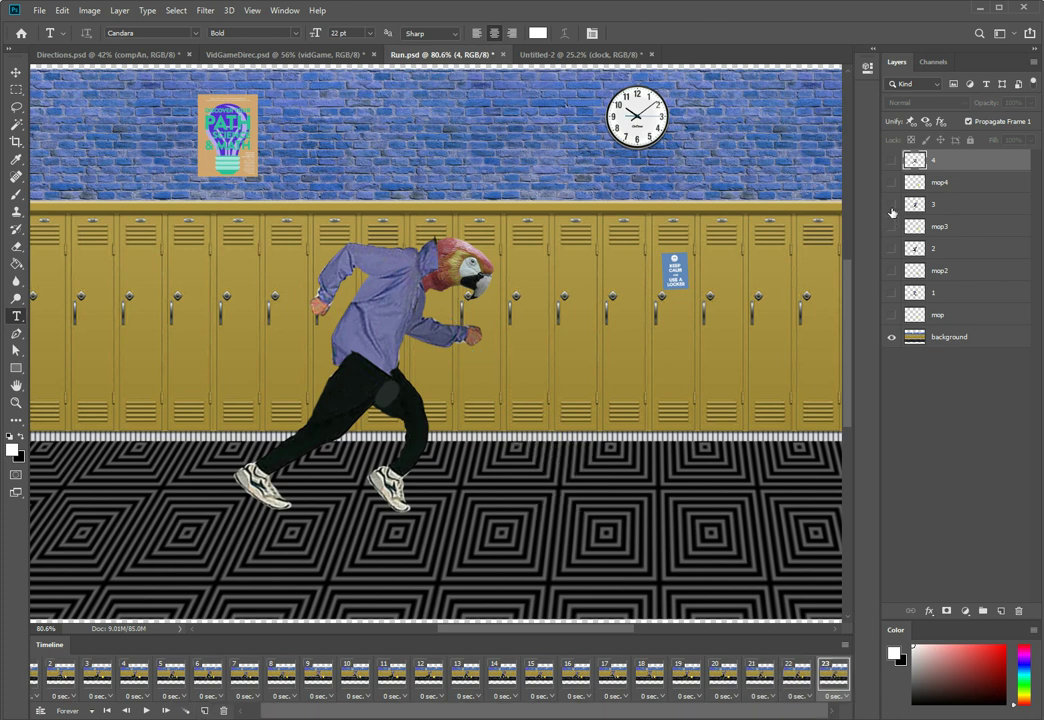
click(893, 204)
click(893, 182)
click(893, 160)
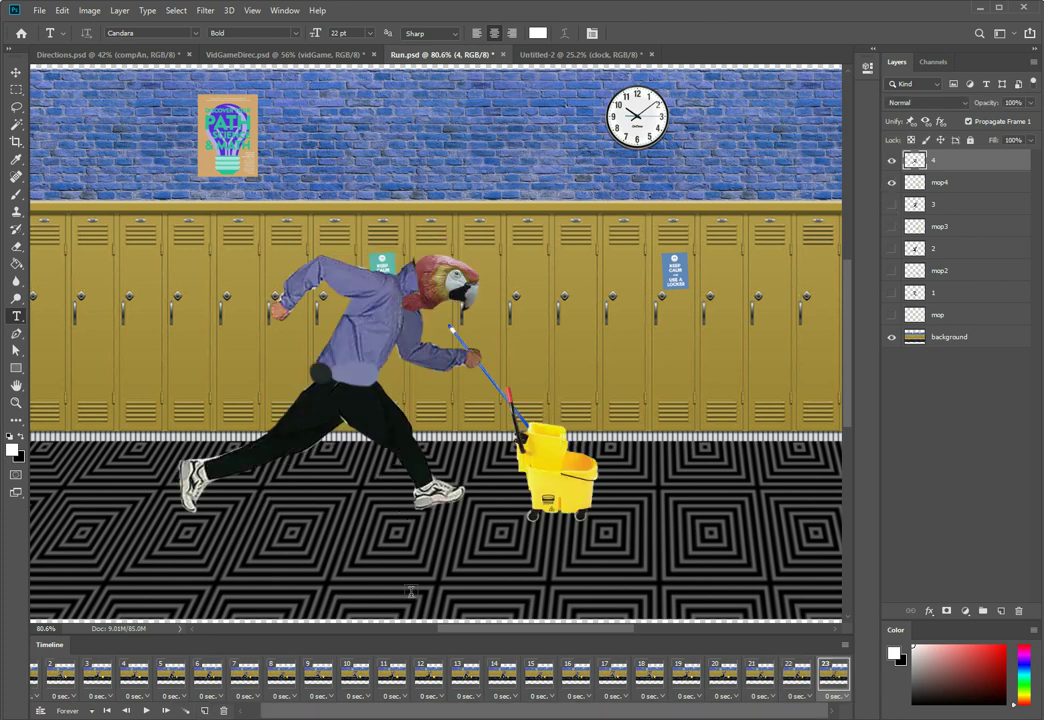
click(205, 710)
- Add frame 25 with layers 1 and mop shown instead of 4 and mop4, and duplicate it as frame 26
click(205, 710)
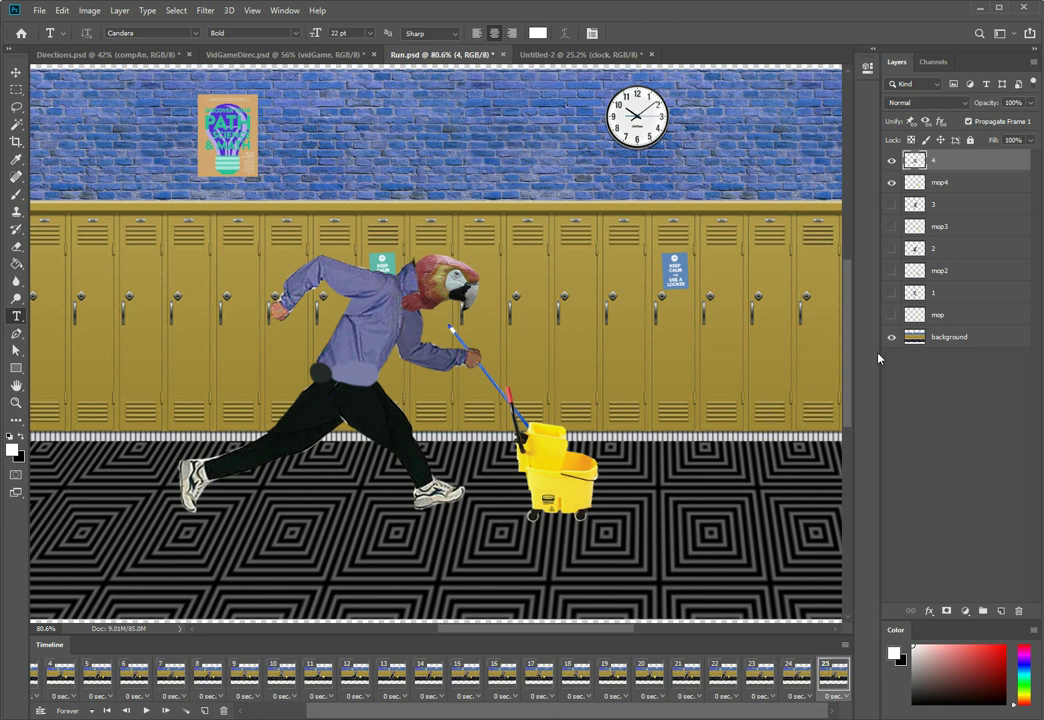
click(893, 314)
click(893, 292)
click(893, 182)
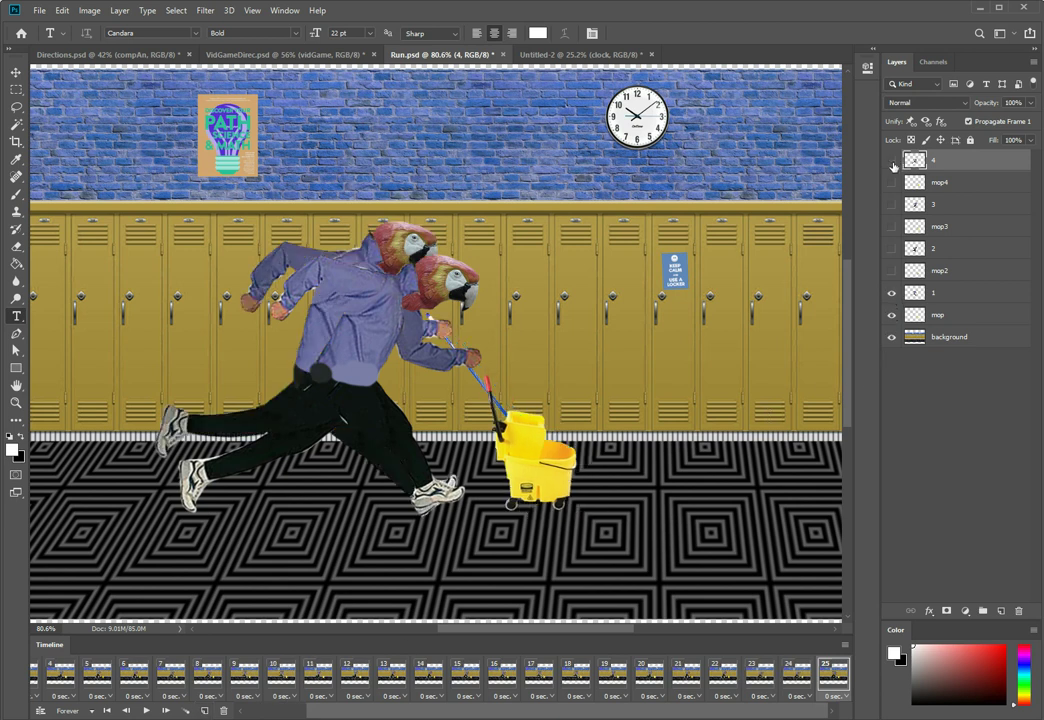
click(893, 160)
click(205, 710)
- Add frame 27 with layers 2 and mop2 shown instead of 1 and mop, and duplicate it as frame 28
click(205, 710)
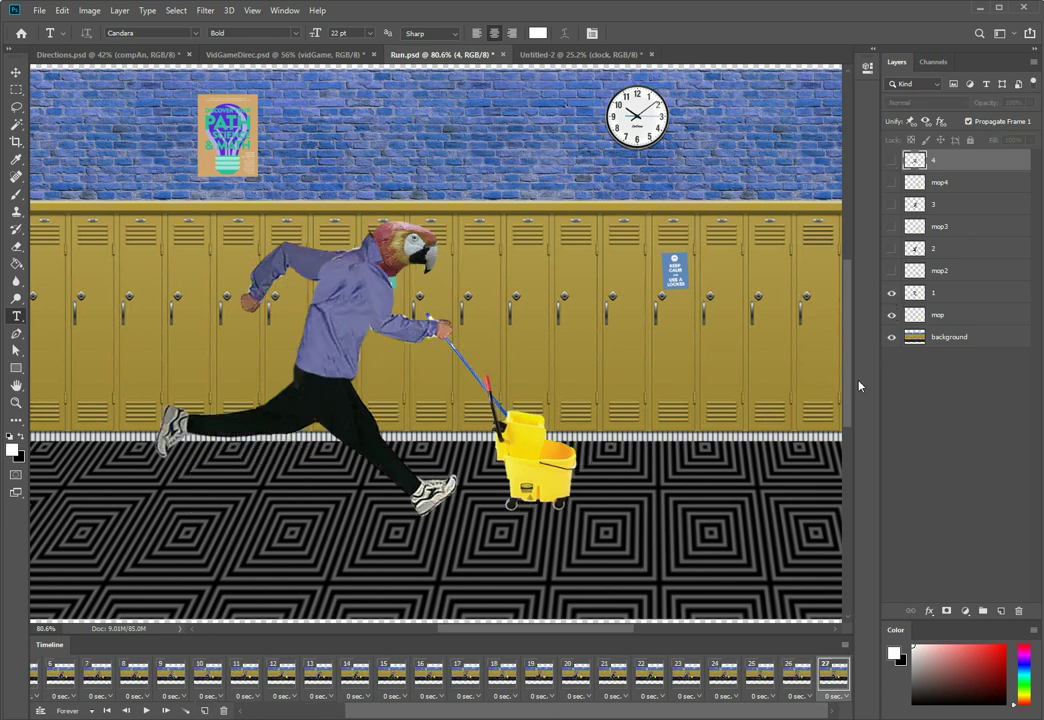
click(892, 314)
click(892, 292)
click(892, 270)
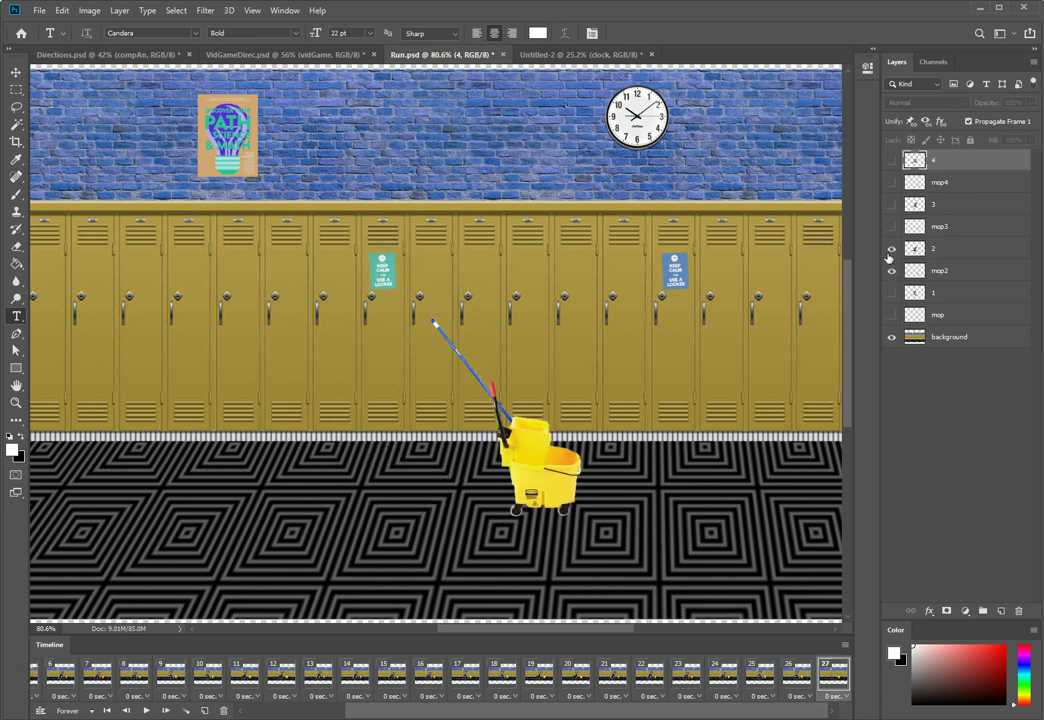
click(892, 248)
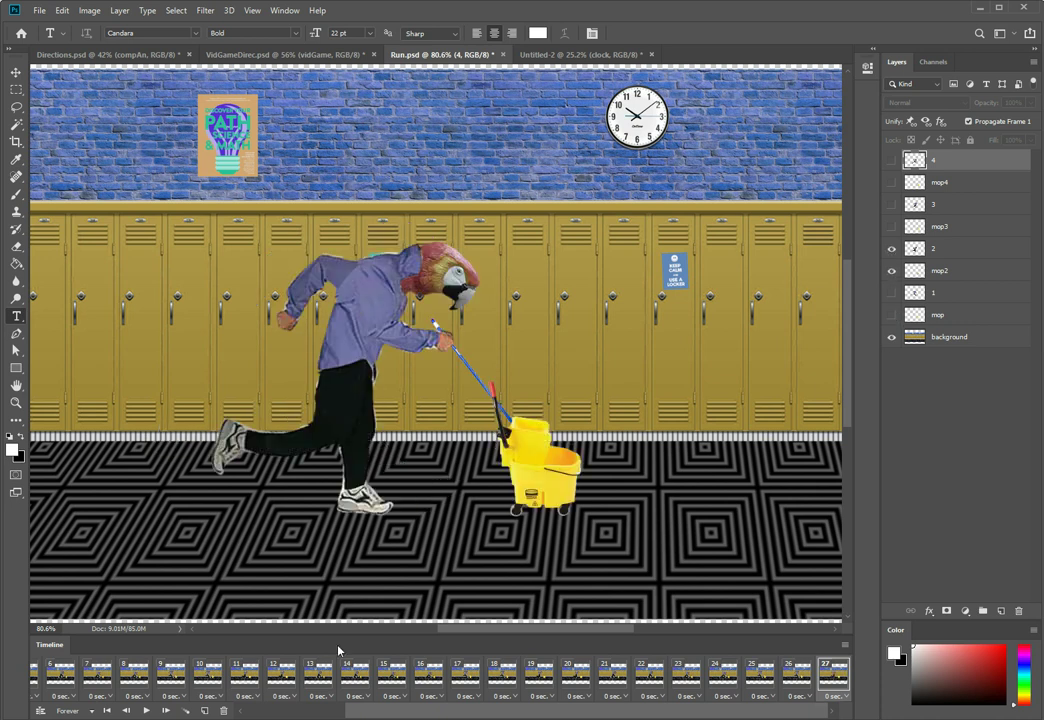
click(204, 710)
- Add frame 29 with layers 3 and mop3 shown instead of 2 and mop2, and duplicate it as frame 30
click(204, 710)
click(892, 270)
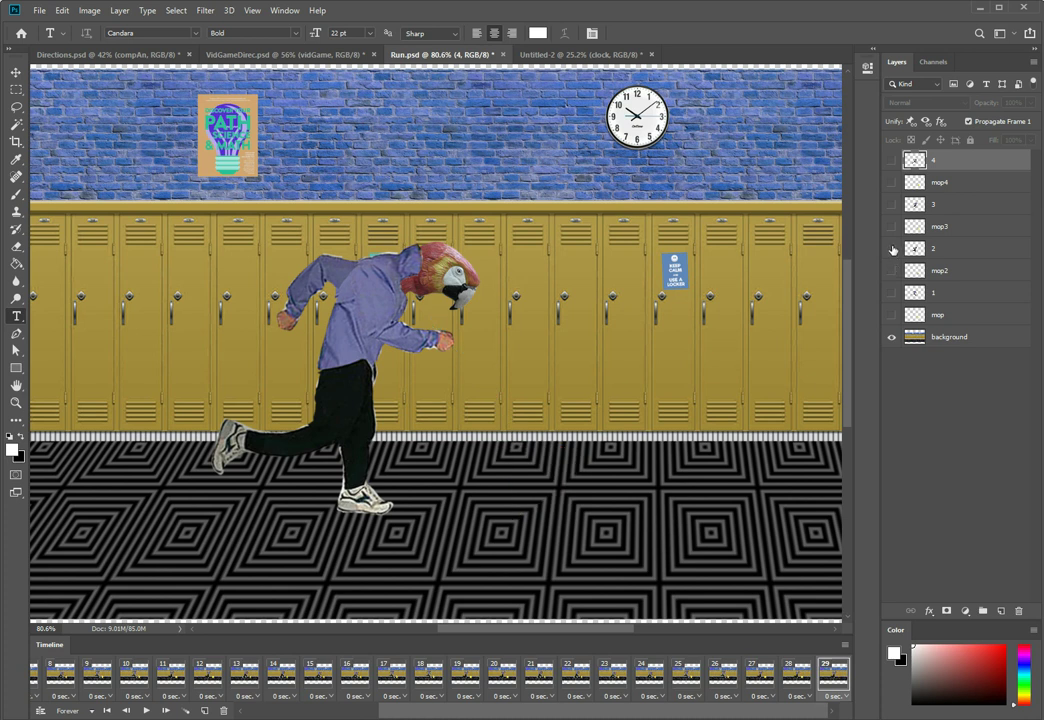
click(892, 248)
click(892, 226)
click(892, 204)
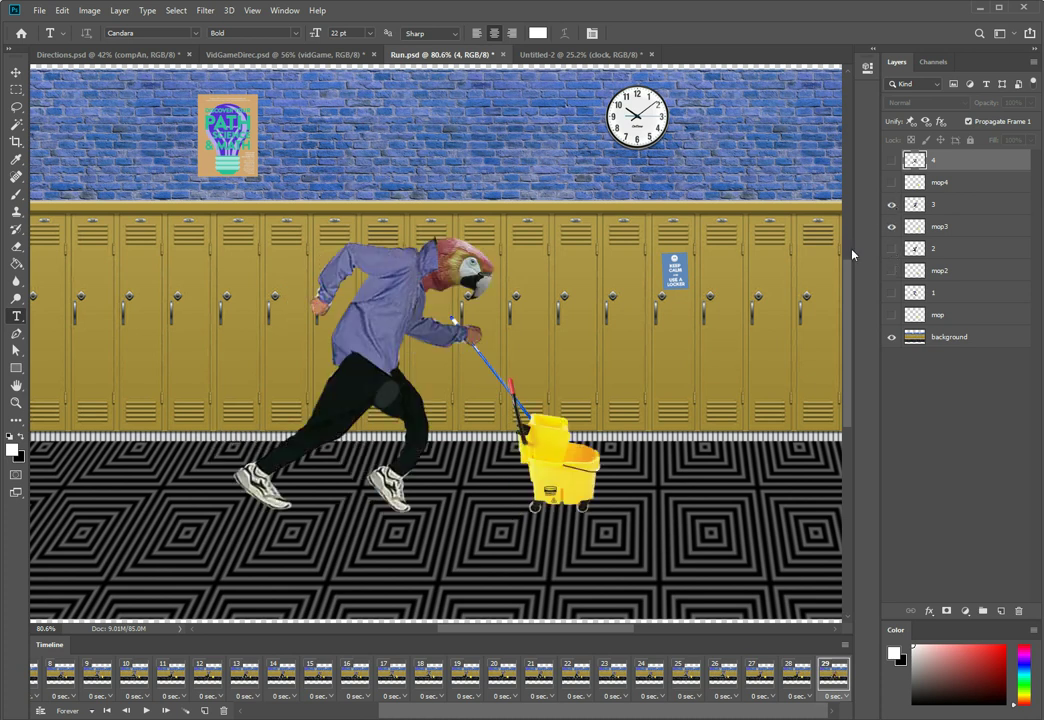
click(204, 710)
- Add frame 31 with layers 4 and mop4 shown instead of 3 and mop3, and duplicate it as frame 32
click(204, 710)
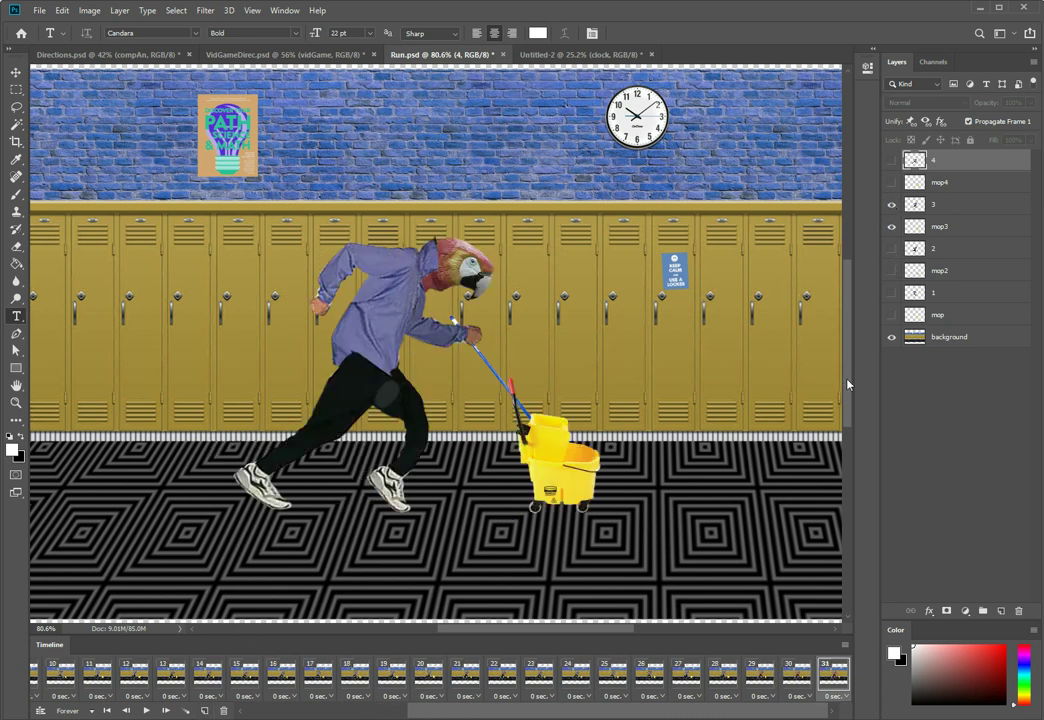
click(892, 226)
click(892, 204)
click(892, 182)
click(892, 160)
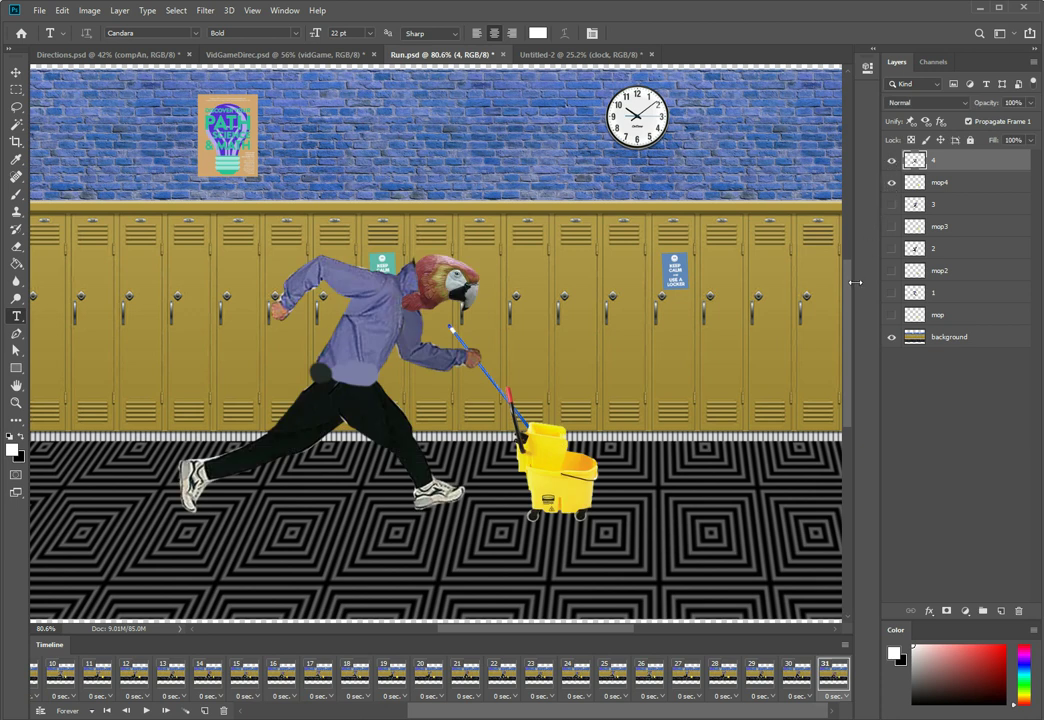
click(204, 710)
- Play the frame animation to check the run cycle, and stop the playback
click(146, 711)
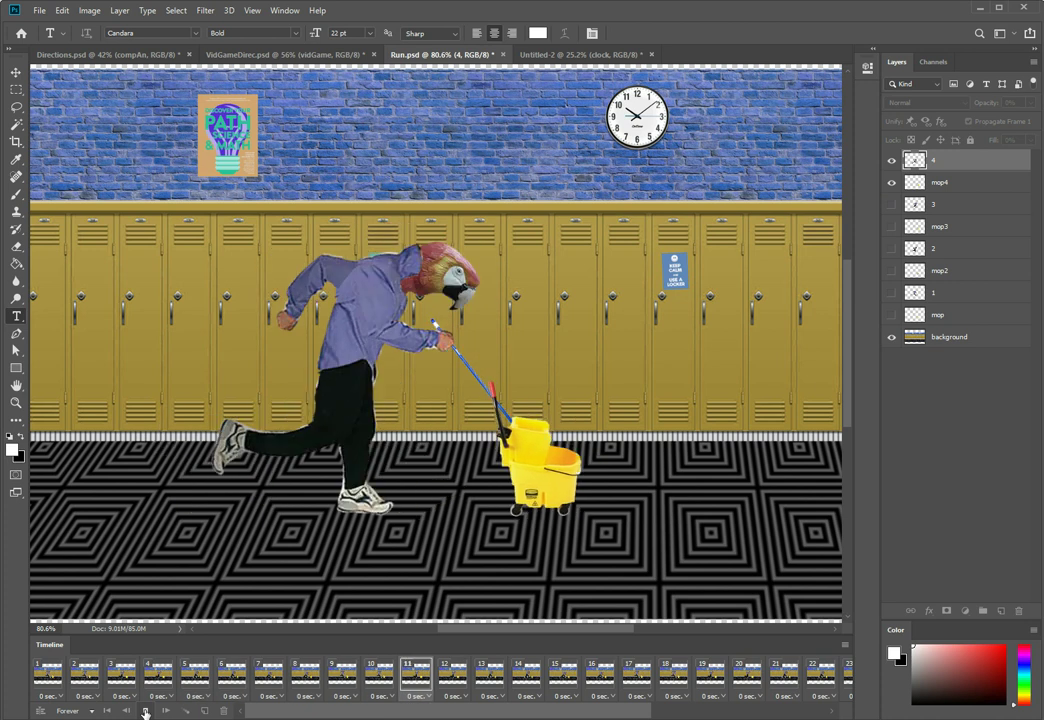
click(146, 711)
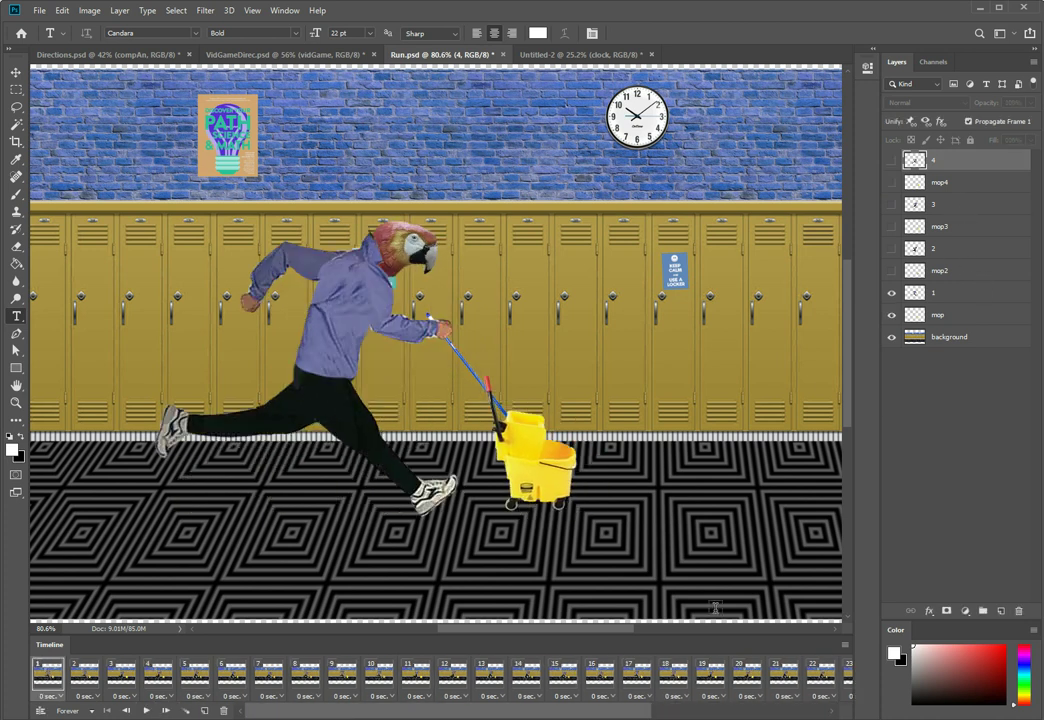
- Add frame 33 after frame 32 with layers 1 and mop shown instead of 4 and mop4, and duplicate it as frame 34
drag(694, 714, 828, 712)
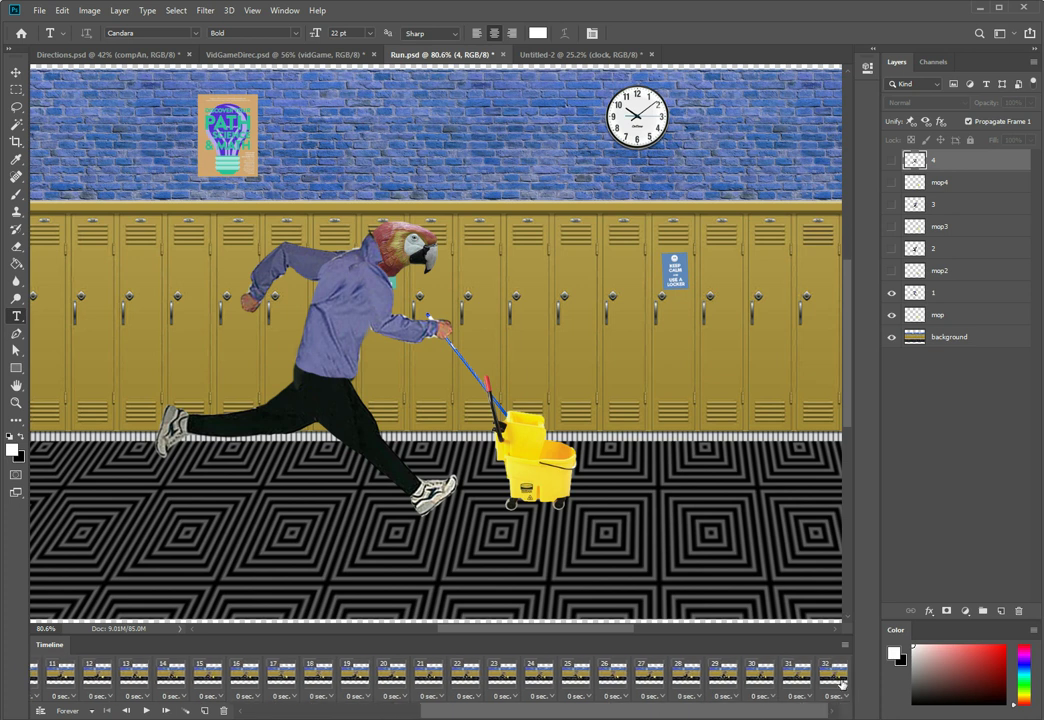
click(836, 676)
click(205, 711)
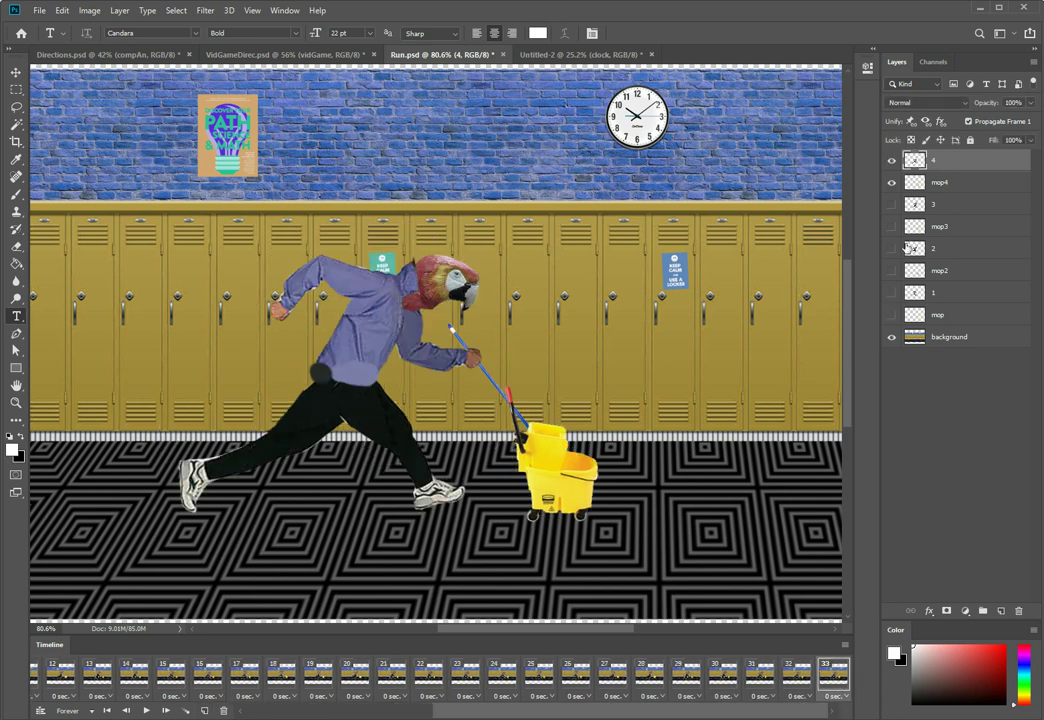
click(891, 314)
click(891, 292)
click(891, 182)
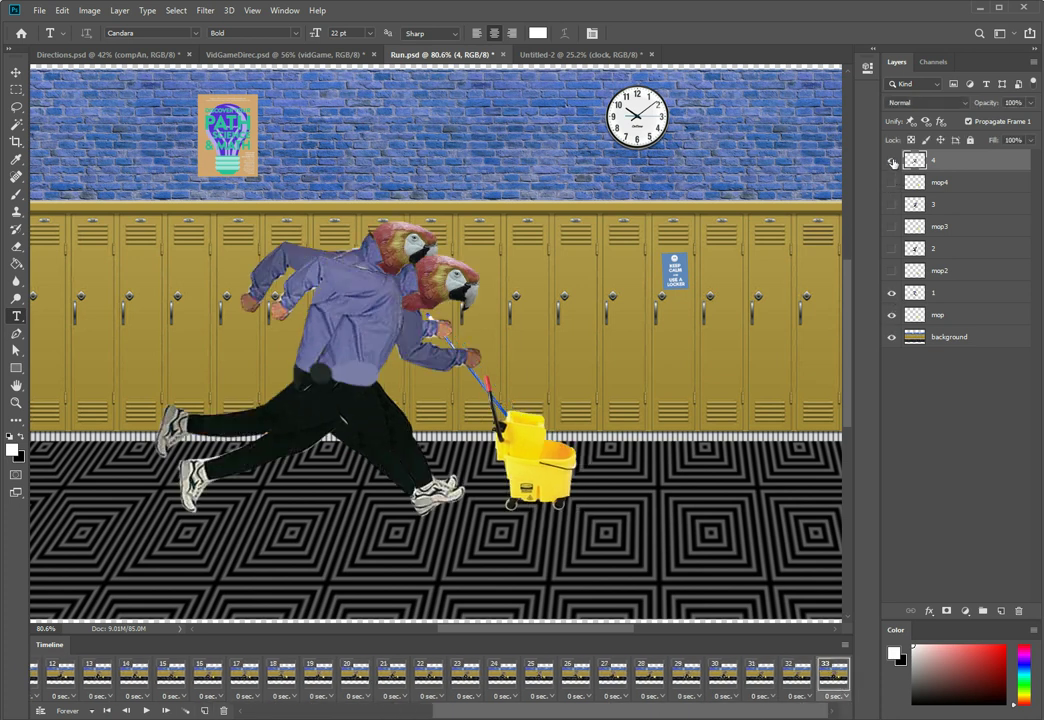
click(891, 160)
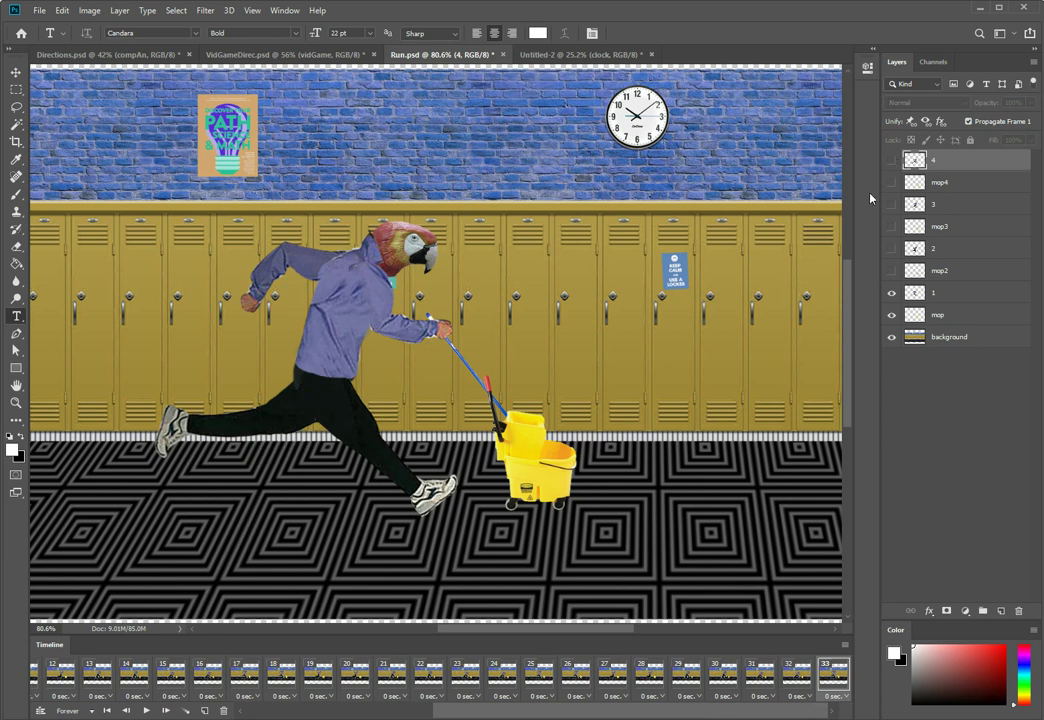
click(205, 711)
- Add frame 35 with layers 2 and mop2 shown instead of 1 and mop, and duplicate it as frame 36
click(205, 711)
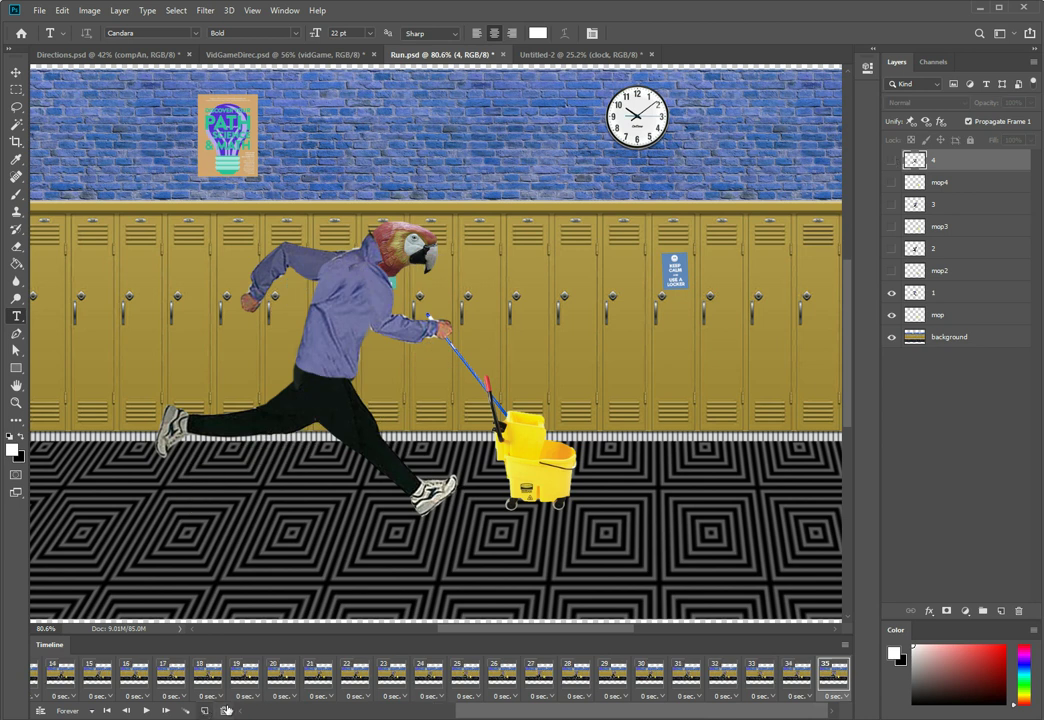
click(891, 292)
click(891, 314)
click(891, 270)
click(891, 248)
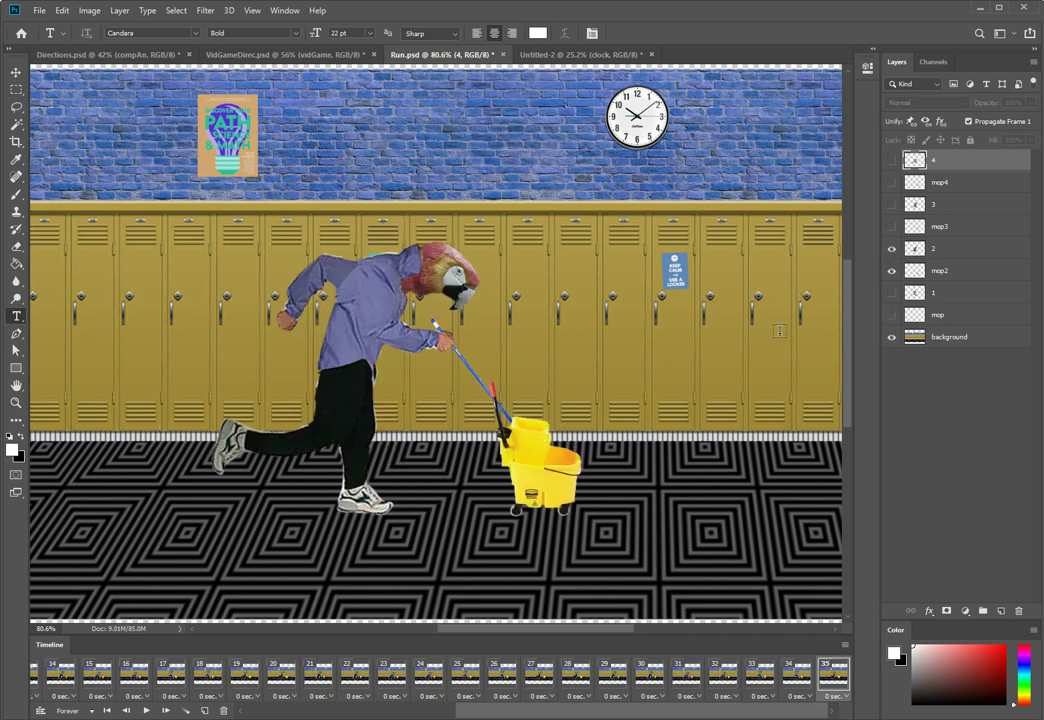
click(205, 711)
- Add frame 37 with layers 3 and mop3 shown instead of 2 and mop2, and duplicate it as frame 38
click(205, 711)
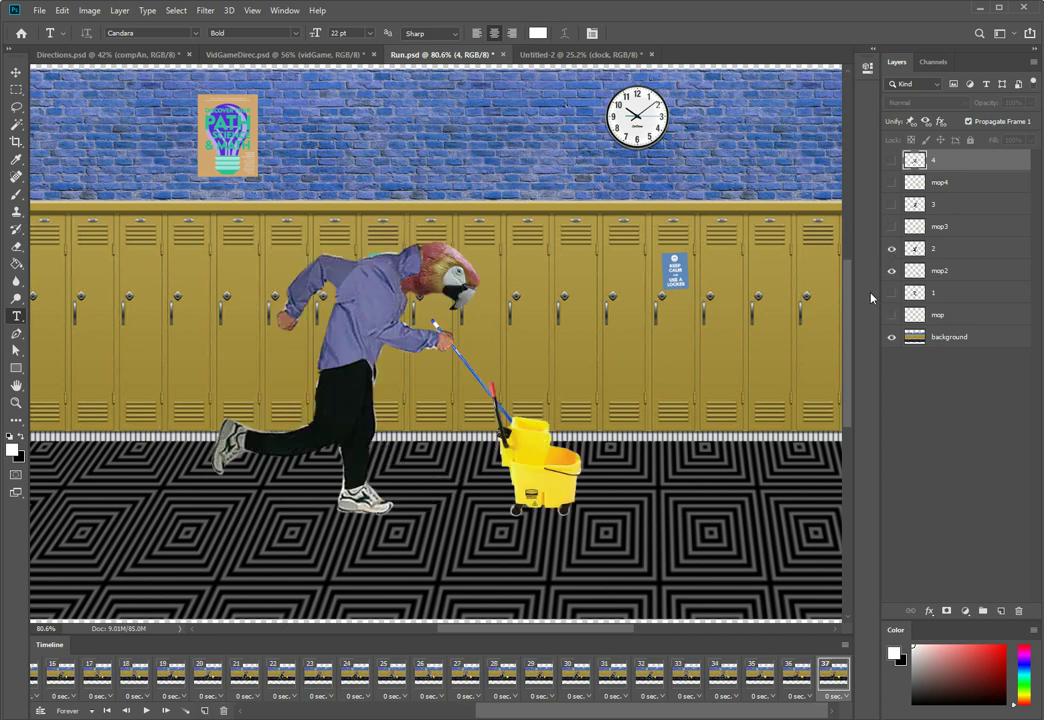
click(891, 270)
click(891, 248)
click(891, 226)
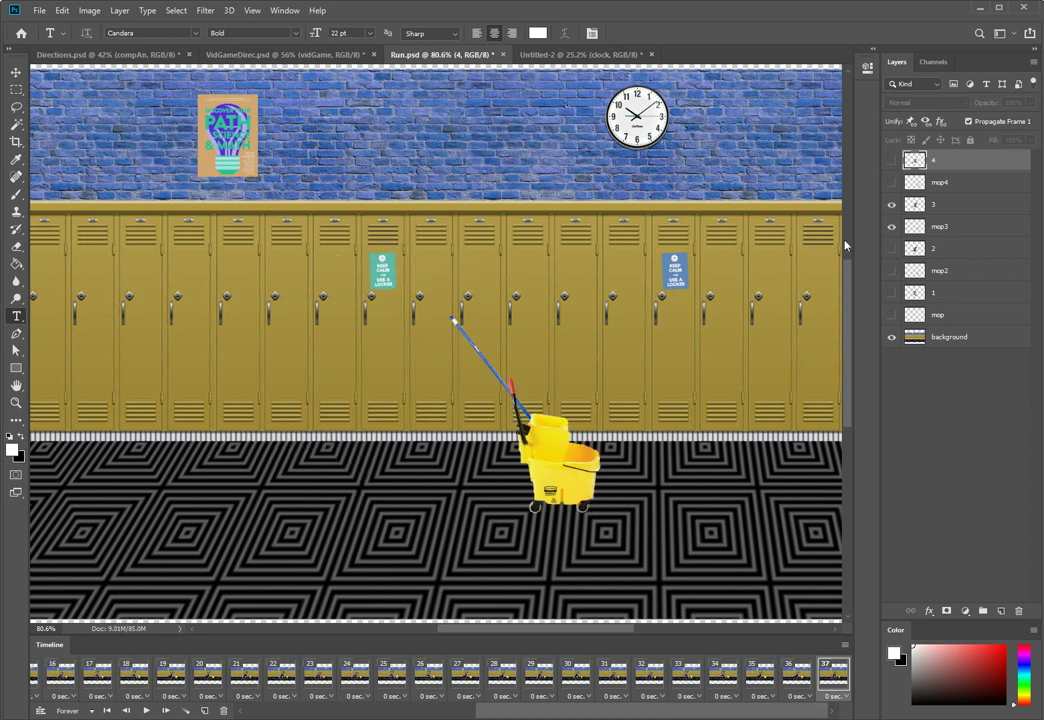
click(891, 204)
click(205, 711)
- Add frame 39 with layers 4 and mop4 shown instead of 3 and mop3, and duplicate it as frame 40
click(205, 711)
click(891, 226)
click(891, 204)
click(891, 182)
click(891, 160)
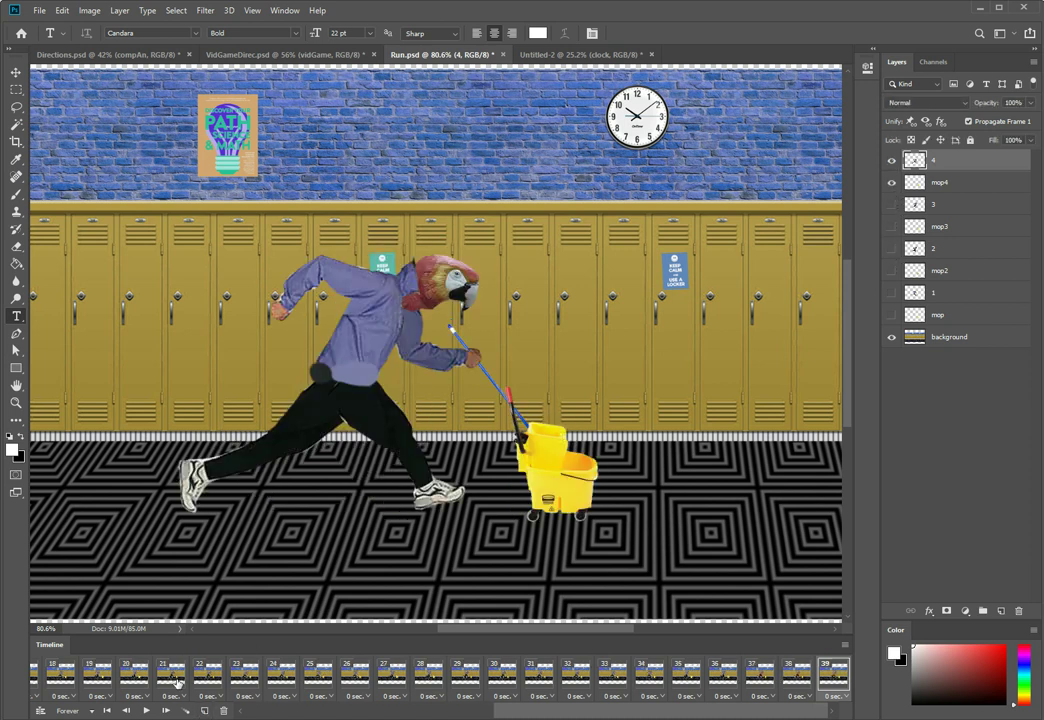
click(205, 711)
- Add frame 41 with layers 1 and mop shown instead of 4 and mop4, and duplicate it as frame 42
click(205, 711)
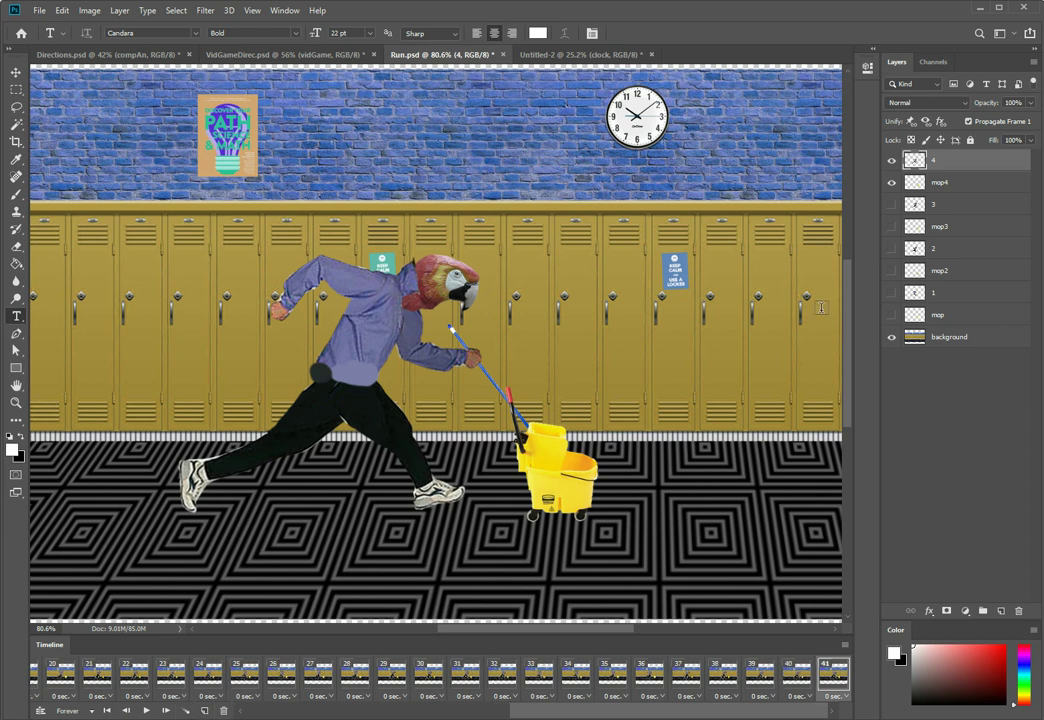
click(891, 314)
click(891, 292)
click(891, 182)
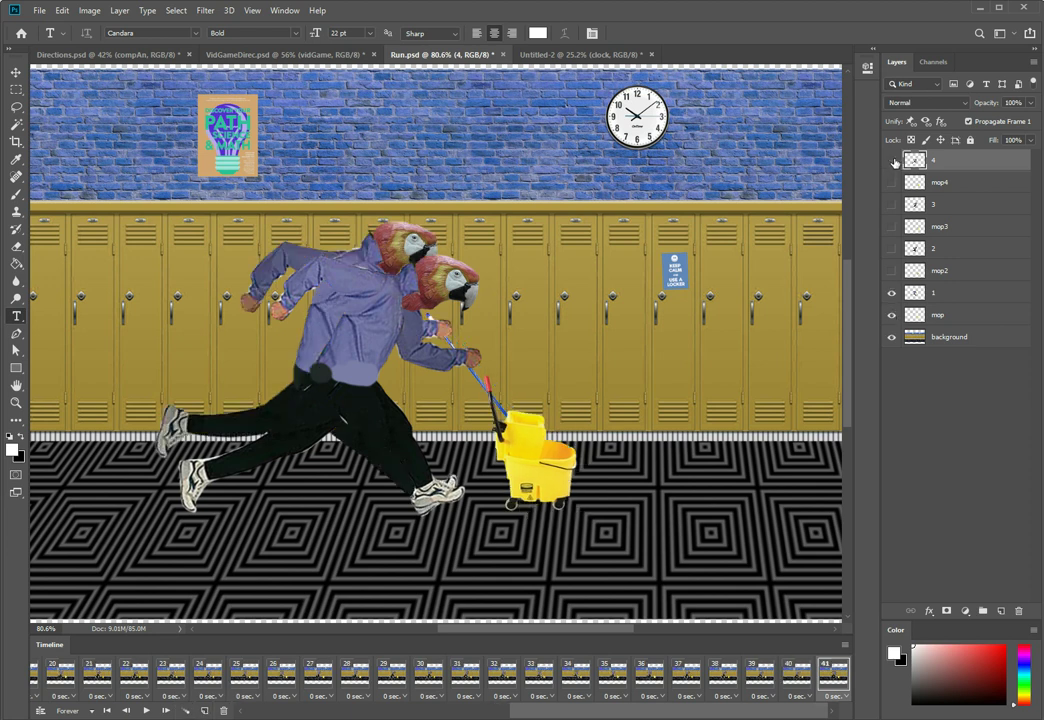
click(891, 160)
click(205, 711)
- Add frame 43 with layers 2 and mop2 shown instead of 1 and mop, and duplicate it as frame 44
click(205, 711)
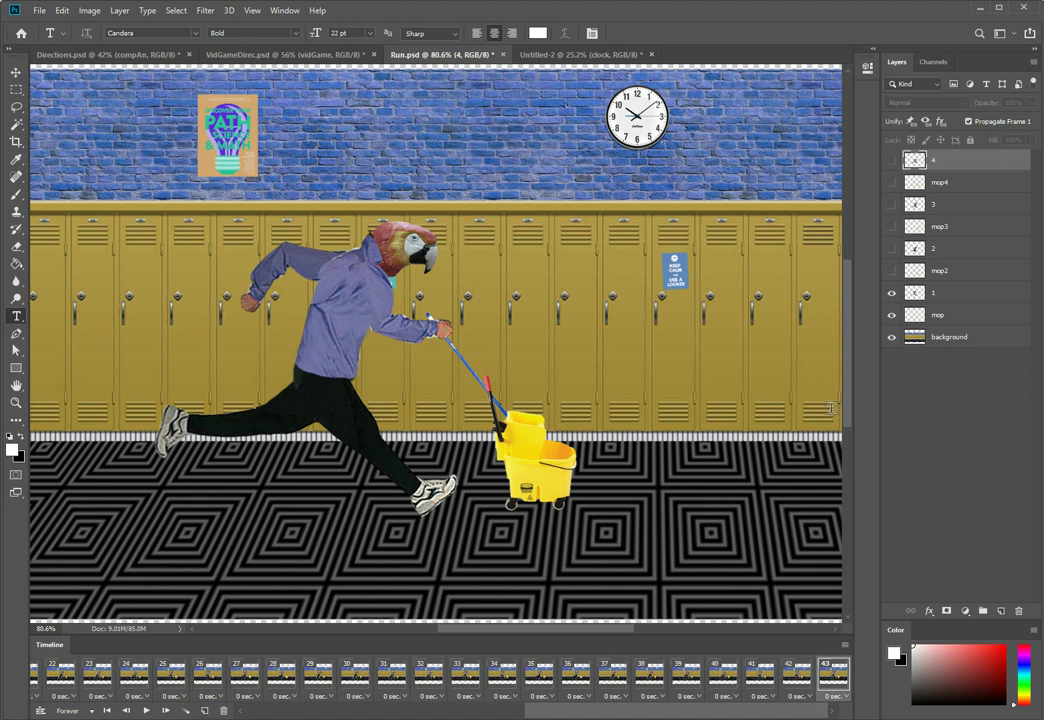
click(891, 314)
click(891, 292)
click(891, 270)
click(891, 248)
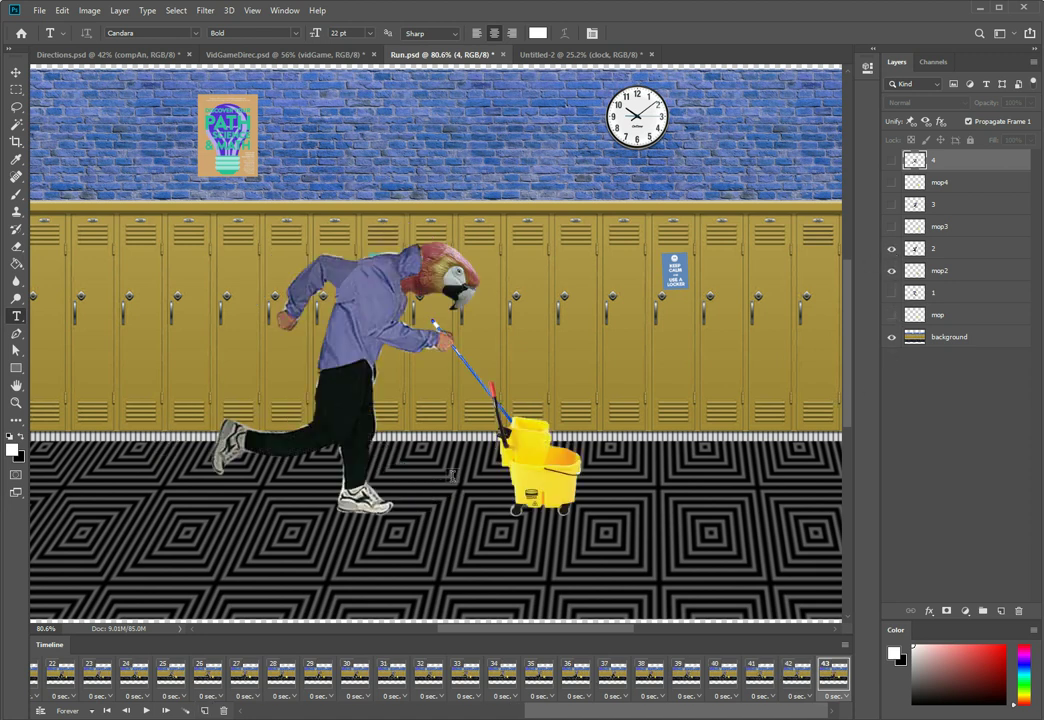
click(205, 711)
- Add frame 45 with layers 3 and mop3 shown instead of 2 and mop2, and duplicate it as frame 46
click(205, 711)
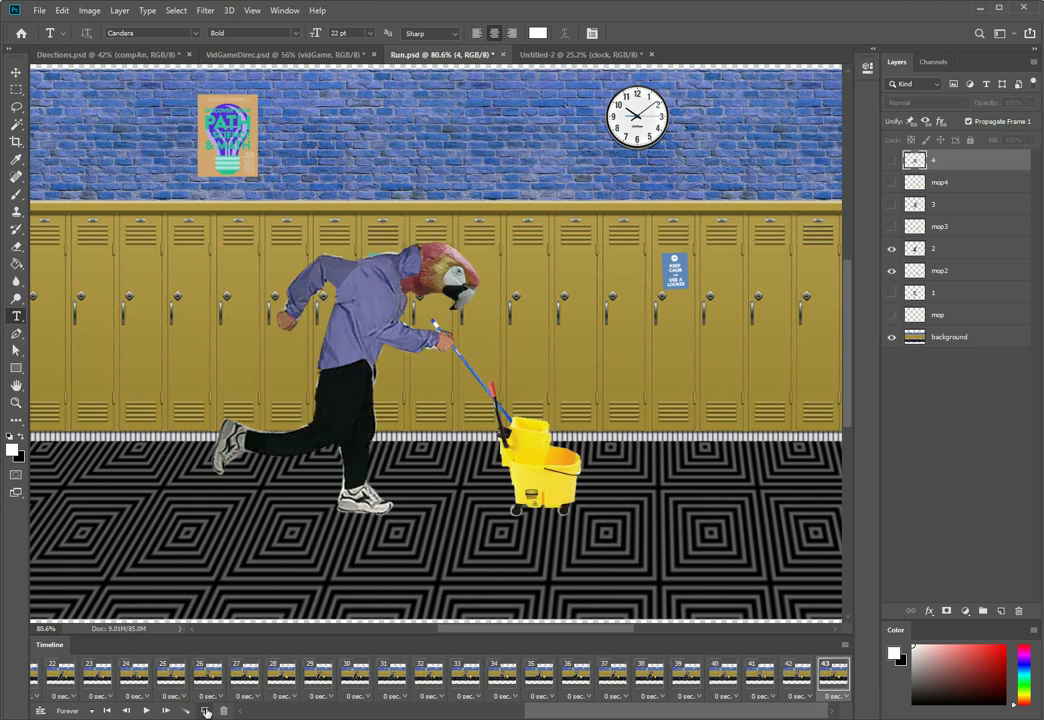
click(891, 270)
click(891, 248)
click(891, 226)
click(891, 204)
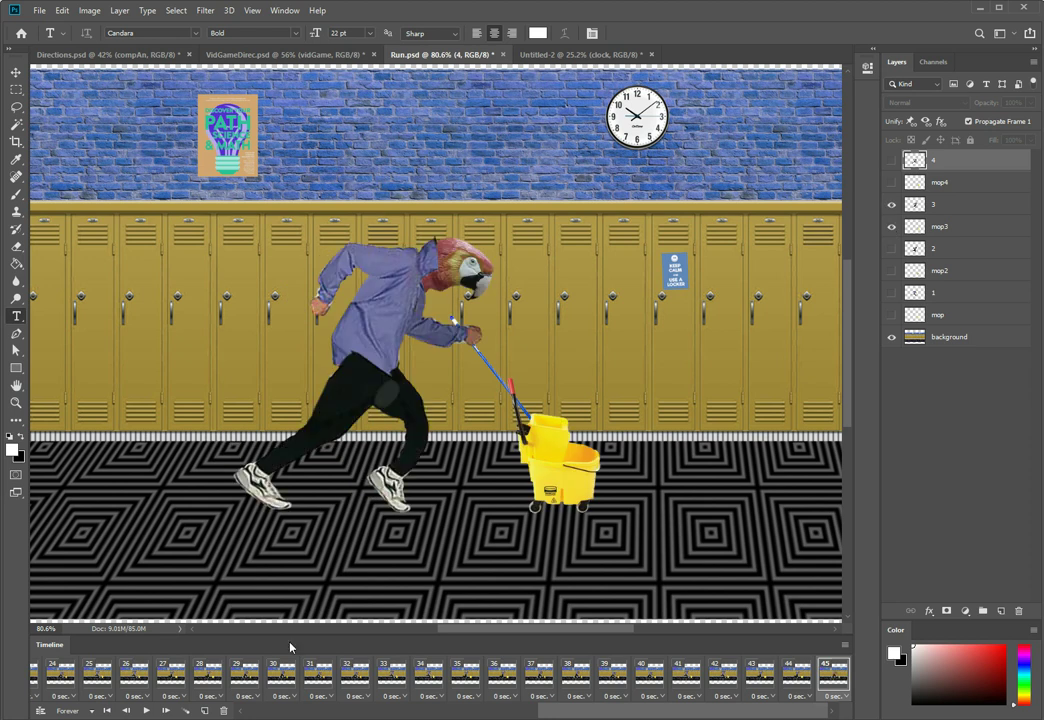
click(205, 711)
- Add frame 47 with layers 4 and mop4 shown instead of 3 and mop3, and duplicate it as frame 48
click(205, 711)
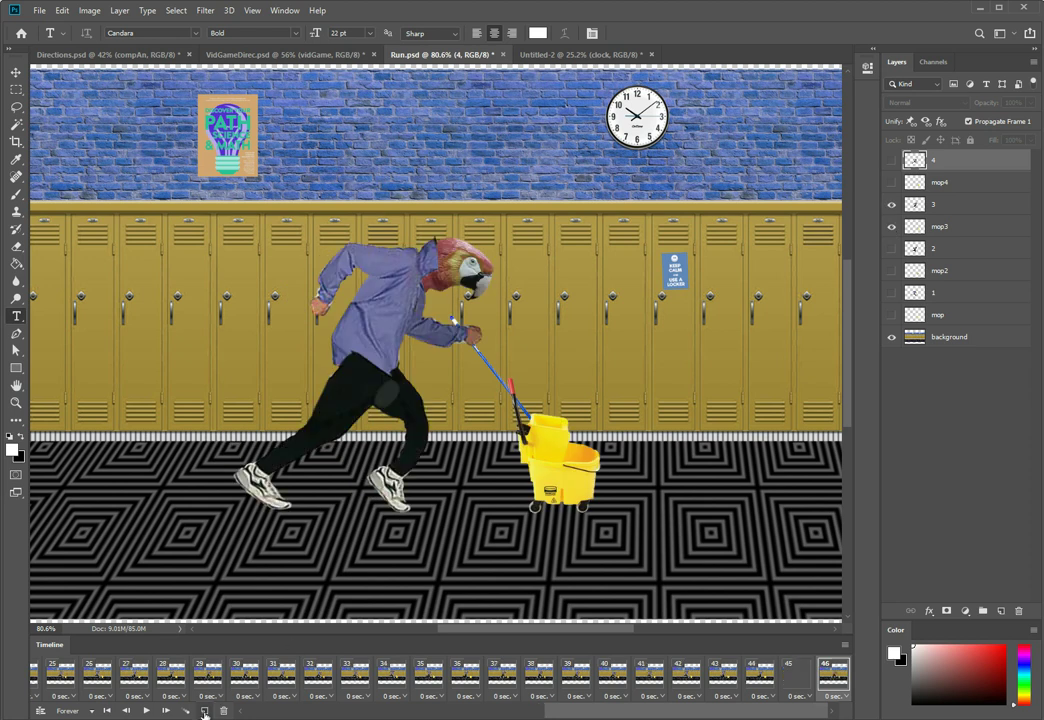
click(891, 226)
click(891, 204)
click(891, 182)
click(891, 160)
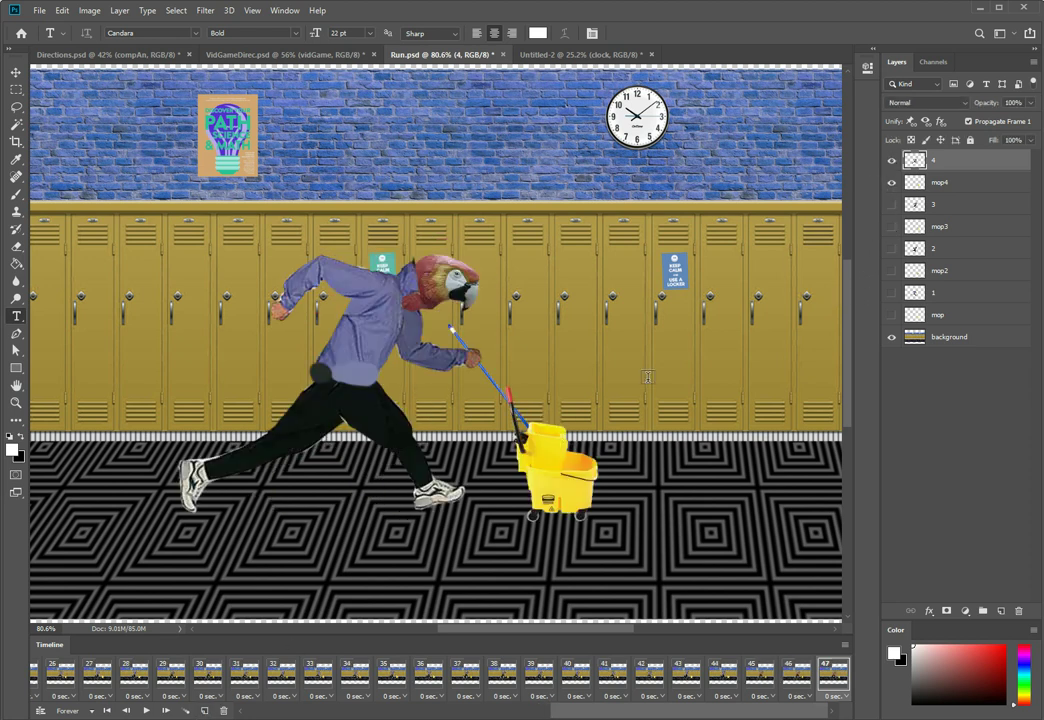
click(205, 711)
- Add frame 49 with layers 1 and mop shown instead of 4 and mop4, and duplicate it as frame 50
click(205, 711)
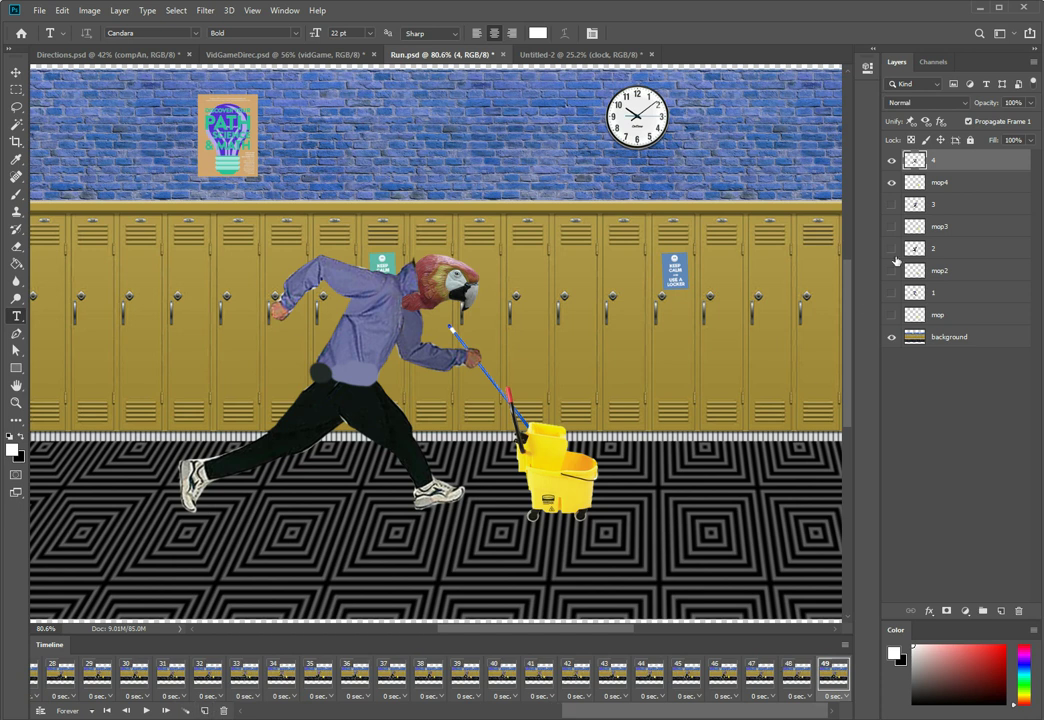
click(891, 182)
click(891, 160)
click(891, 314)
click(891, 292)
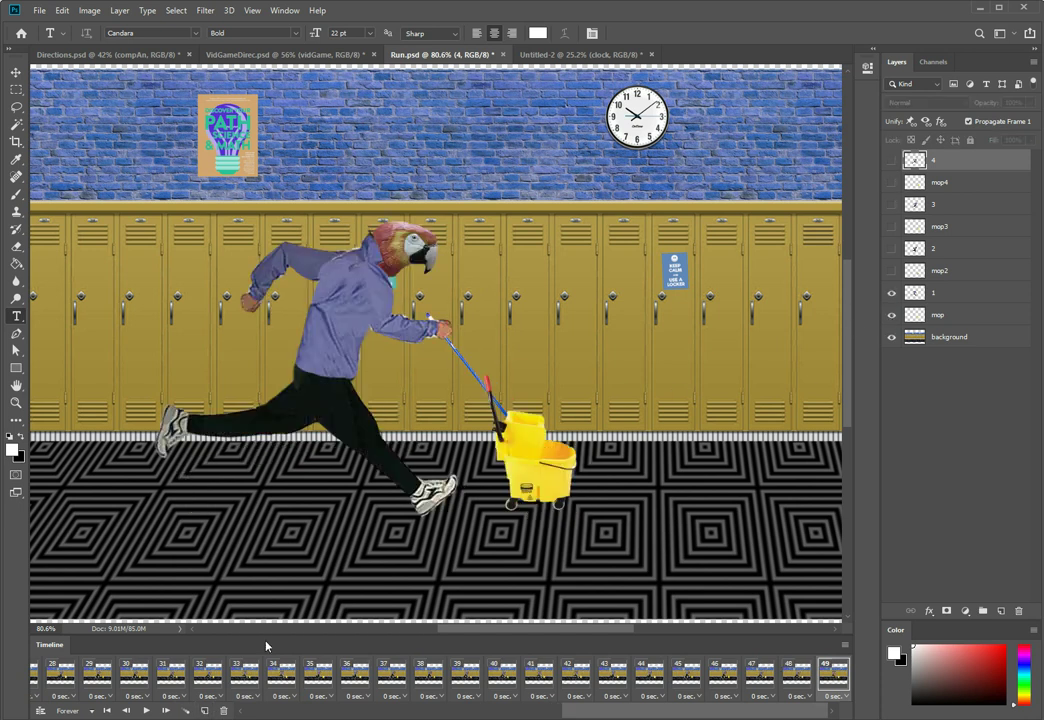
click(205, 711)
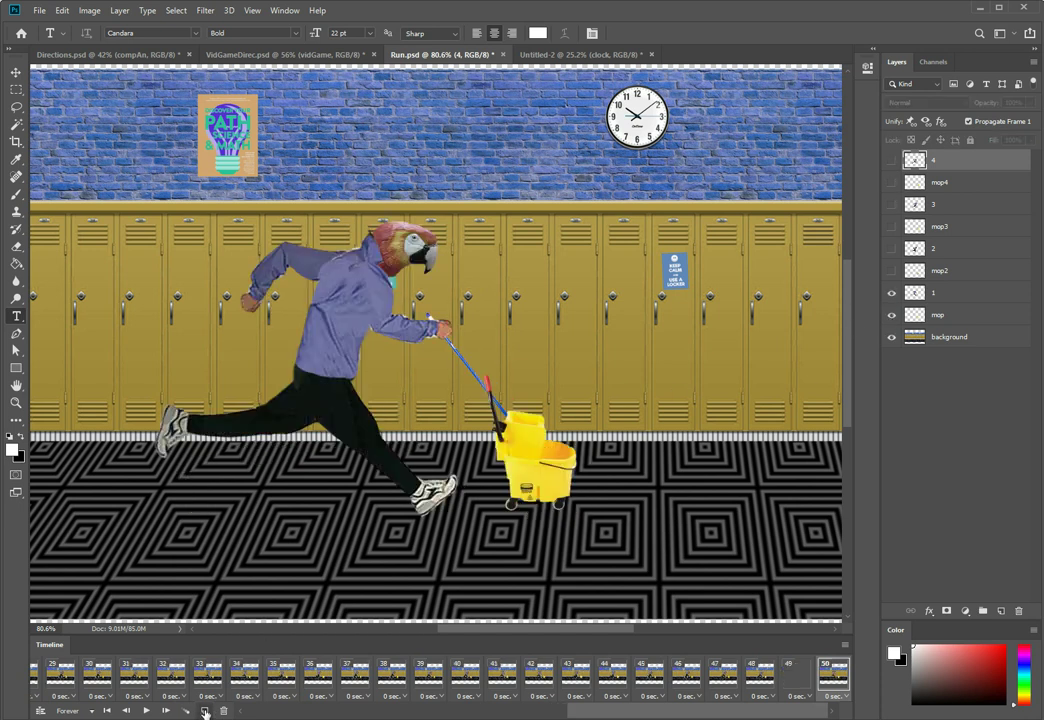
- Show layers 2 and mop2 instead of 1 and mop in frame 51, and duplicate it as frames 52 and 53
click(891, 314)
click(891, 292)
click(891, 270)
click(891, 248)
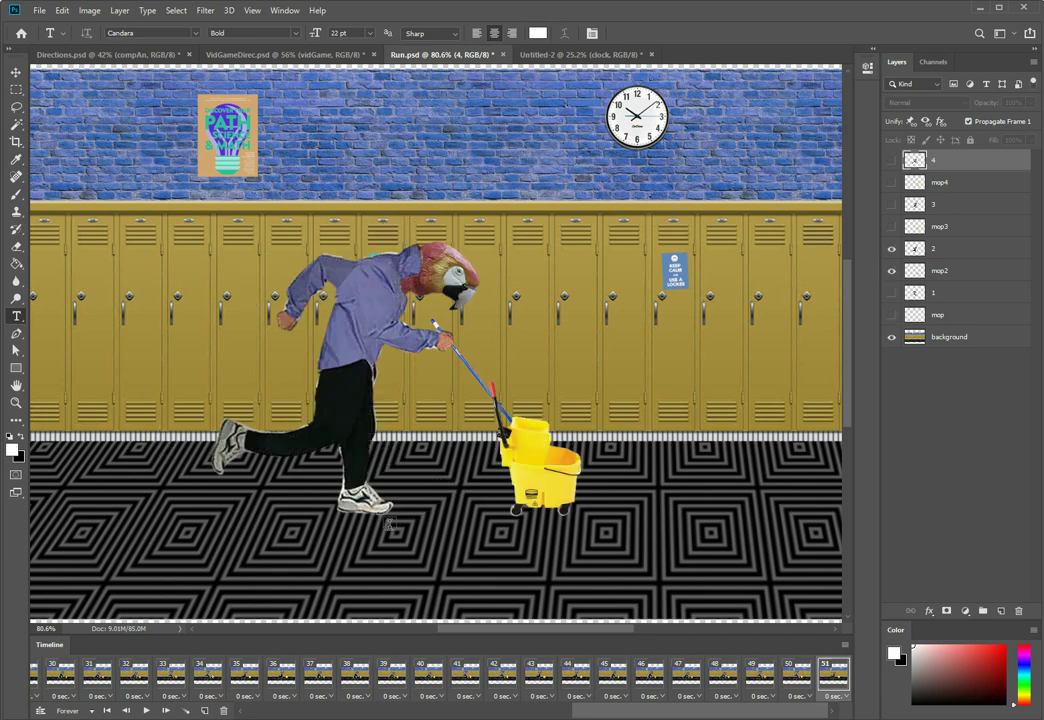
click(205, 710)
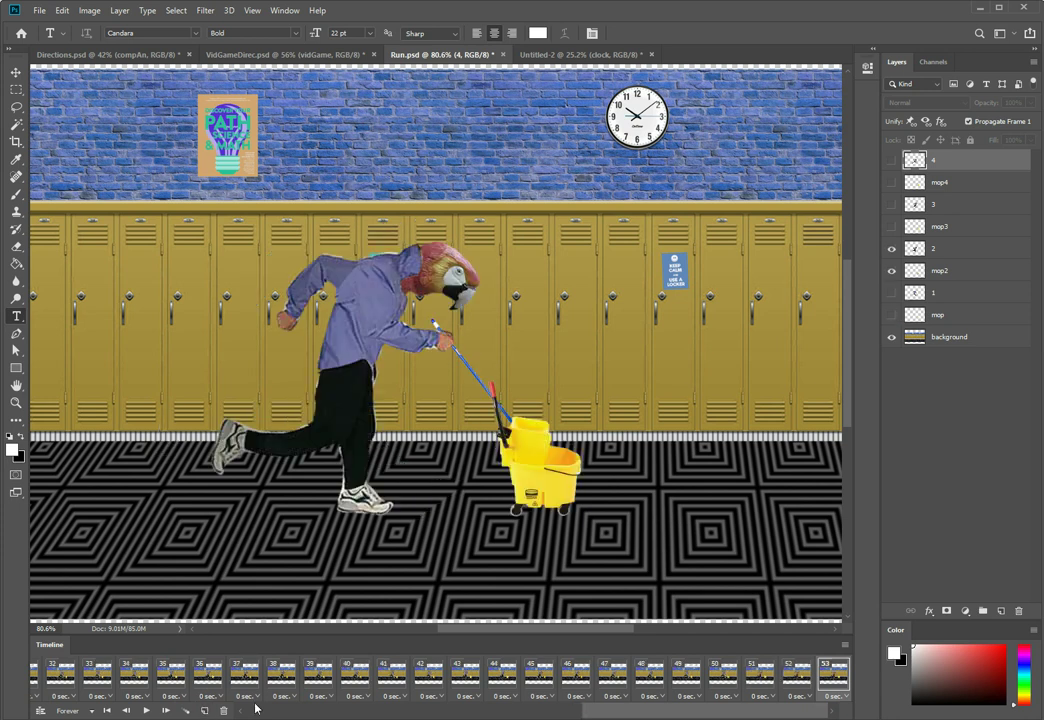
- Show layers 3 and mop3 instead of 2 and mop2 in frame 53, and duplicate it as frames 54 and 55
click(891, 270)
click(891, 248)
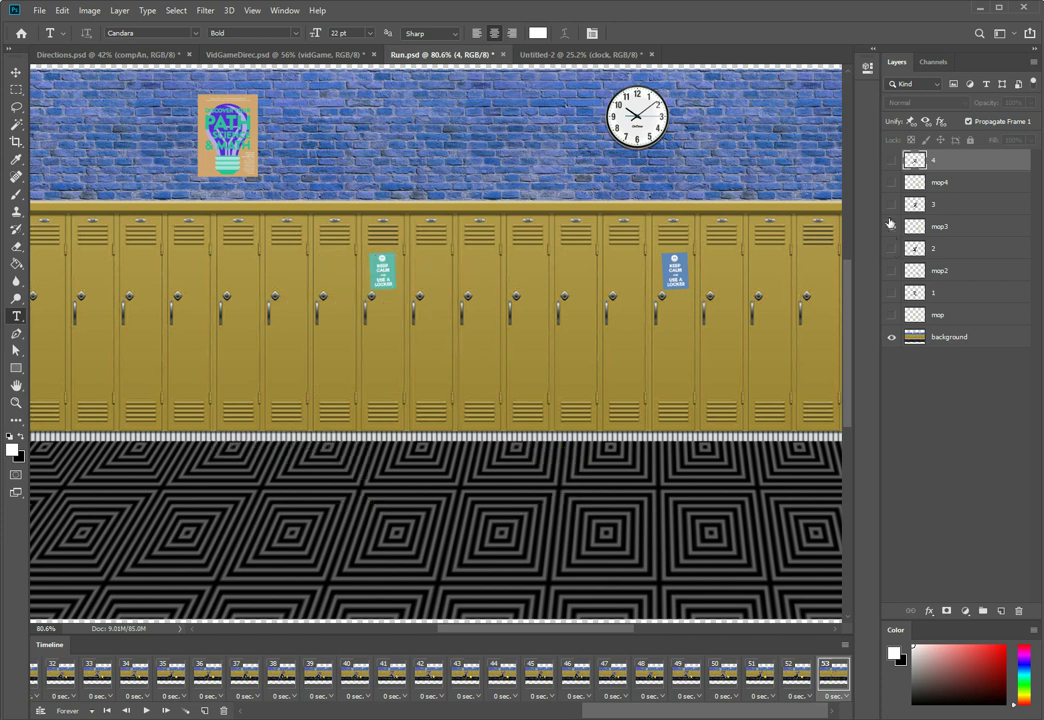
click(891, 226)
click(891, 204)
double_click(205, 710)
- Show layers 4 and mop4 instead of 3 and mop3 in frame 55, and duplicate it as frames 56 and 57
click(891, 226)
click(891, 204)
click(891, 160)
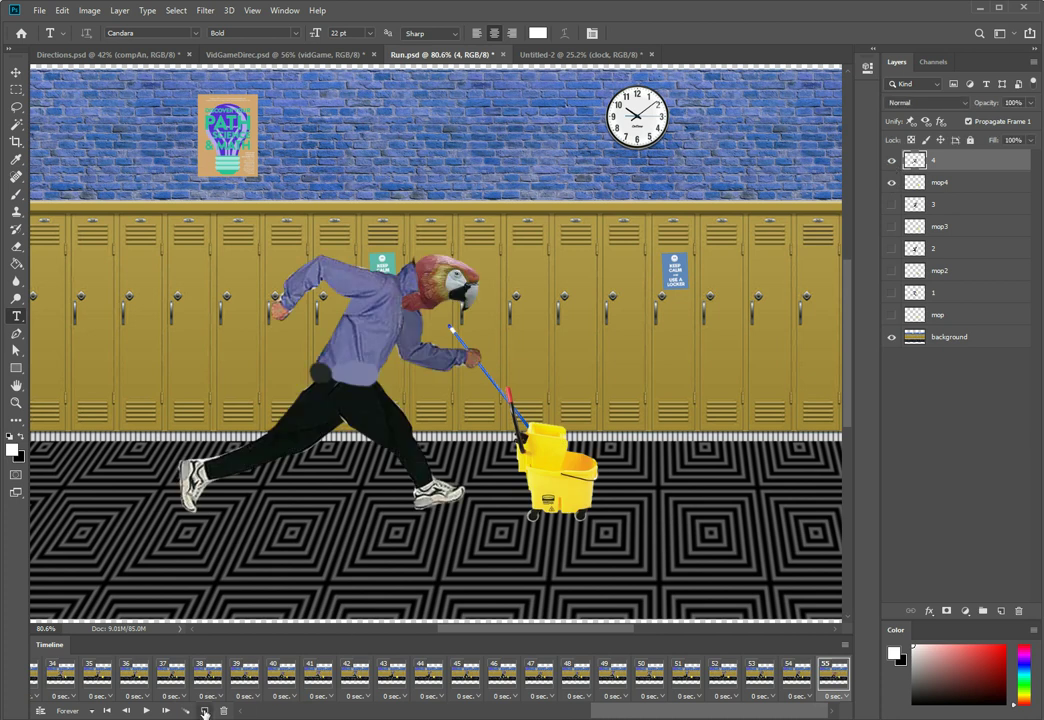
- Show layers 1 and mop instead of 4 and mop4 in frame 57, and duplicate it as frames 58 and 59
click(891, 182)
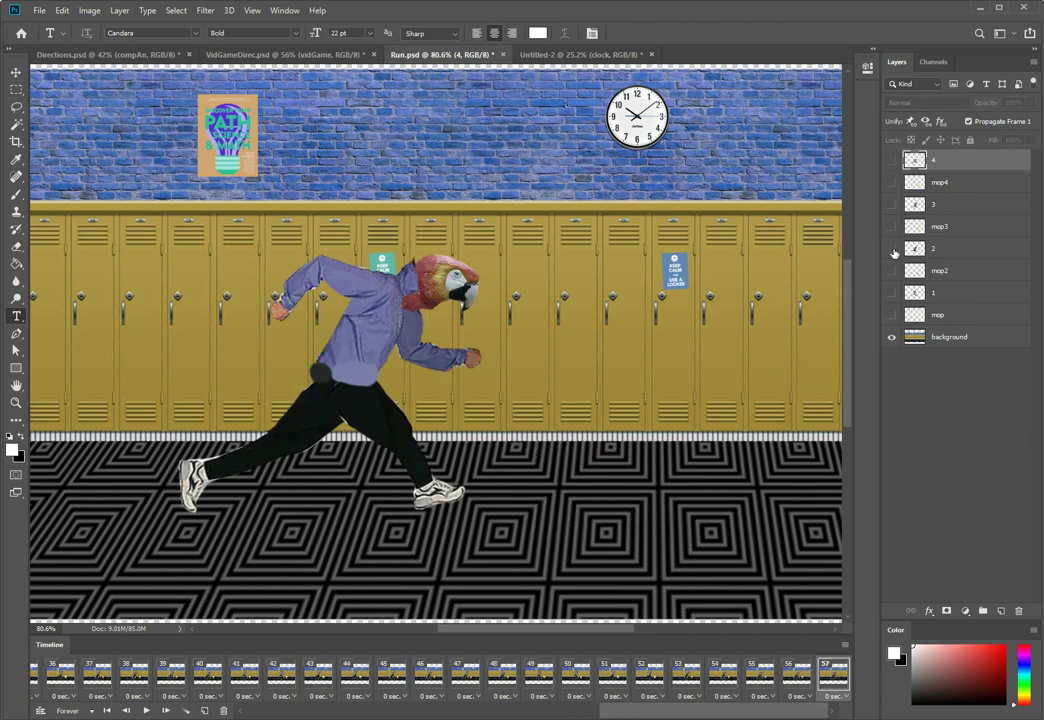
click(891, 160)
click(891, 292)
click(891, 314)
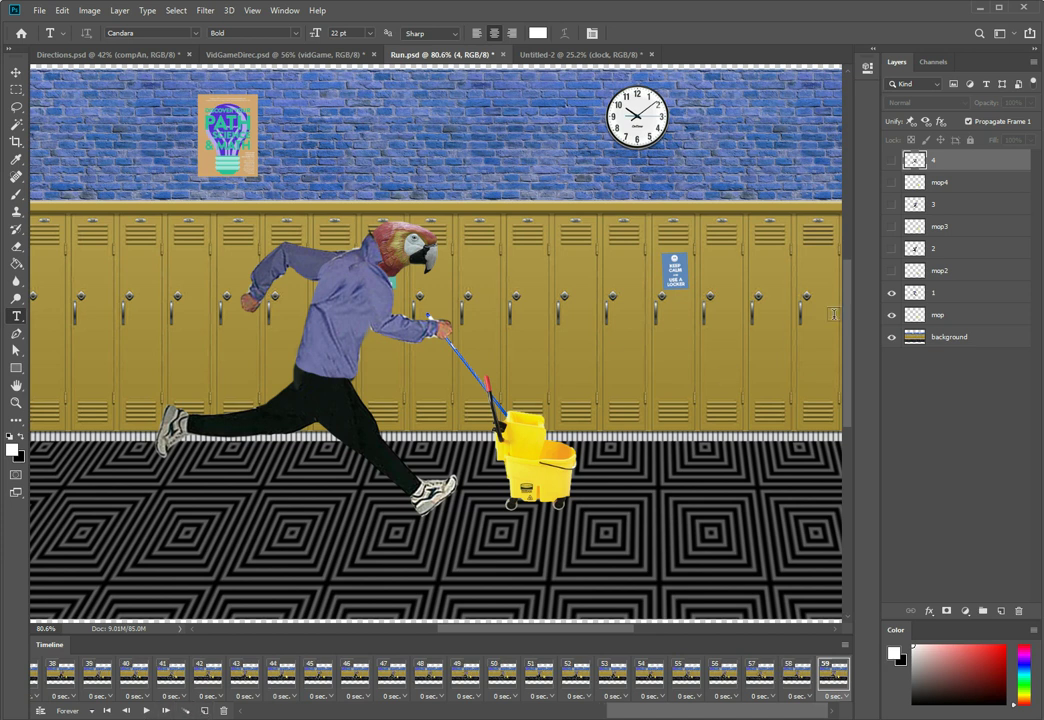
- Show layers 2 and mop2 instead of 1 and mop in frame 59, and duplicate it as frames 60 and 61
click(891, 314)
click(891, 292)
click(891, 270)
click(891, 248)
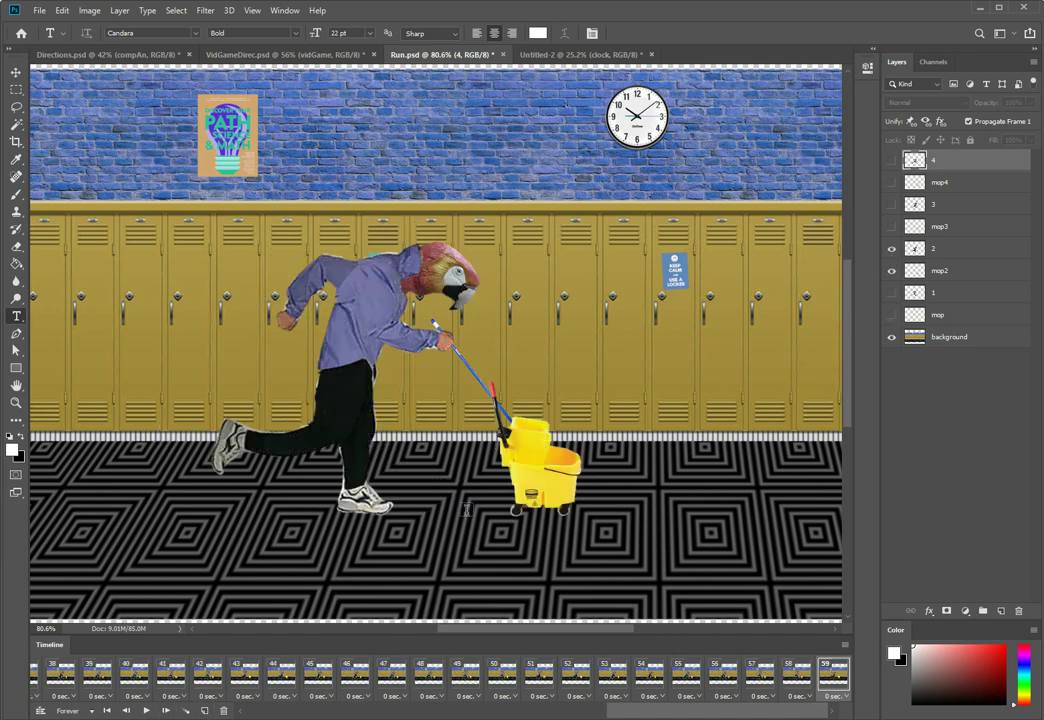
click(204, 710)
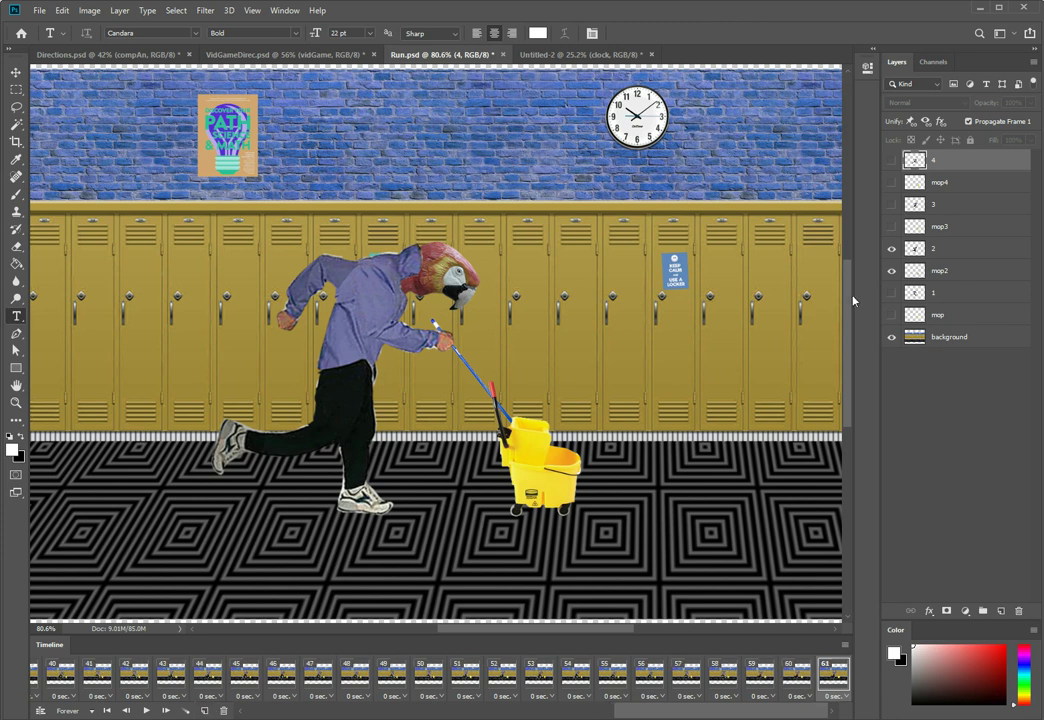
- Show layers 3 and mop3 instead of 2 and mop2 in frame 61, and duplicate it as frames 62 and 63
click(891, 270)
click(891, 248)
click(891, 226)
click(891, 204)
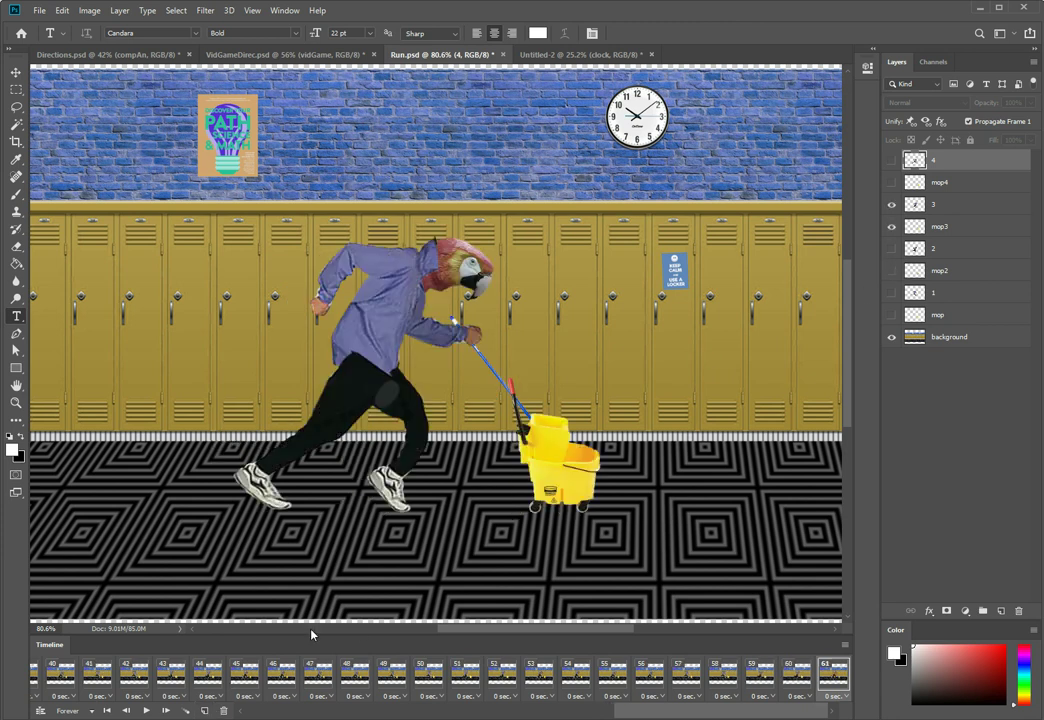
click(204, 710)
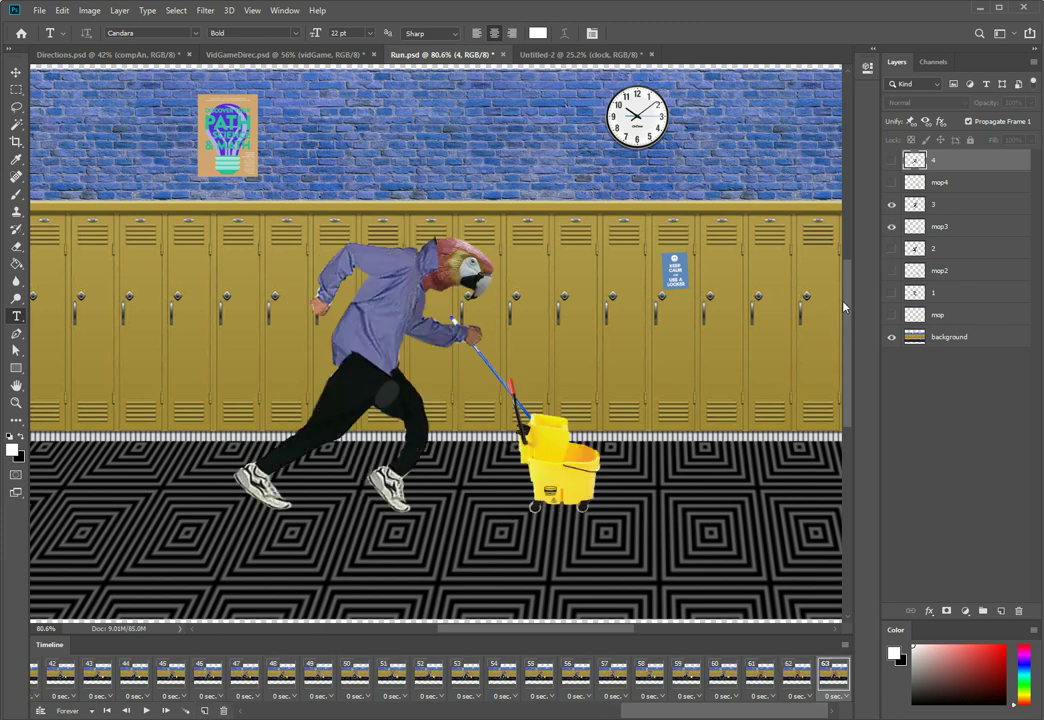
- Show layers 4 and mop4 instead of 3 and mop3 in frame 63
click(891, 226)
click(891, 204)
click(891, 182)
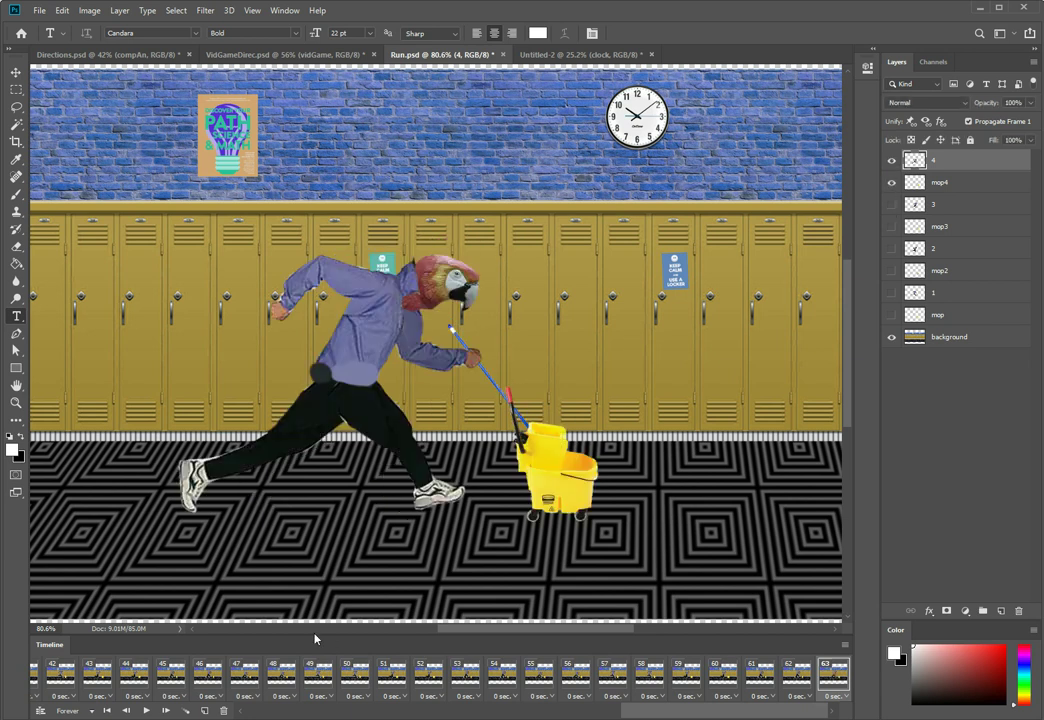
- Play the extended frame animation to check the run cycle, and stop the playback
click(147, 711)
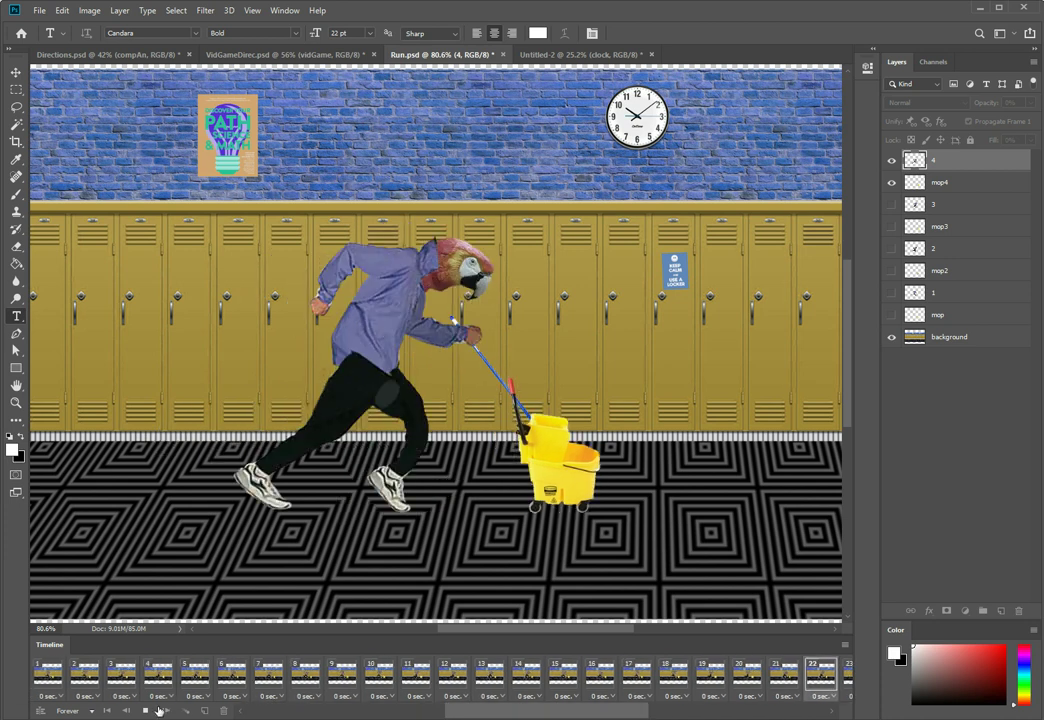
click(147, 710)
drag(469, 716, 268, 712)
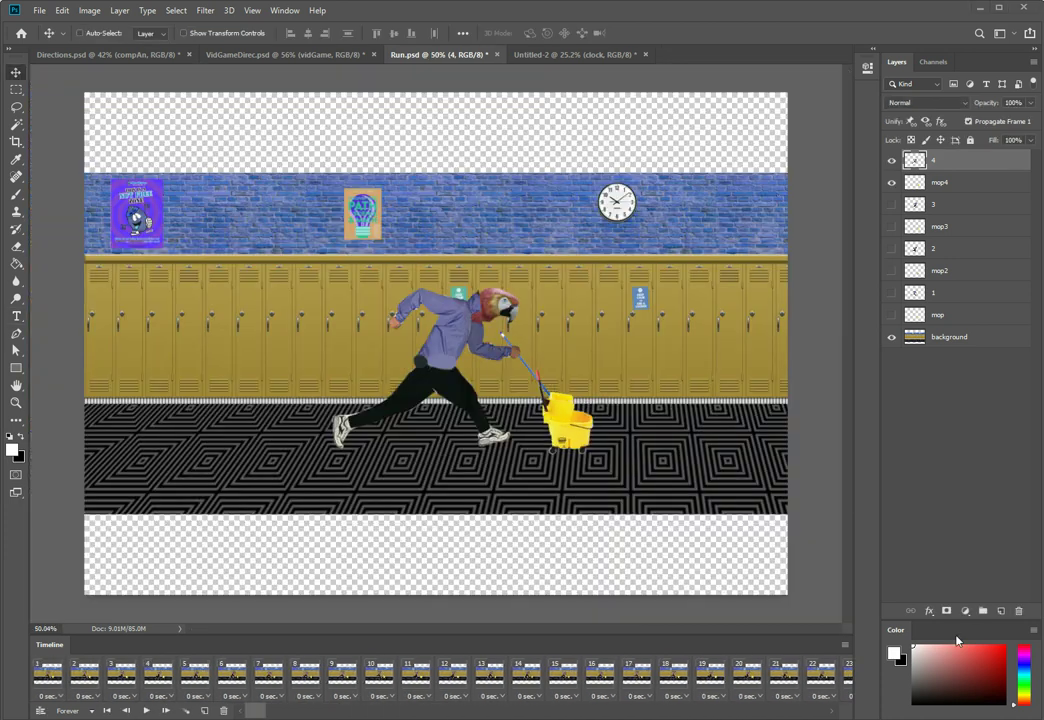
- Add a new layer above layer 4 and fill it with the ochre colour sampled from the lockers
click(1002, 612)
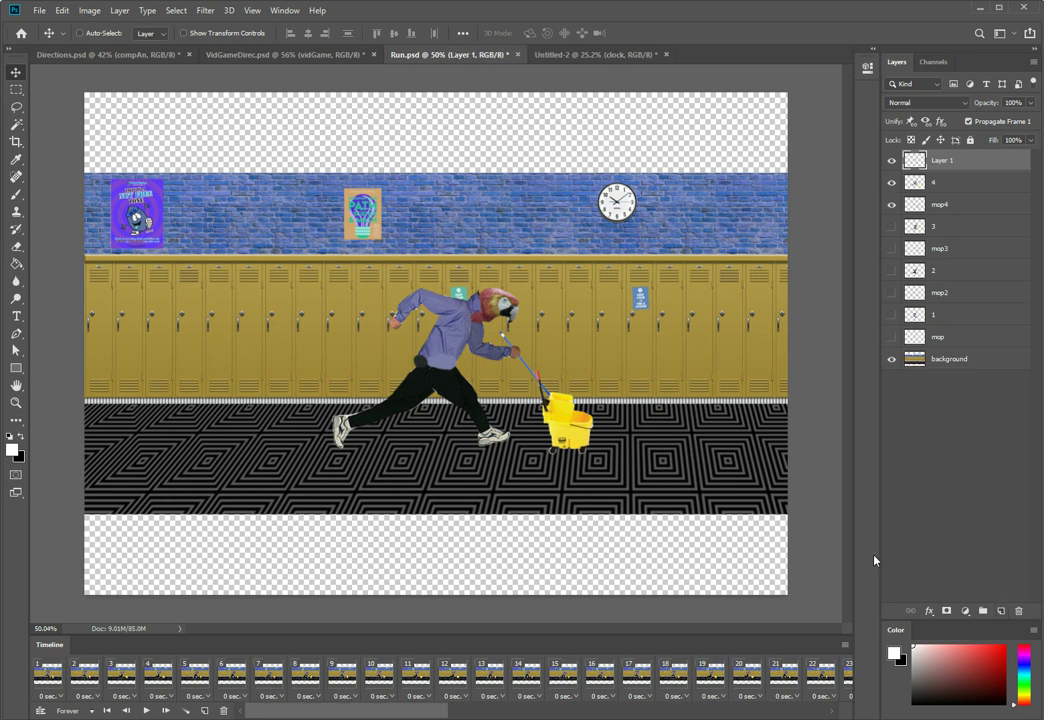
key(g)
alt+click(542, 365)
click(549, 355)
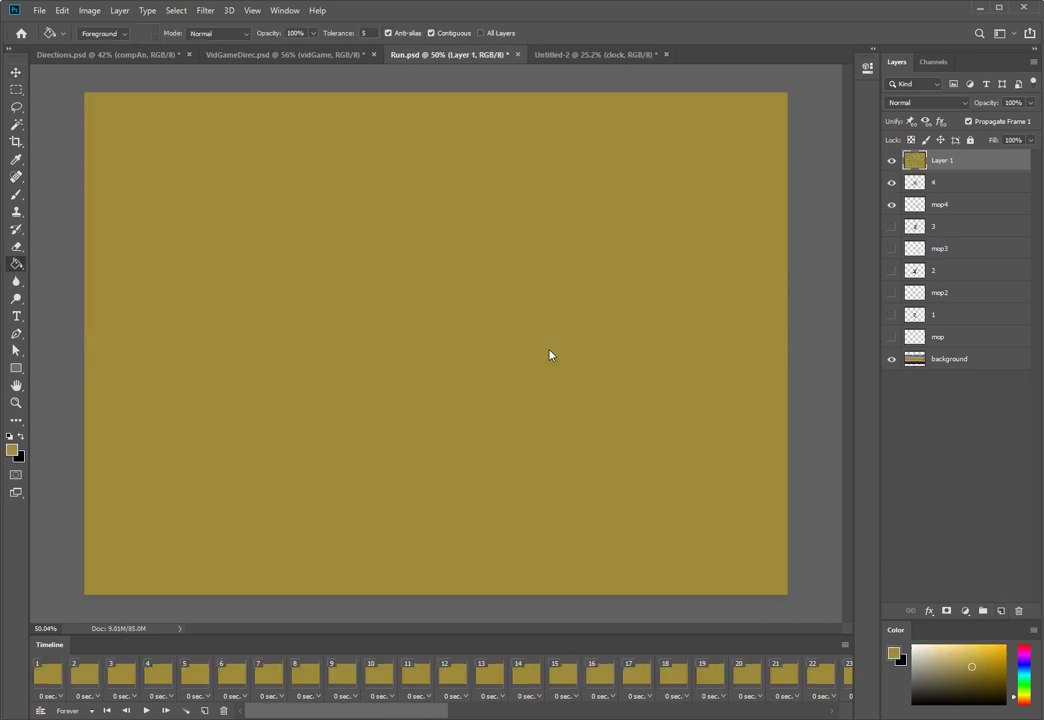
- Create a paragraph text box with black text that spans nearly the whole ochre canvas
key(b)
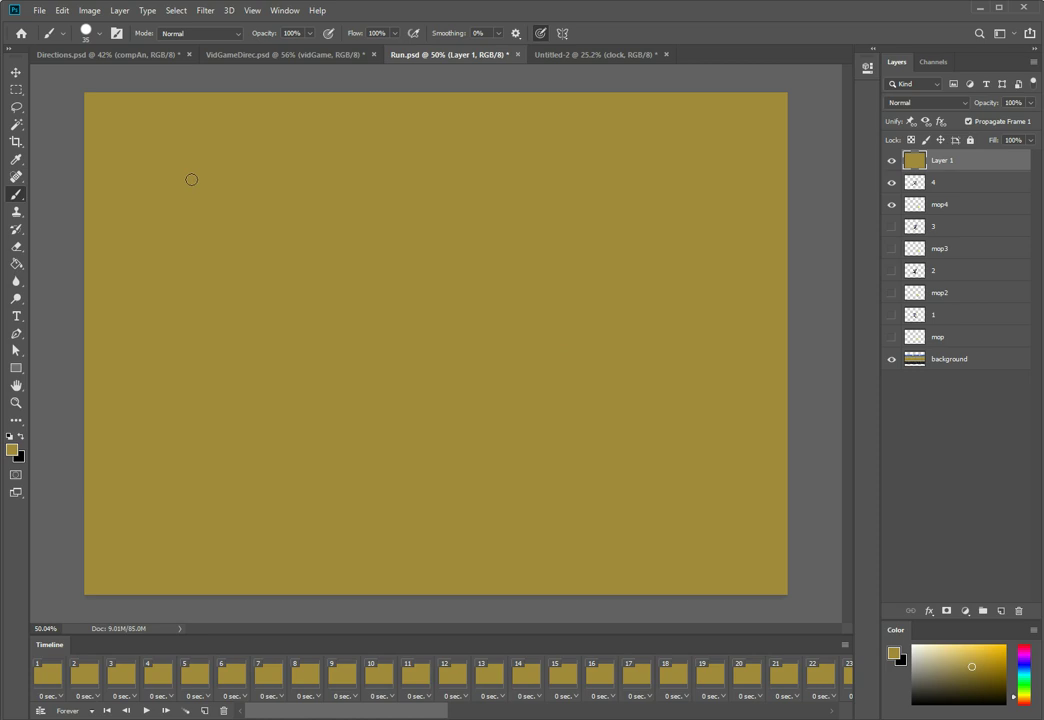
key(x)
key(t)
drag(101, 104, 778, 581)
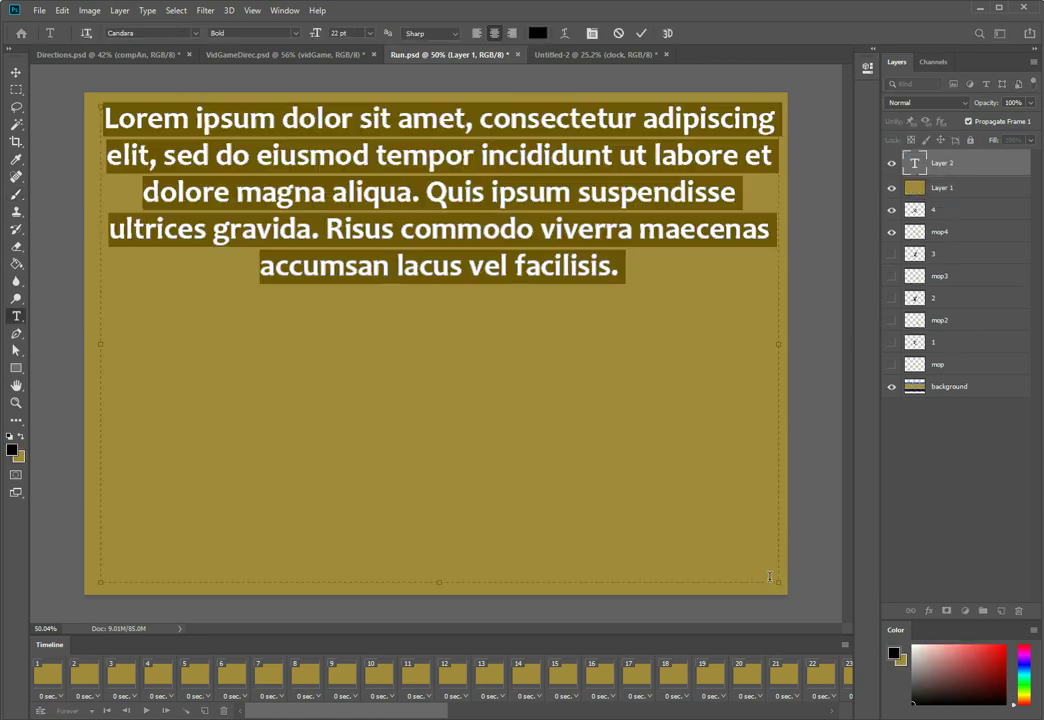
- Enter the text "what I am going to do now is convert the timeline to the video timeline that we have used in the past"
text(what ew)
key(BackSpace)
key(BackSpace)
text(I am going )
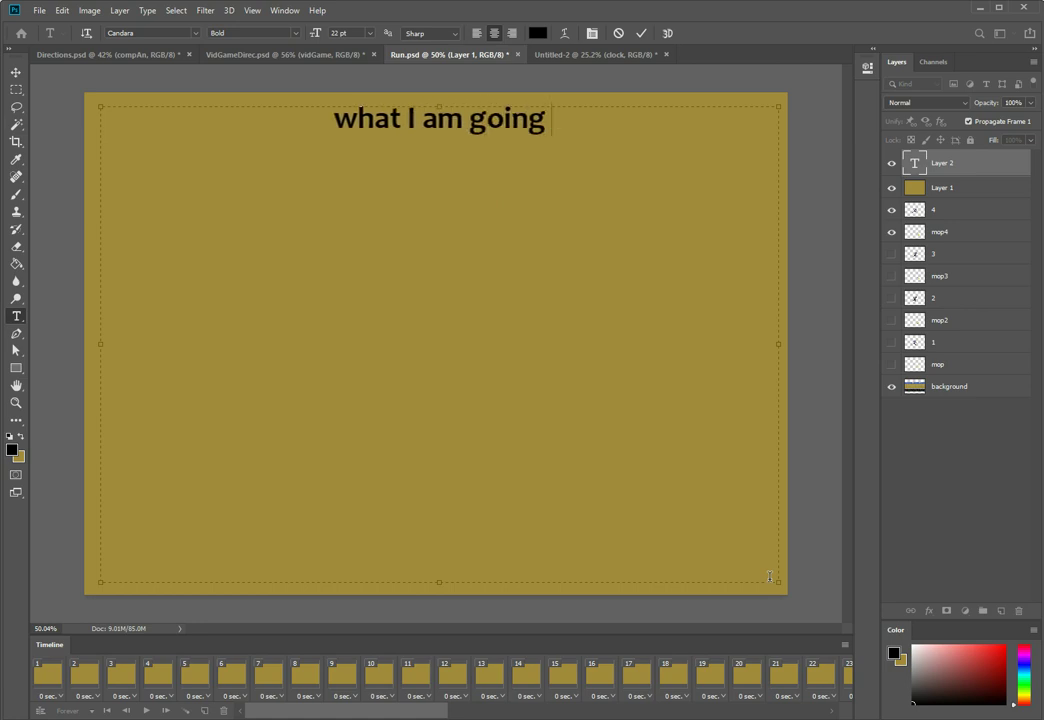
text(to do now is)
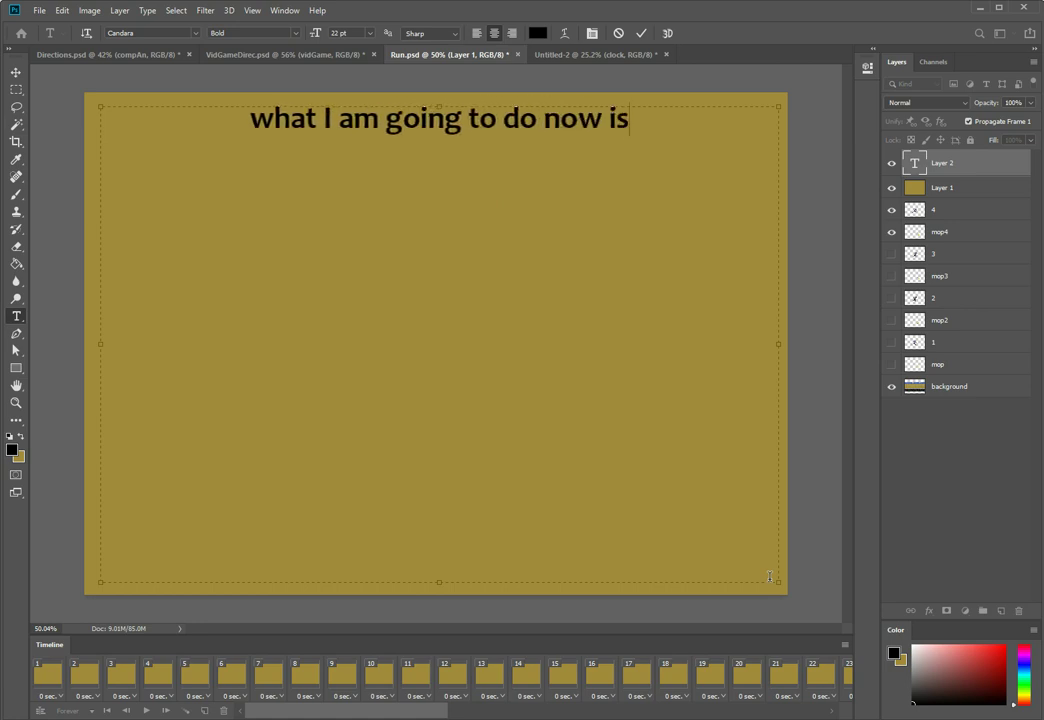
text( convert the t)
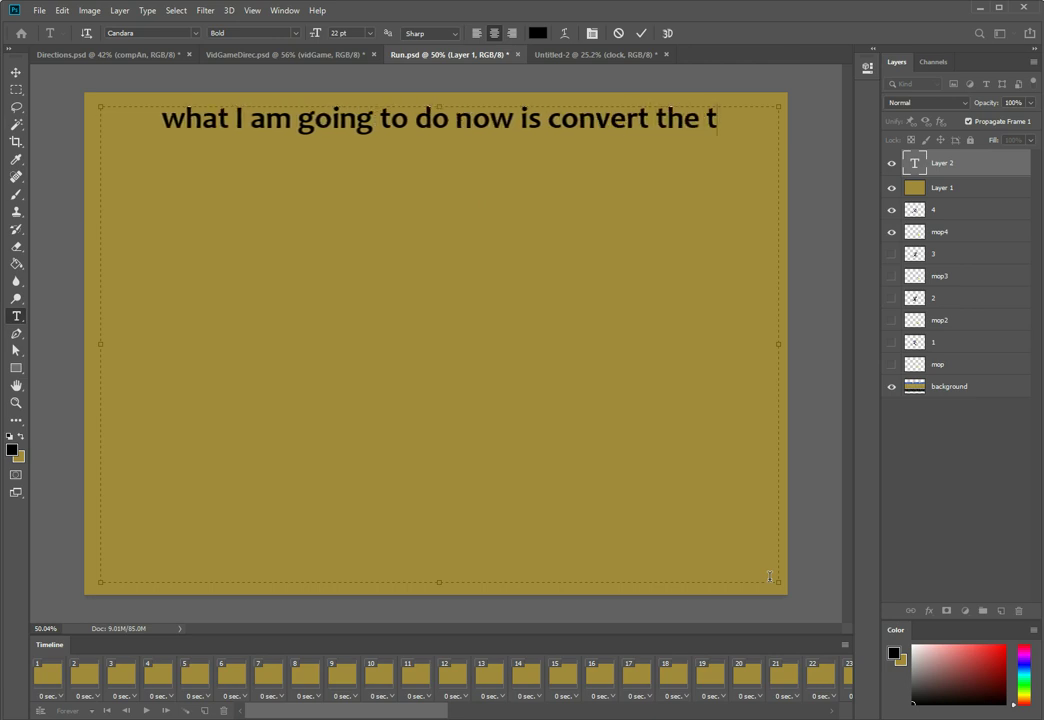
text(imeline to the )
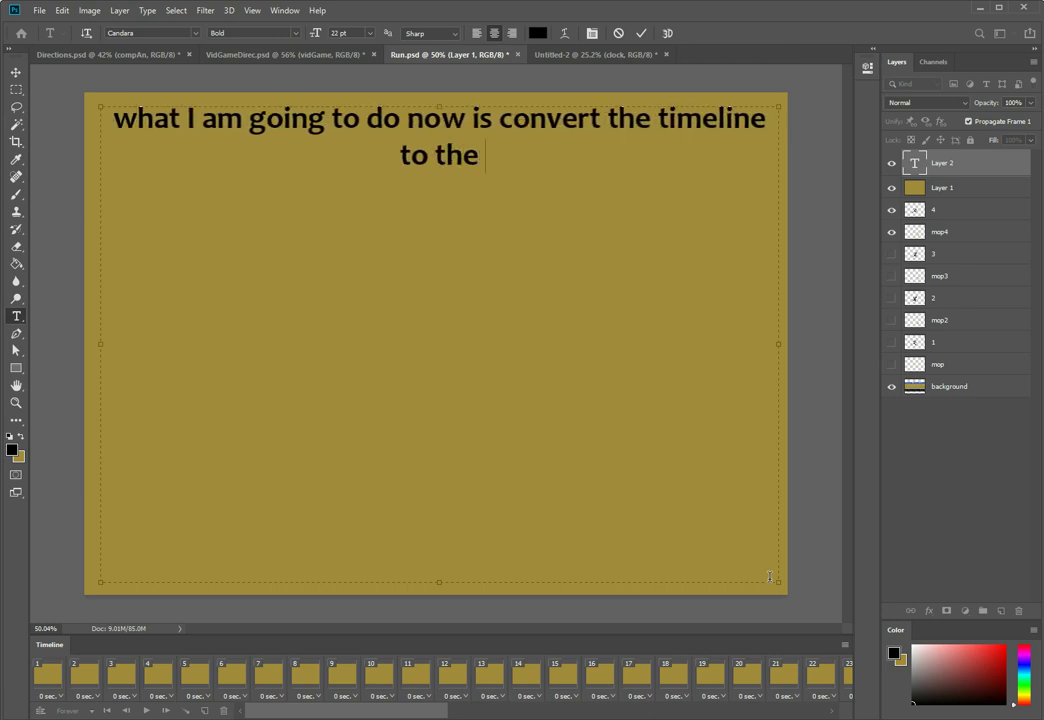
text(video timeline)
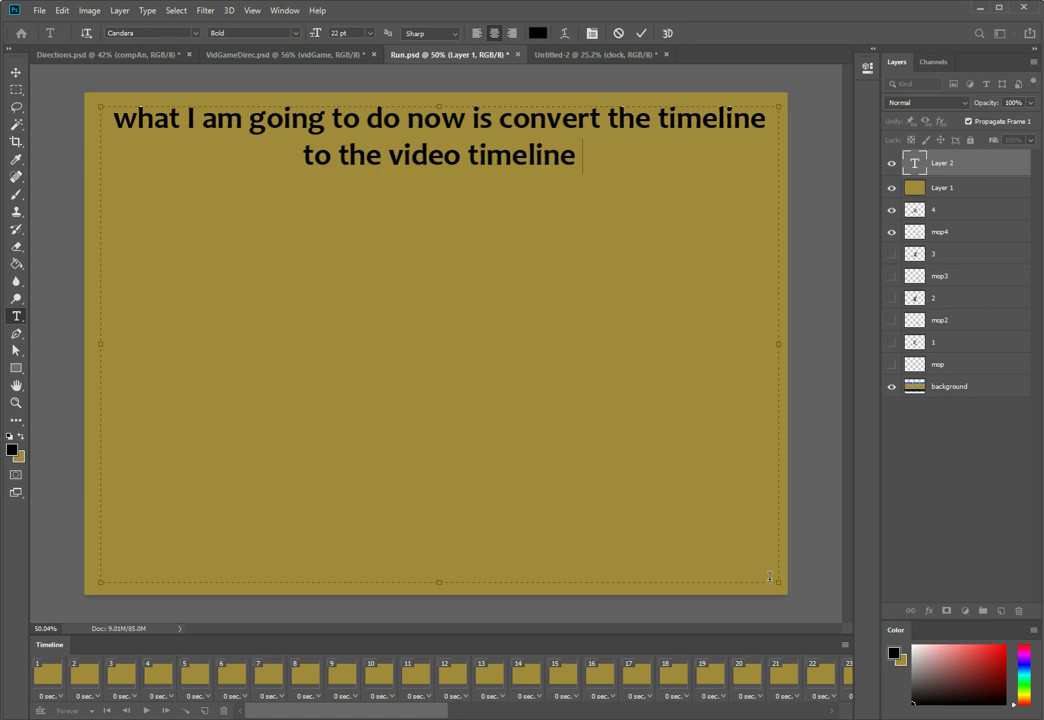
text( that we have us)
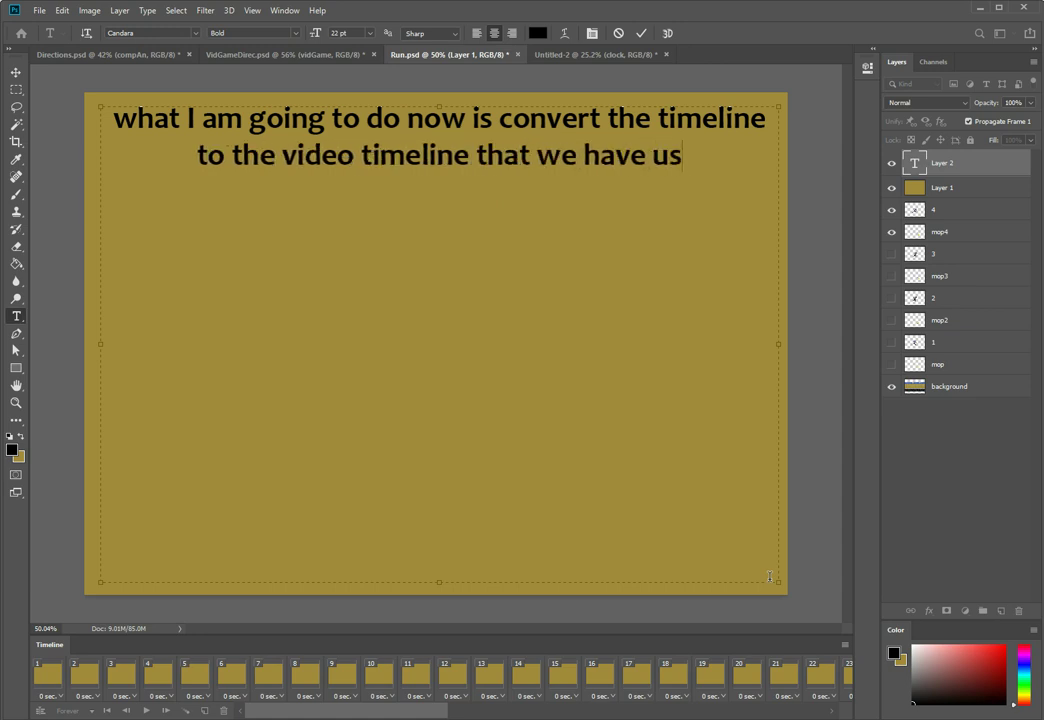
text(ed in the p ast)
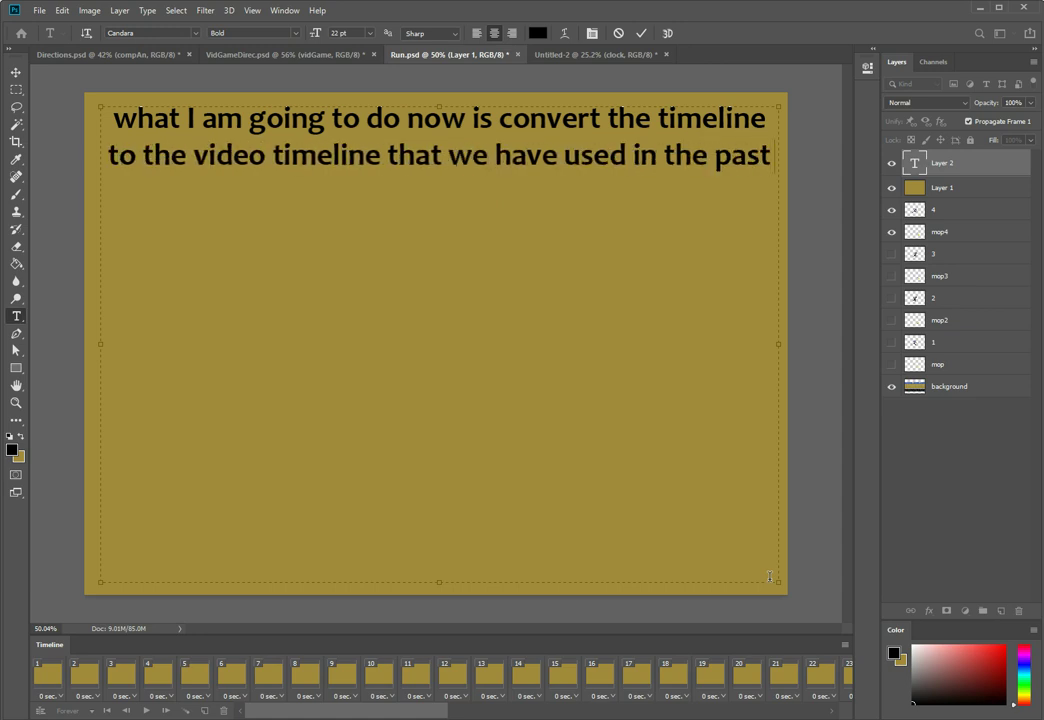
- Continue the note with ".... I am going to copy all of my frames and paste them...."
text(.... I a)
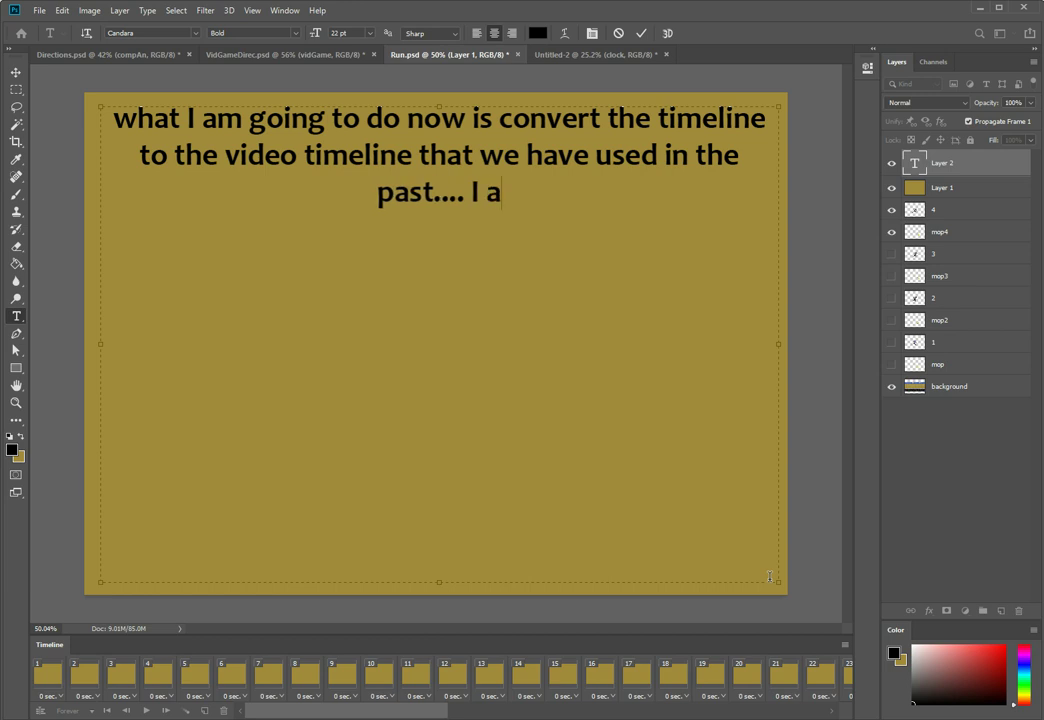
text(m going to c)
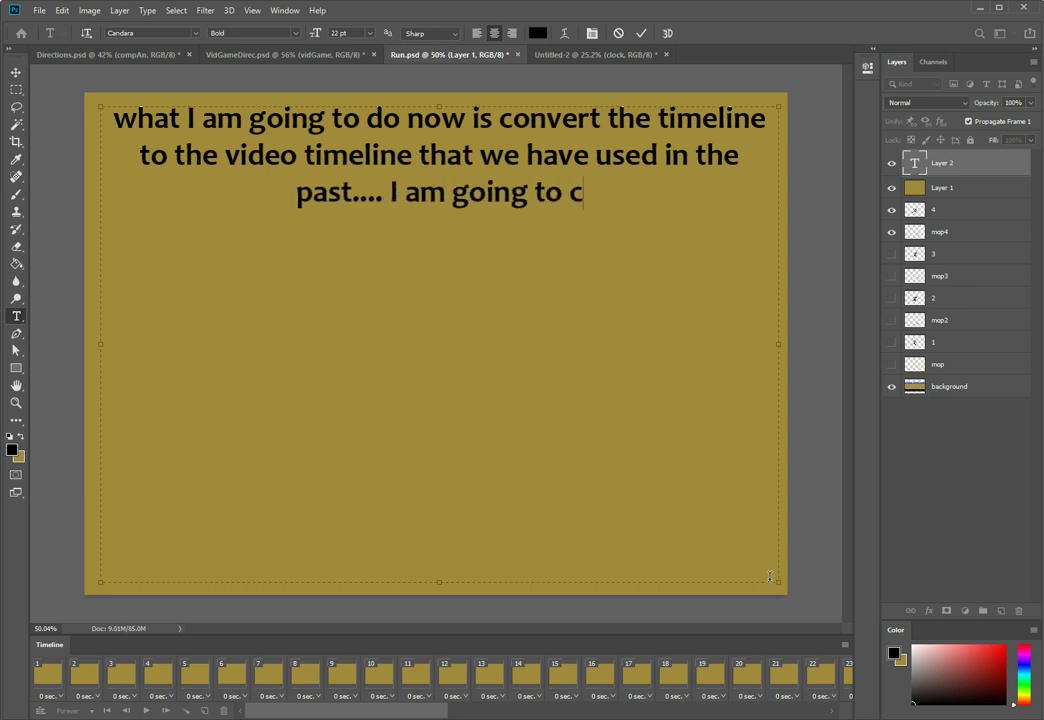
text(opy all of )
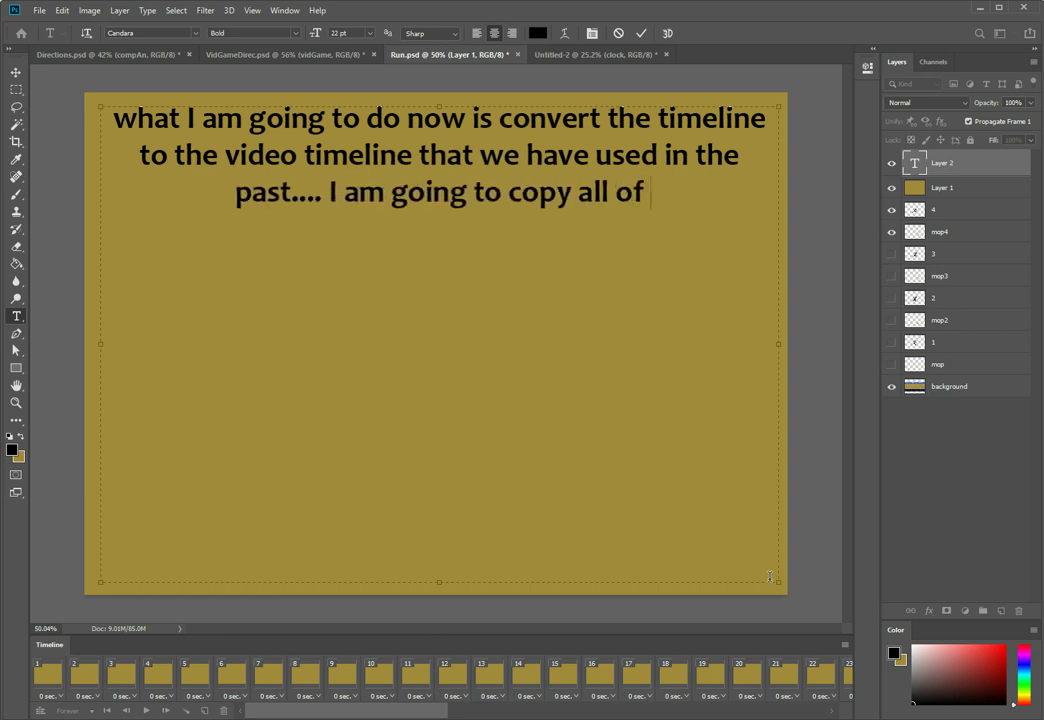
text(my fra)
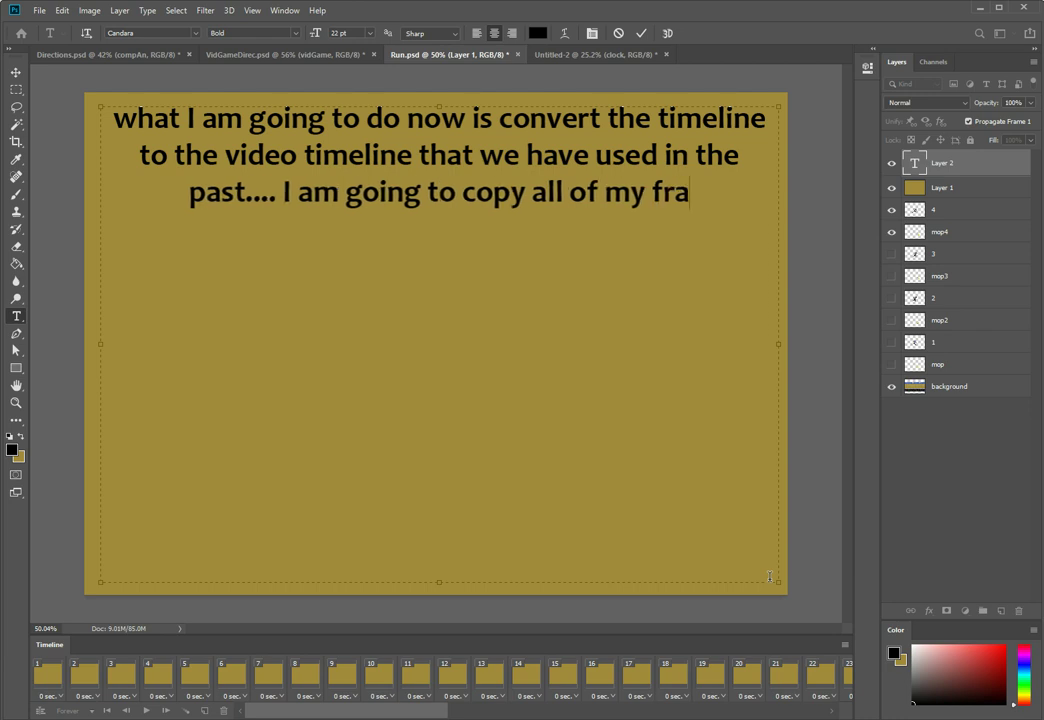
text(mes and pas)
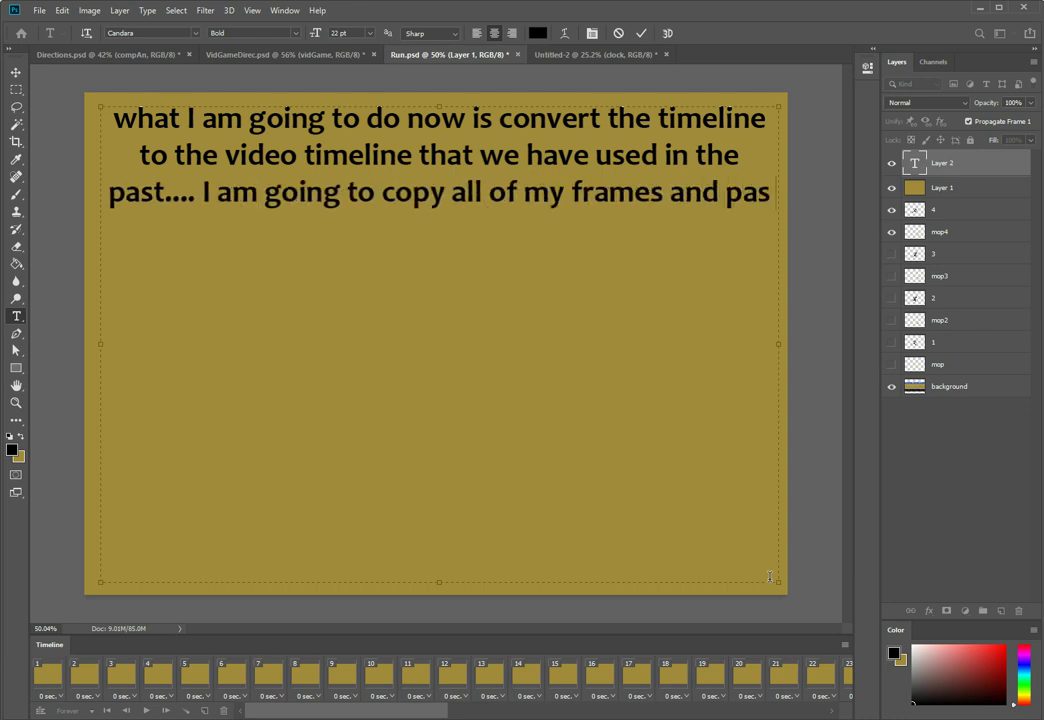
text(te them....)
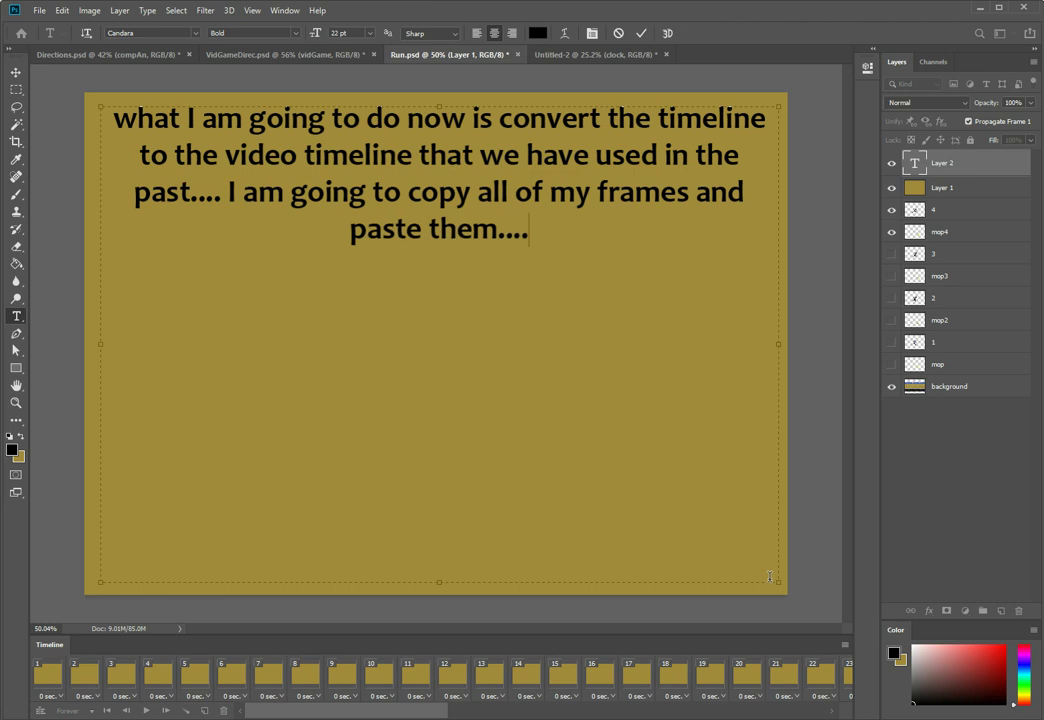
- Add "when you see them pasting I am just selecting the layers while Holding CTRL and" to the note
text(when you see them)
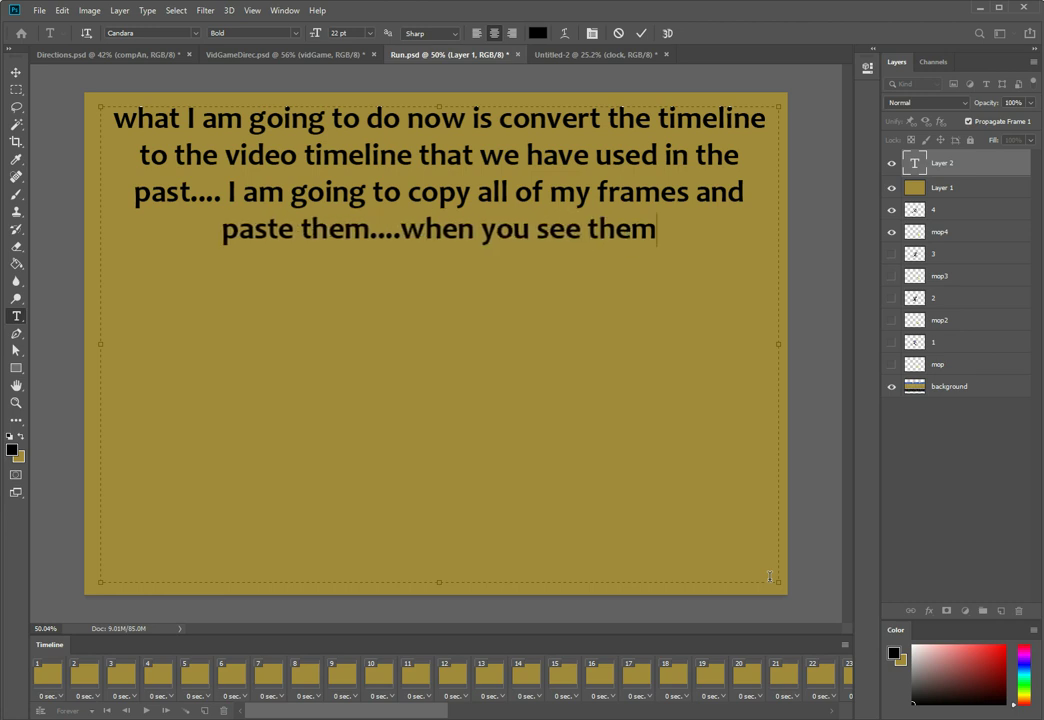
text( past)
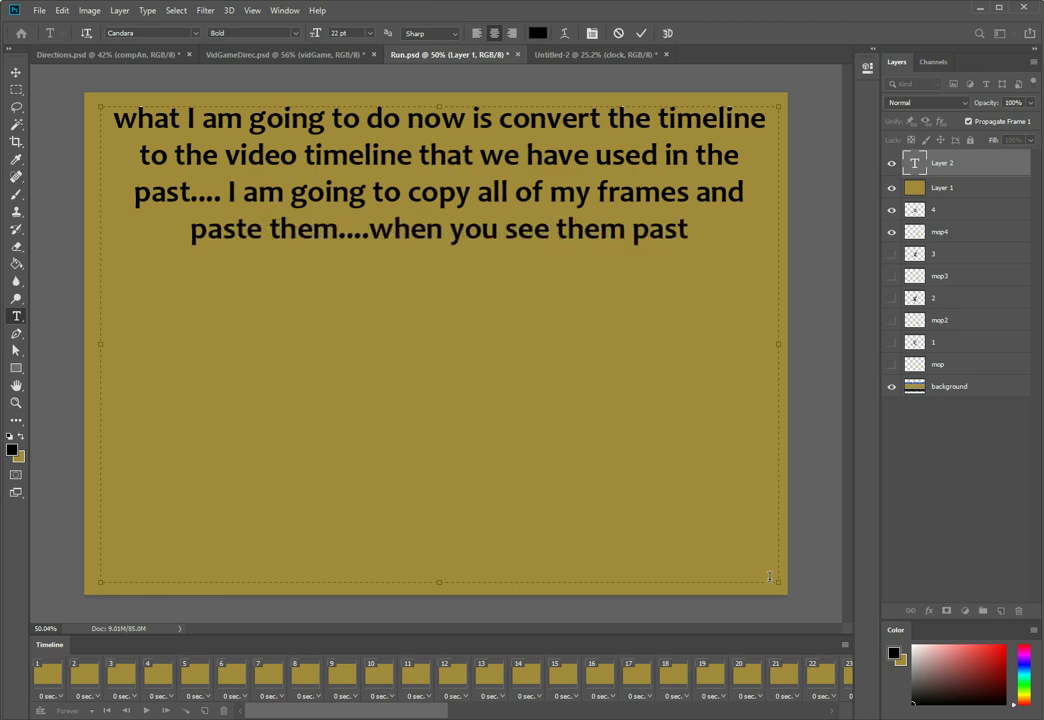
text(ing I)
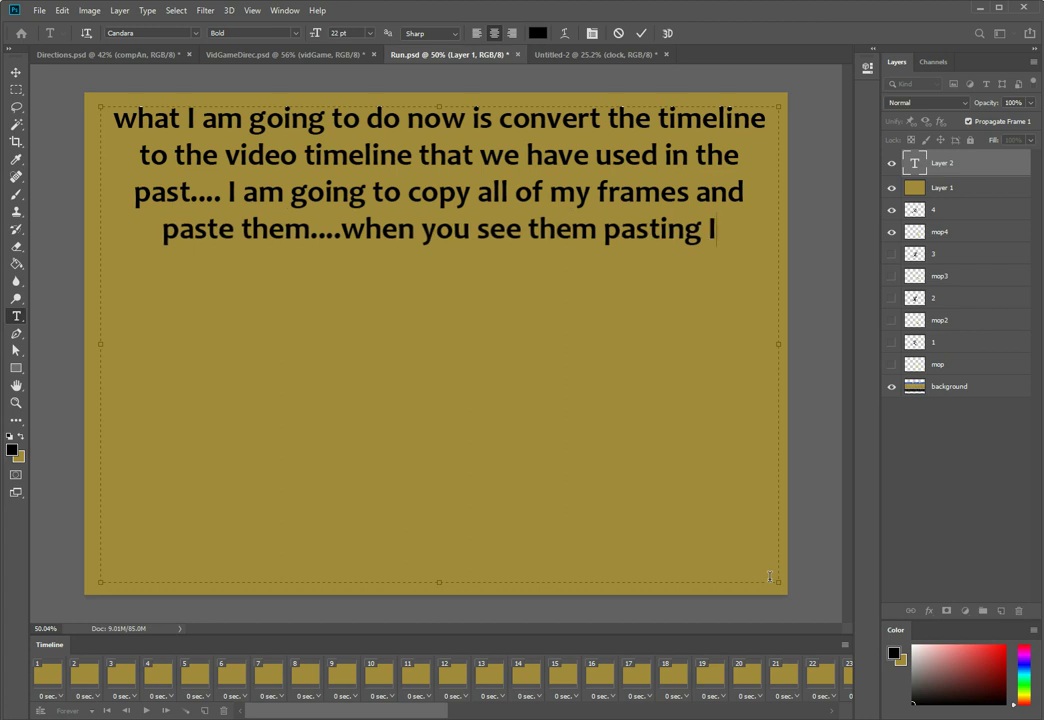
text( am just selecting the layer)
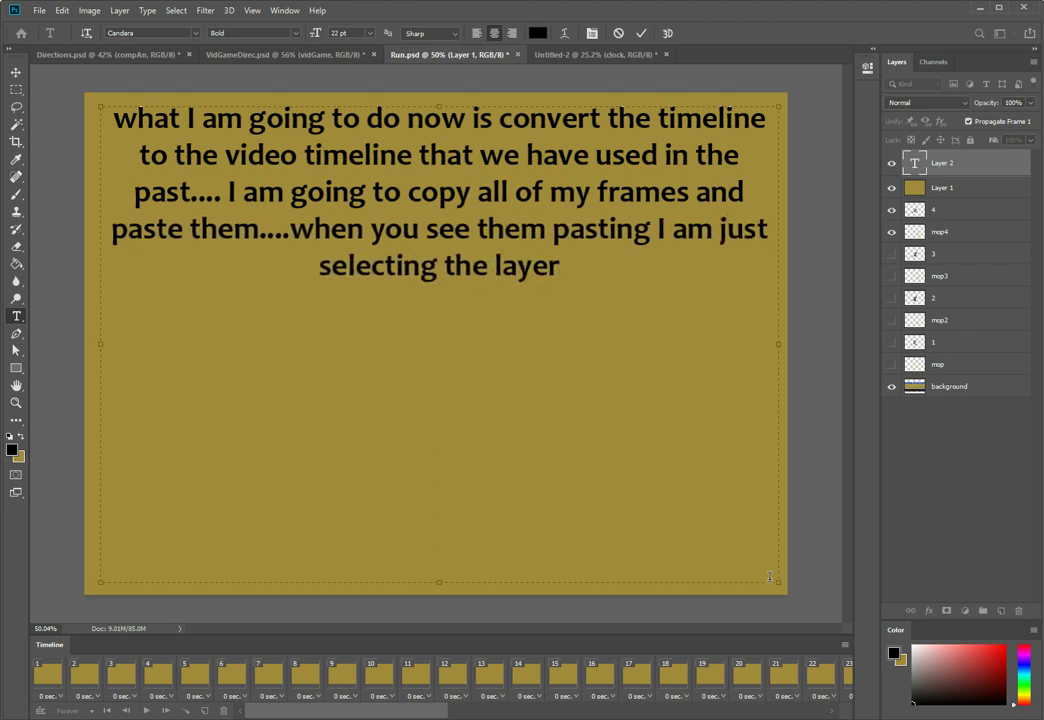
text(s whil)
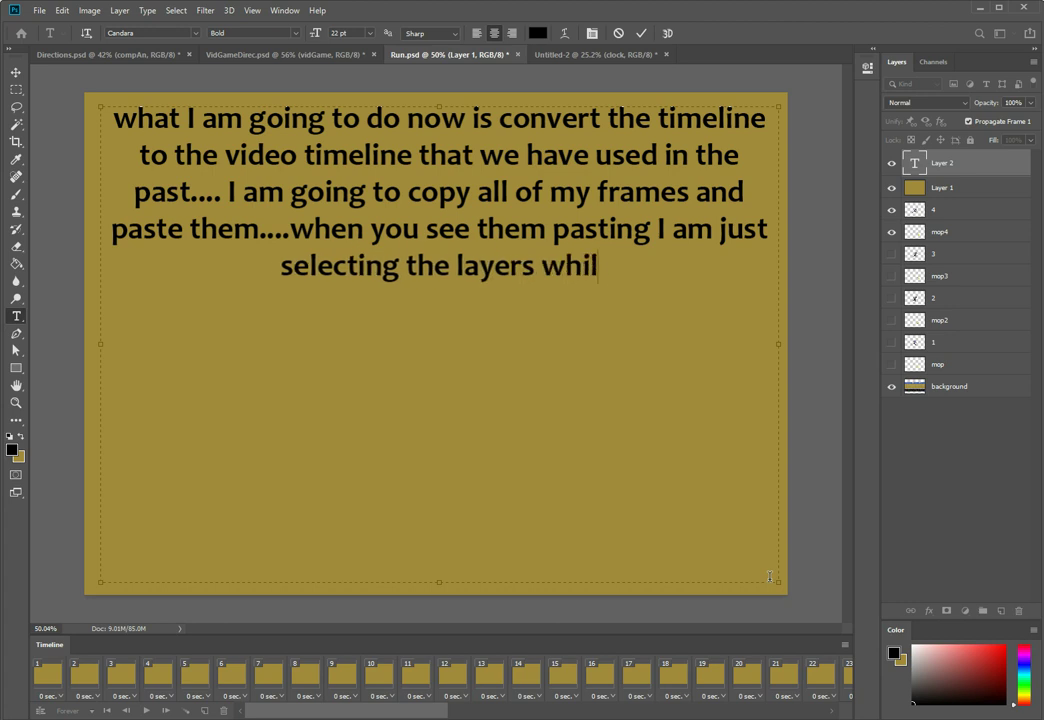
text(e Holding )
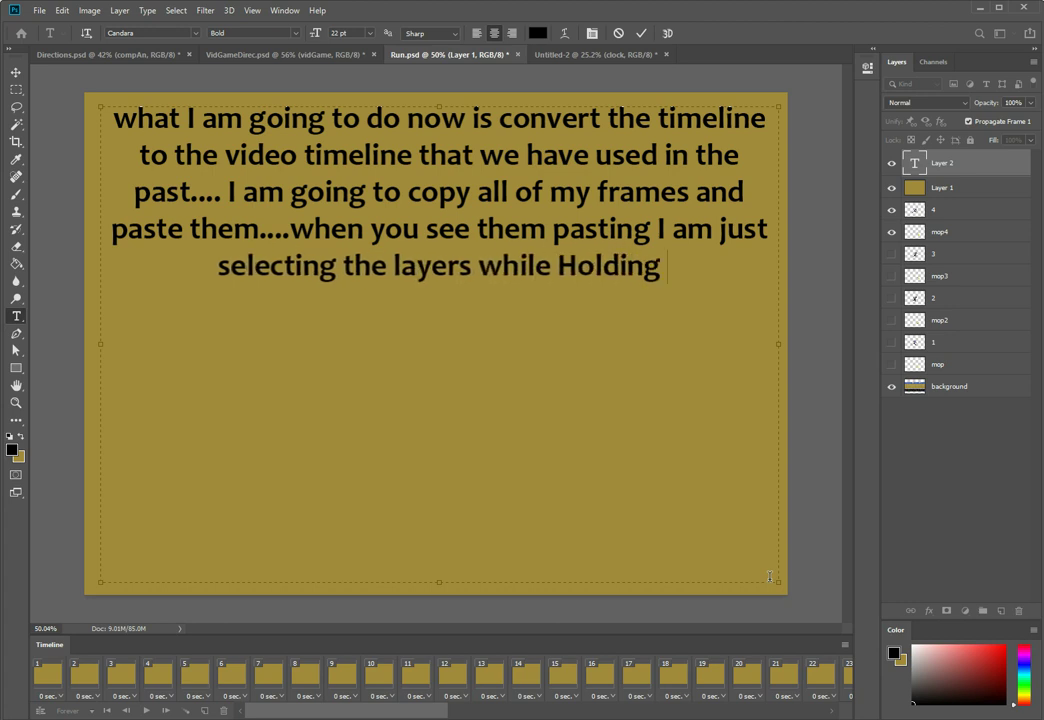
text(CTRL and pre)
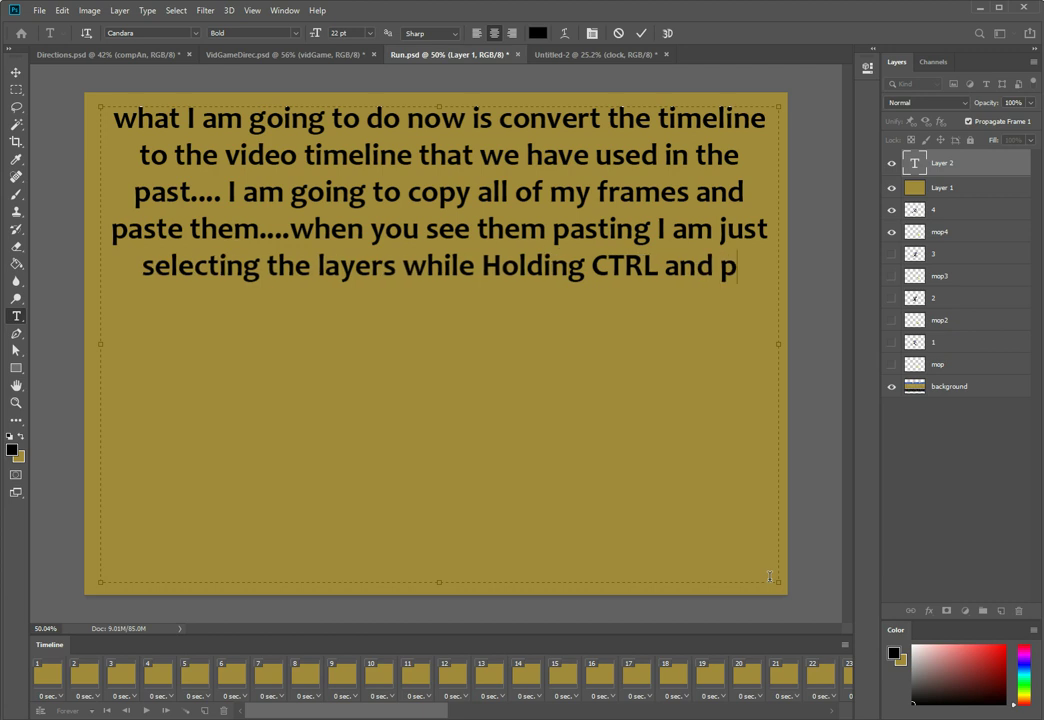
key(BackSpace)
key(BackSpace)
key(BackSpace)
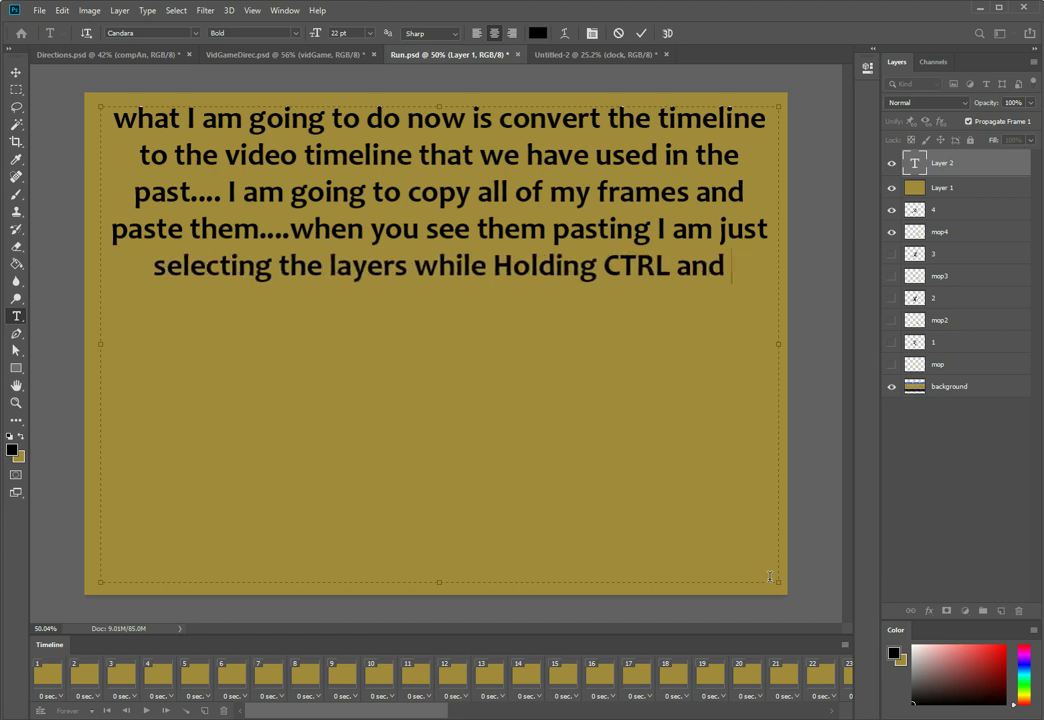
- Complete that sentence of the note with "then pressing CTRL+C to copy and CTRL+V to paste"
text(then pressing C)
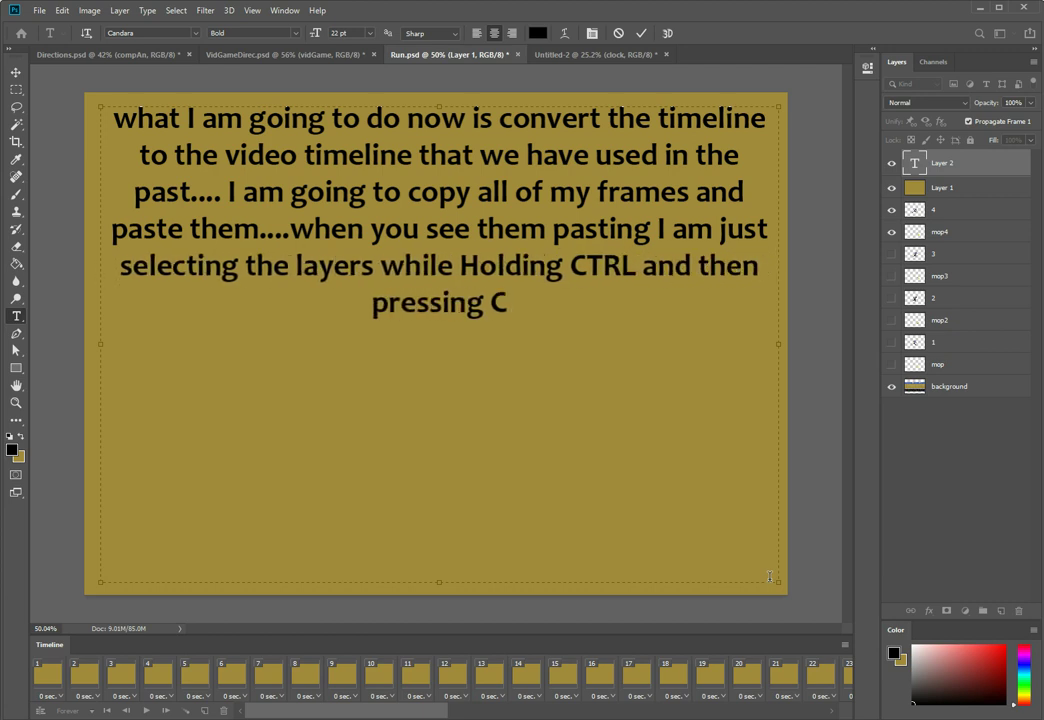
text(TRL+C)
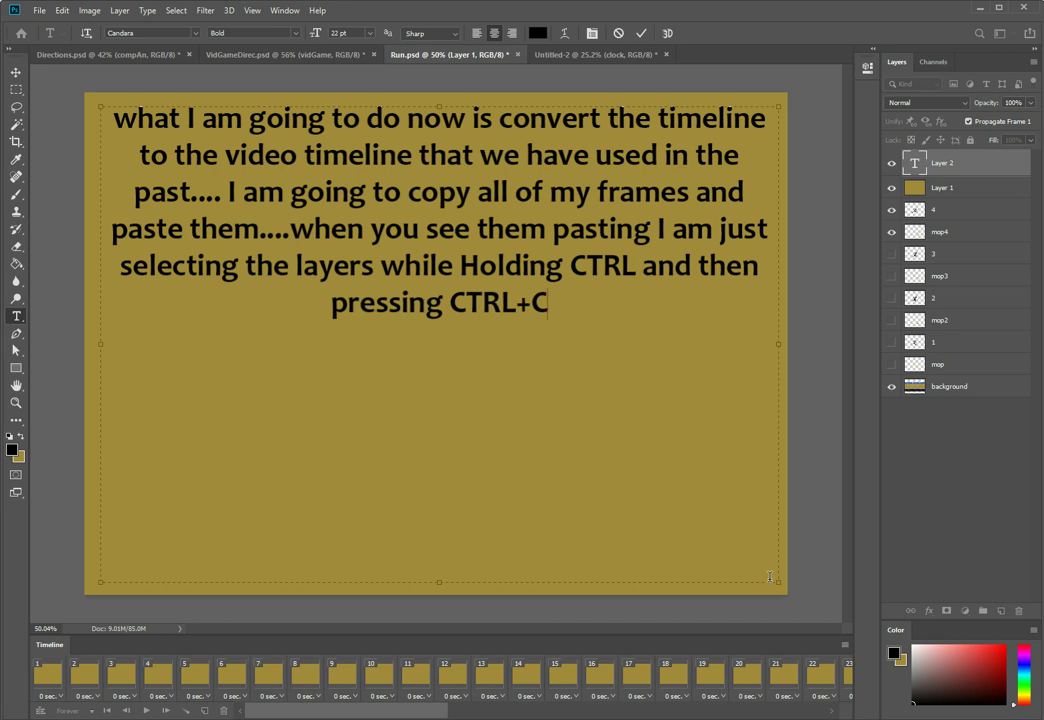
text( to cop)
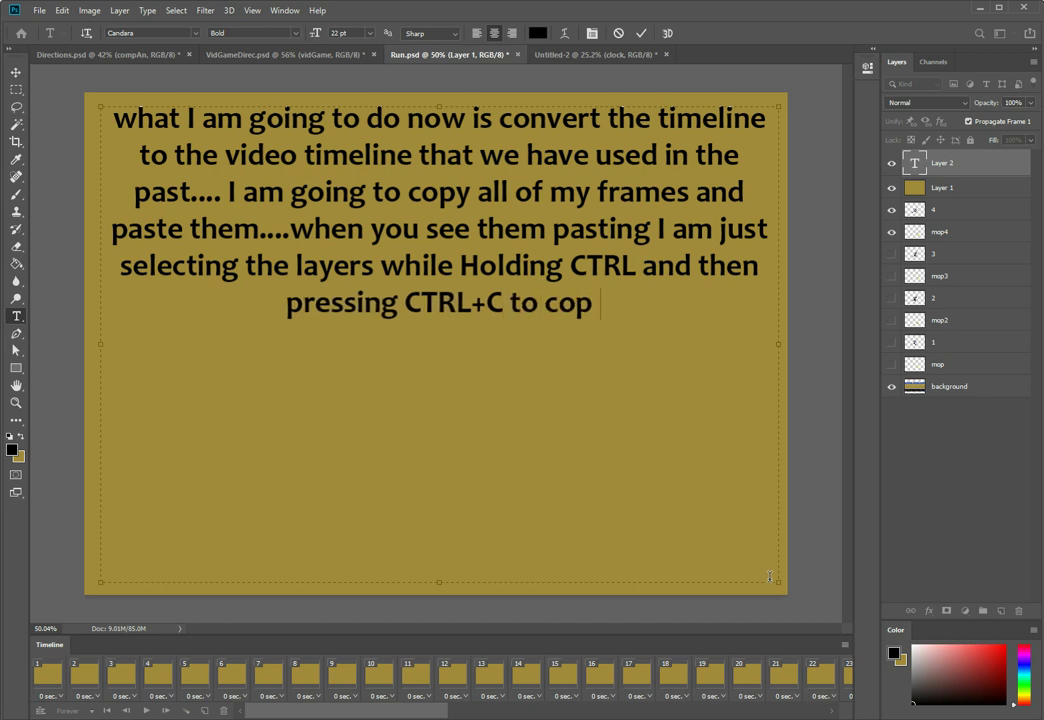
text(y and CTRL+V to past)
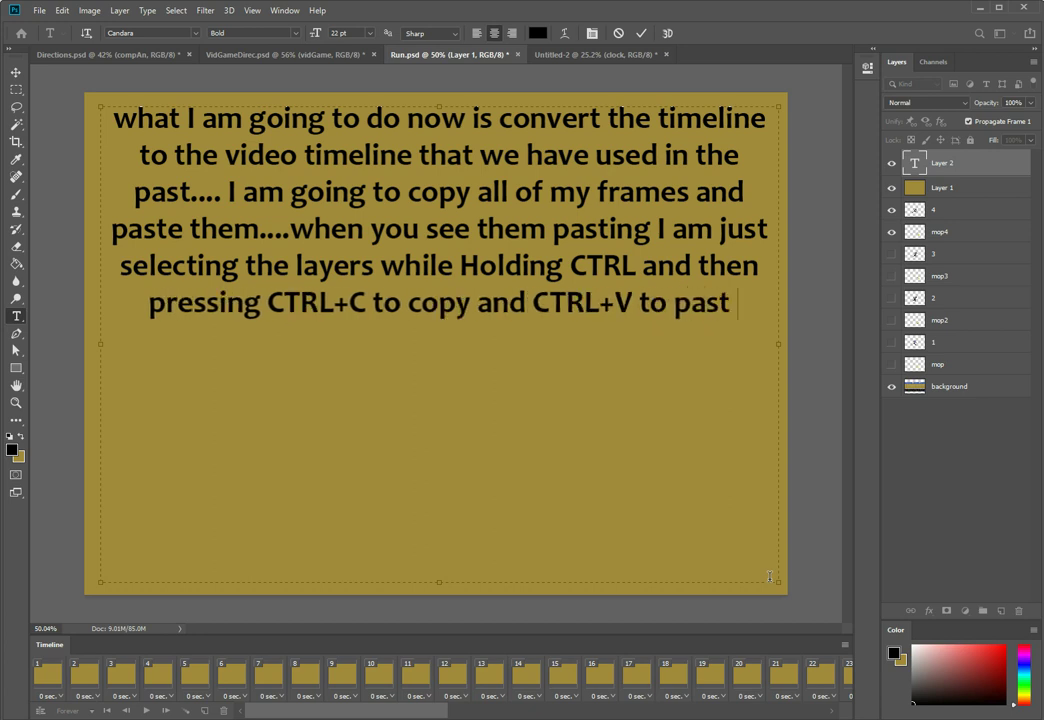
key(BackSpace)
text(e)
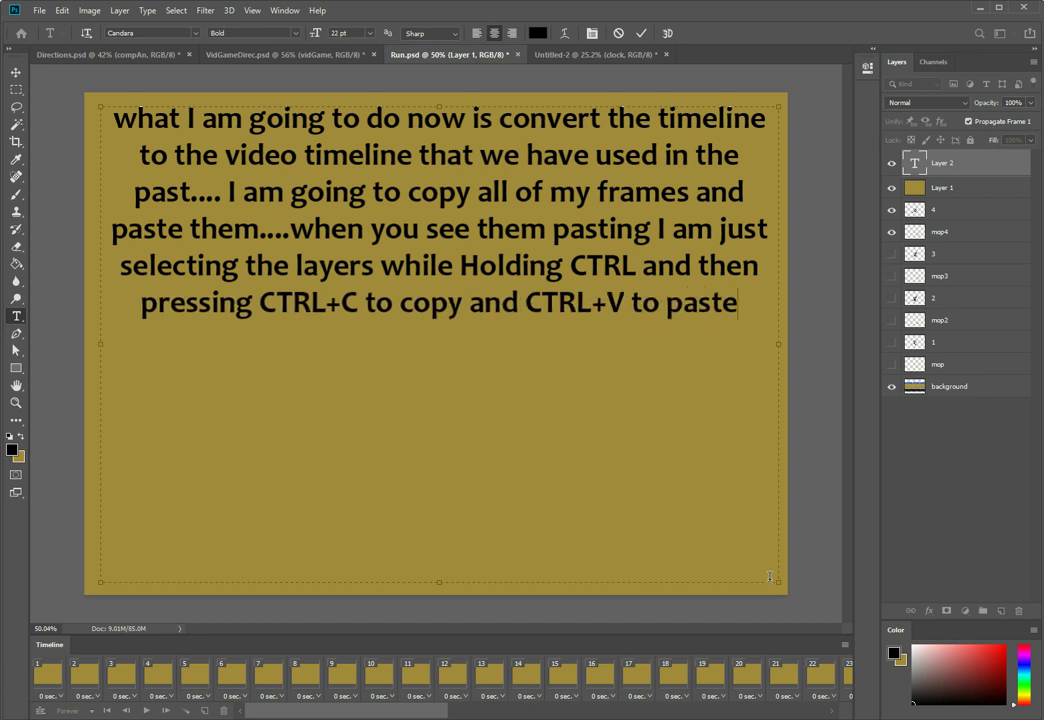
- End the note with "...then I will drag them to the end of the original layers .... just watch me do it and then you do it"
text(...then I wi)
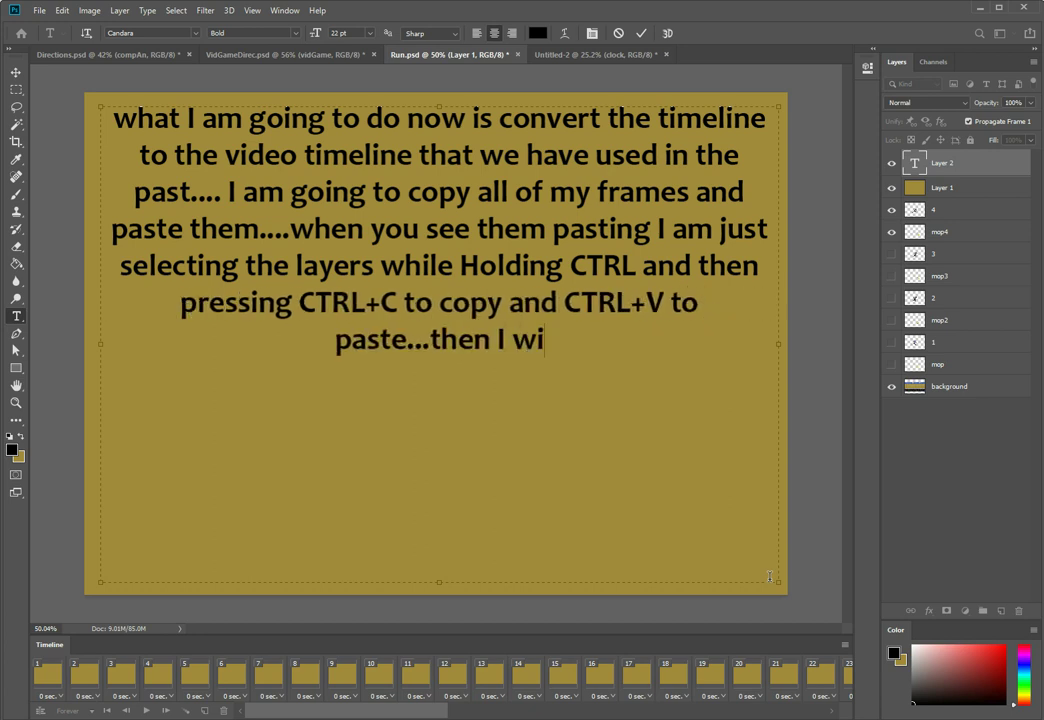
text(ll drag them )
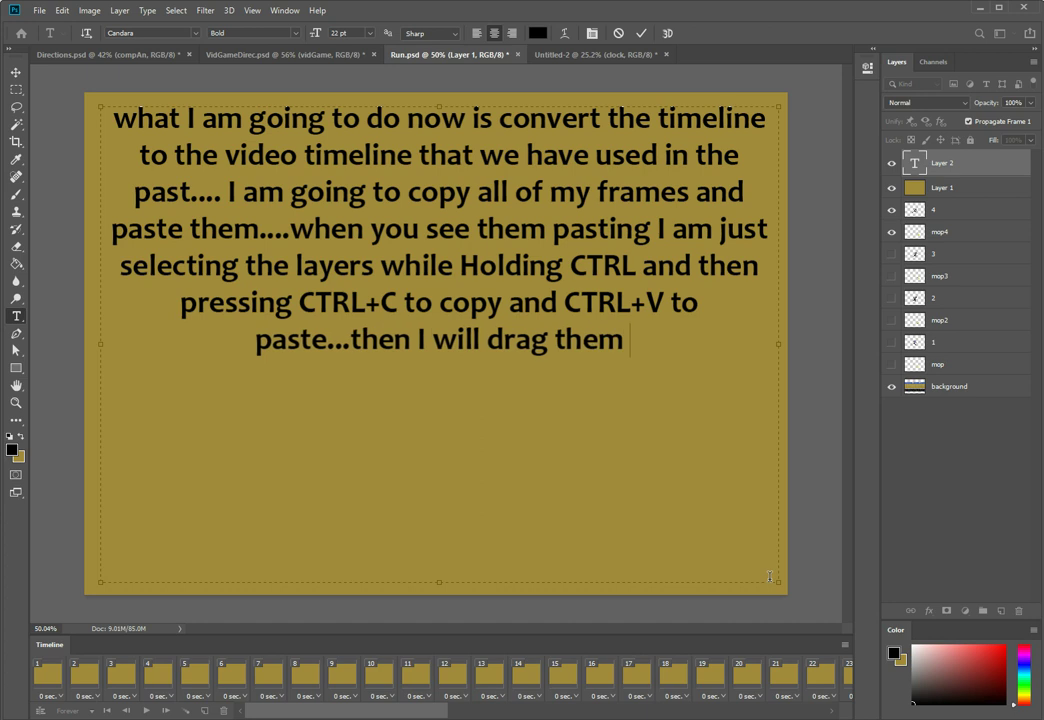
text(to the end of t)
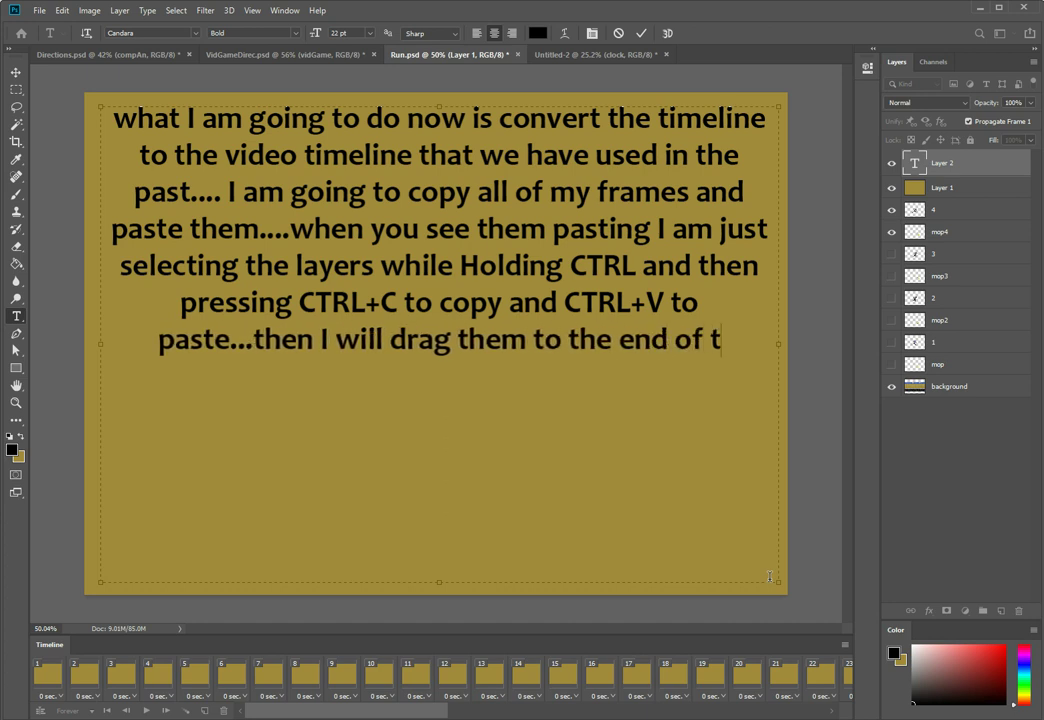
text(he original )
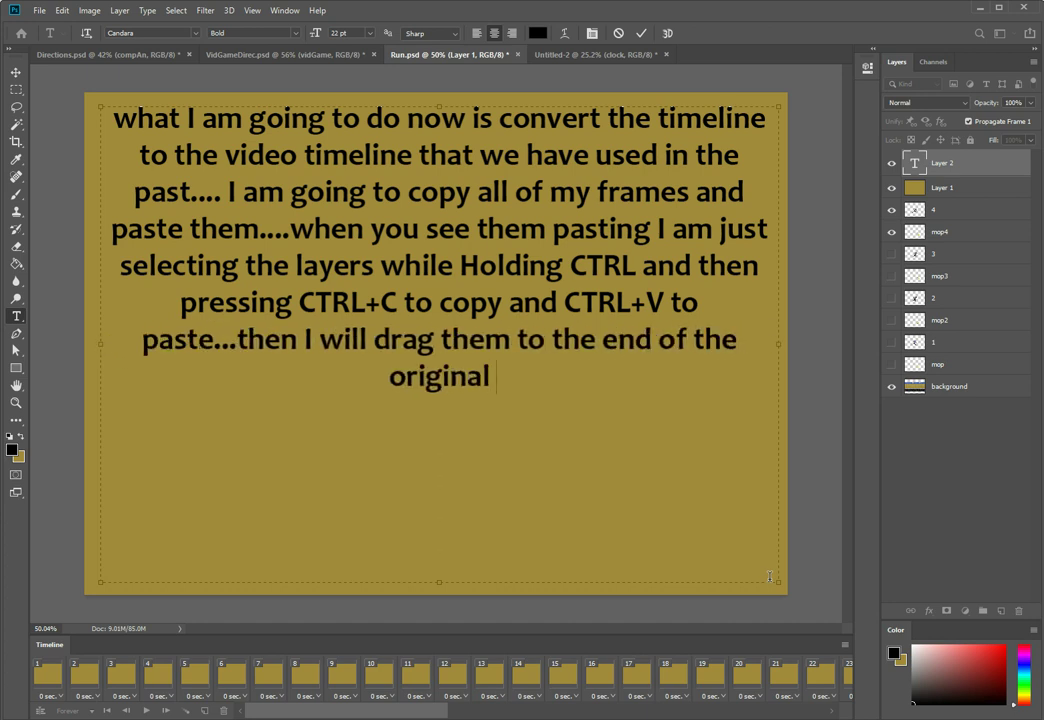
text(layers ..)
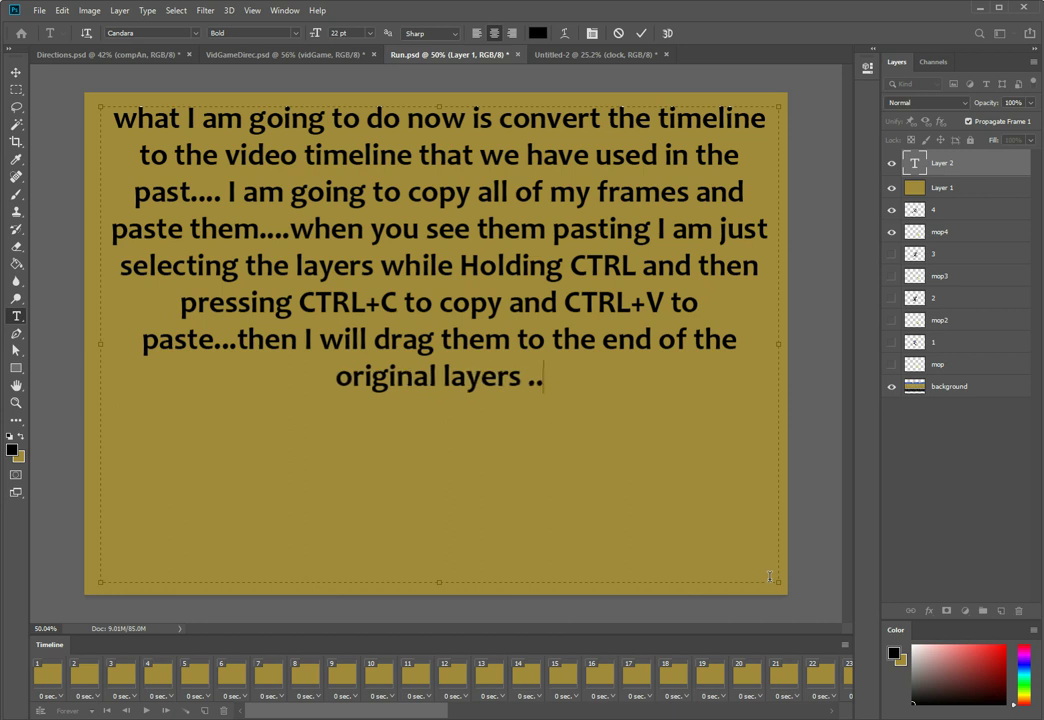
text(.. just watc)
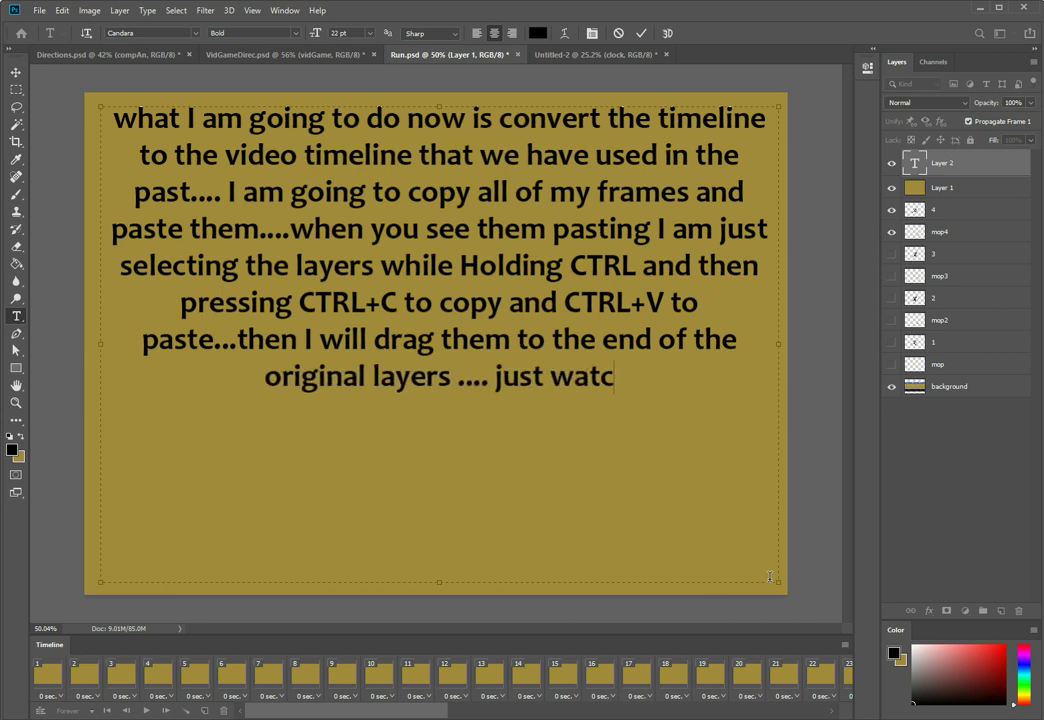
text(h me do it and then you do it)
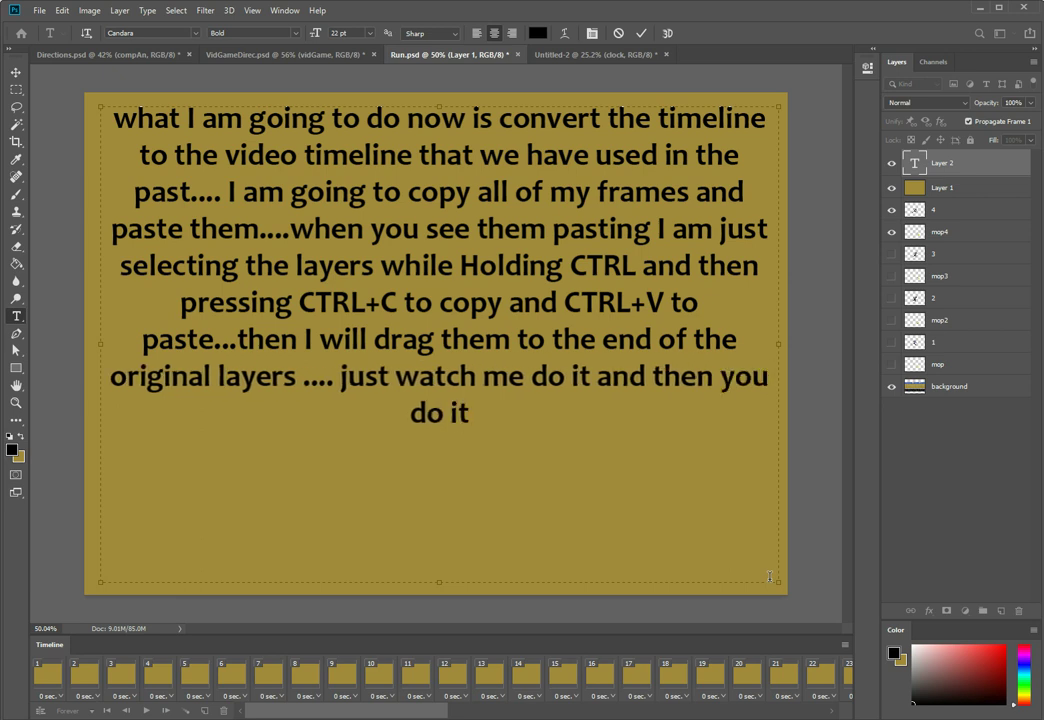
- Delete the instruction note's text layer and its gold fill layer, and convert the frame animation to a video timeline
click(967, 489)
click(975, 190)
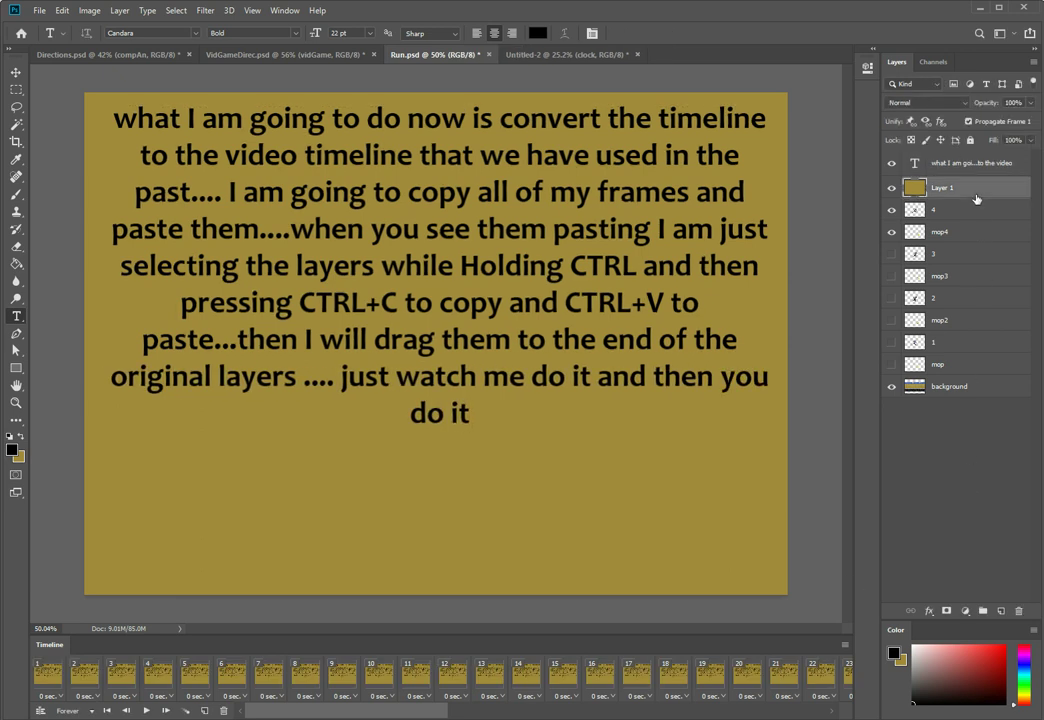
key(Delete)
click(975, 163)
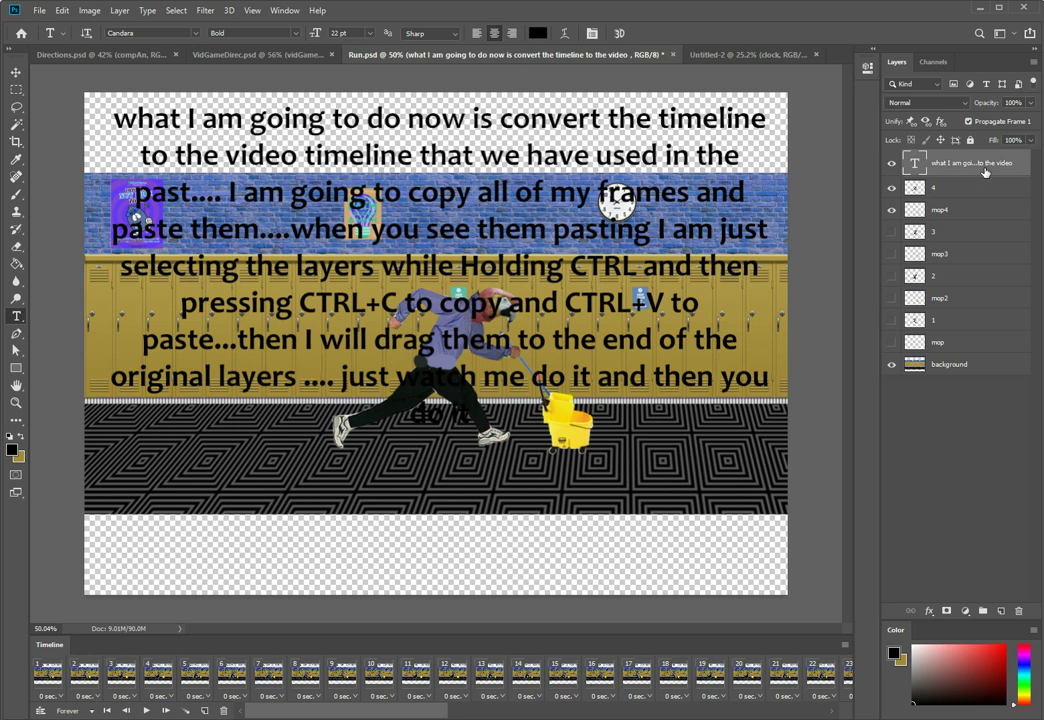
key(Delete)
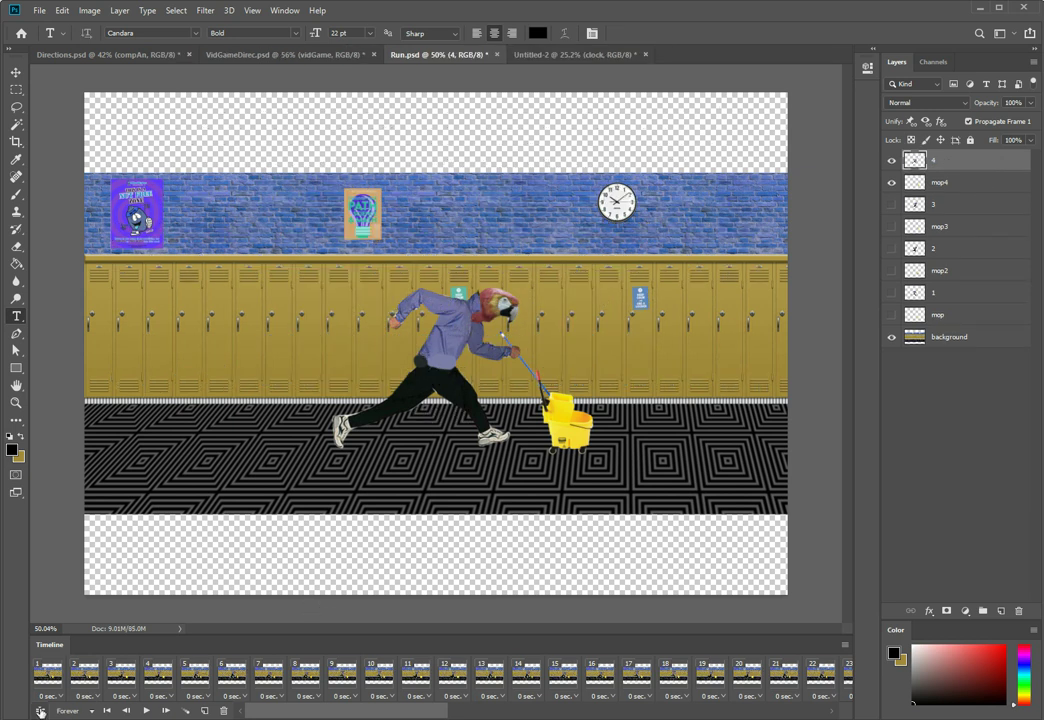
click(40, 711)
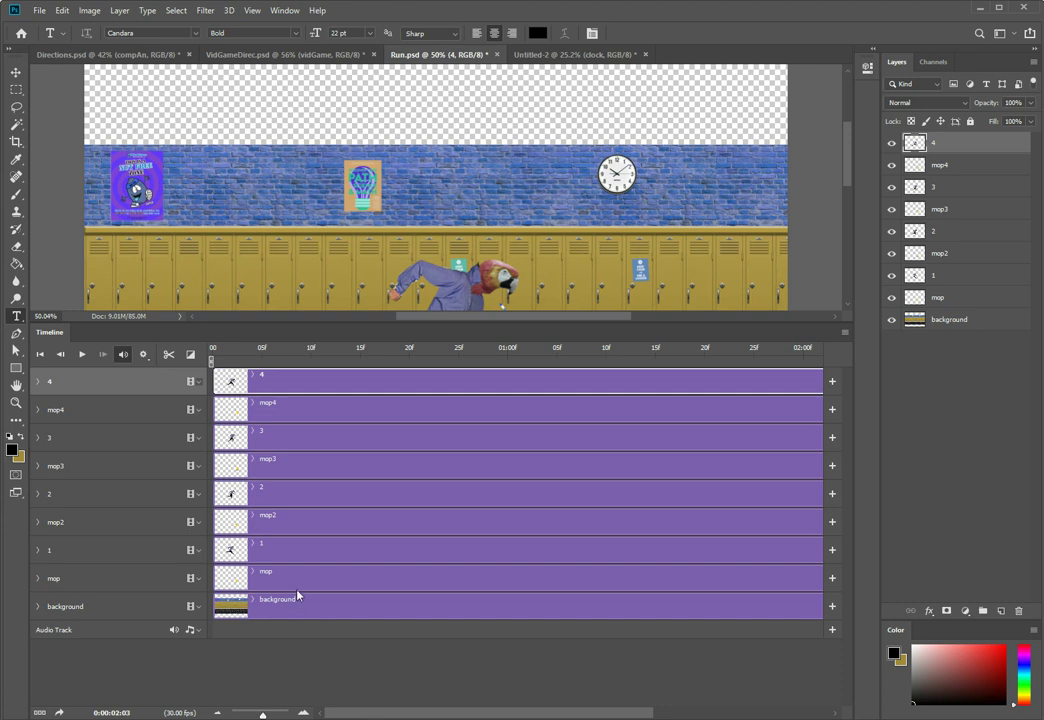
- Duplicate the eight layers from 4 down to mop and move the copied clips to start where the original clips end
shift+click(120, 412)
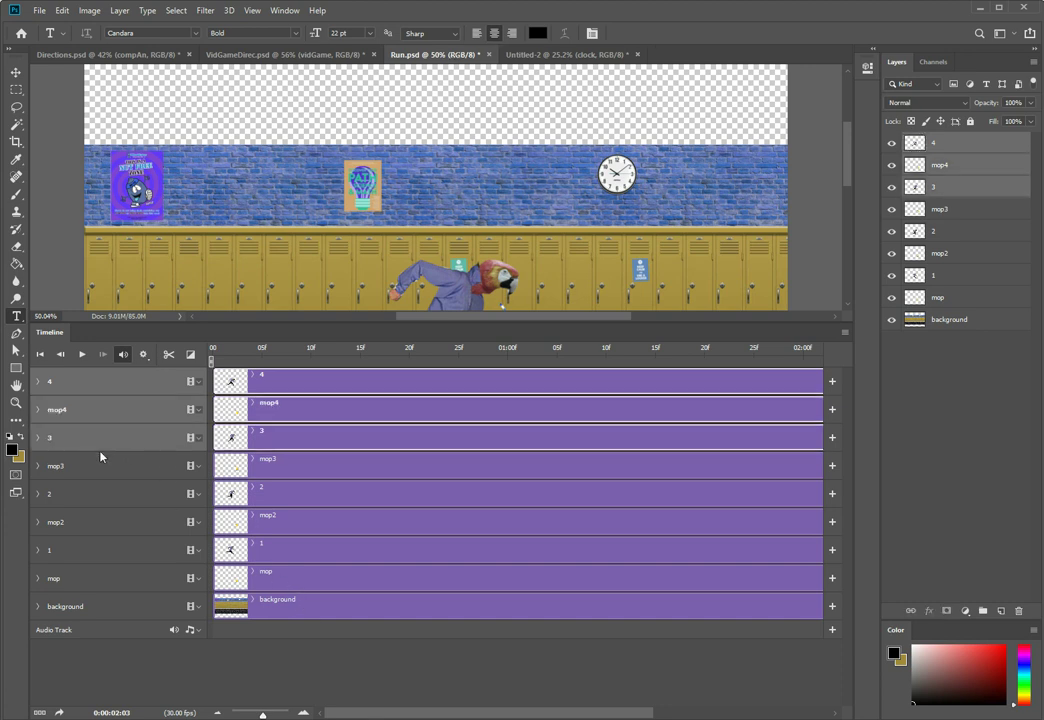
shift+click(91, 470)
shift+click(80, 494)
shift+click(76, 522)
shift+click(77, 550)
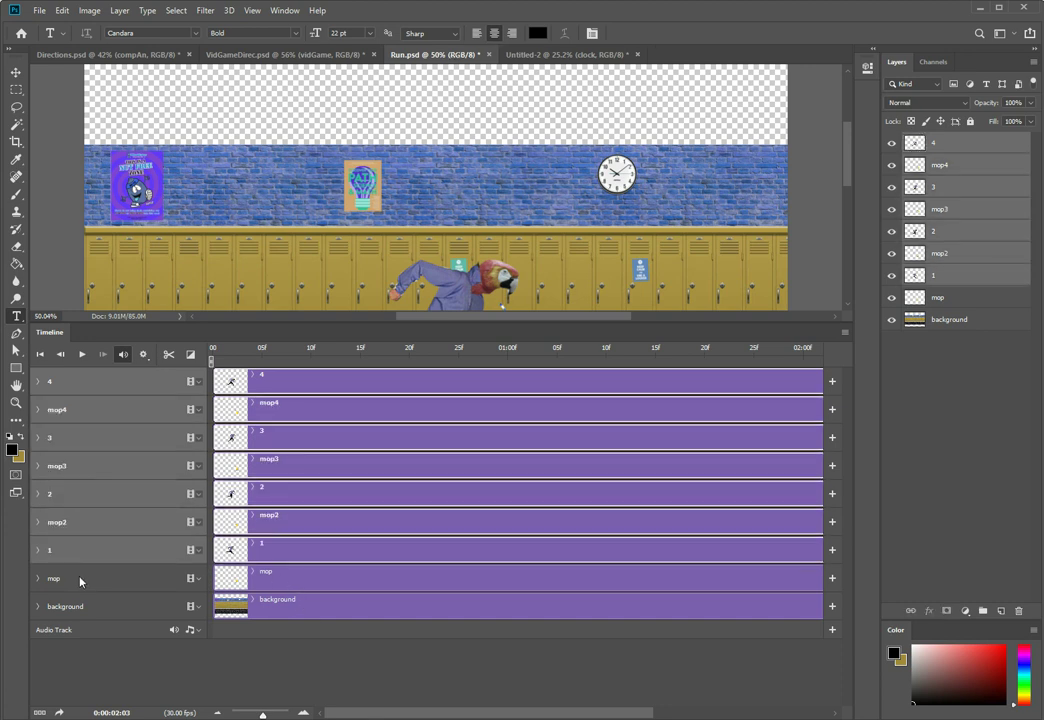
shift+click(80, 578)
key(ctrl+j)
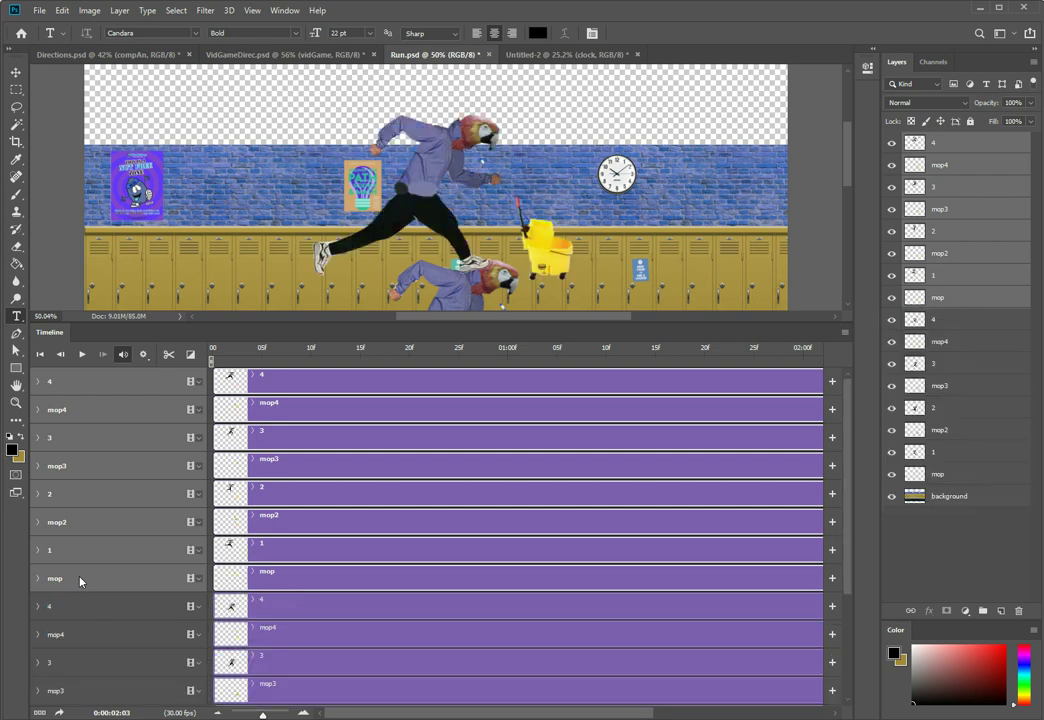
drag(239, 583, 771, 578)
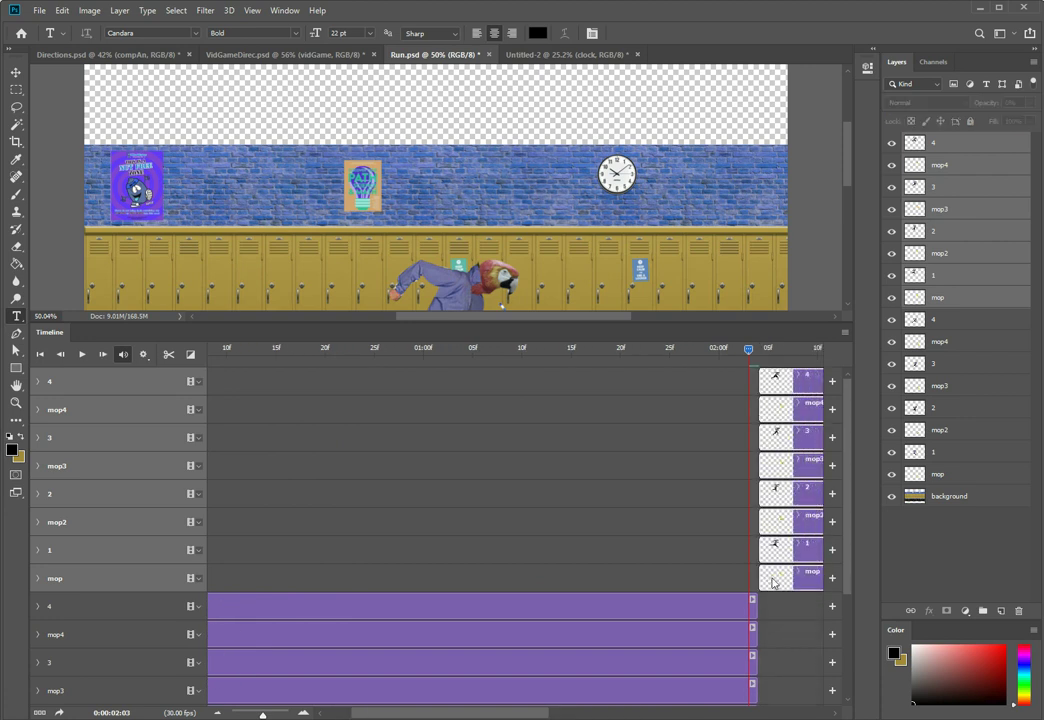
- Extend the background clip so it ends together with the copied character and mop clips
scroll(659, 510, down, 3)
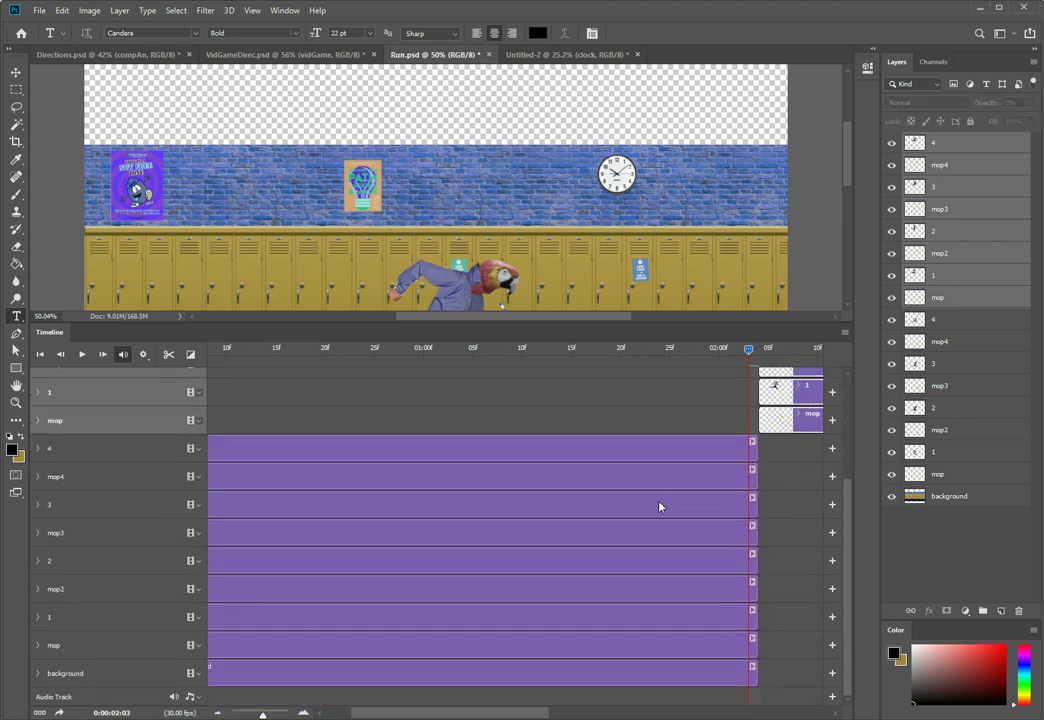
click(114, 675)
drag(756, 677, 510, 697)
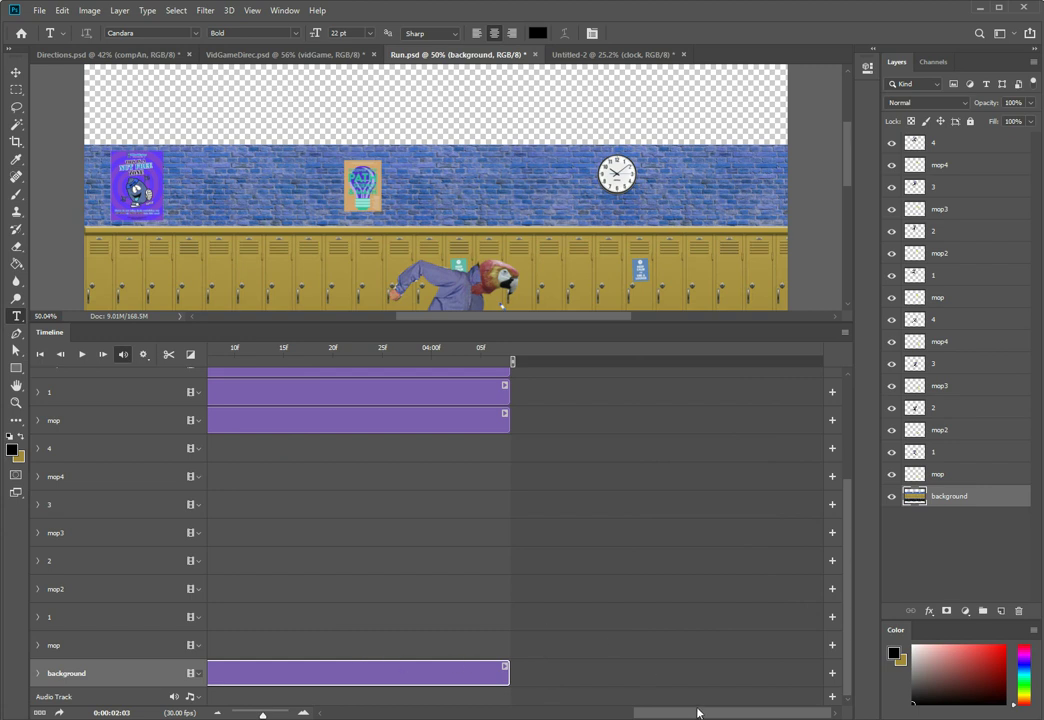
drag(697, 712, 388, 712)
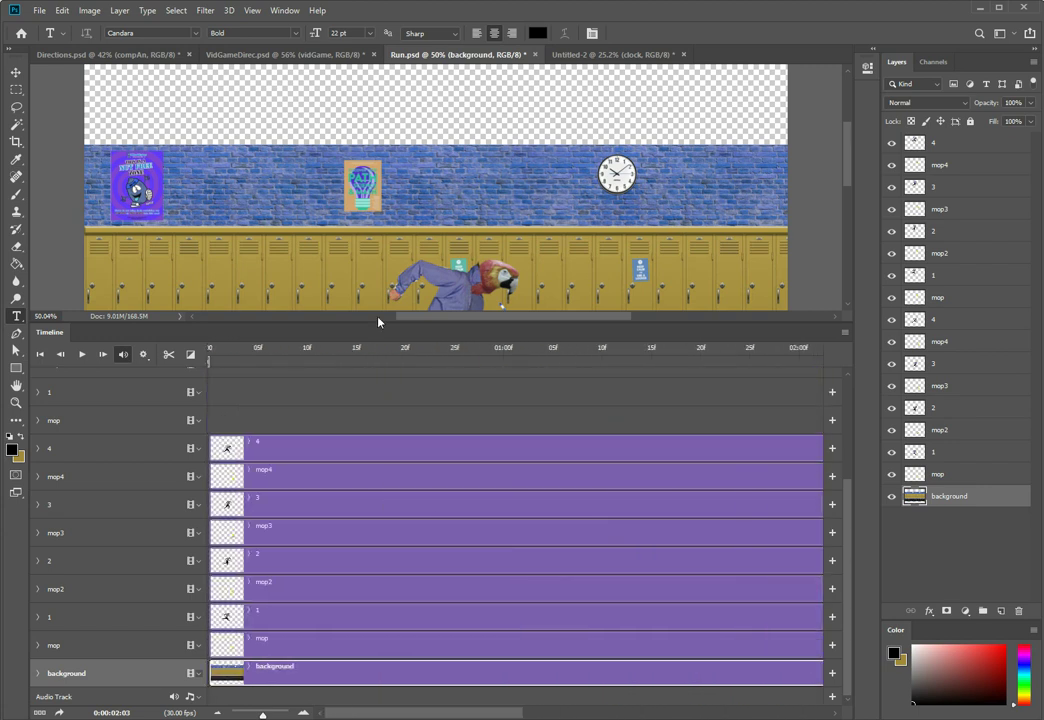
- Enlarge the canvas area and play the extended animation to check the copied run cycle
drag(355, 325, 361, 533)
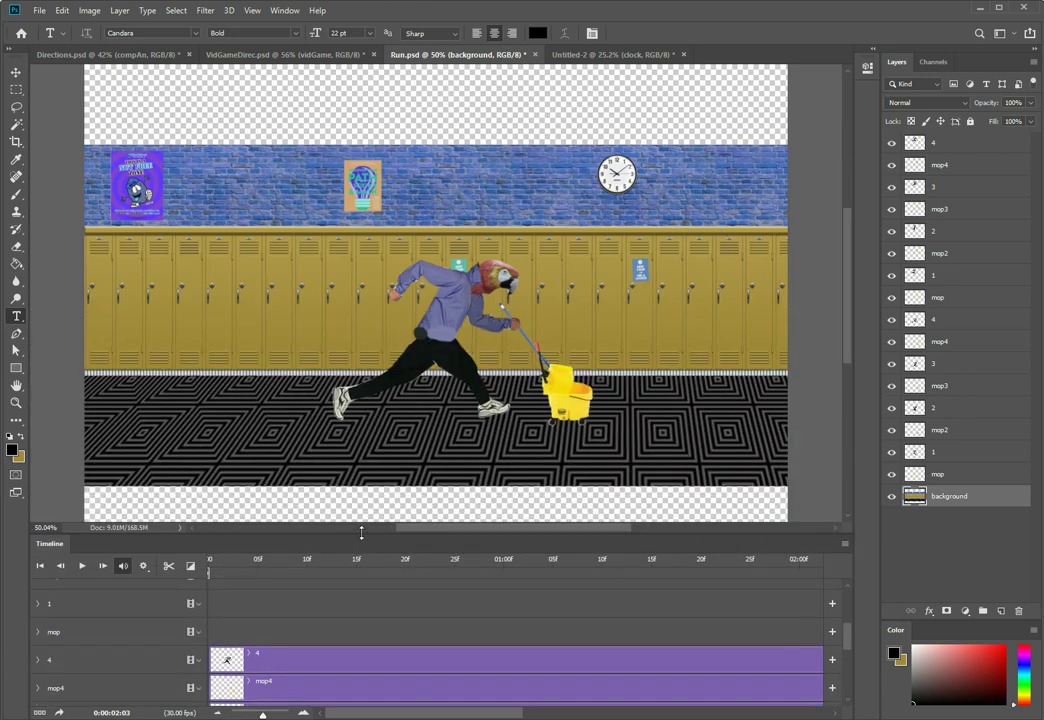
click(83, 566)
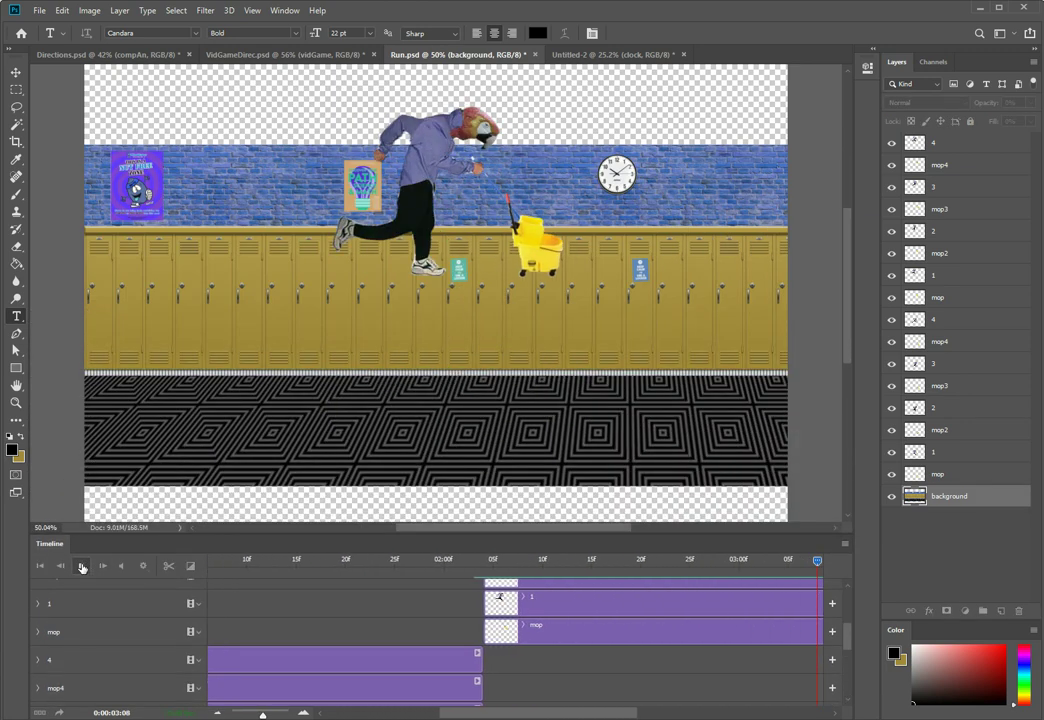
click(82, 566)
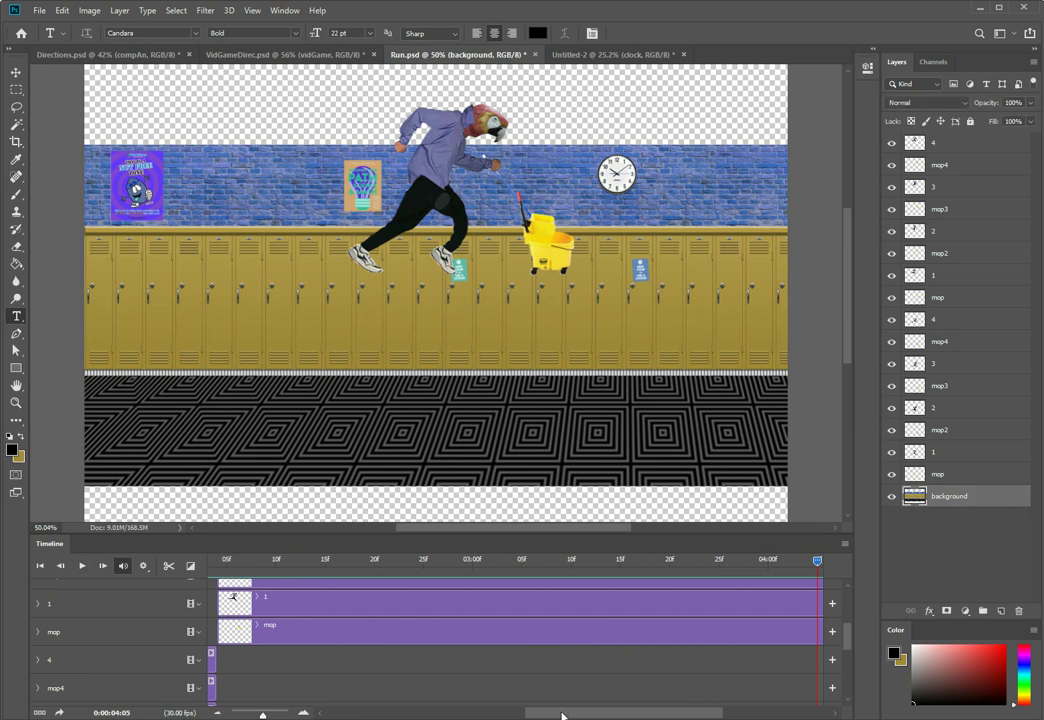
- Scrub the timeline from its start to the junction of original and copied clips and examine the copied tracks
drag(562, 716, 313, 716)
drag(214, 572, 713, 588)
scroll(760, 630, down, 1)
scroll(764, 622, up, 5)
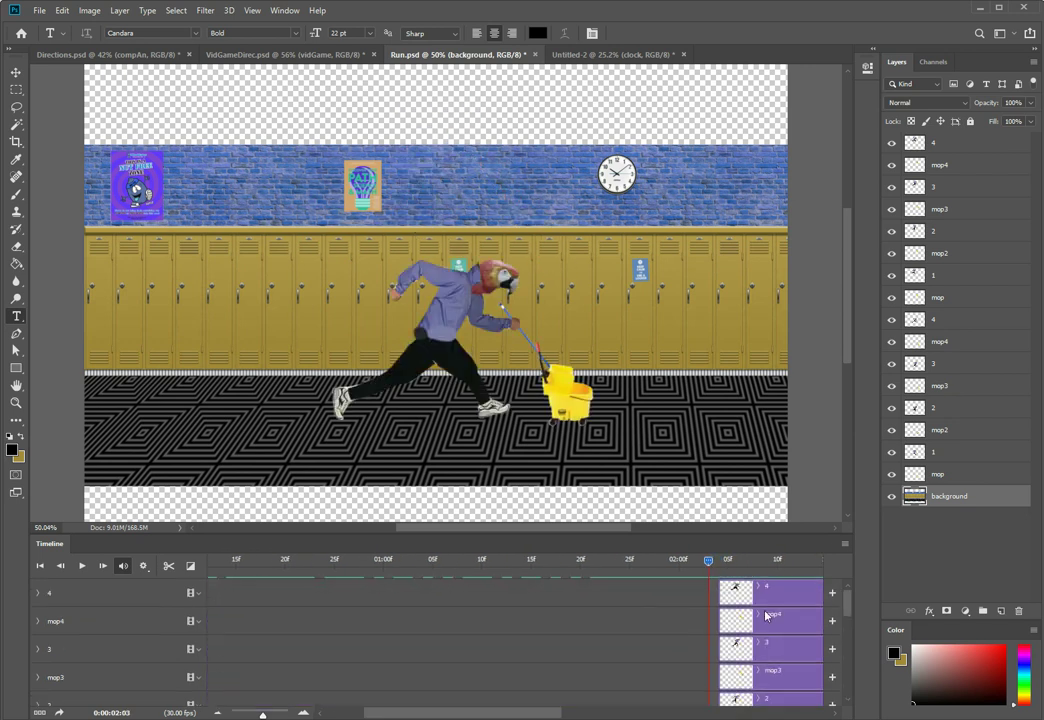
scroll(757, 610, down, 3)
drag(694, 537, 697, 309)
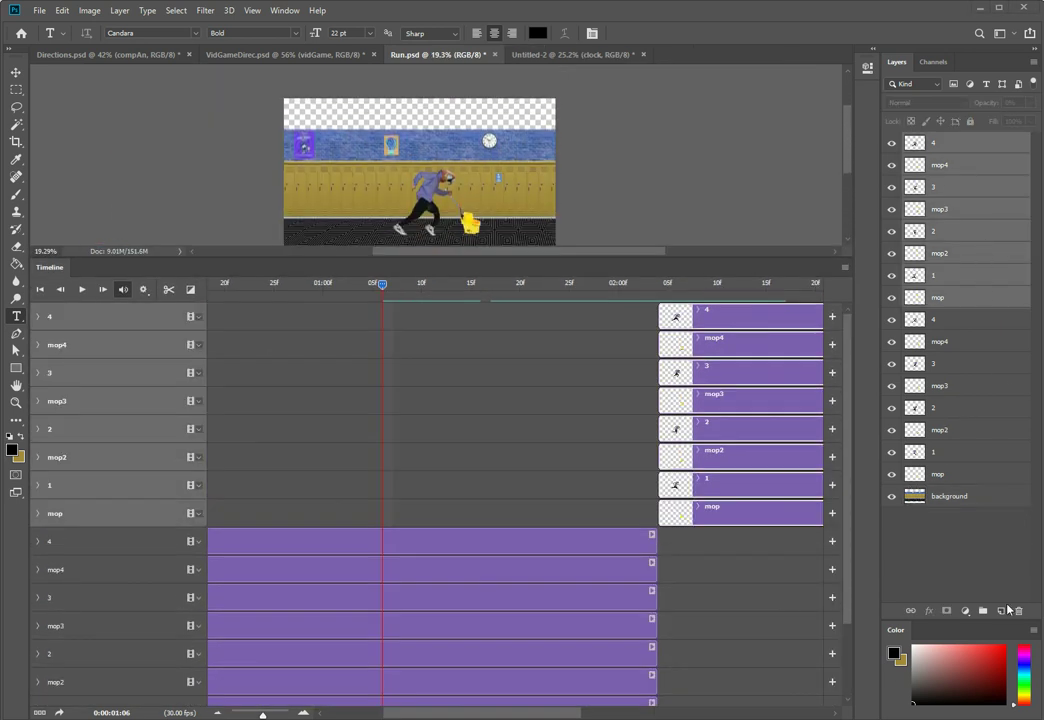
- Add a new layer above all others and fill it with black
click(1001, 611)
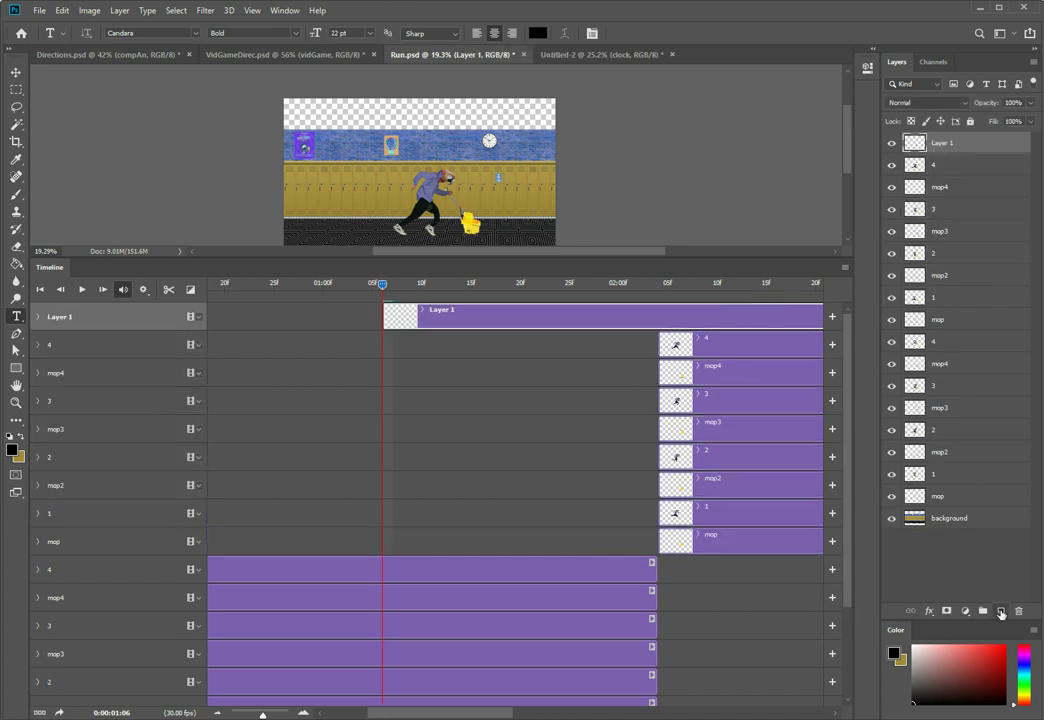
key(g)
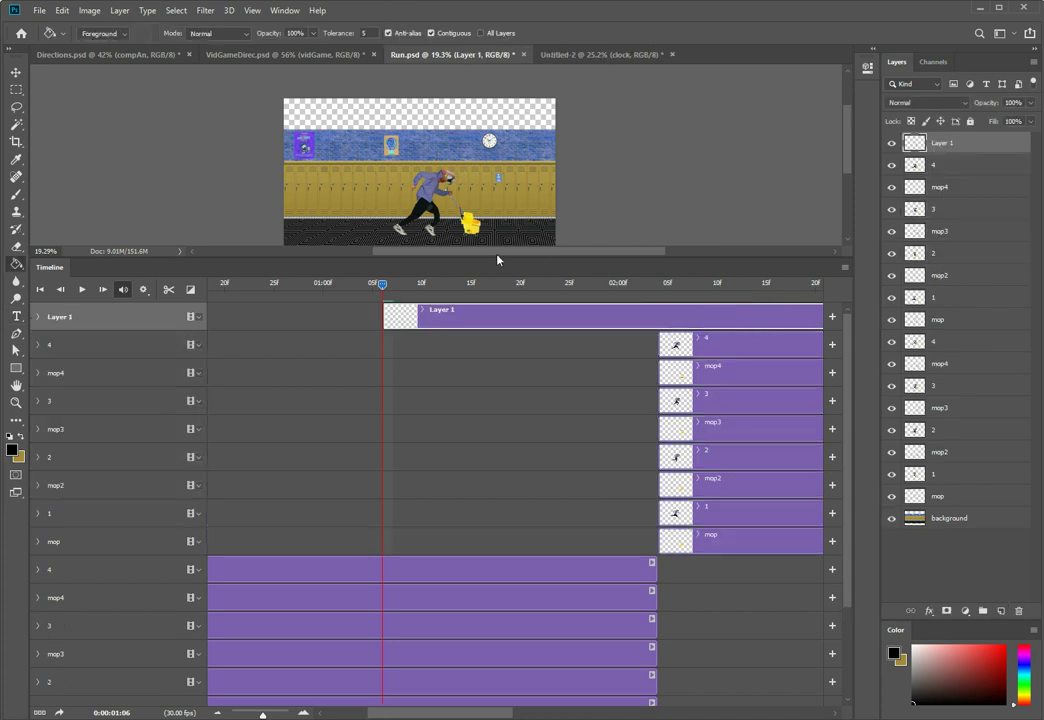
drag(495, 258, 495, 605)
click(470, 377)
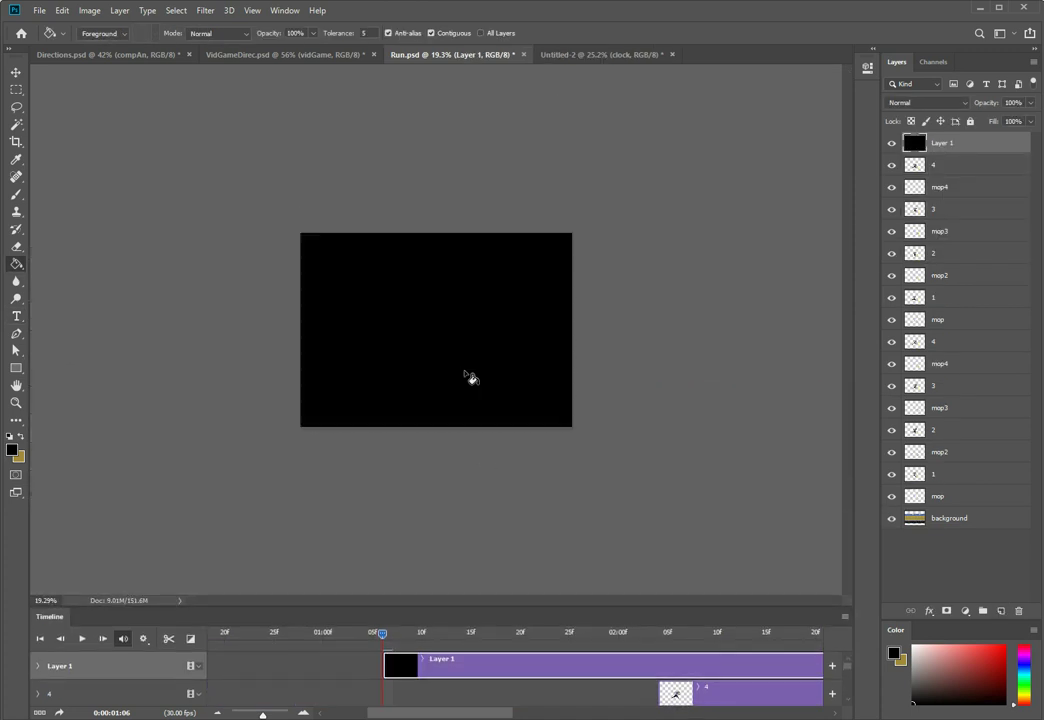
- Create a white paragraph text box over the black fill and begin the note with "now I am going to animate"
key(b)
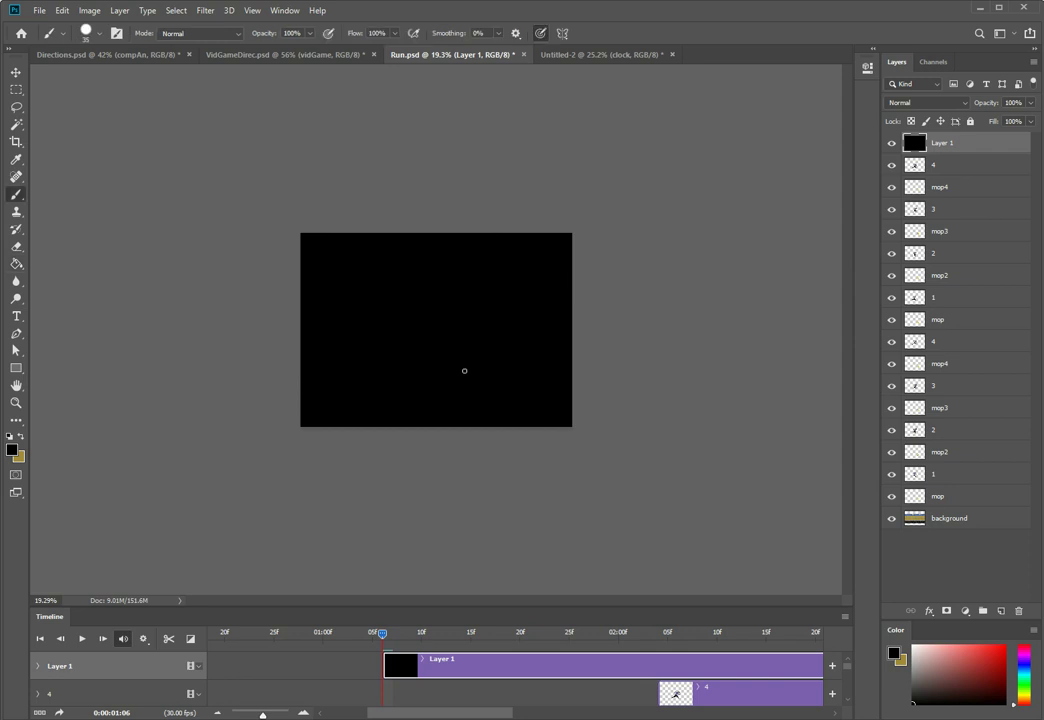
key(t)
drag(310, 241, 552, 411)
text(now I am g)
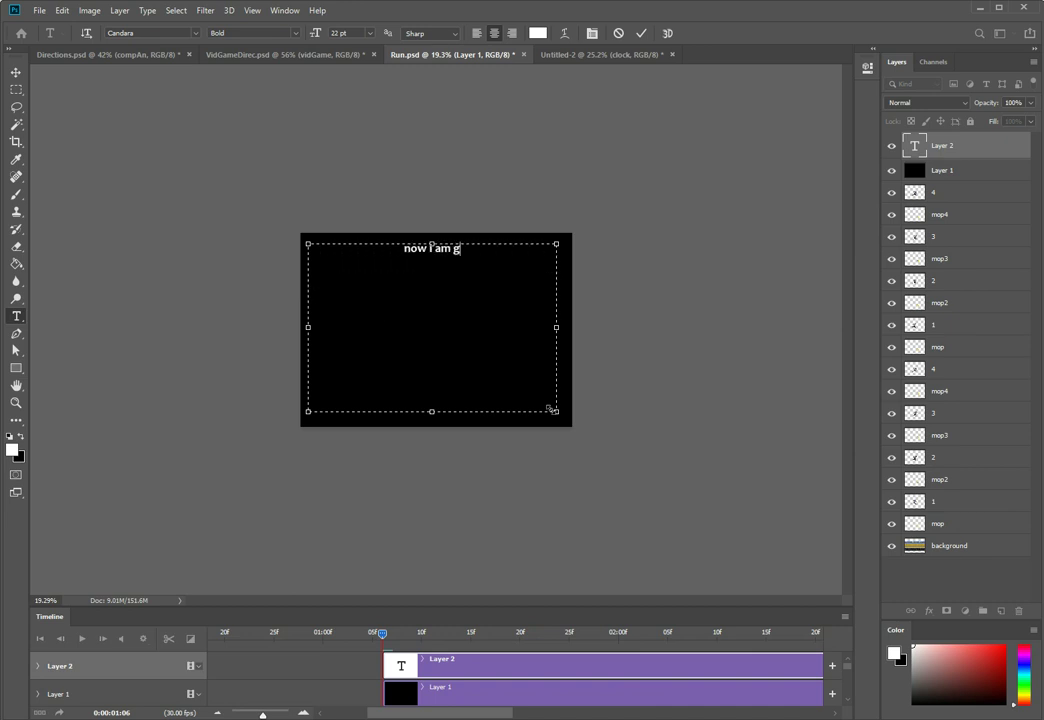
text(oing to animate)
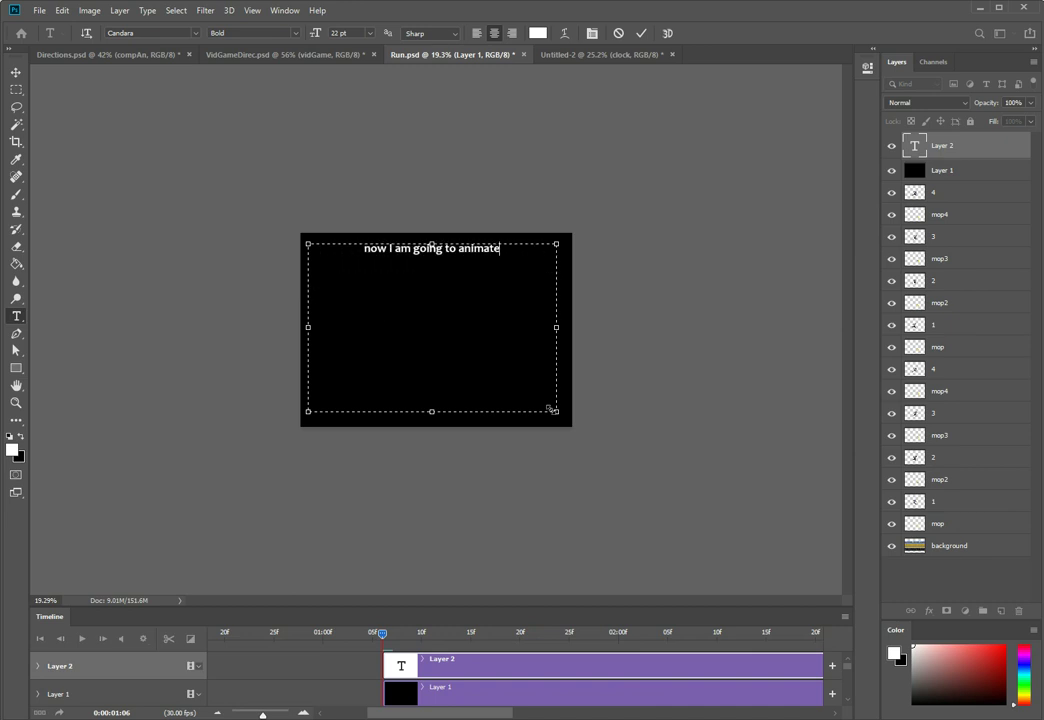
- Complete the note with "the background moving from left to right" and fit the canvas in the window
text( the backghr)
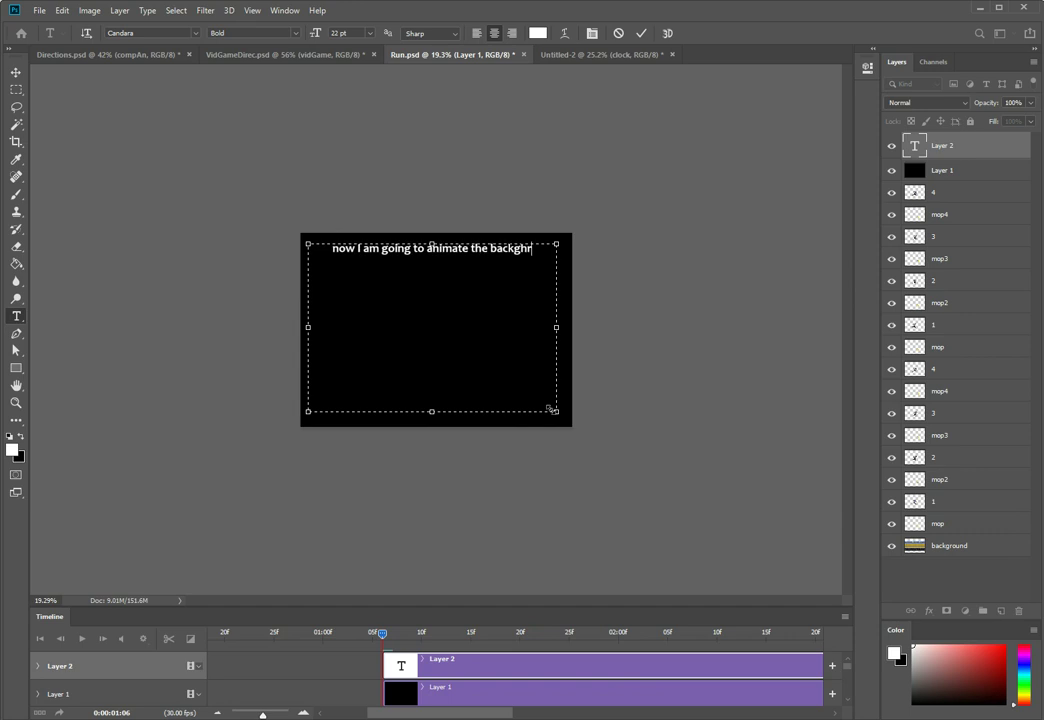
key(BackSpace)
key(BackSpace)
text(round mo)
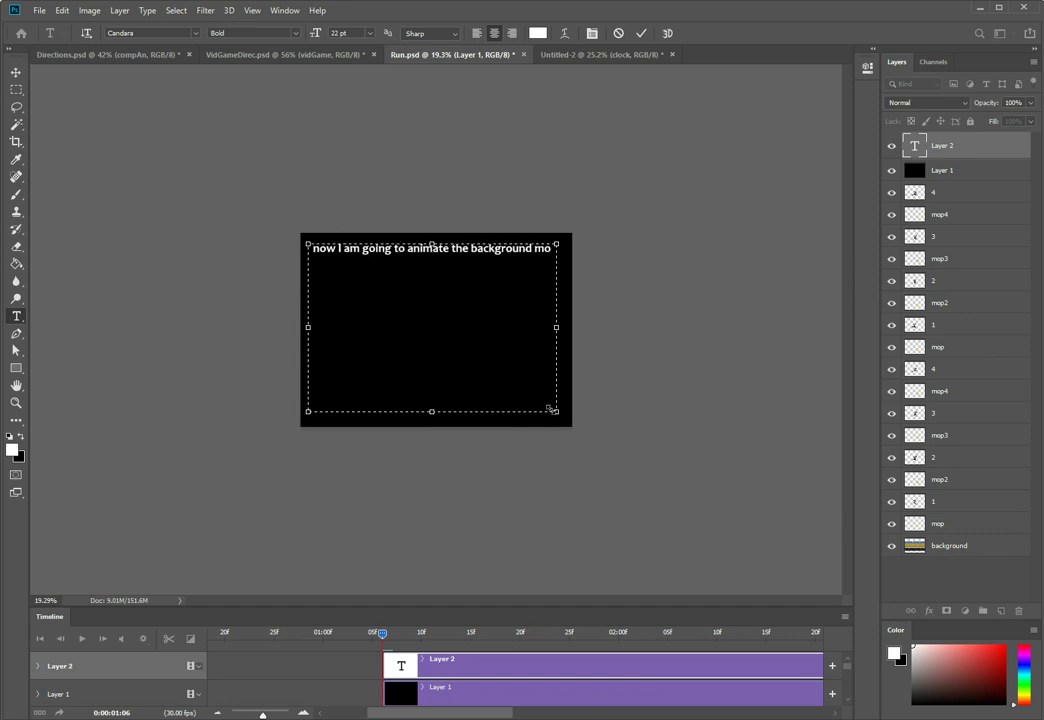
text(ving from left)
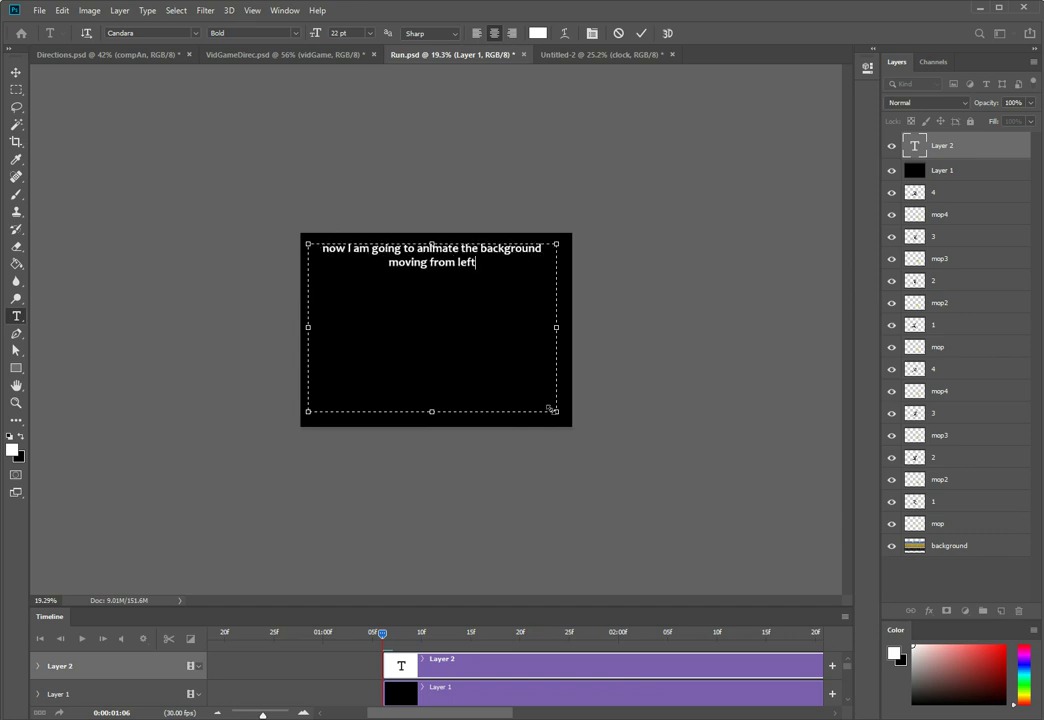
text( to right)
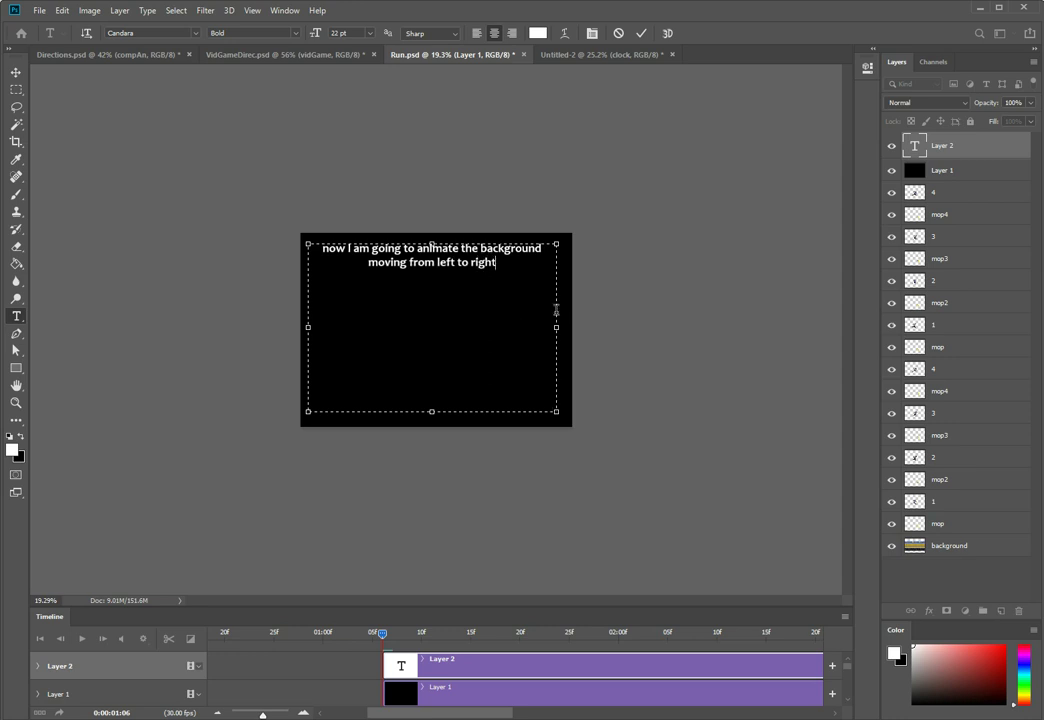
click(948, 172)
click(966, 148)
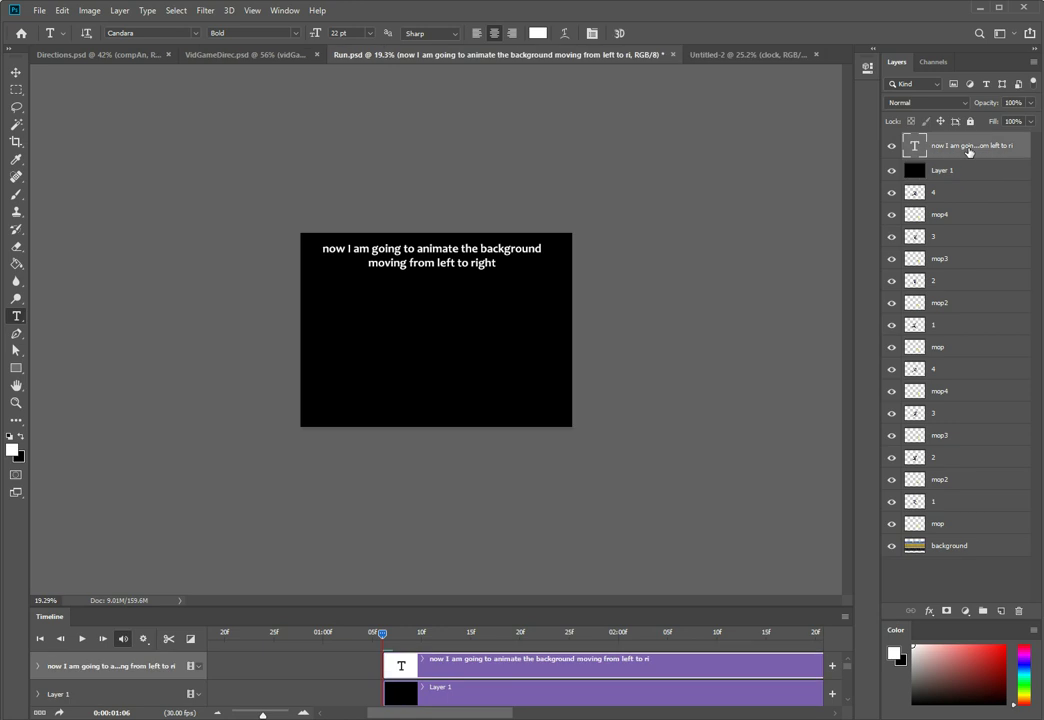
key(ctrl+0)
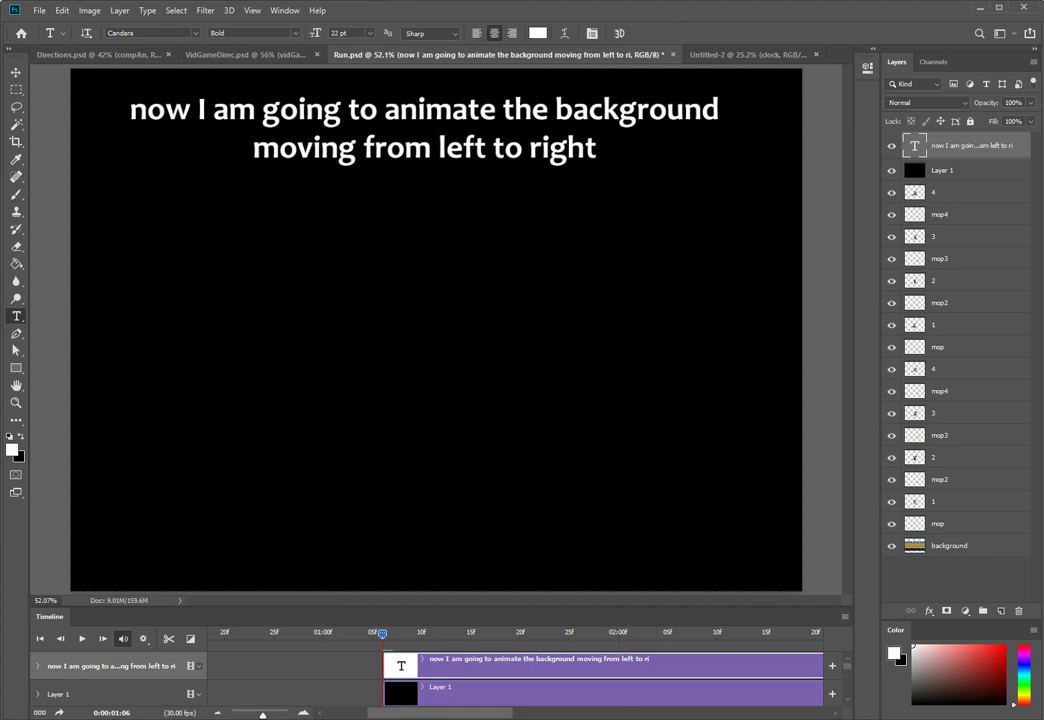
- Delete the black fill layer and the white note's text layer
drag(244, 607, 244, 413)
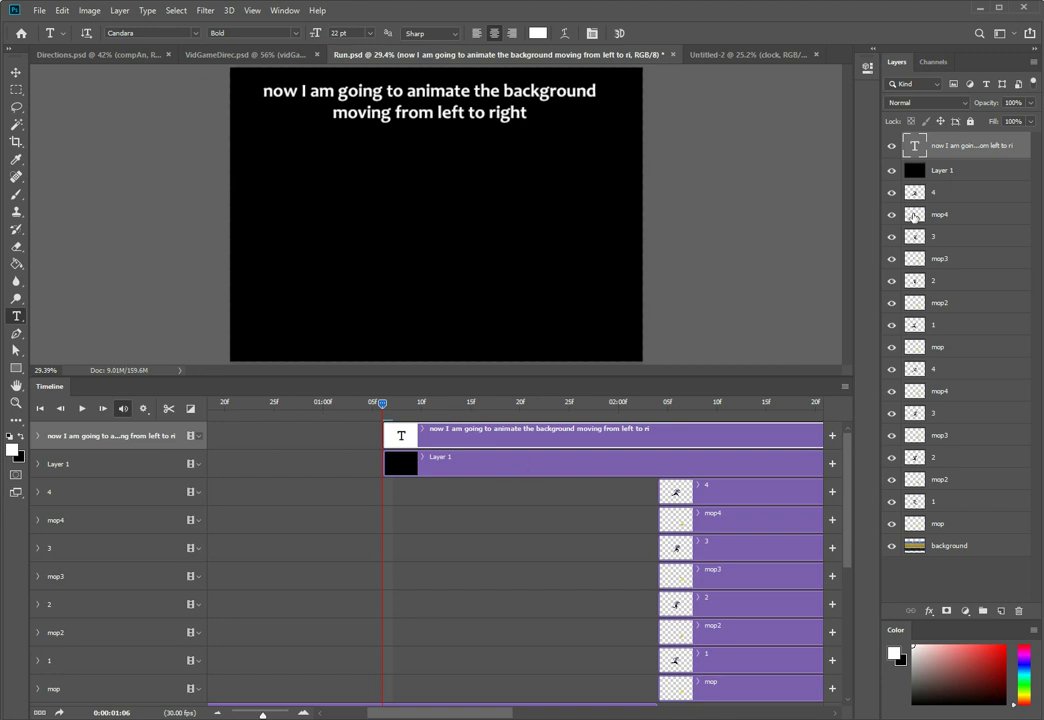
click(966, 177)
key(Delete)
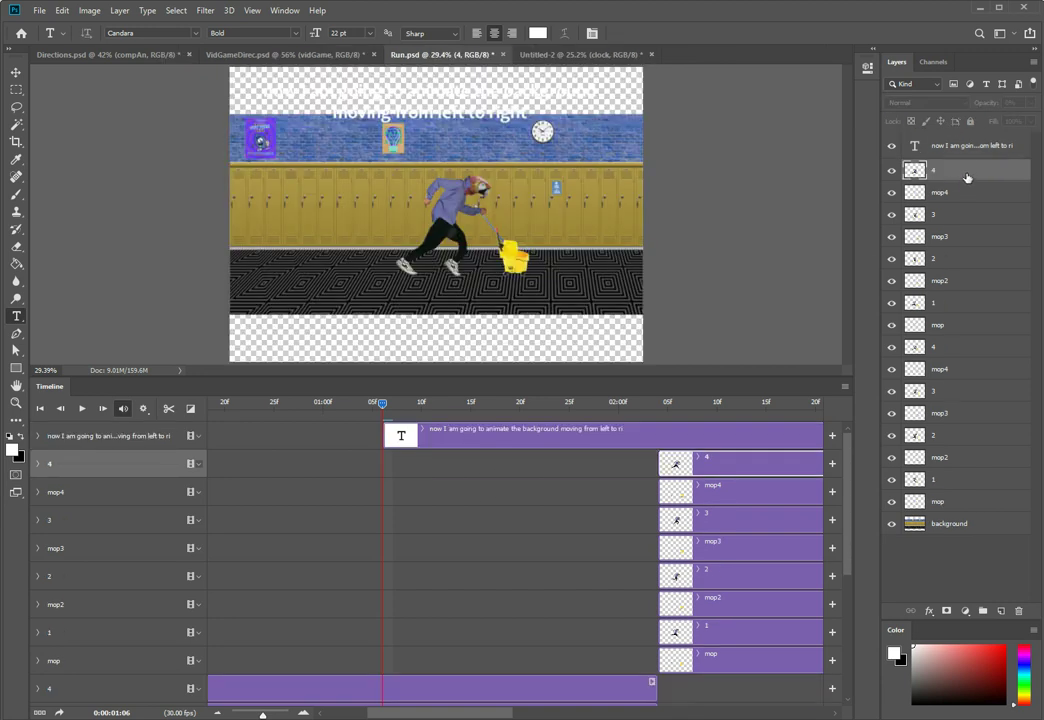
click(960, 147)
key(Delete)
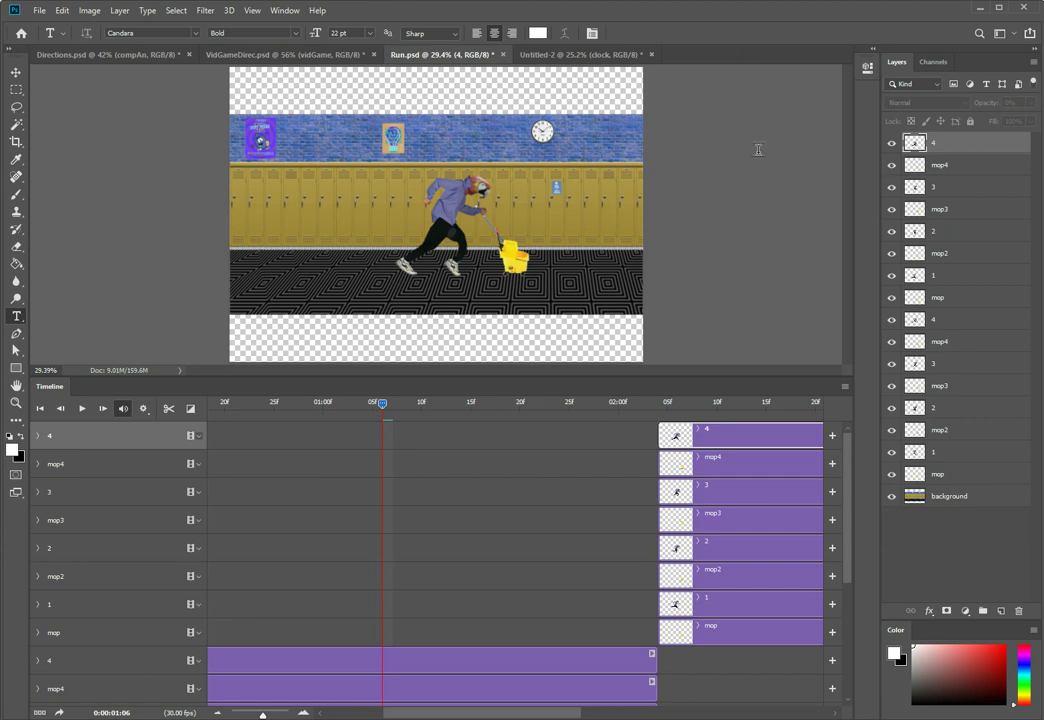
- Convert the background layer to a smart object
scroll(455, 474, down, 5)
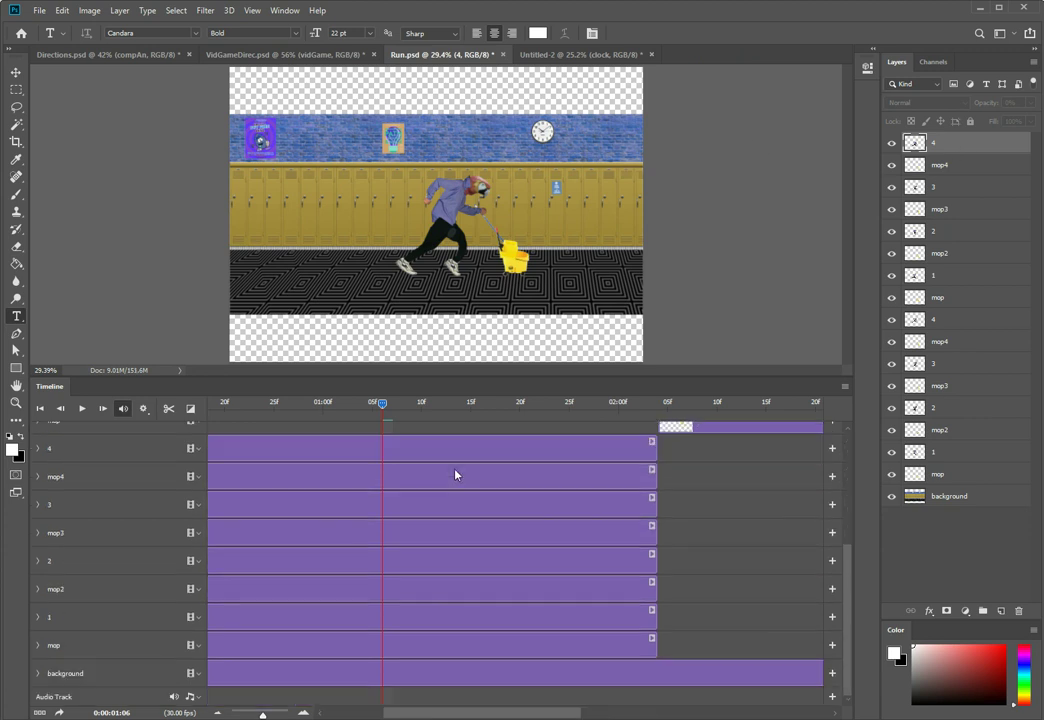
click(120, 684)
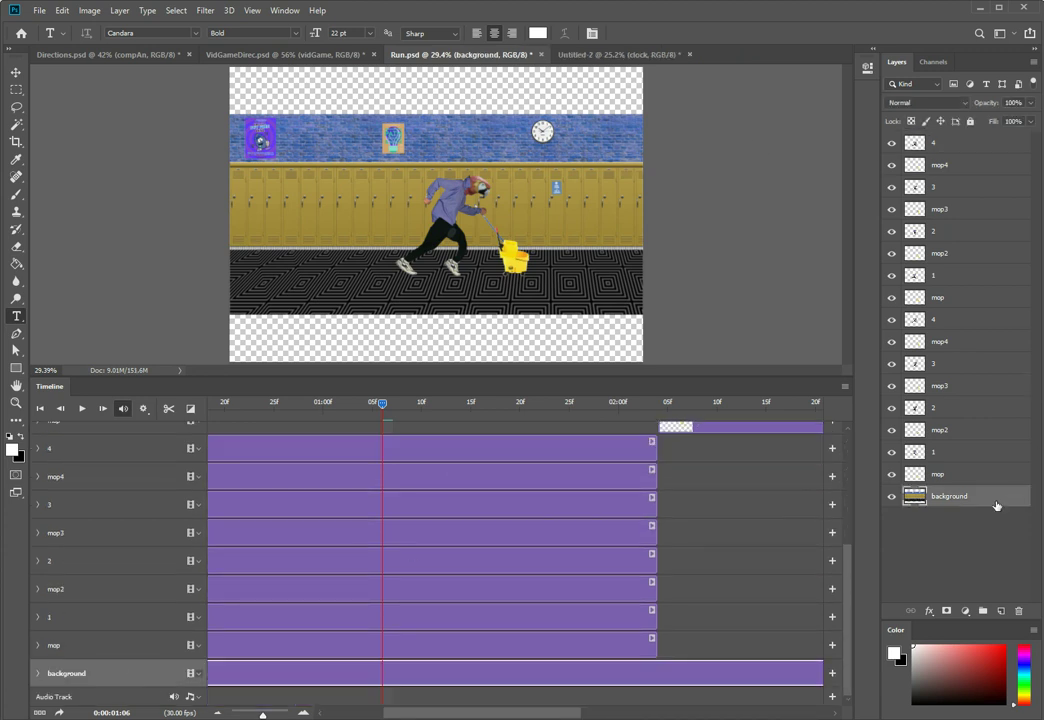
right_click(990, 505)
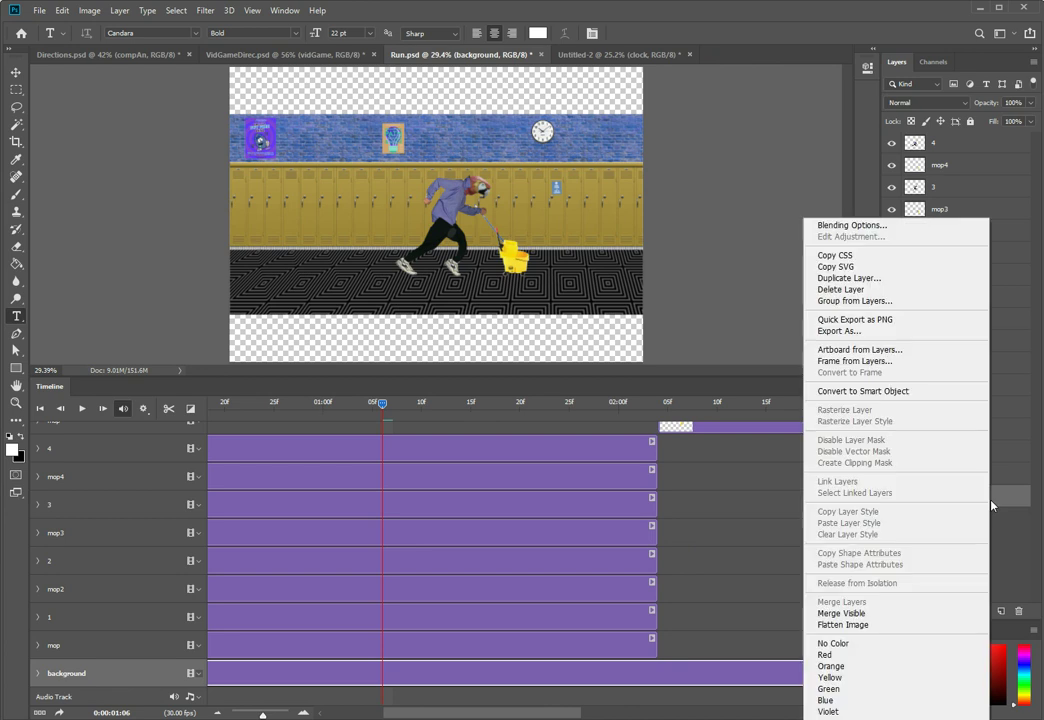
click(923, 393)
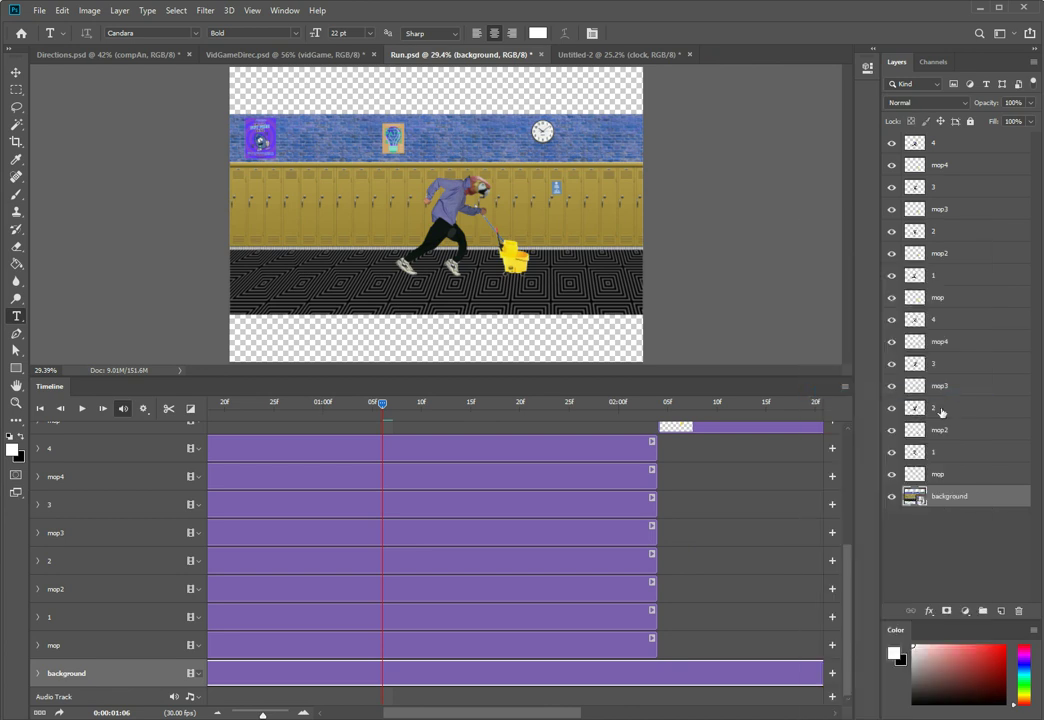
- Set a starting Transform keyframe for the background layer at the first frame of the timeline
click(40, 674)
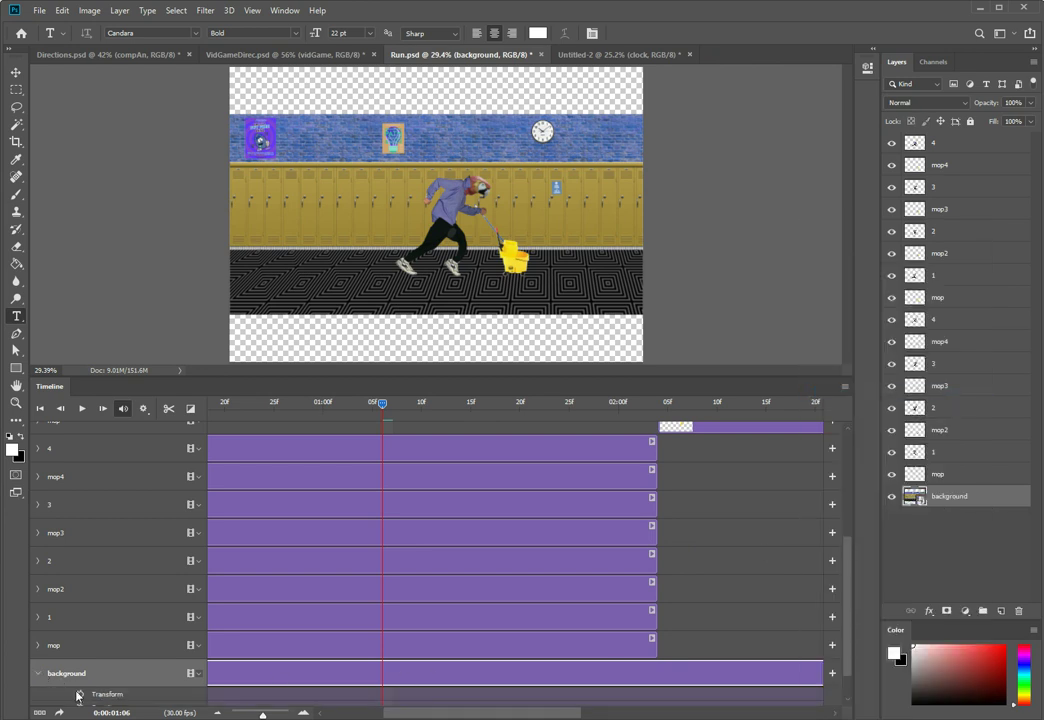
key(Home)
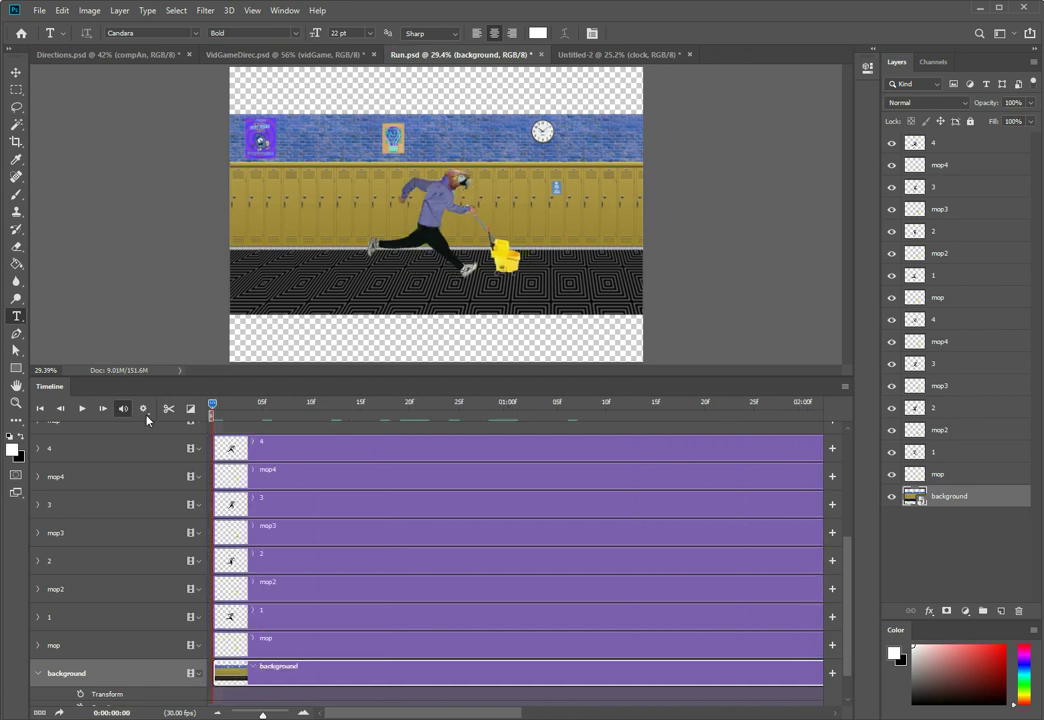
click(81, 694)
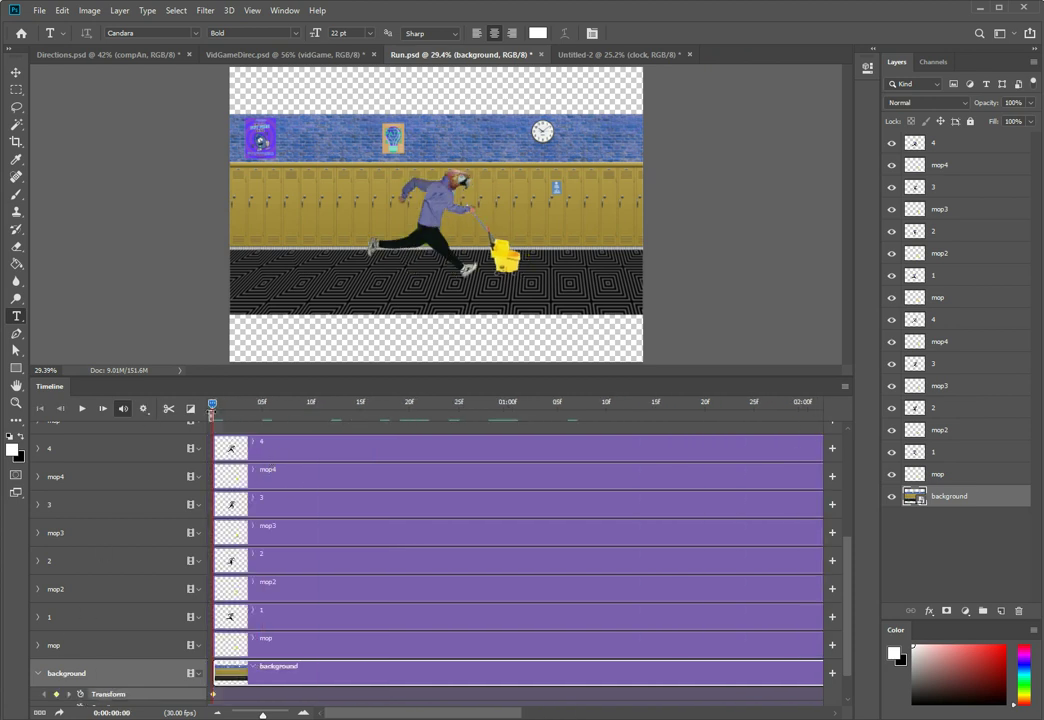
- At 0:00:04:07, shift the background horizontally left until its right edge meets the canvas's right edge, and apply the transform
drag(212, 405, 858, 497)
key(ctrl+t)
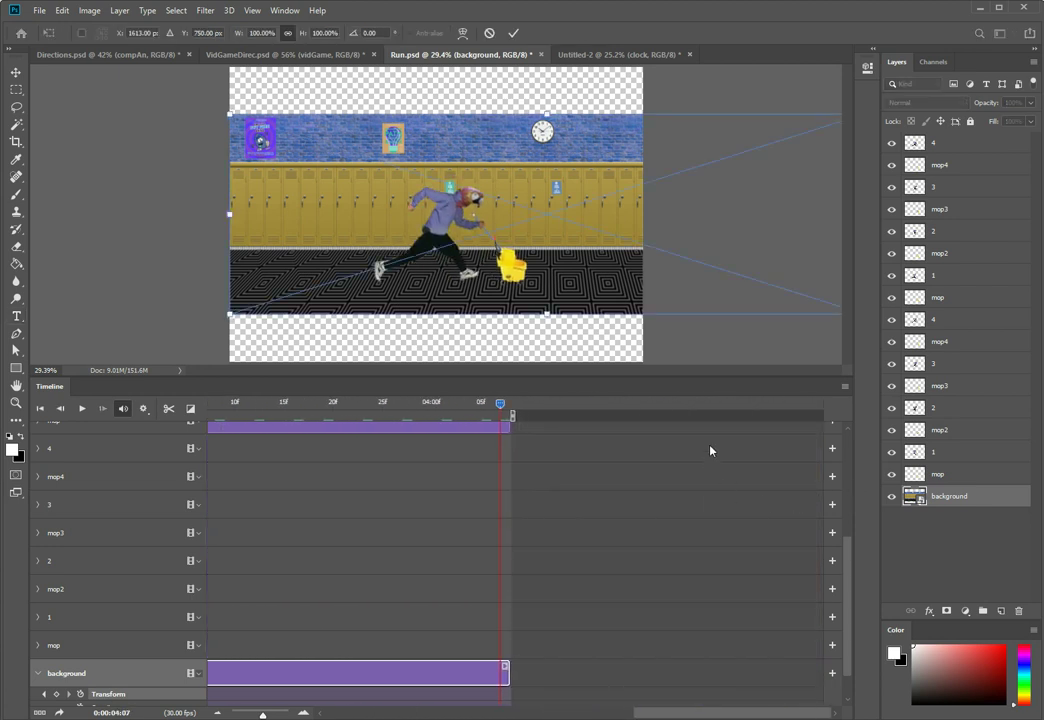
scroll(700, 300, down, 3)
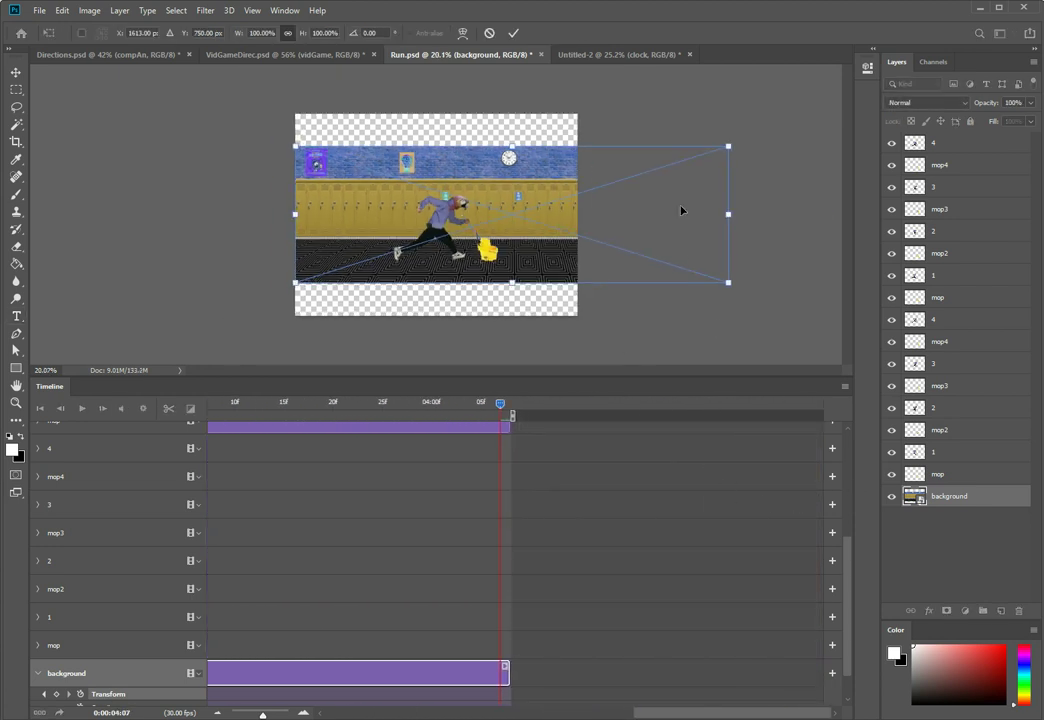
drag(645, 209, 513, 214)
key(Return)
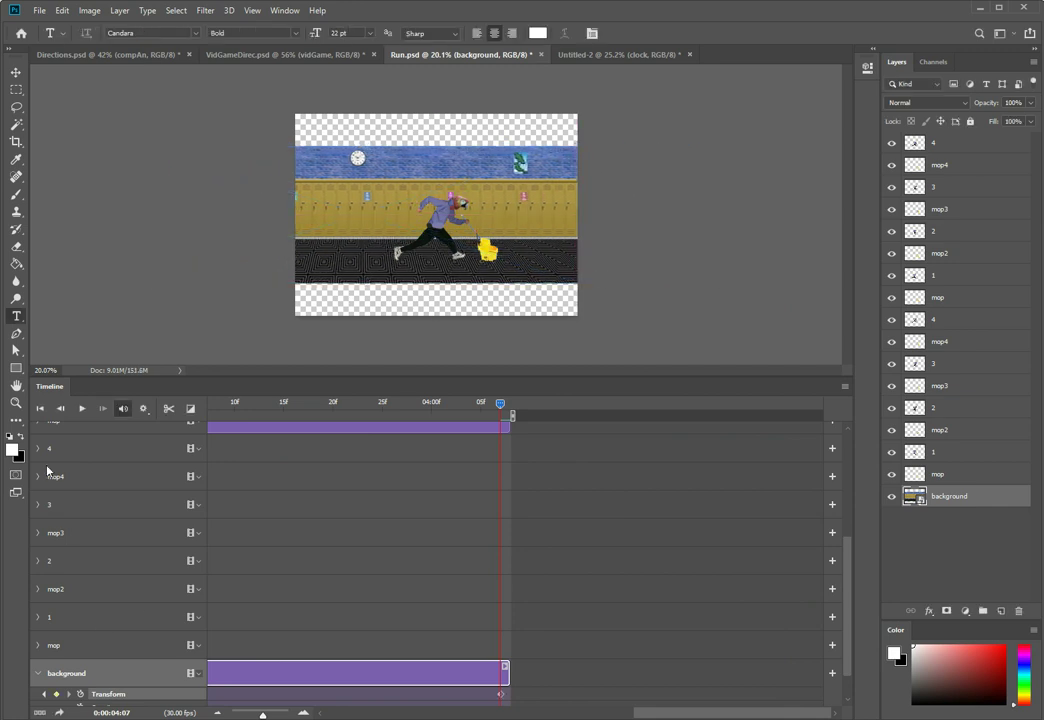
- Play back the moving background animation and return the playhead to the first frame
click(81, 408)
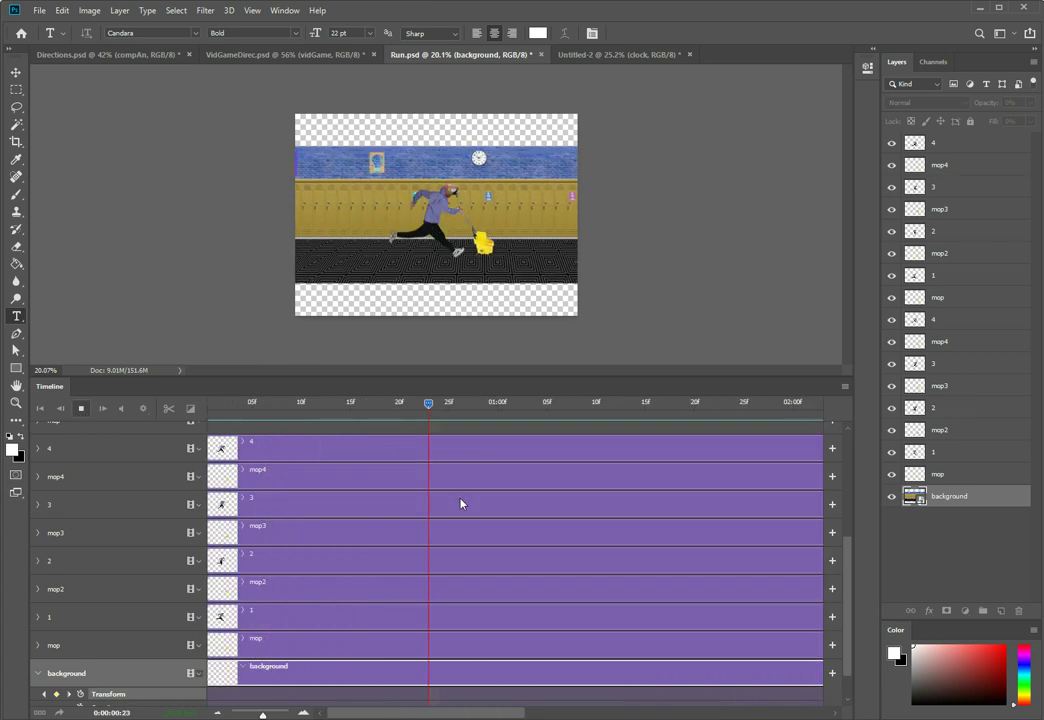
drag(640, 403, 210, 410)
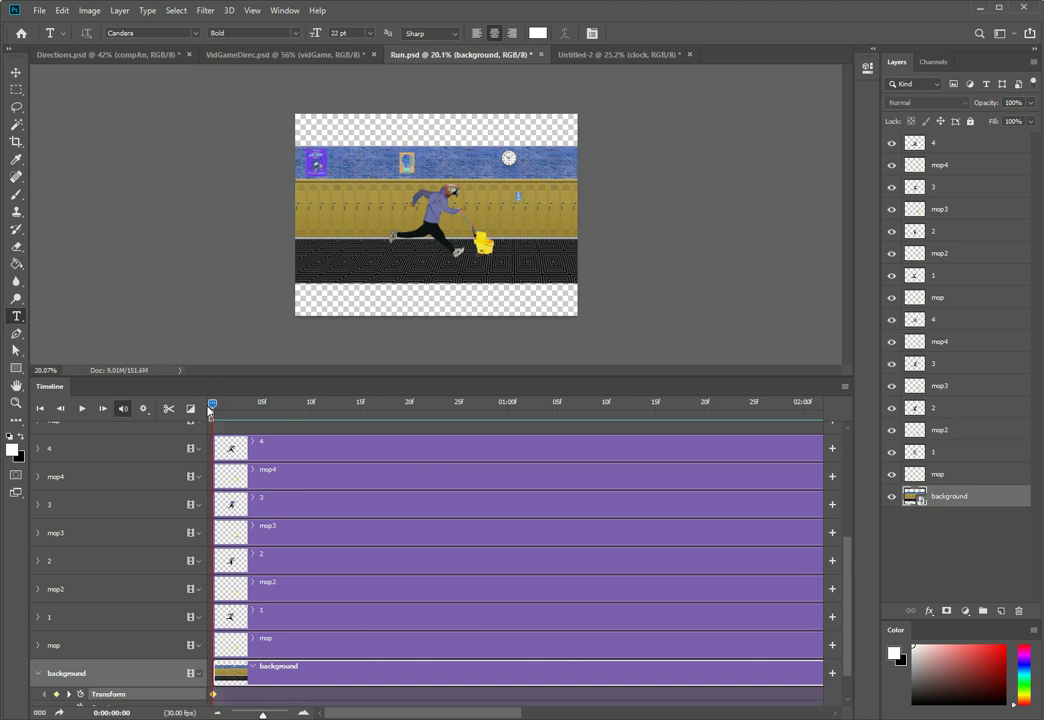
- Add a new layer above the topmost layer 4 and fill it with white
click(993, 149)
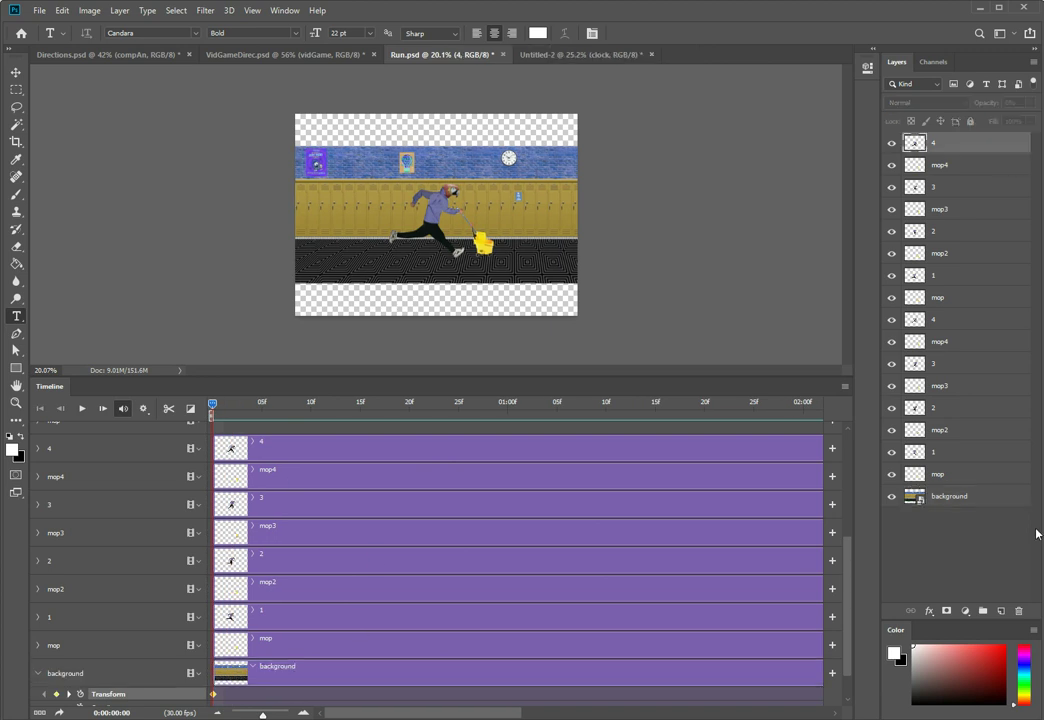
click(1001, 612)
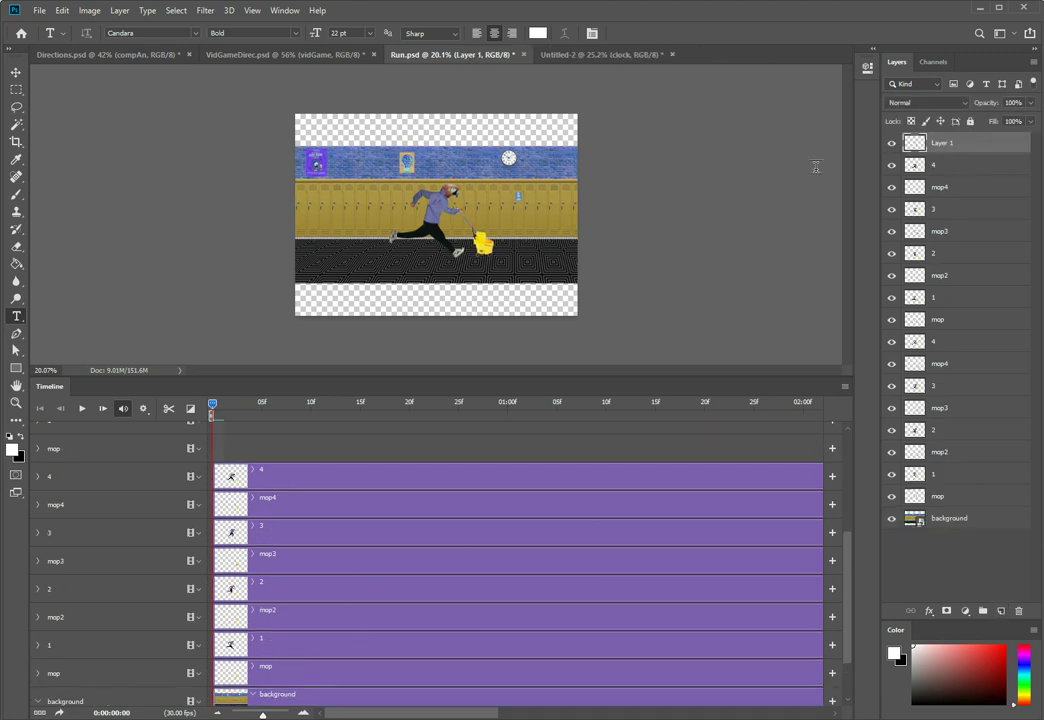
key(g)
click(431, 216)
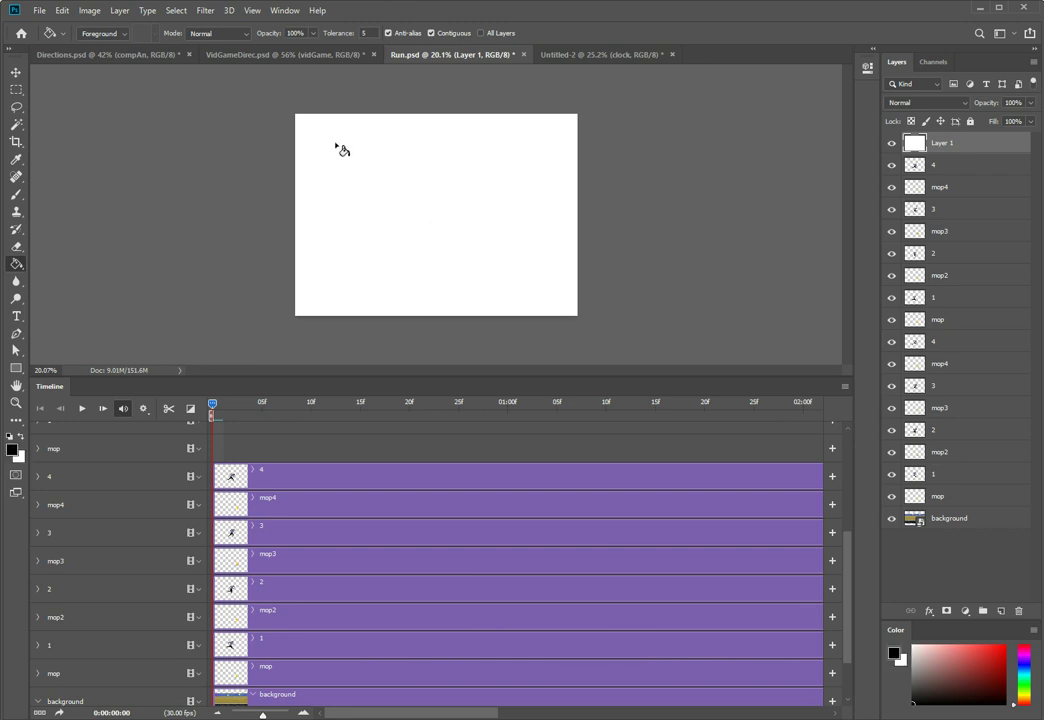
- Create a black text note reading "you are done here unless you want to do what I do... I am going to turn the camera off for this"
key(t)
drag(316, 133, 556, 308)
key(ctrl+v)
text(you are done here a)
key(BackSpace)
text(unless you want to do what I do... I am going to turn the camera off for th)
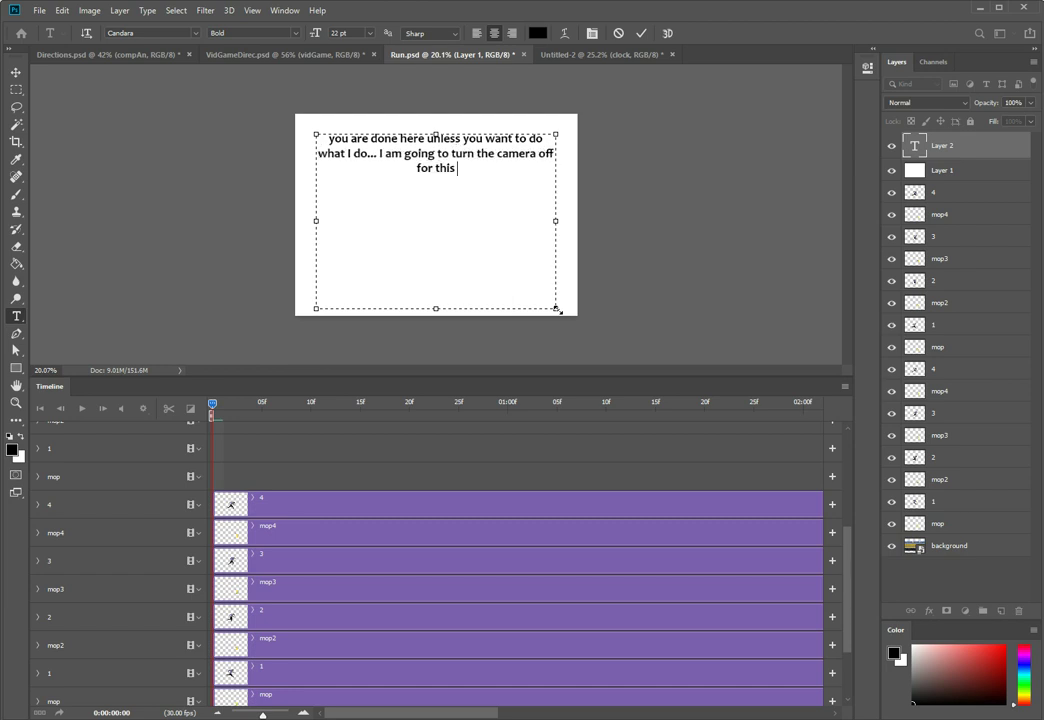
- Complete the note with "and then do it and you'll see it"
text(is and then do it and you'll)
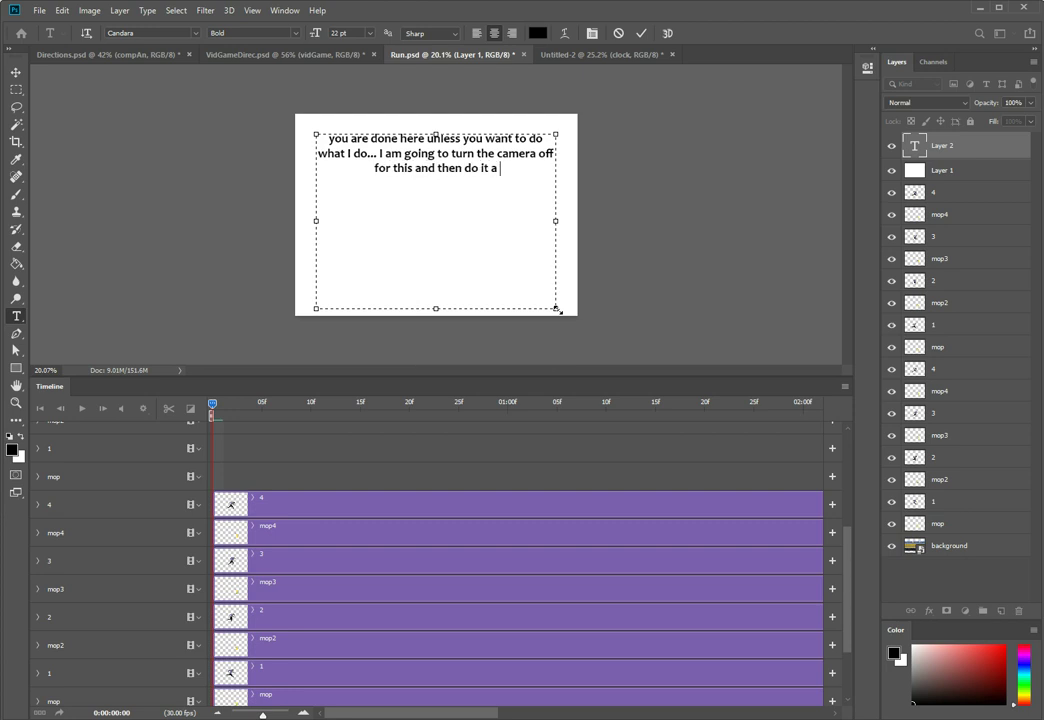
text( see it)
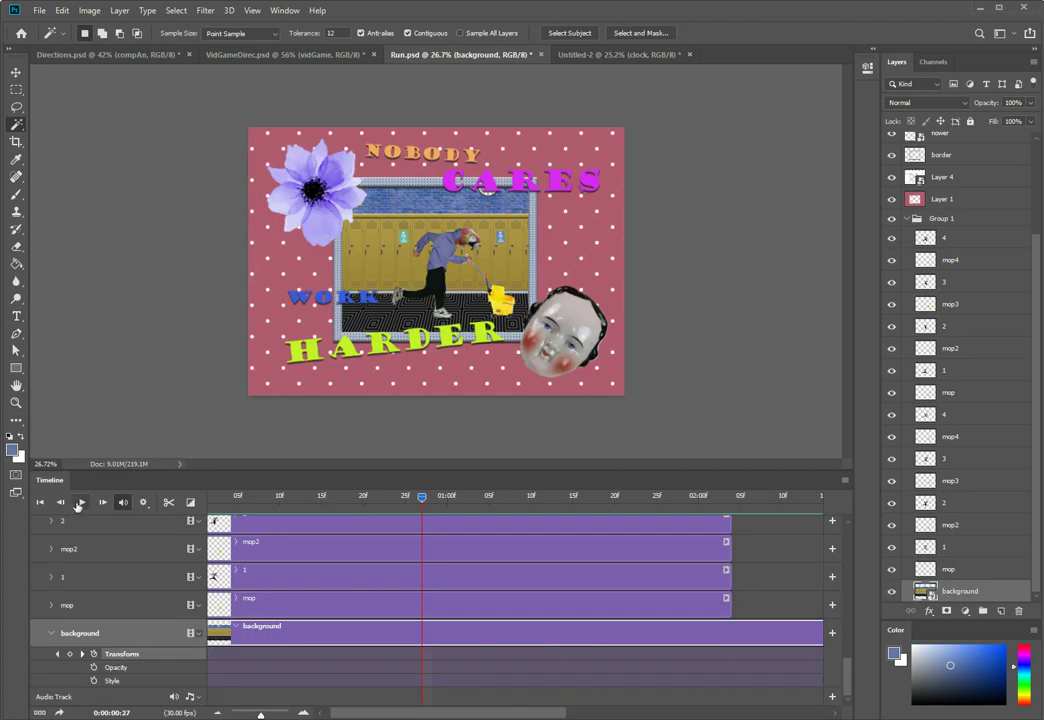
- Play the decorated composition's animation from the current frame and stop it at 0:00:02:00
click(81, 503)
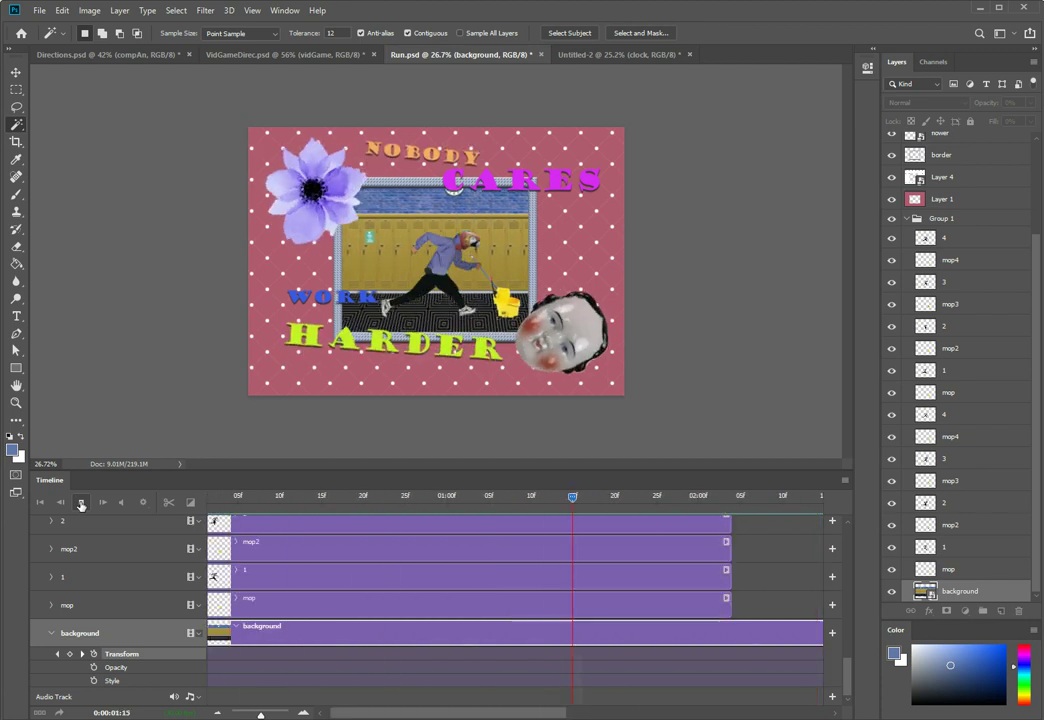
key(space)
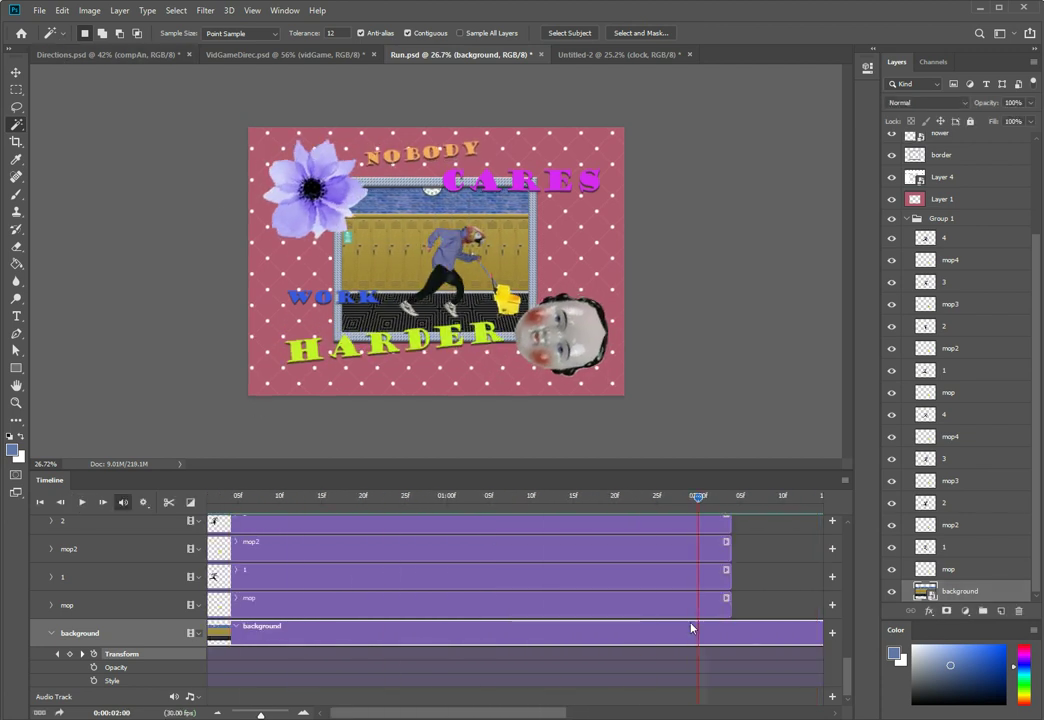
- Open the export options for the decorated animation
click(40, 11)
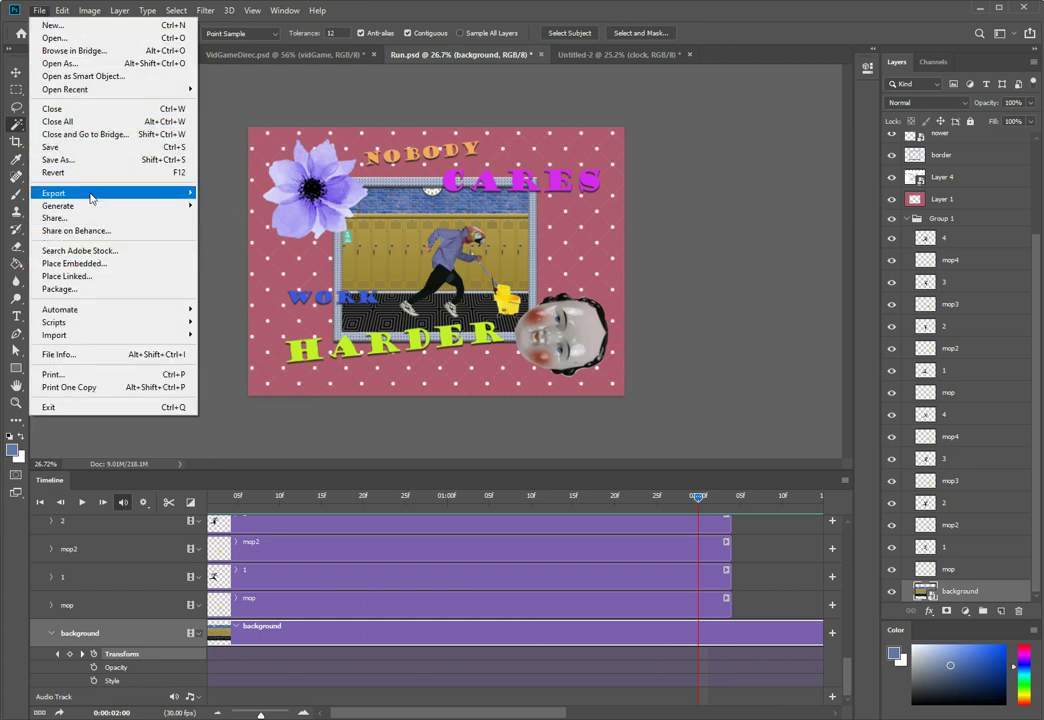
mouse_move(150, 193)
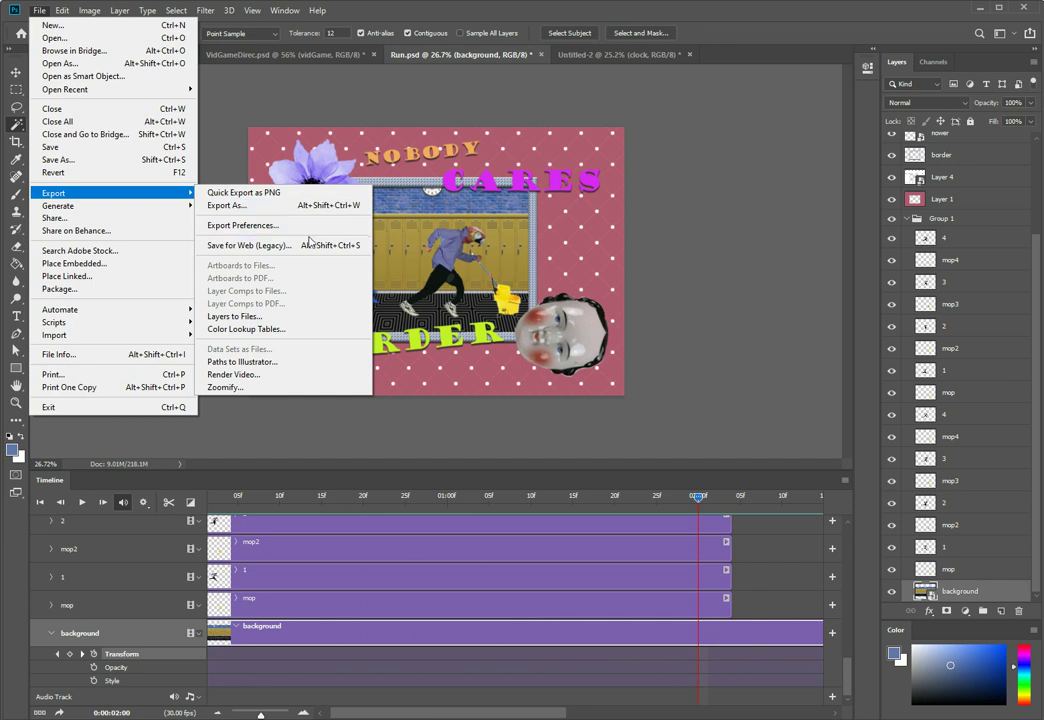